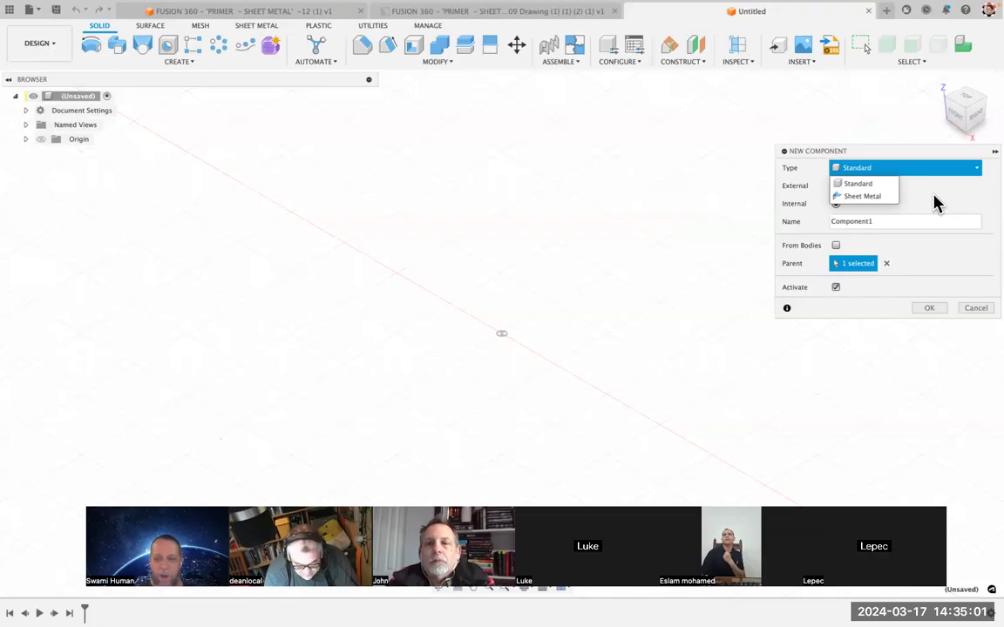
Step: Dismiss the pending component setup and create an active internal sheet metal component using the Steel (mm) rule
{"action": "left_click", "coordinate": [980, 308]}
{"action": "left_click", "coordinate": [979, 307]}
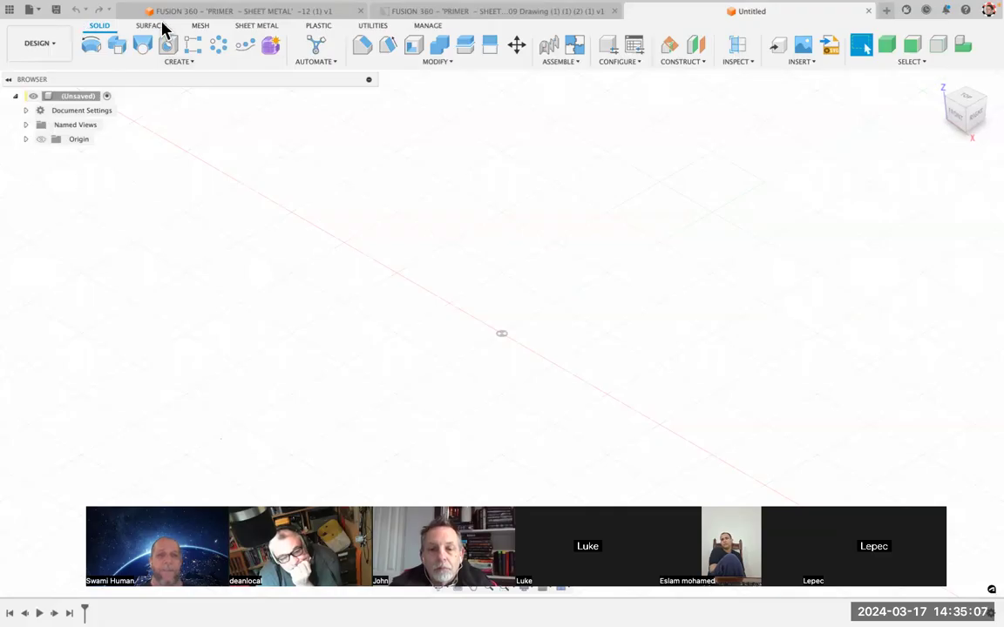
{"action": "left_click", "coordinate": [257, 29]}
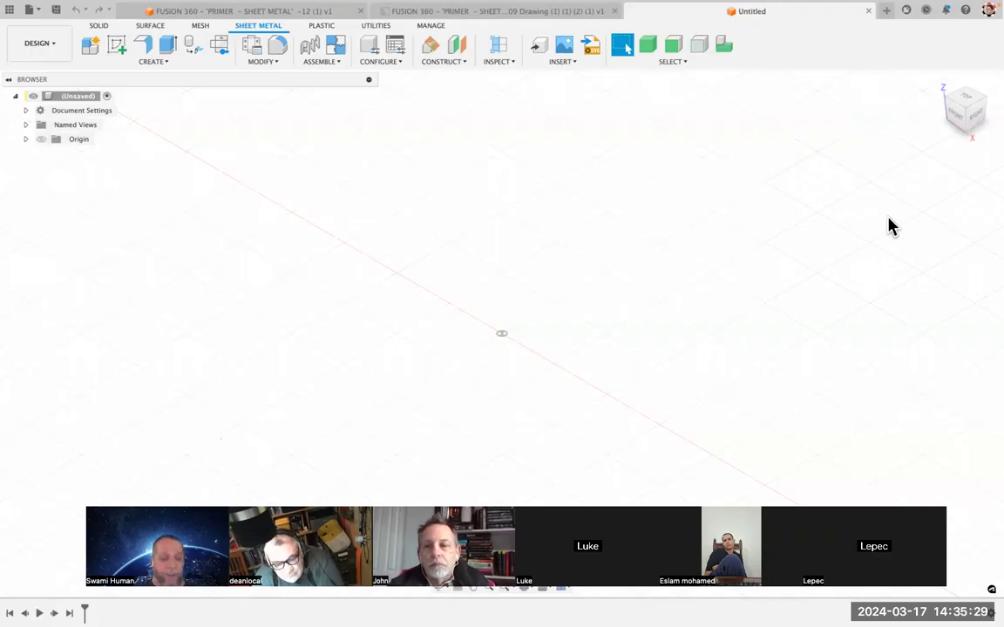
{"action": "key", "text": "n"}
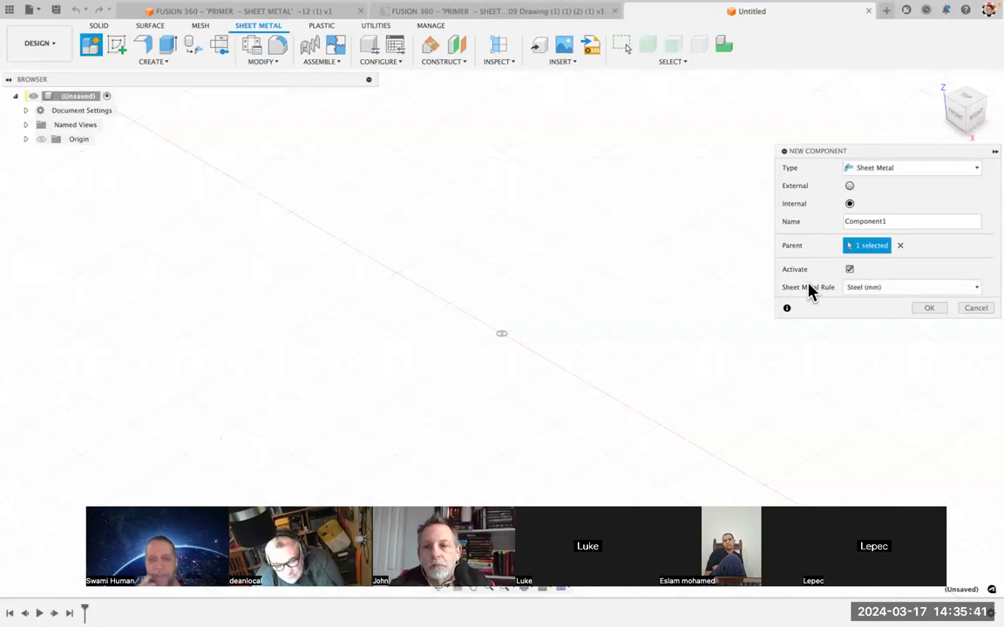
{"action": "left_click", "coordinate": [868, 295]}
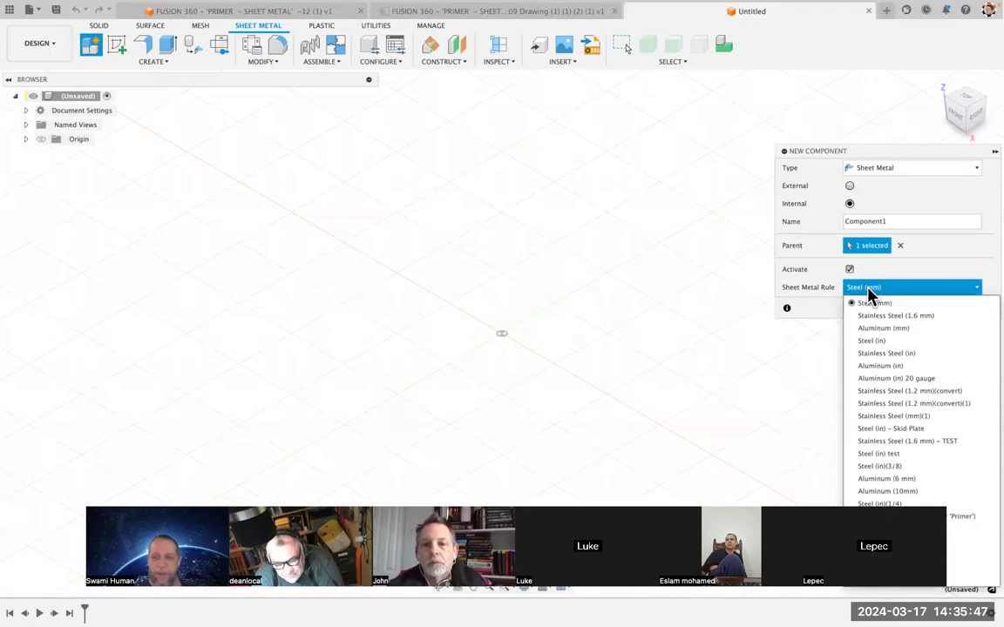
{"action": "left_click", "coordinate": [868, 294]}
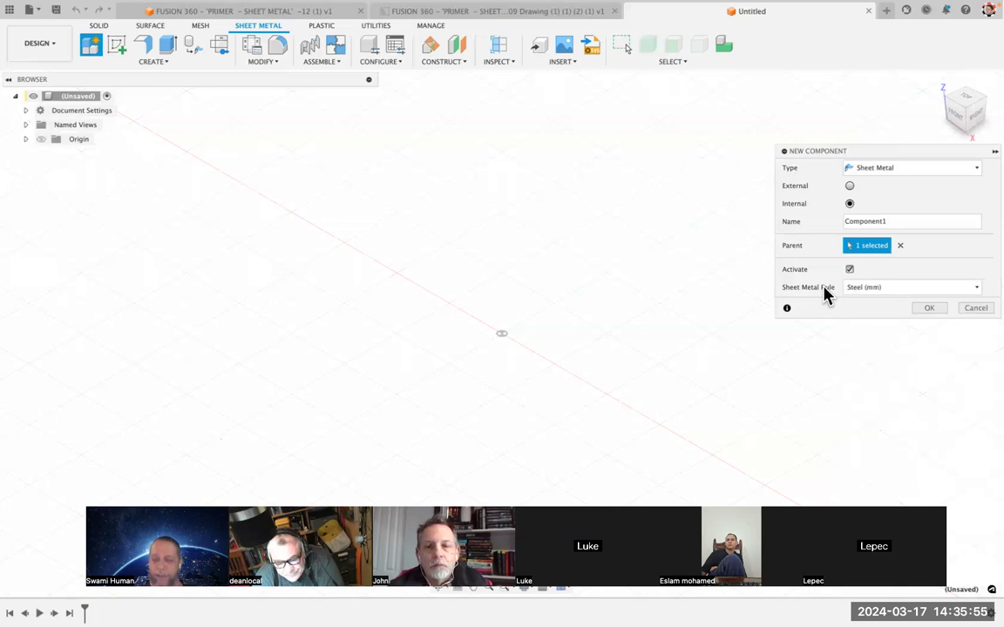
{"action": "key", "text": "Return"}
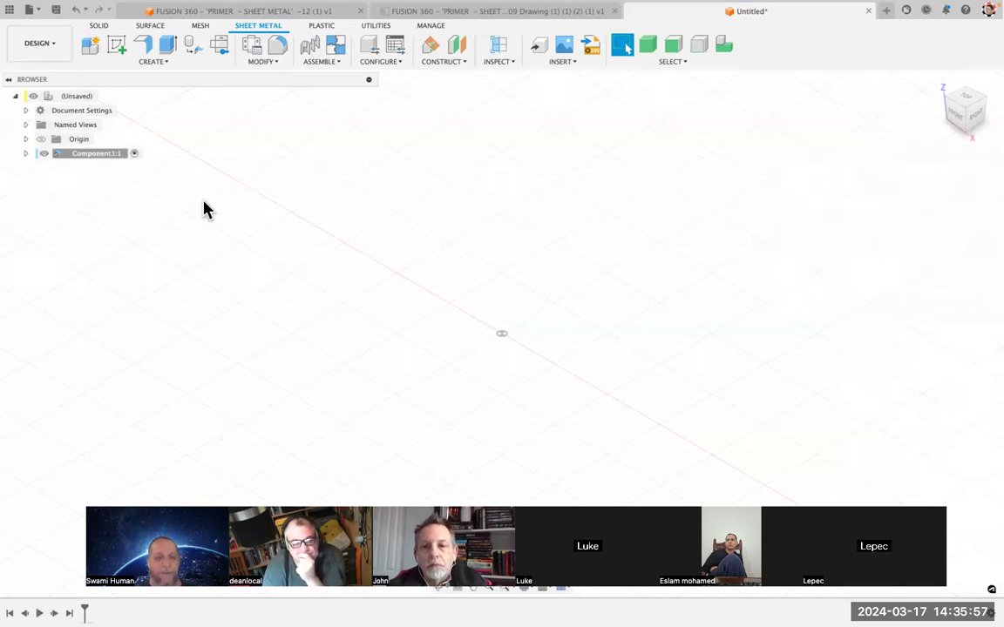
Step: Save the new design as Untitled
{"action": "left_click", "coordinate": [101, 157]}
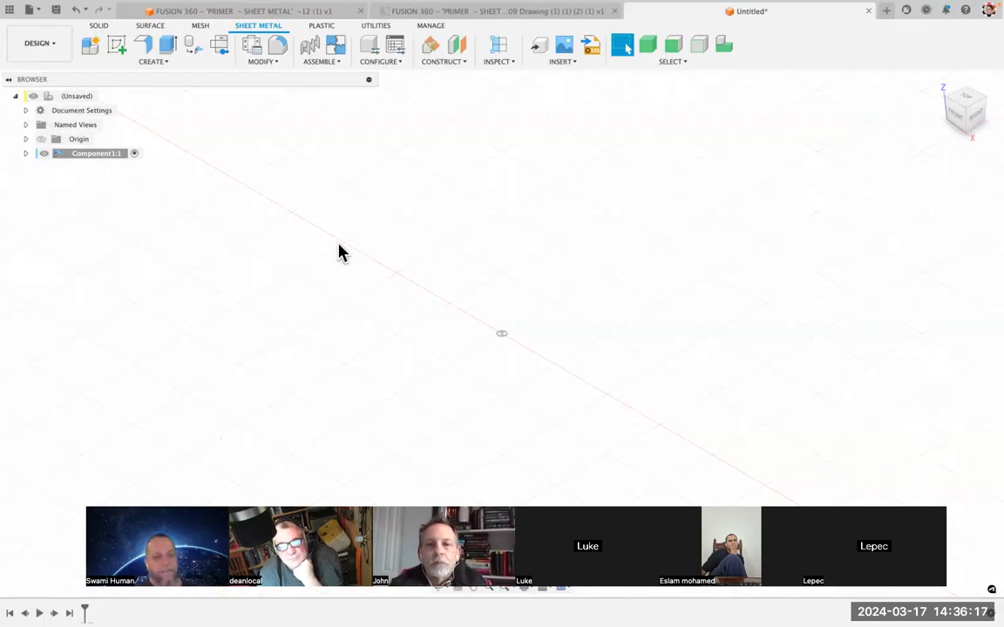
{"action": "left_click", "coordinate": [58, 155]}
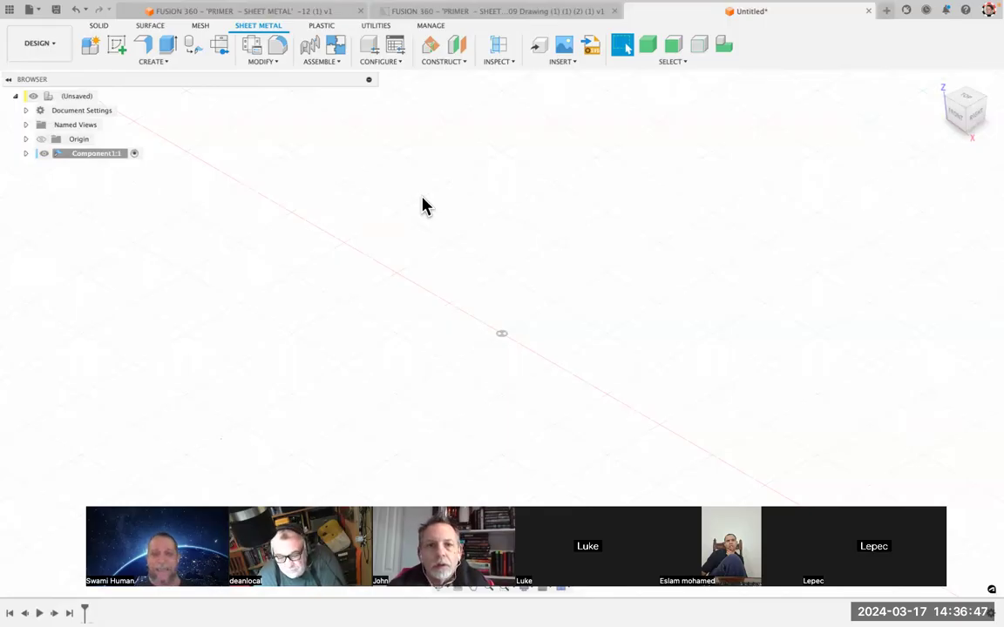
{"action": "key", "text": "super+s"}
{"action": "key", "text": "Return"}
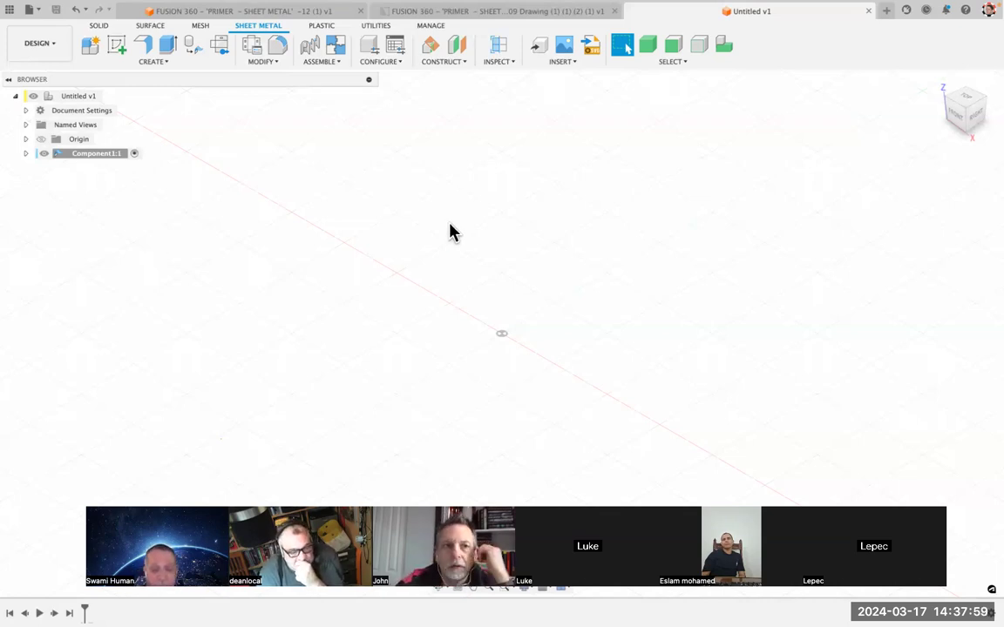
Step: Sketch a center rectangle on the horizontal plane, centered on the origin, 50 mm high and 100+2*50 mm wide
{"action": "key", "text": "r"}
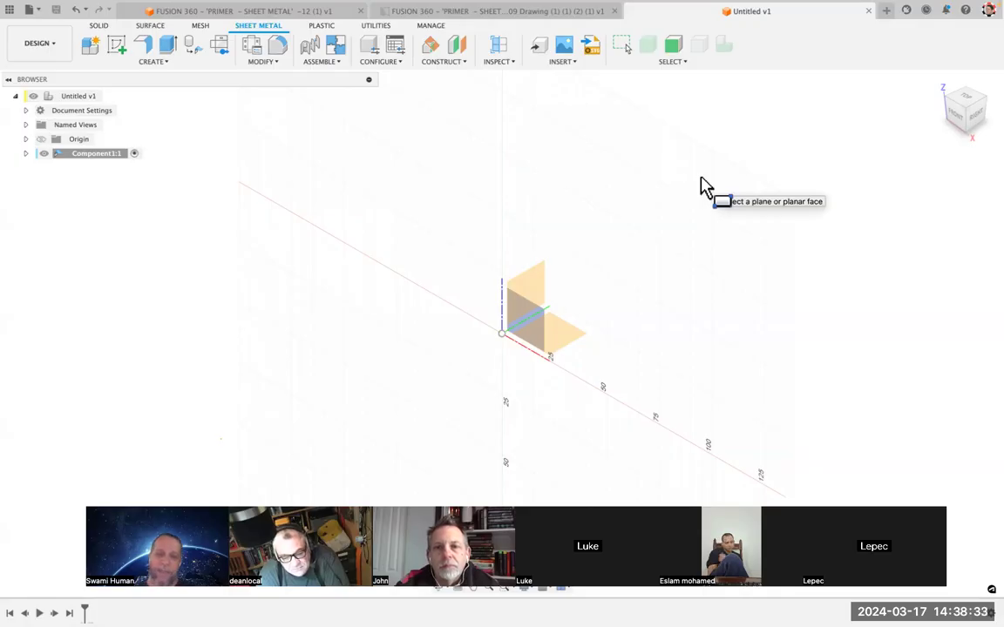
{"action": "left_click", "coordinate": [567, 336]}
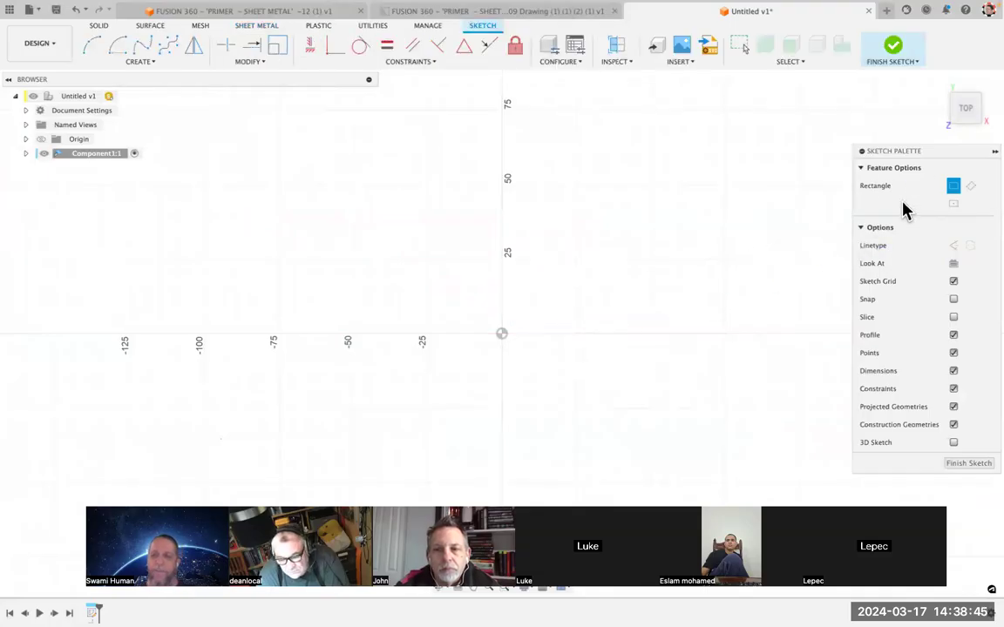
{"action": "left_click", "coordinate": [953, 206]}
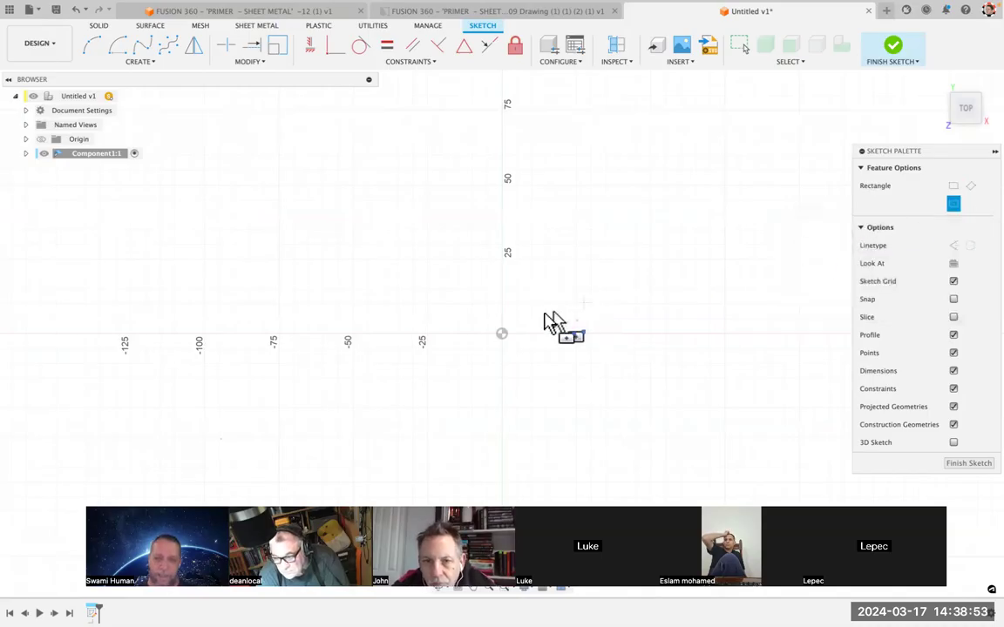
{"action": "left_click", "coordinate": [502, 336]}
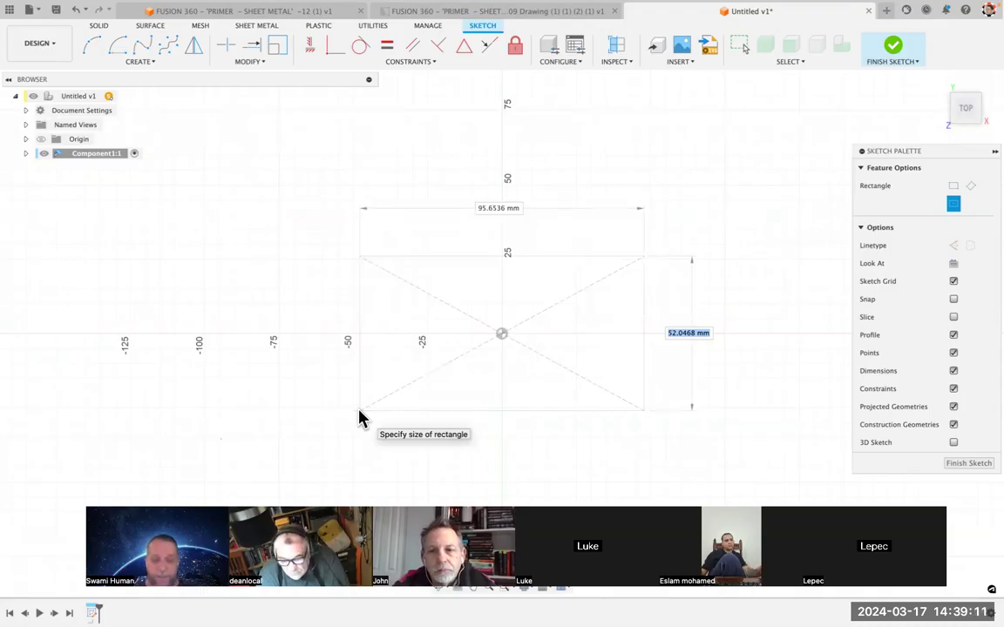
{"action": "type", "text": "50"}
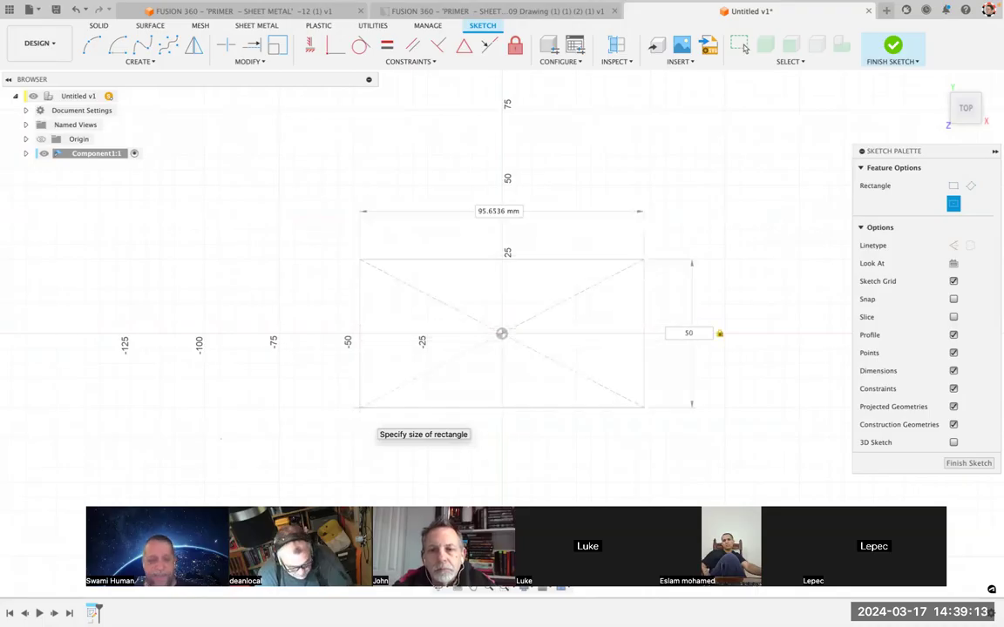
{"action": "key", "text": "Tab"}
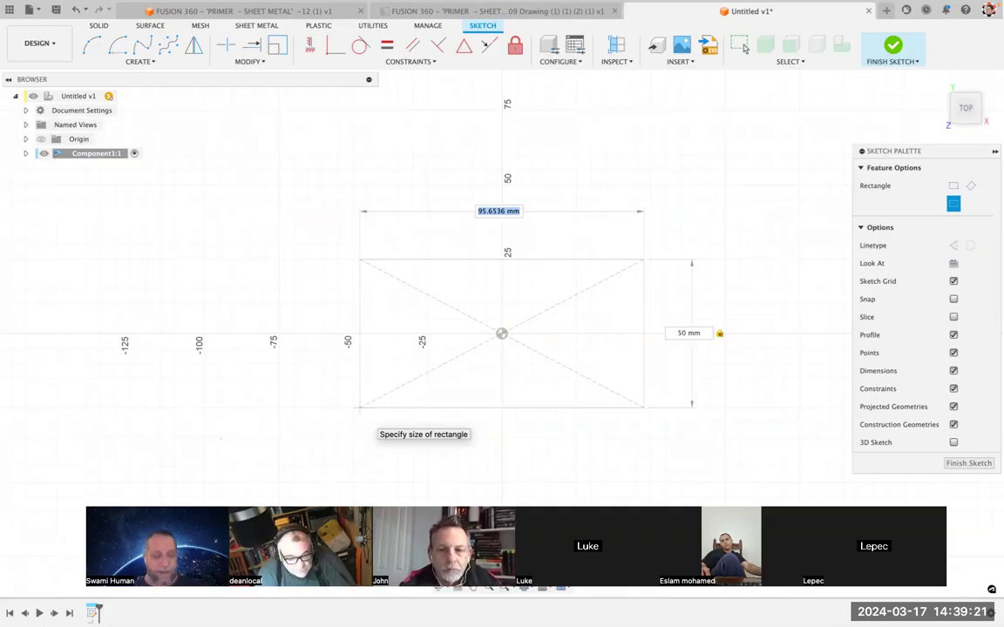
{"action": "type", "text": "1"}
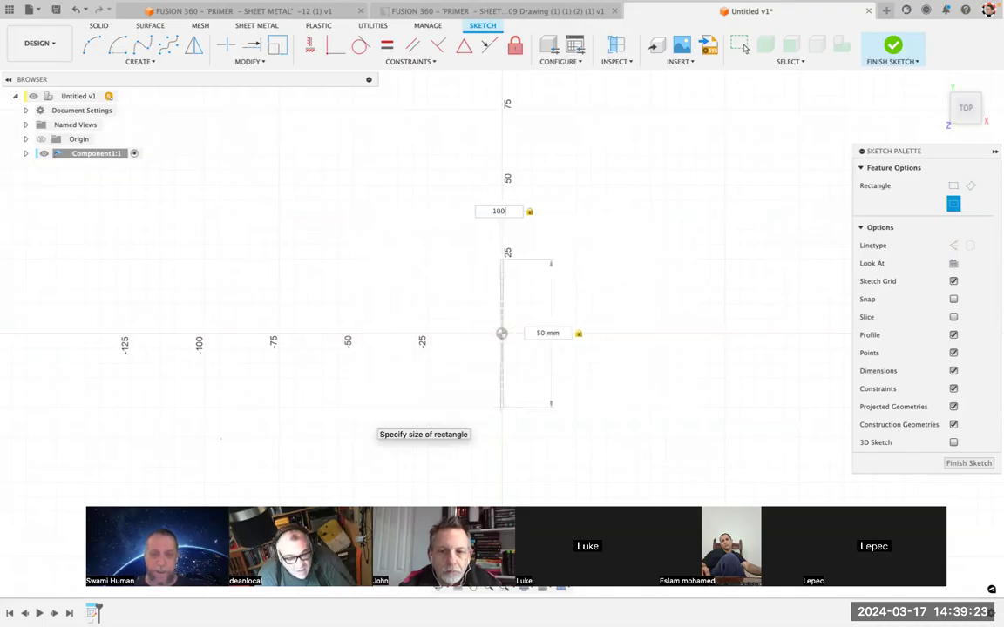
{"action": "type", "text": "00"}
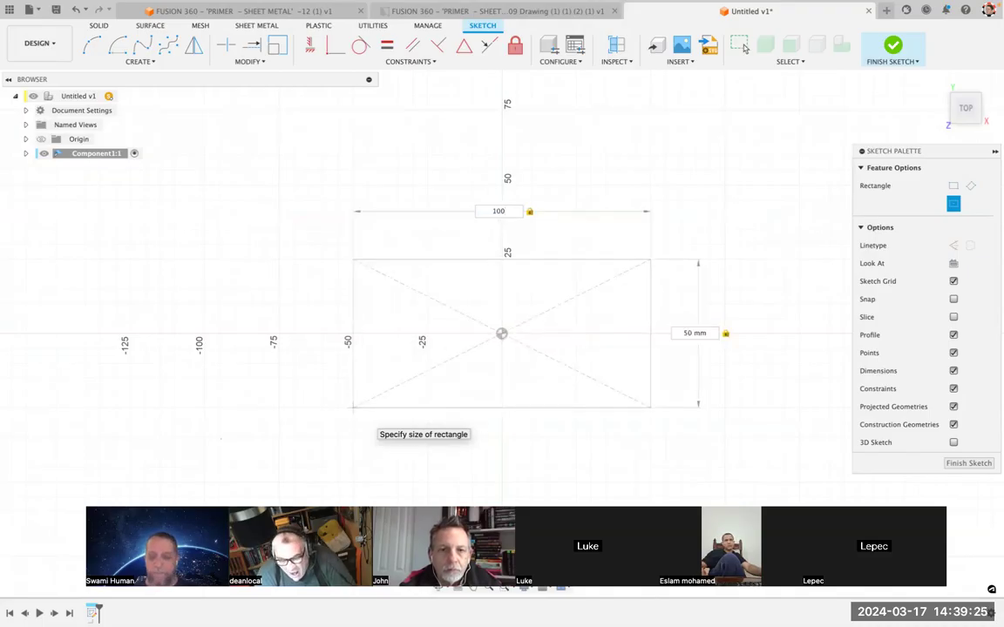
{"action": "type", "text": "+"}
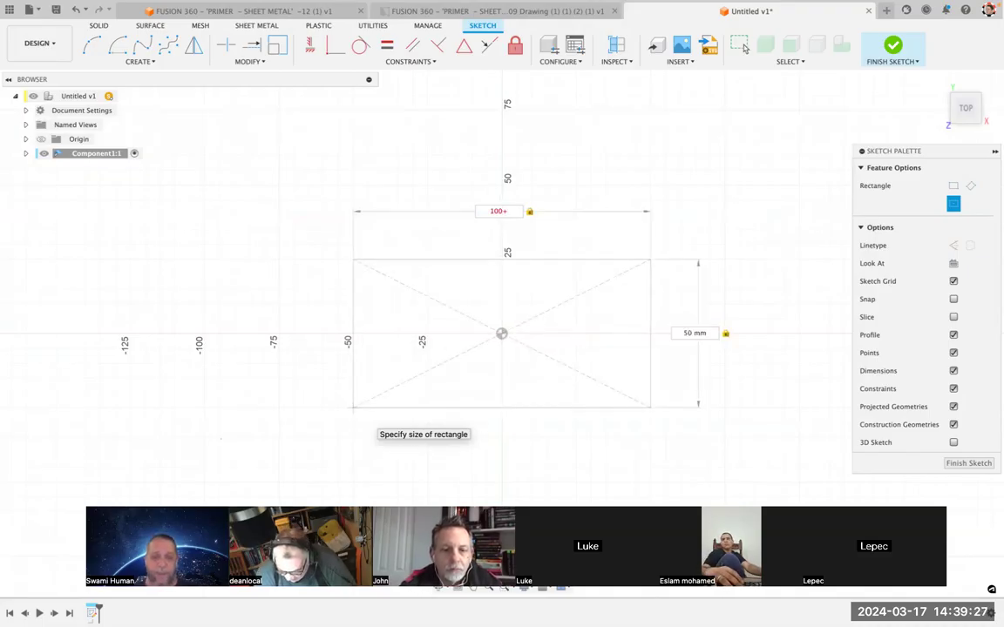
{"action": "type", "text": "2*"}
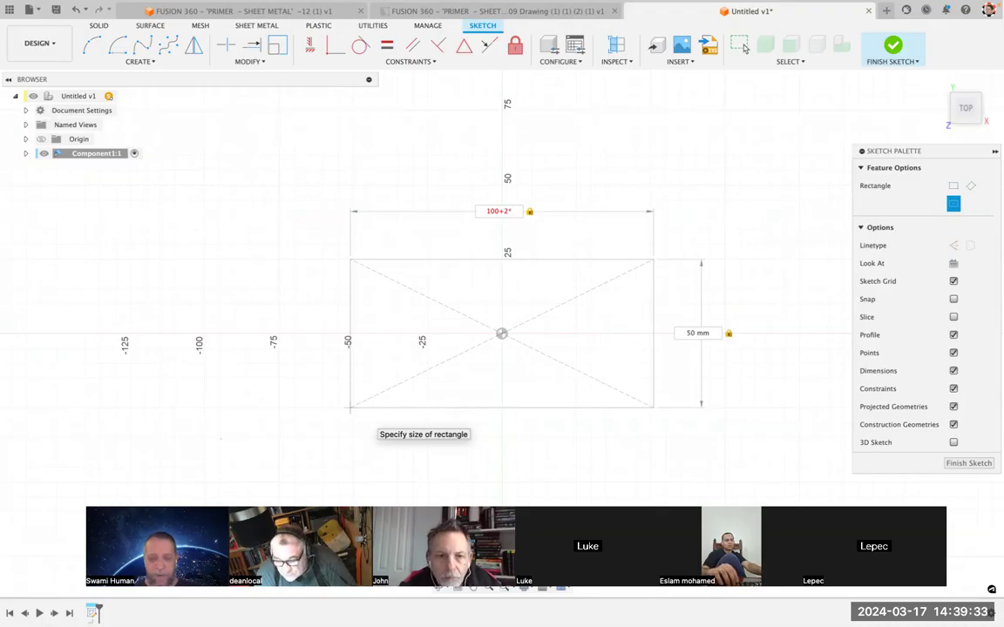
{"action": "type", "text": "50"}
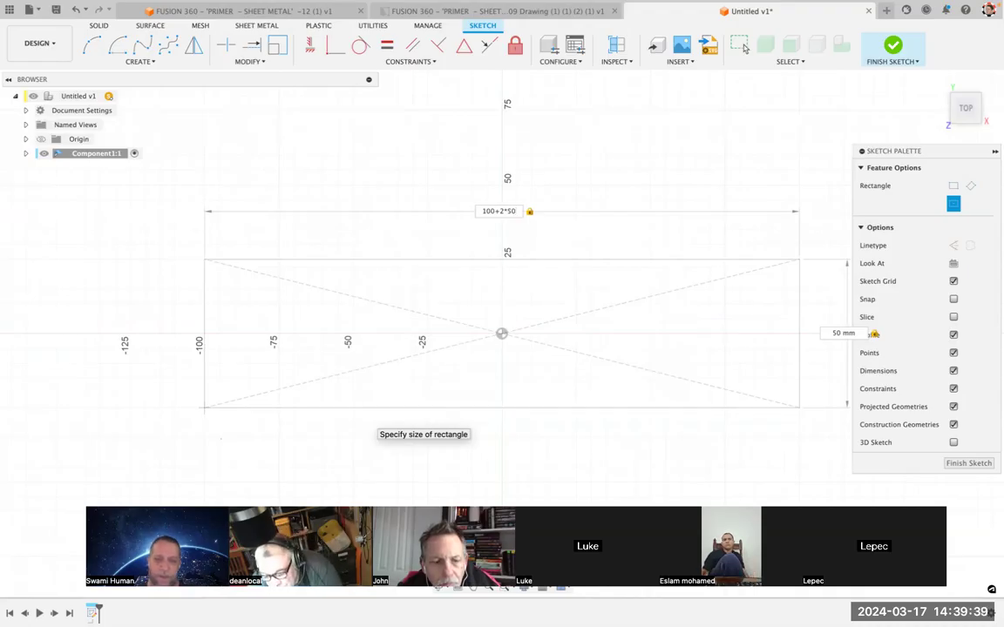
{"action": "key", "text": "Return"}
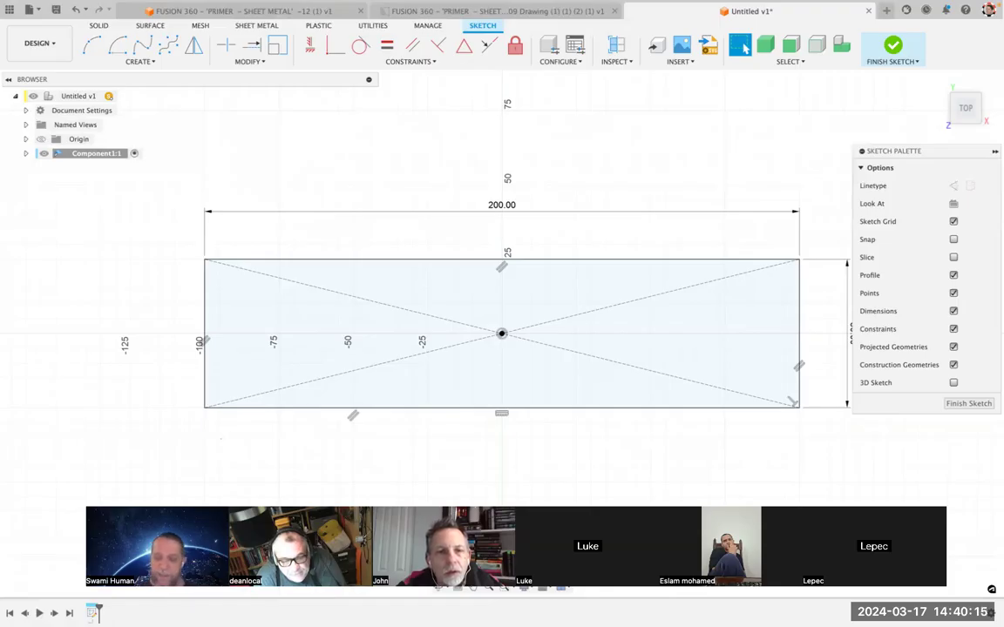
Step: Draw a vertical line across the rectangle's full height and shift it to about 34 mm from the right edge
{"action": "left_click", "coordinate": [739, 46]}
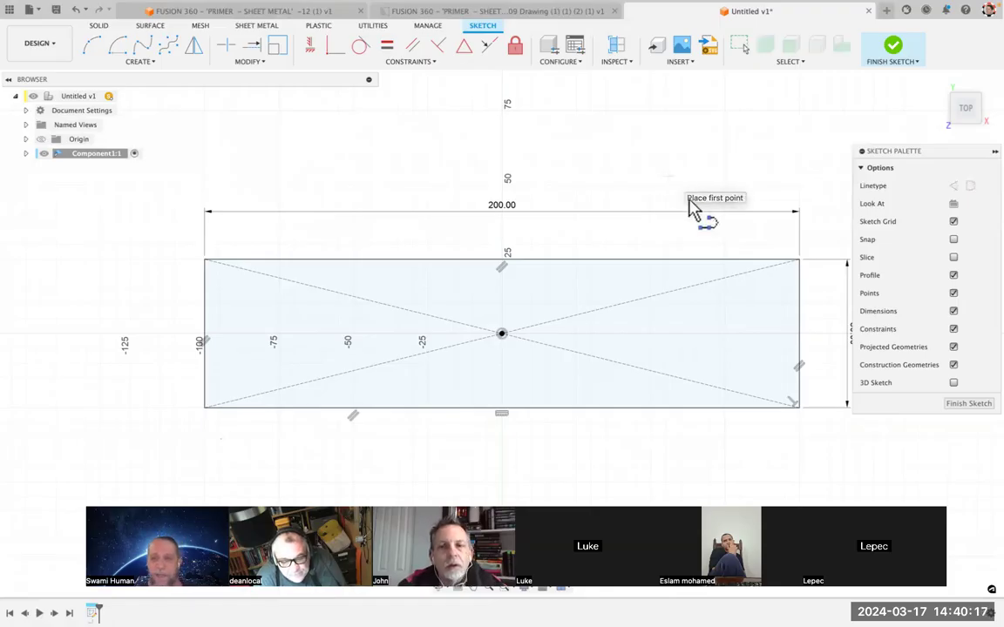
{"action": "left_click", "coordinate": [681, 261]}
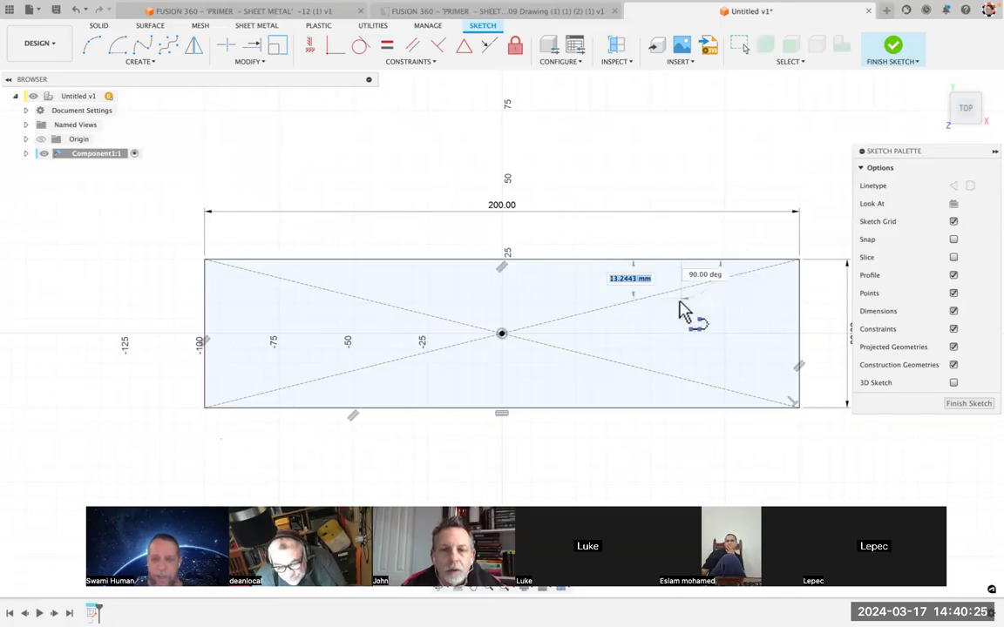
{"action": "double_click", "coordinate": [682, 408]}
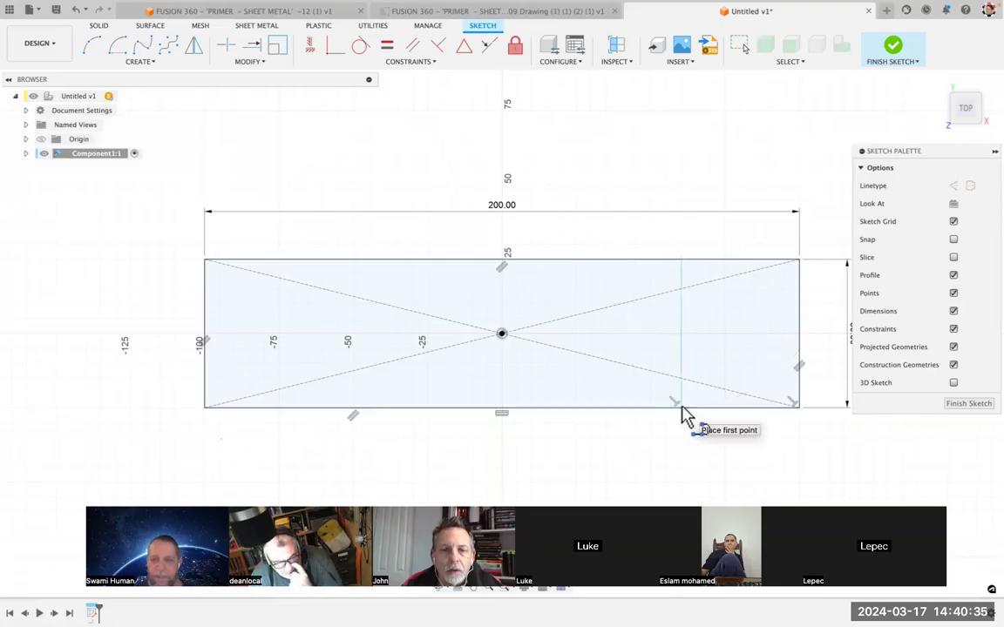
{"action": "key", "text": "Escape"}
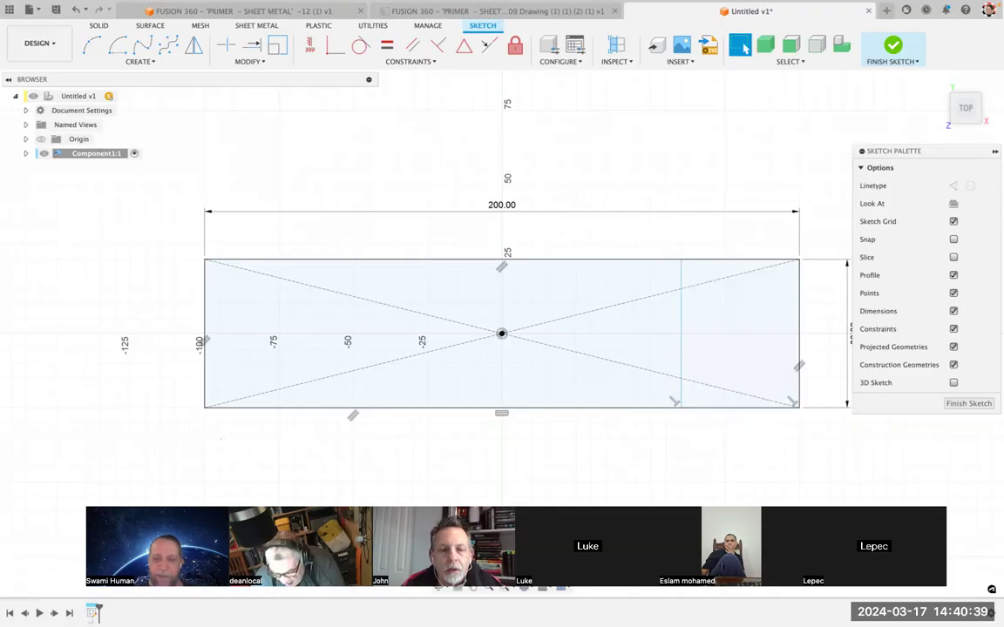
{"action": "mouse_move", "coordinate": [681, 407]}
{"action": "left_mouse_down"}
{"action": "mouse_move", "coordinate": [643, 407]}
{"action": "mouse_move", "coordinate": [715, 407]}
{"action": "mouse_move", "coordinate": [651, 407]}
{"action": "mouse_move", "coordinate": [698, 407]}
{"action": "left_mouse_up"}
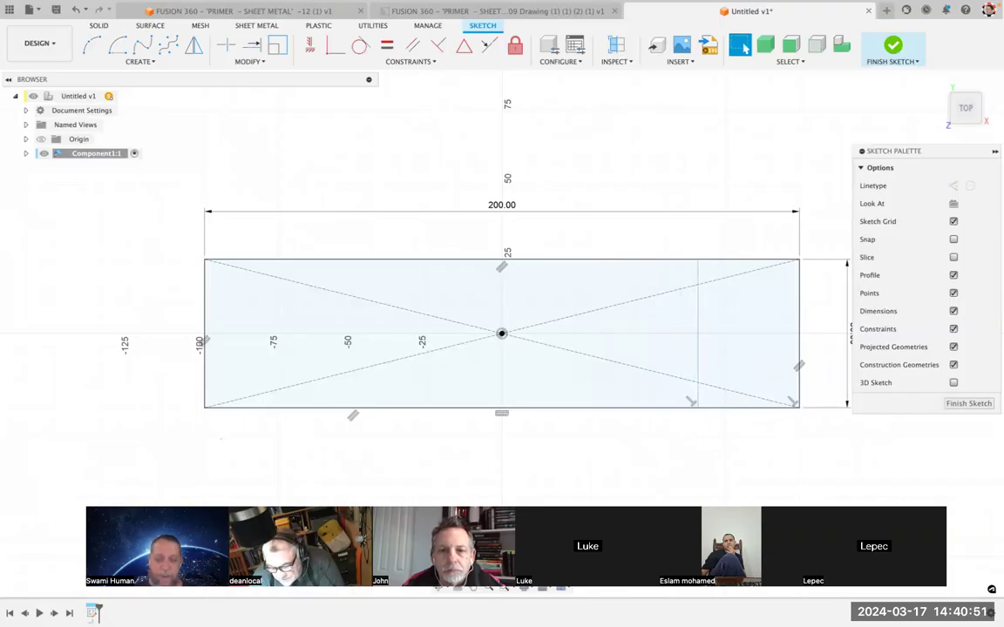
Step: Dimension the distance between the vertical line and the rectangle's right edge as 50 mm
{"action": "key", "text": "d"}
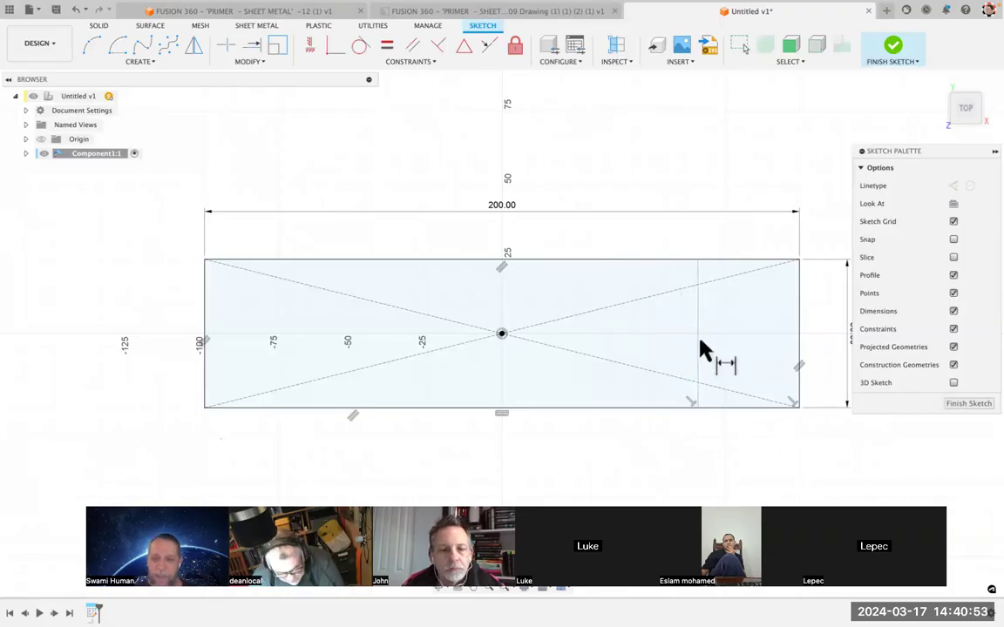
{"action": "left_click", "coordinate": [698, 343]}
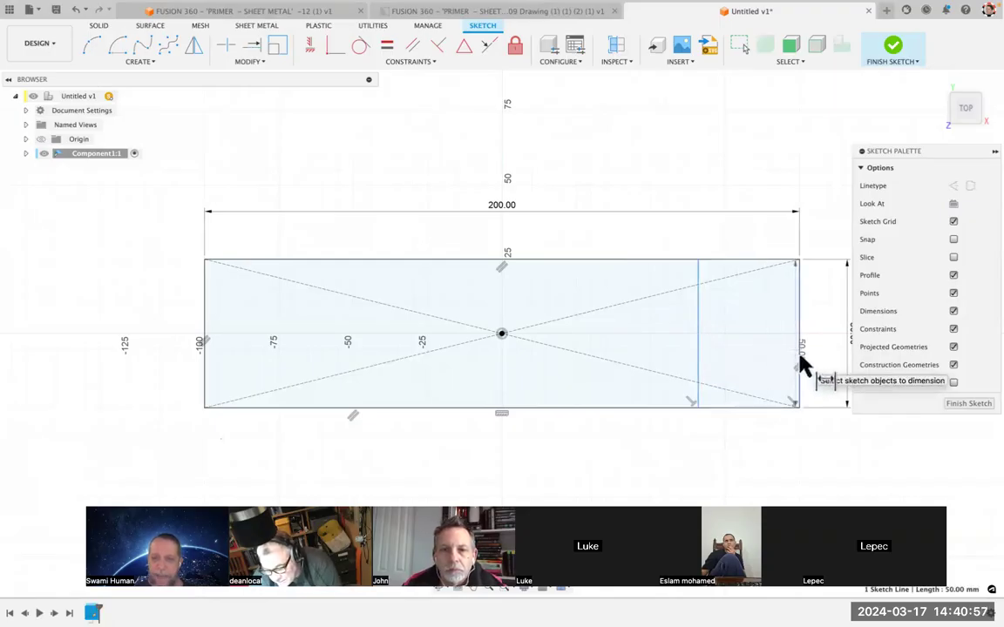
{"action": "left_click", "coordinate": [800, 359]}
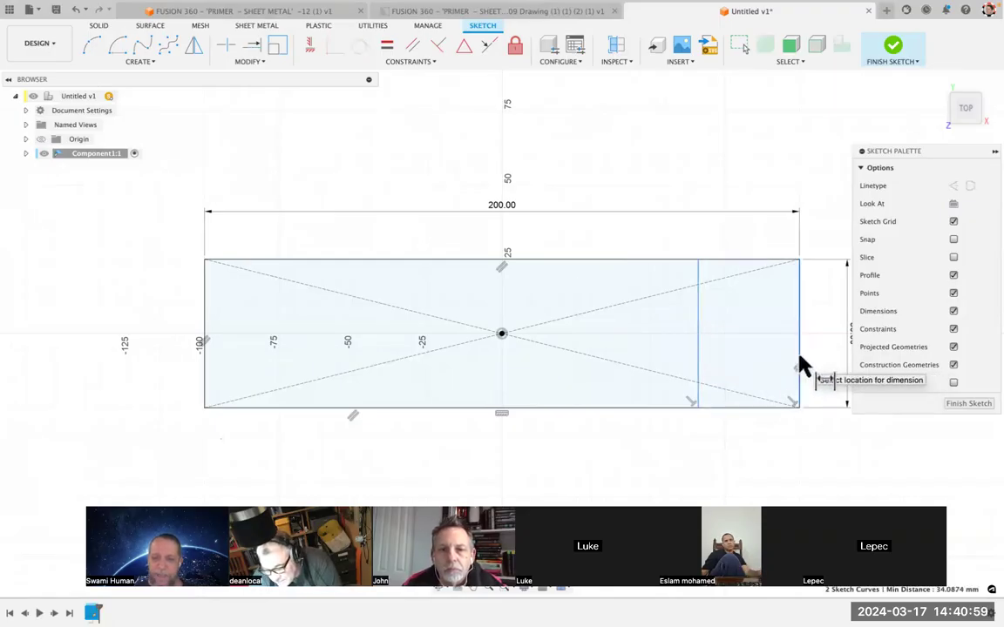
{"action": "left_click", "coordinate": [748, 452]}
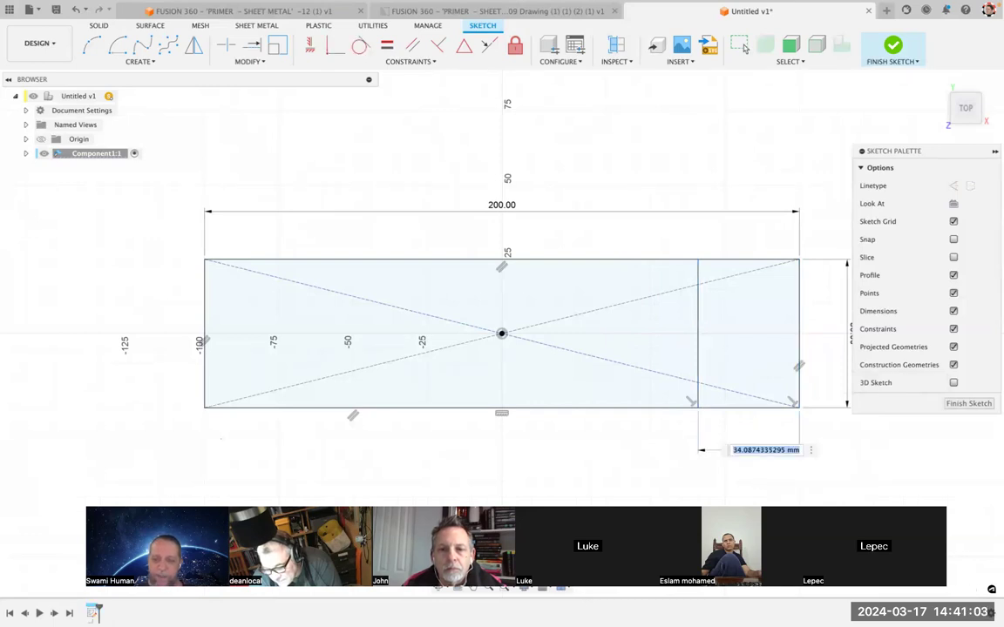
{"action": "type", "text": "50"}
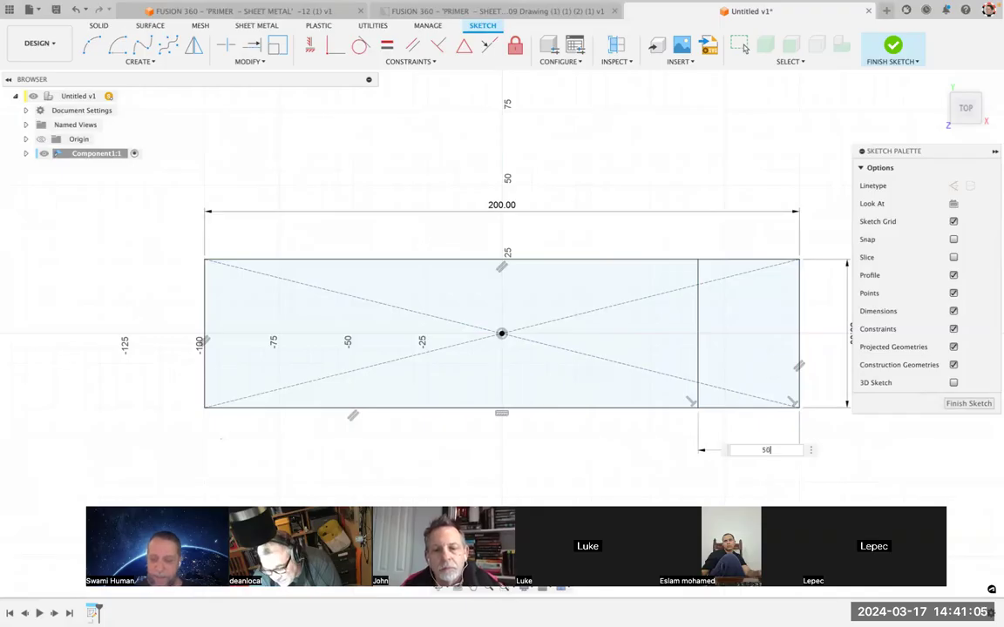
{"action": "key", "text": "Return"}
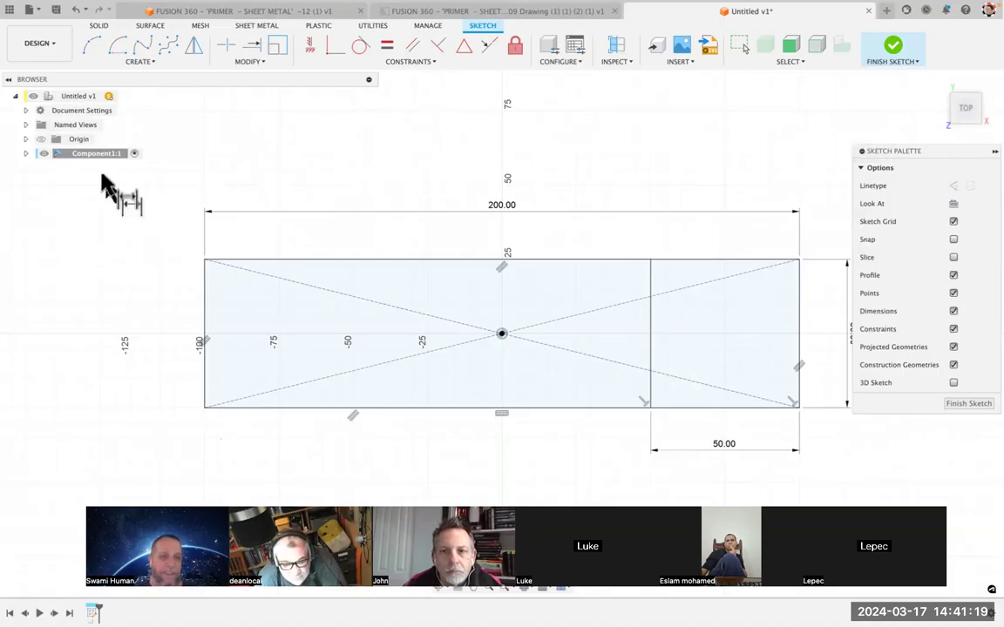
Step: Expand the sheet metal component and its Sketches folder to show the rule and the sketch inside
{"action": "left_click", "coordinate": [57, 154]}
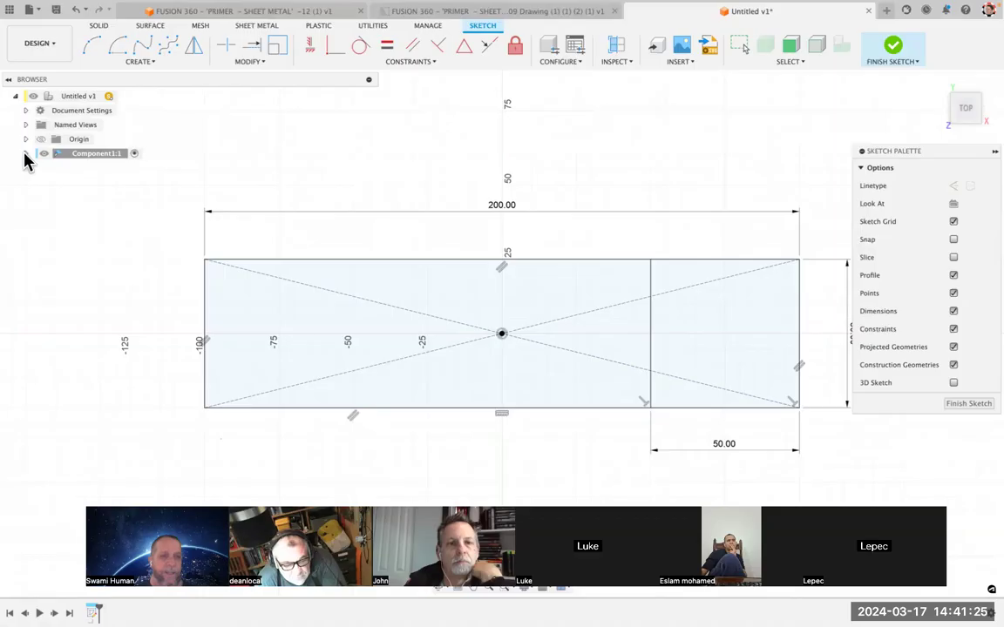
{"action": "left_click", "coordinate": [26, 154]}
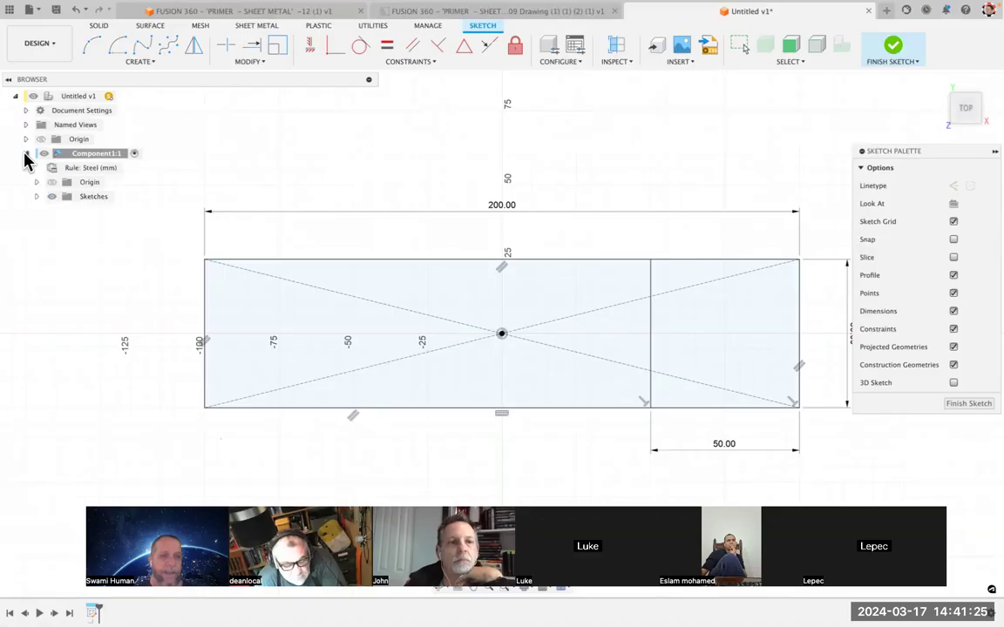
{"action": "left_click", "coordinate": [33, 197]}
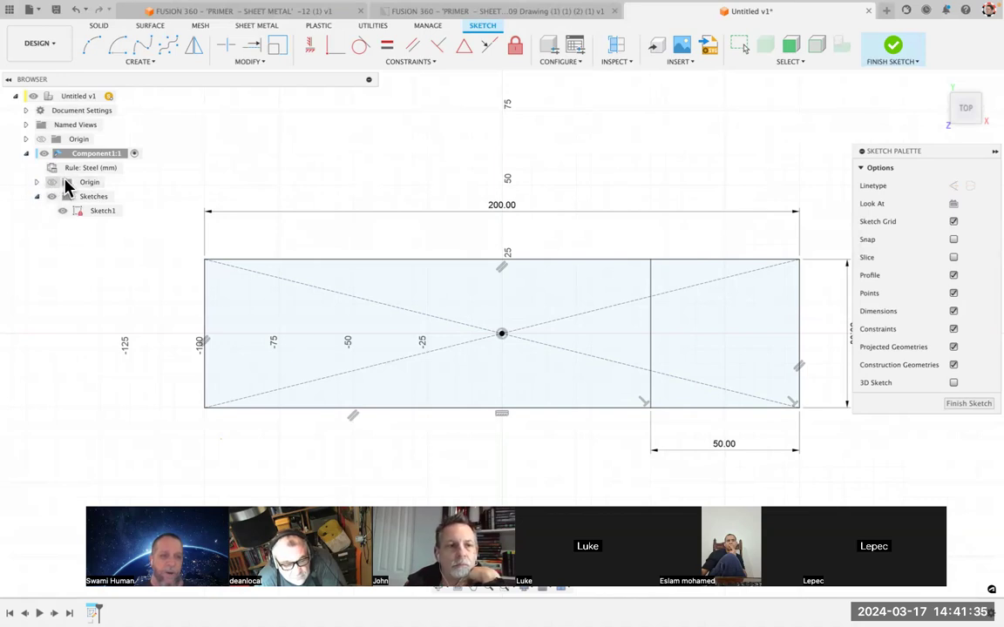
Step: Show the origin of the sheet metal component while its sketch is being edited
{"action": "left_click", "coordinate": [51, 182]}
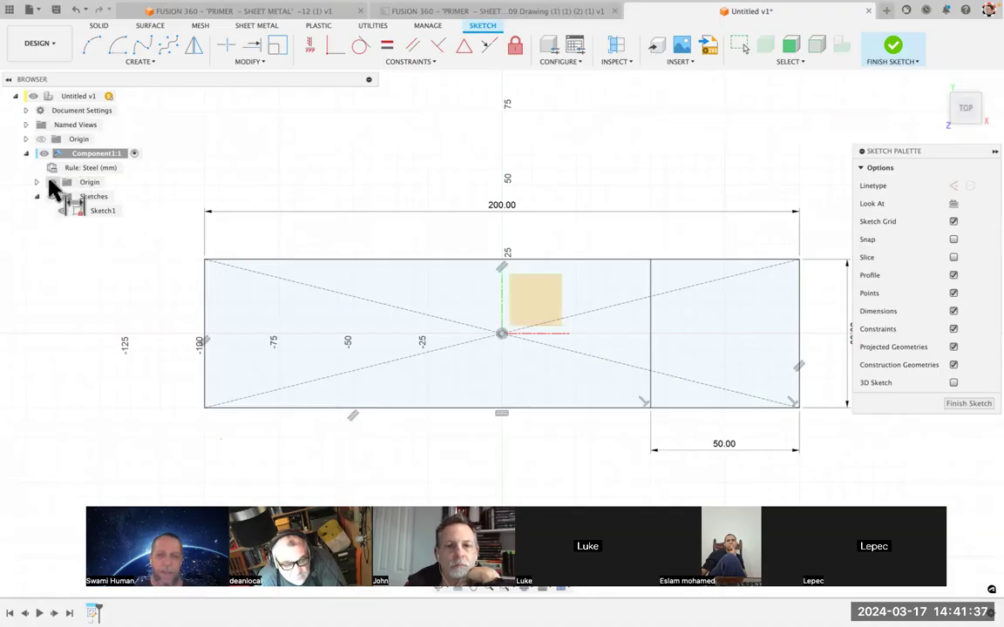
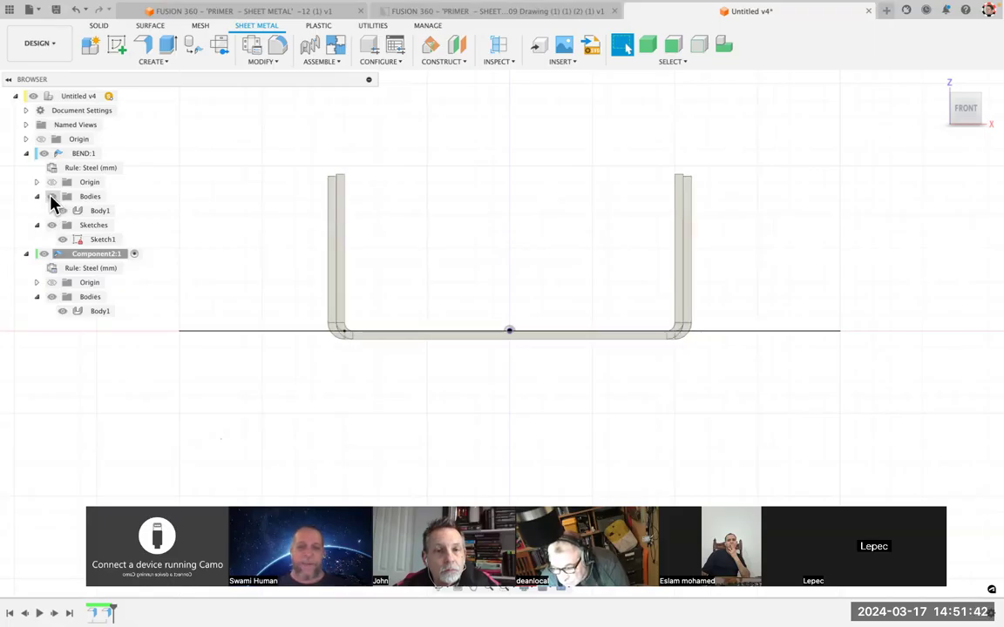
Step: Hide and show the bodies of the BEND component several times to compare its channel with the one in Component2
{"action": "left_click", "coordinate": [51, 197]}
{"action": "left_click", "coordinate": [51, 197]}
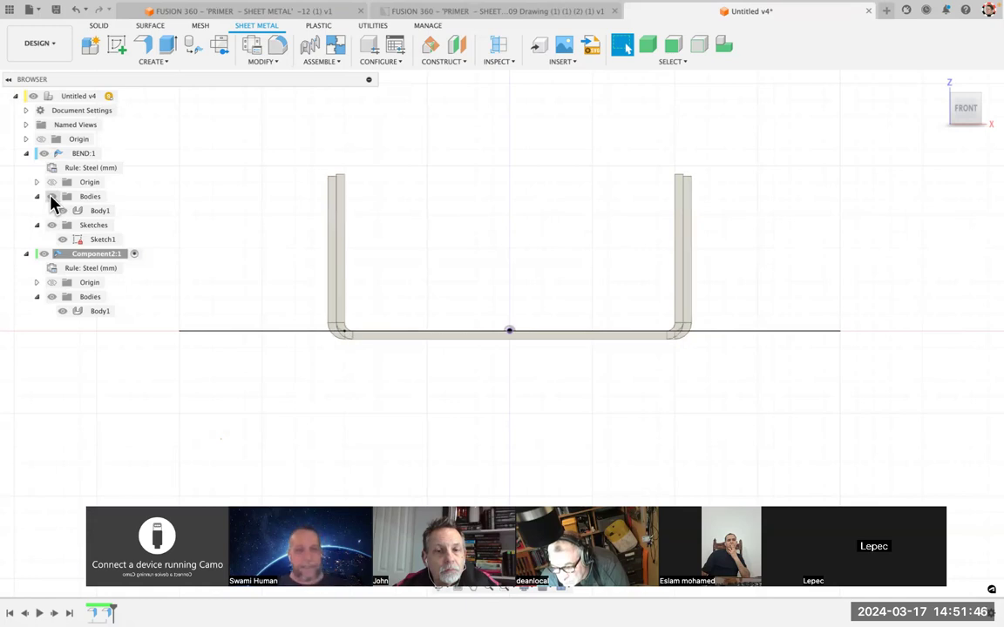
{"action": "left_click", "coordinate": [51, 197]}
{"action": "left_click", "coordinate": [50, 197]}
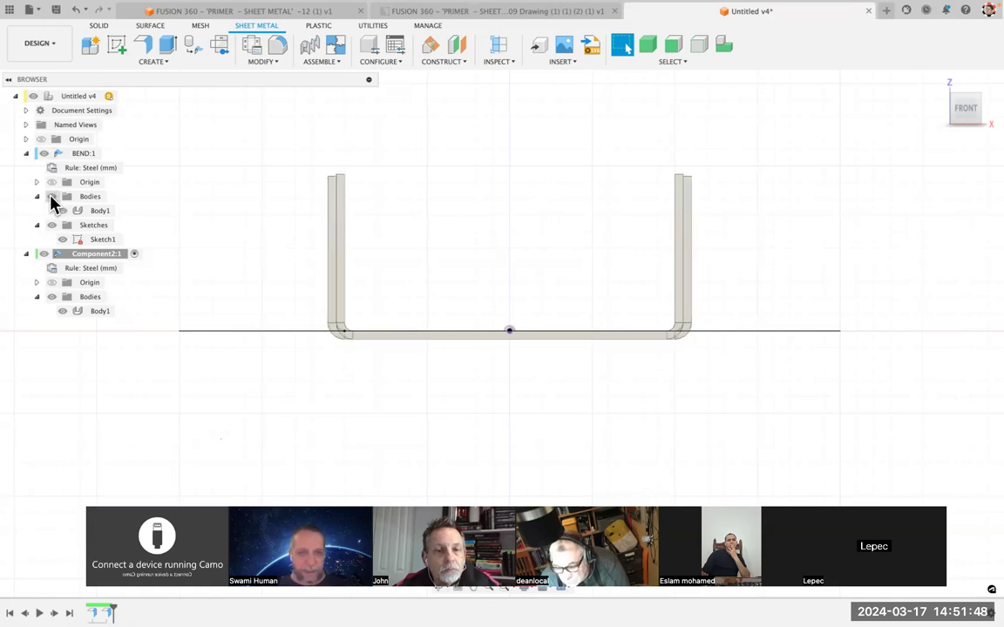
{"action": "left_click", "coordinate": [51, 197]}
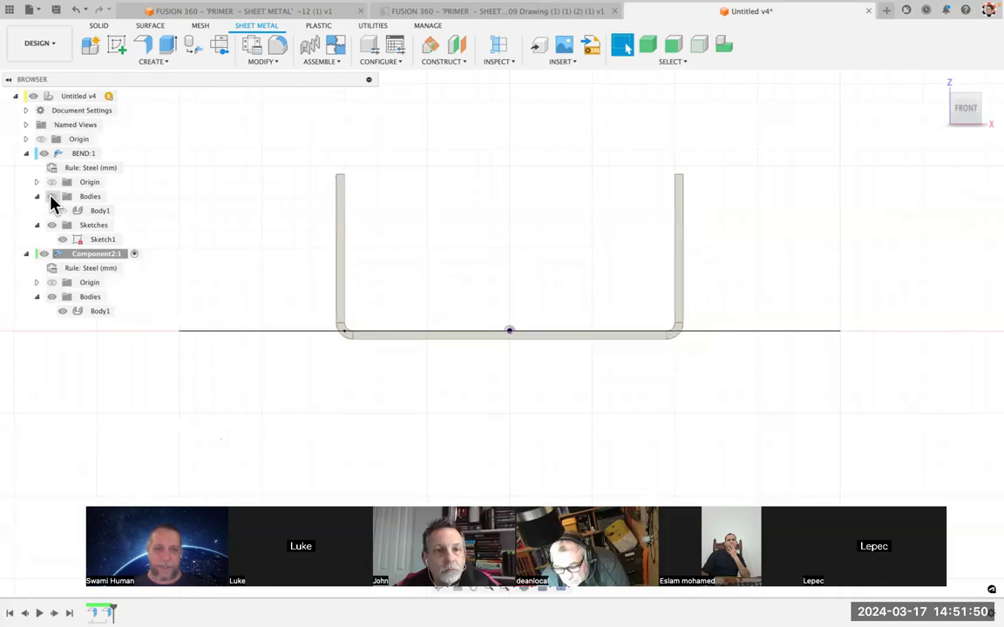
{"action": "left_click", "coordinate": [51, 197]}
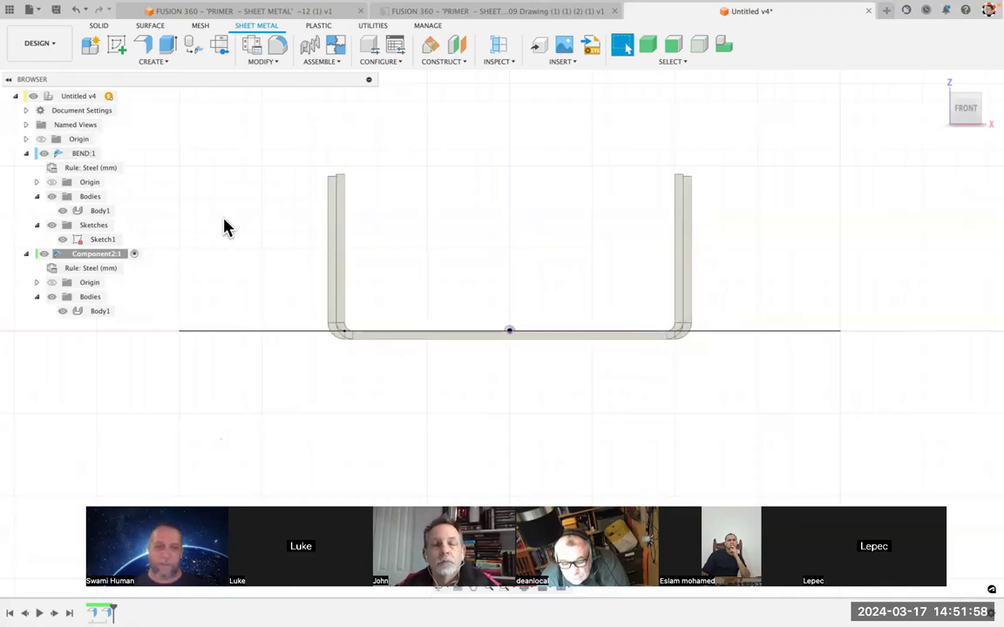
Step: Search the appearance library for RED and expand the matching Fusion appearances
{"action": "key", "text": "a"}
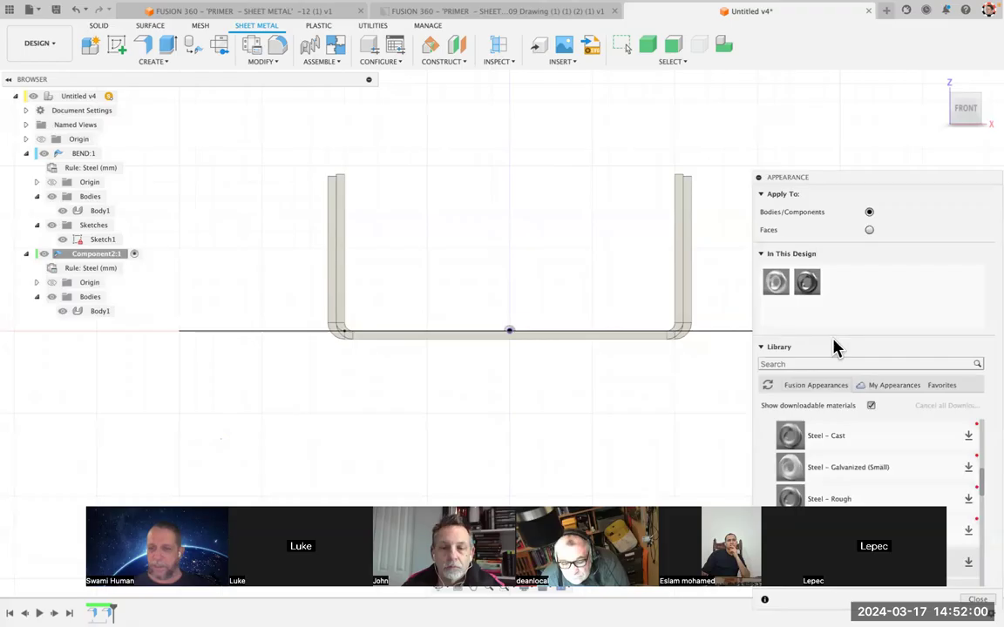
{"action": "left_click_drag", "start_coordinate": [890, 184], "coordinate": [863, 60]}
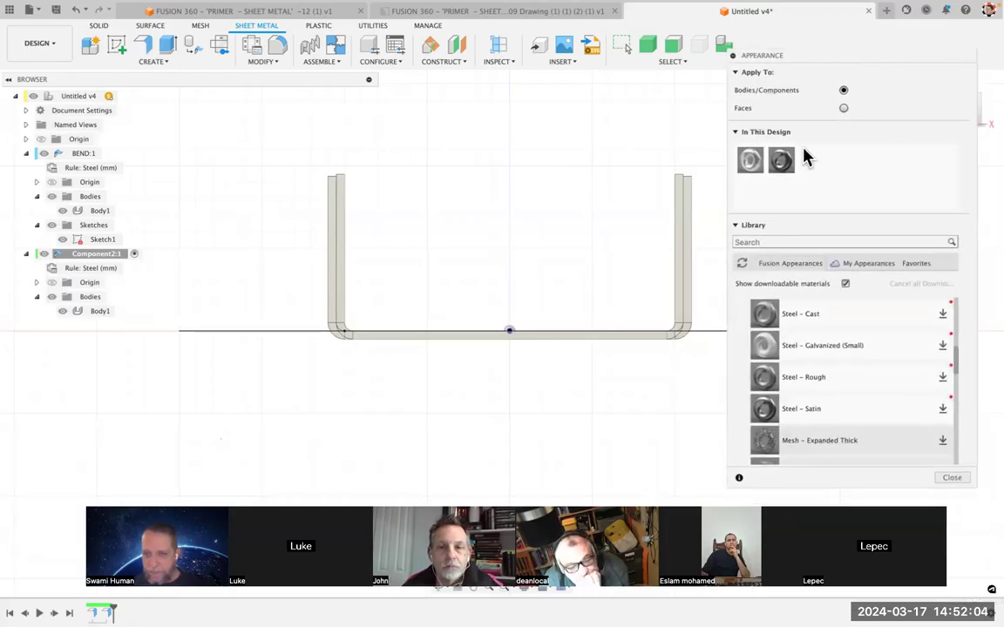
{"action": "left_click", "coordinate": [766, 241]}
{"action": "type", "text": "RT"}
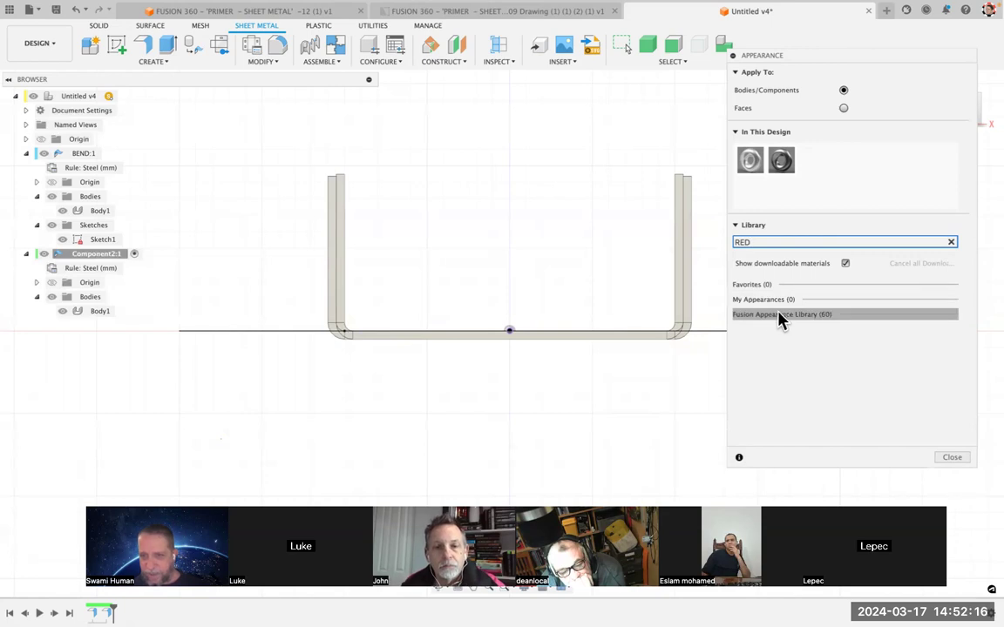
{"action": "left_click", "coordinate": [754, 316]}
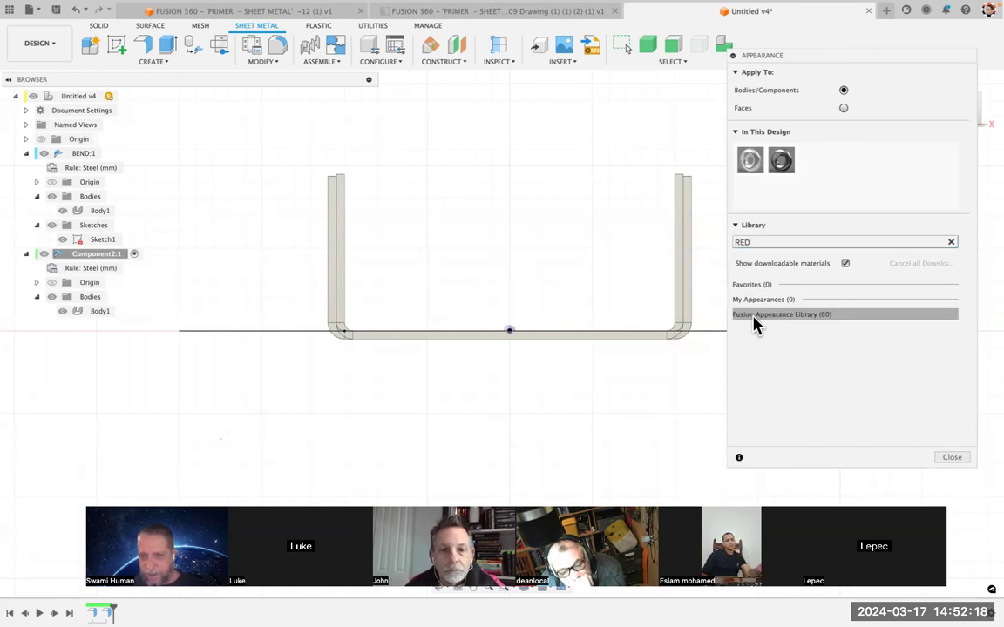
{"action": "left_click", "coordinate": [822, 316]}
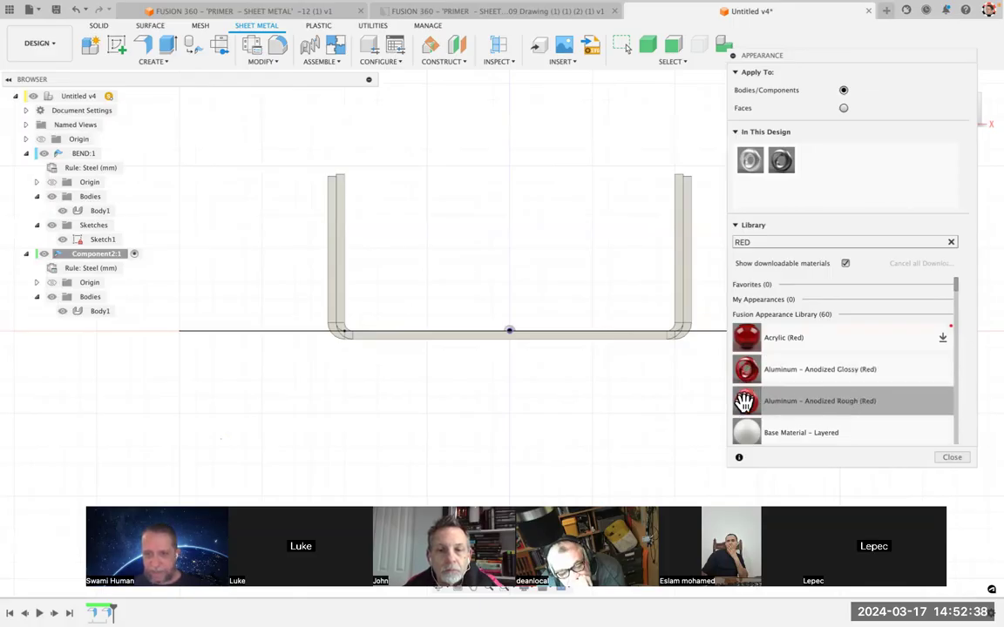
Step: Apply the Aluminum - Anodized Rough (Red) appearance to the BEND component and save the design as a new version
{"action": "left_click_drag", "start_coordinate": [532, 393], "coordinate": [159, 247]}
{"action": "left_click_drag", "start_coordinate": [137, 186], "coordinate": [107, 166]}
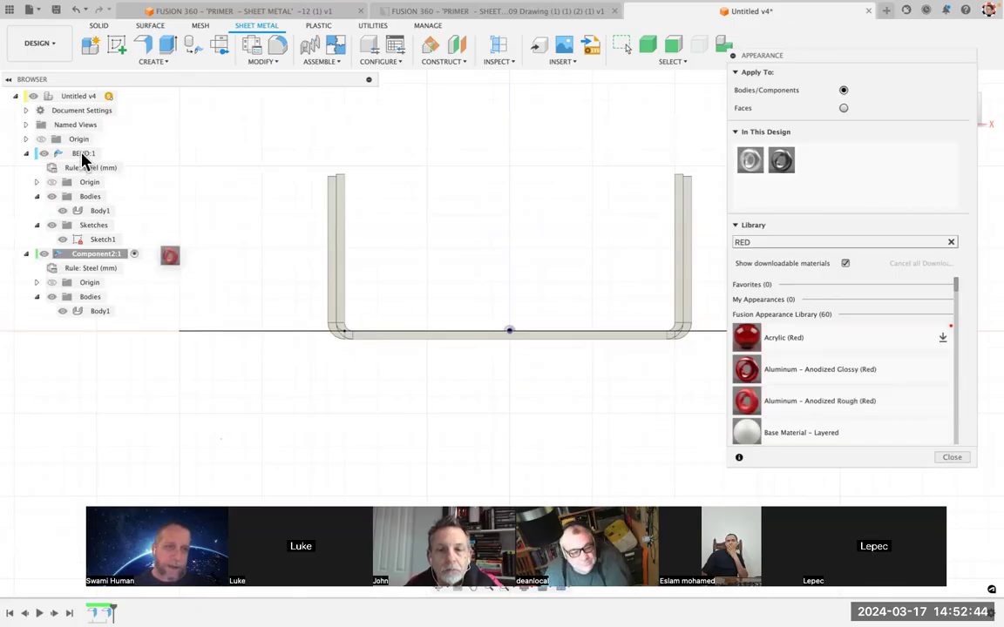
{"action": "left_click_drag", "start_coordinate": [79, 158], "coordinate": [81, 158]}
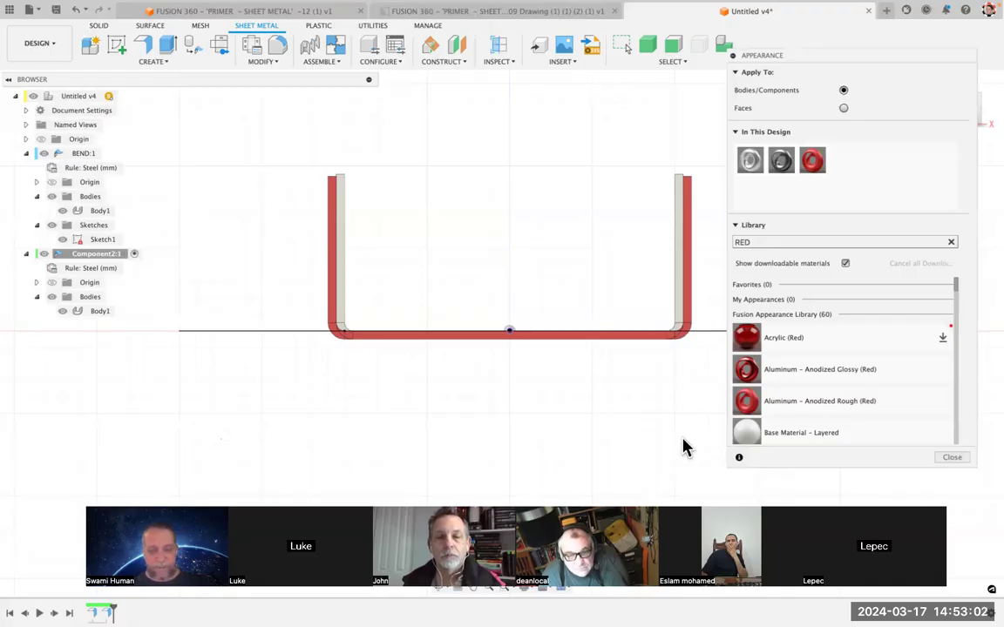
{"action": "left_click", "coordinate": [940, 455]}
{"action": "key", "text": "super+s"}
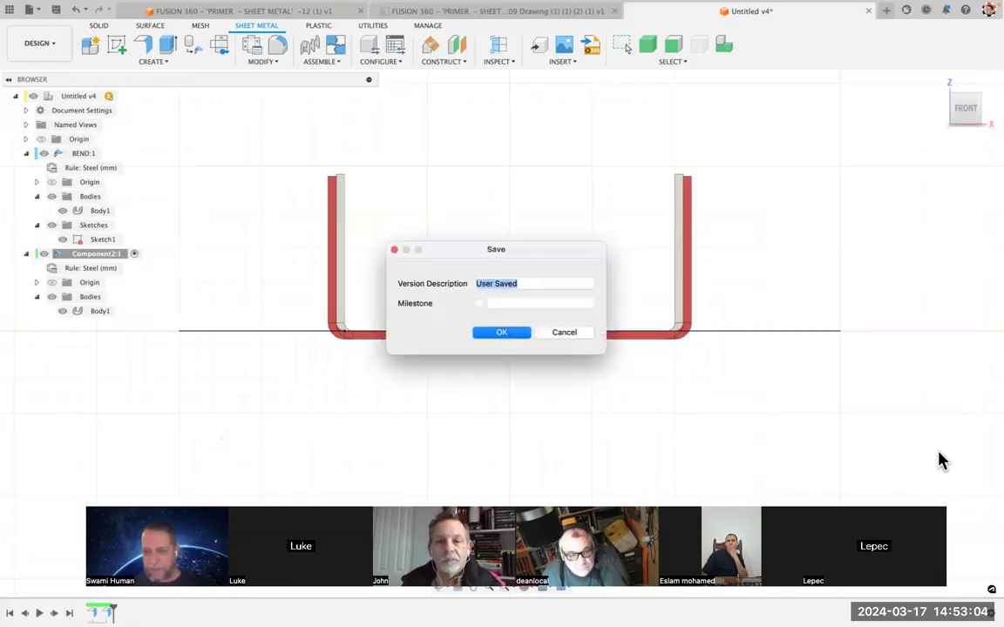
{"action": "key", "text": "Return"}
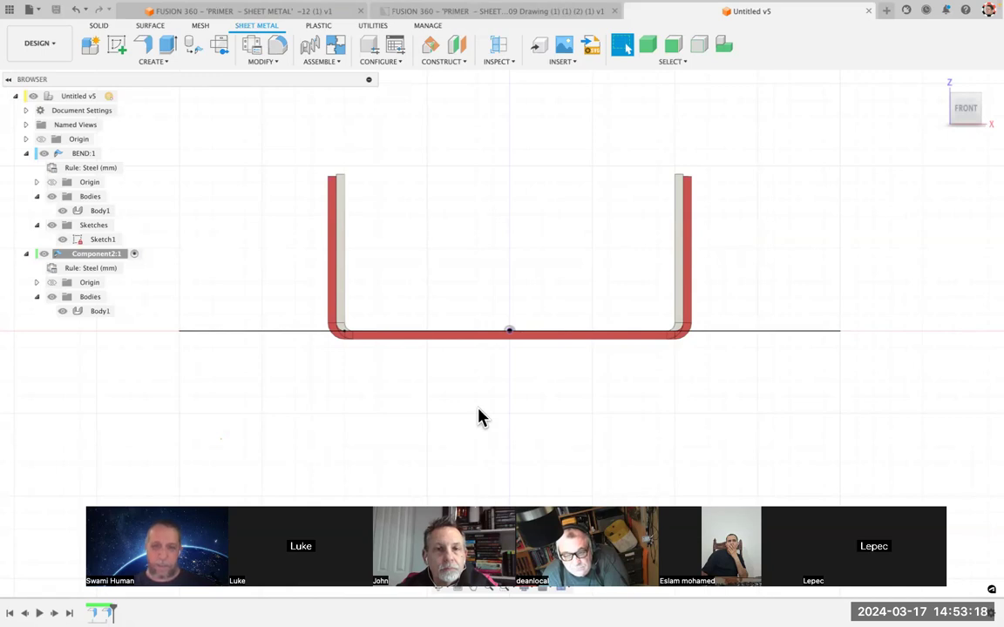
Step: Toggle component color cycling on and off to distinguish the two overlapping channels
{"action": "key", "text": "shift+n"}
{"action": "key", "text": "shift+n"}
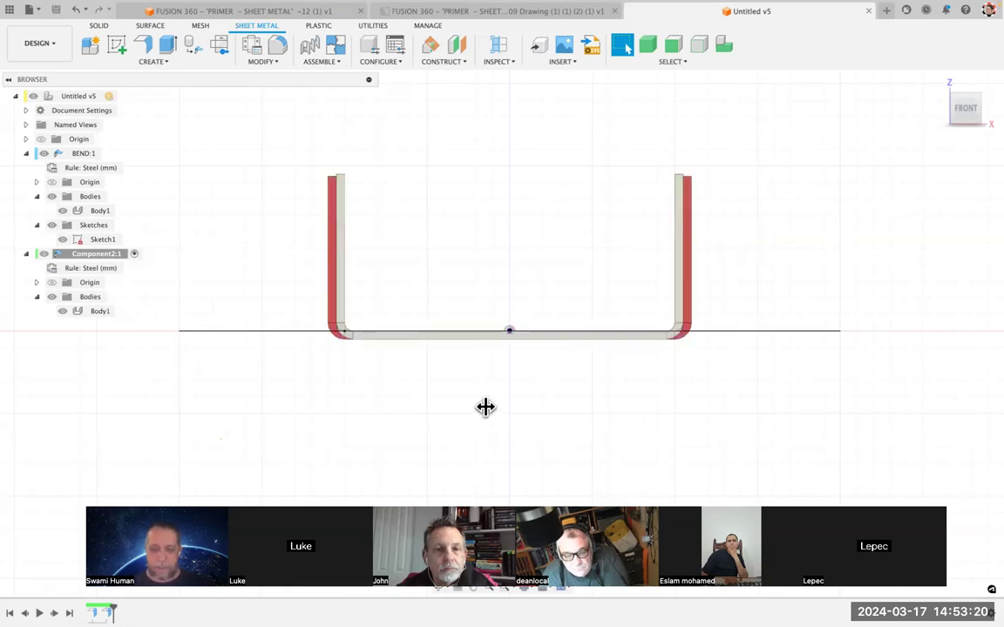
{"action": "key", "text": "shift+n"}
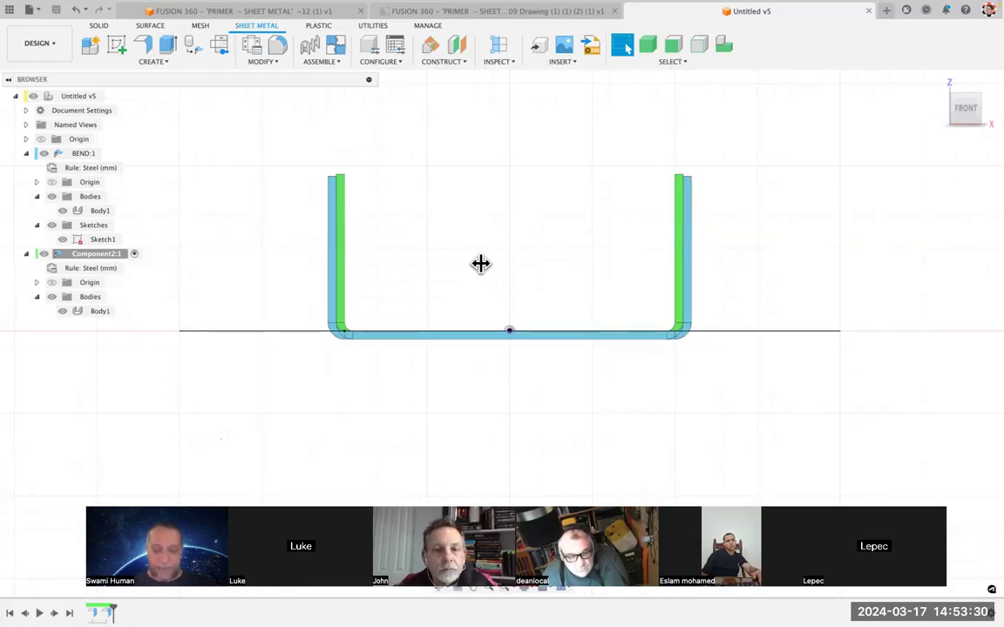
{"action": "key", "text": "shift+n"}
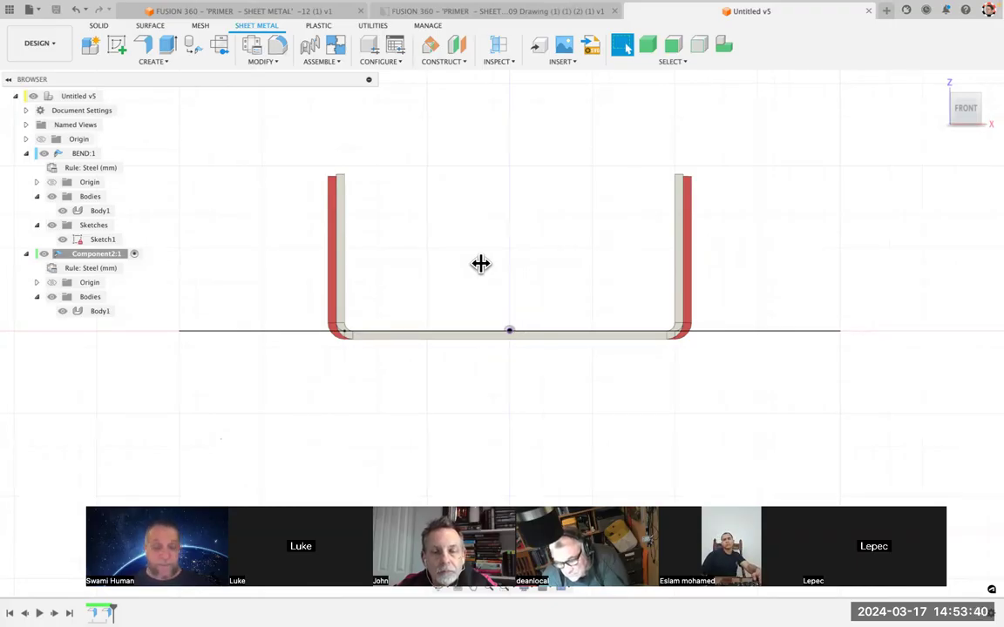
{"action": "key", "text": "shift+n"}
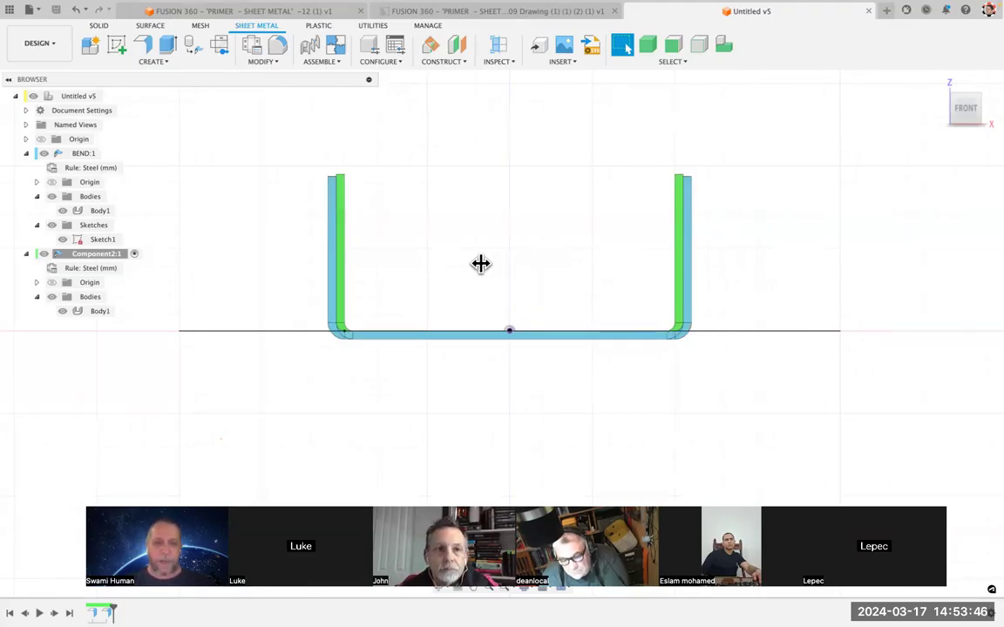
{"action": "key", "text": "shift+n"}
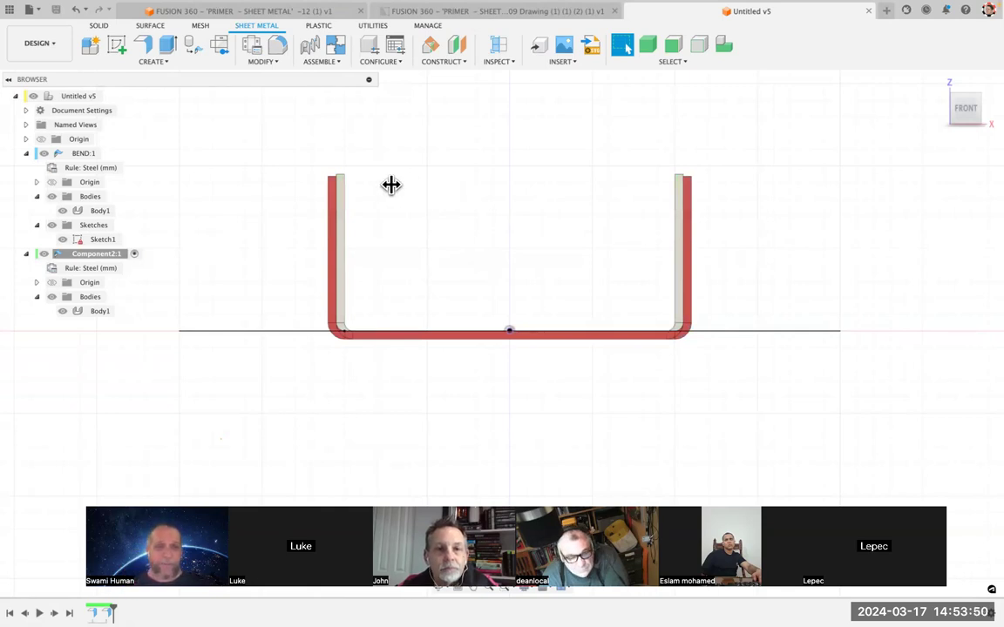
Step: Hide the whole BEND component, leaving only the Component2 channel displayed
{"action": "left_click", "coordinate": [44, 156]}
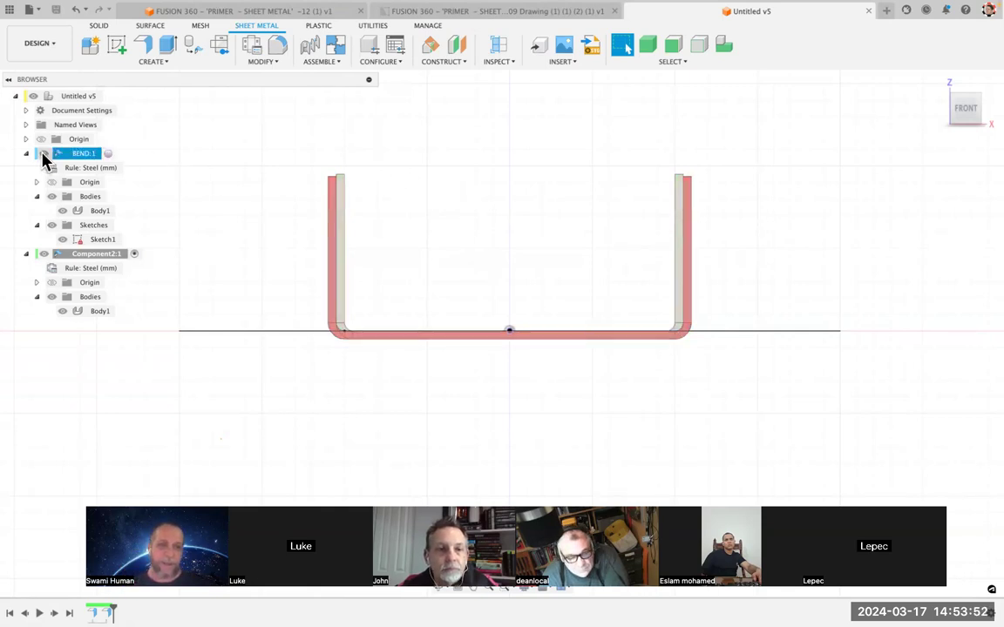
{"action": "left_click", "coordinate": [44, 155]}
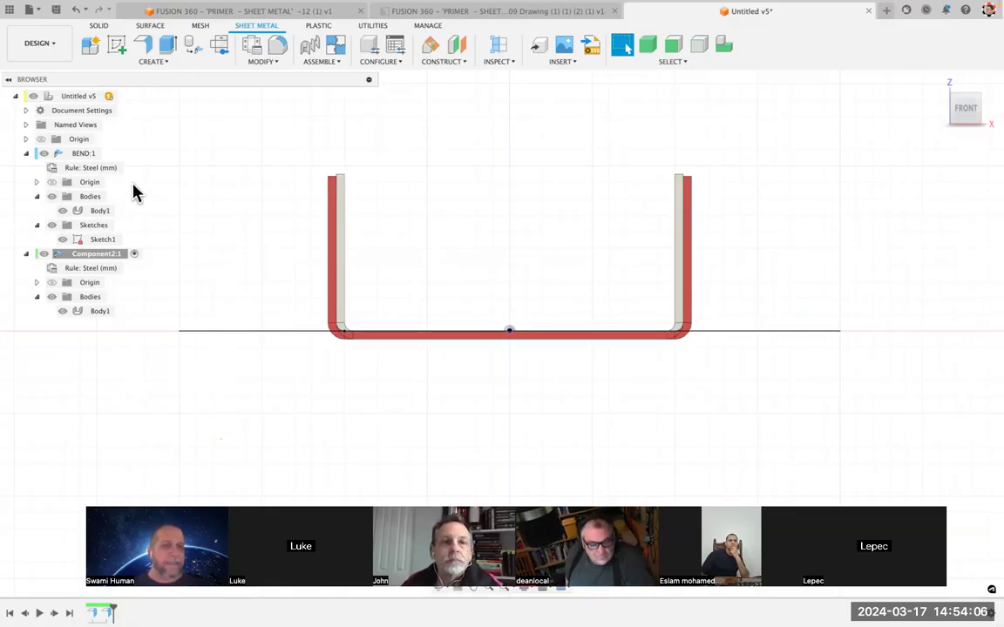
{"action": "left_click", "coordinate": [44, 156]}
{"action": "left_click", "coordinate": [43, 154]}
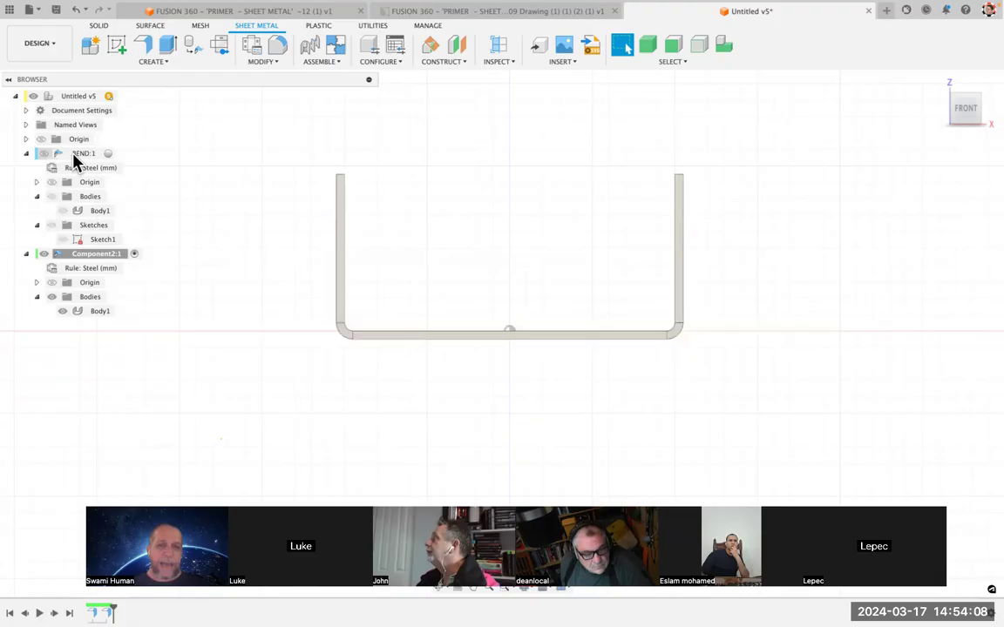
Step: Measure the distance between the inner faces of the two upright flanges on the Component2 channel
{"action": "left_click", "coordinate": [938, 82]}
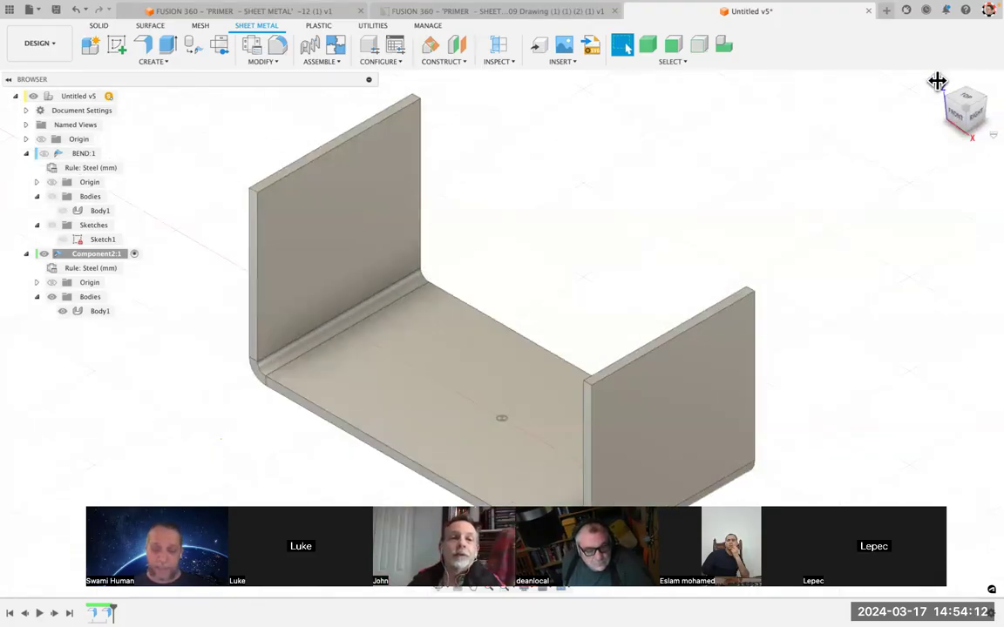
{"action": "key", "text": "i"}
{"action": "left_click", "coordinate": [405, 191]}
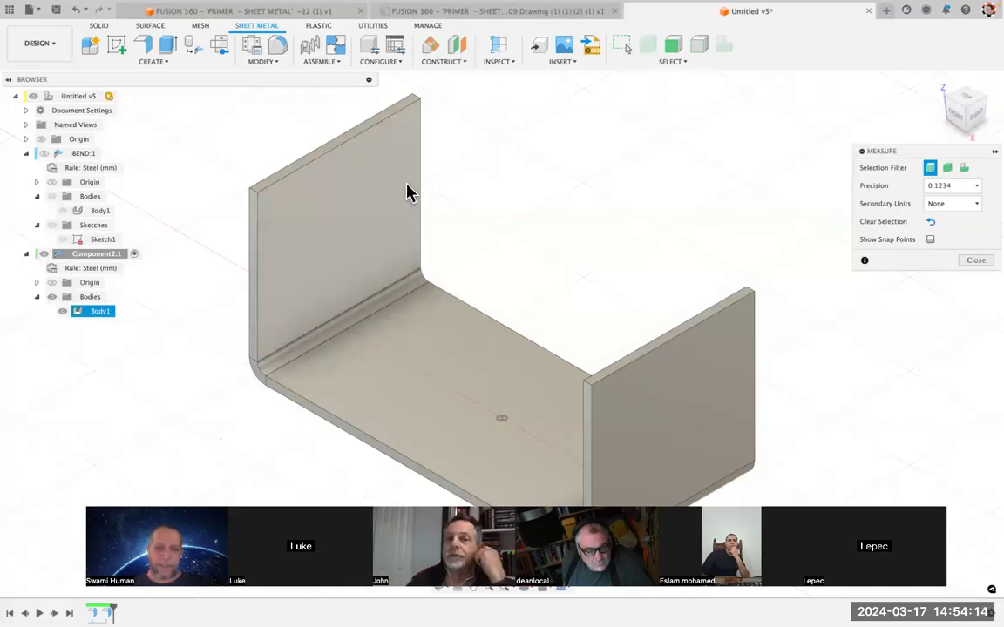
{"action": "left_click", "coordinate": [405, 184]}
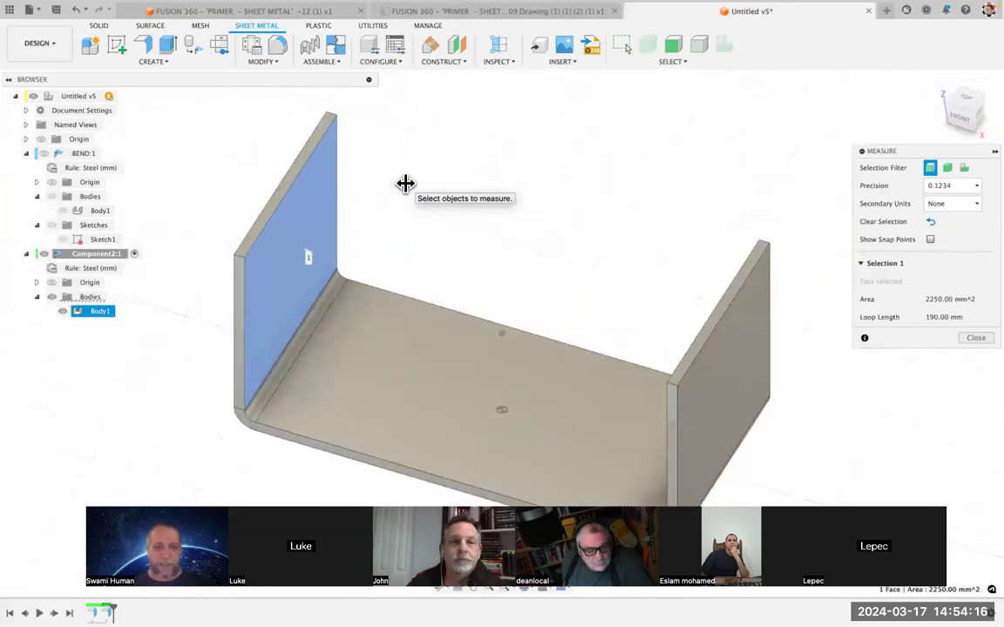
{"action": "scroll", "coordinate": [406, 184], "scroll_direction": "left", "scroll_amount": 10, "text": "shift"}
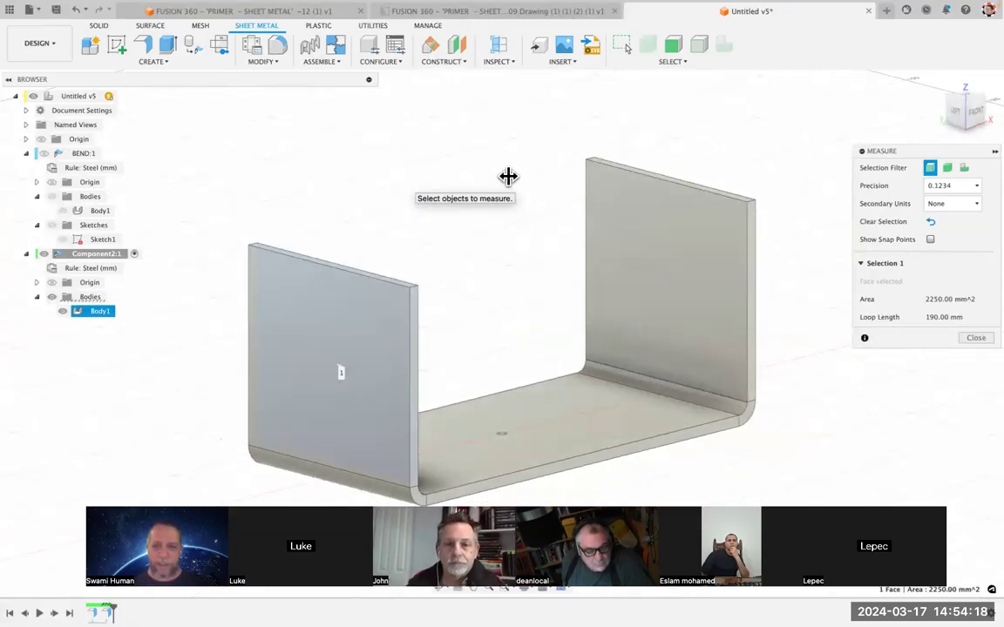
{"action": "left_click", "coordinate": [622, 231]}
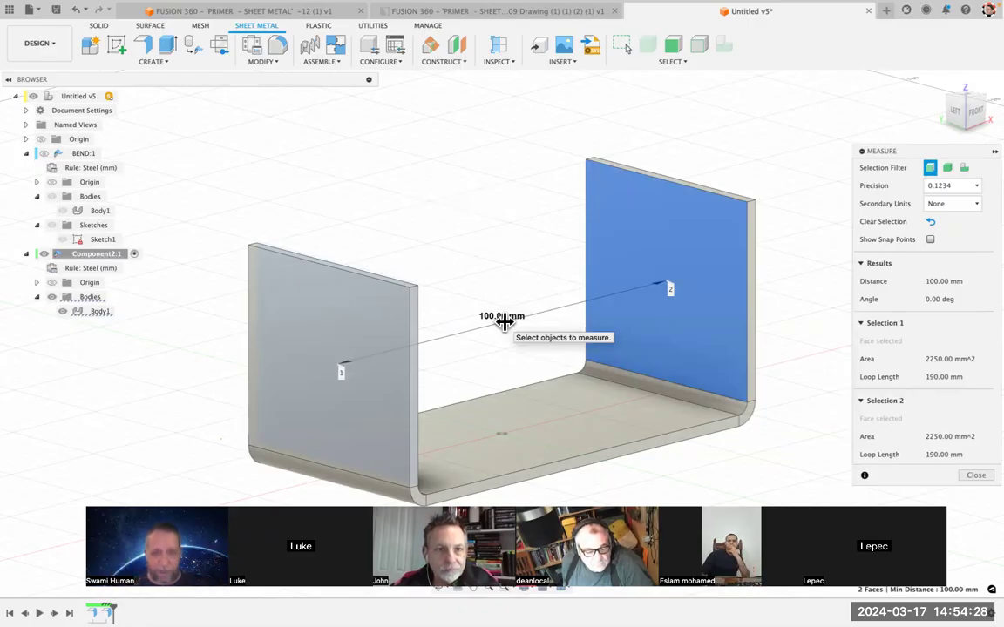
{"action": "left_click", "coordinate": [973, 482]}
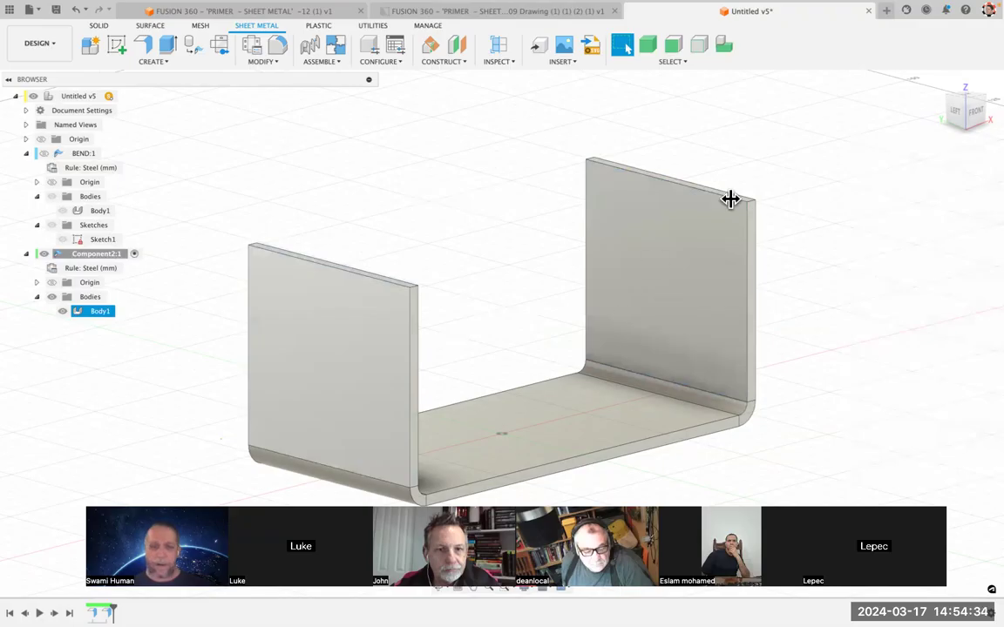
Step: Edit Component2's edge flange feature, trying the Inner Faces height datum with the Inside bend position
{"action": "left_click", "coordinate": [973, 115]}
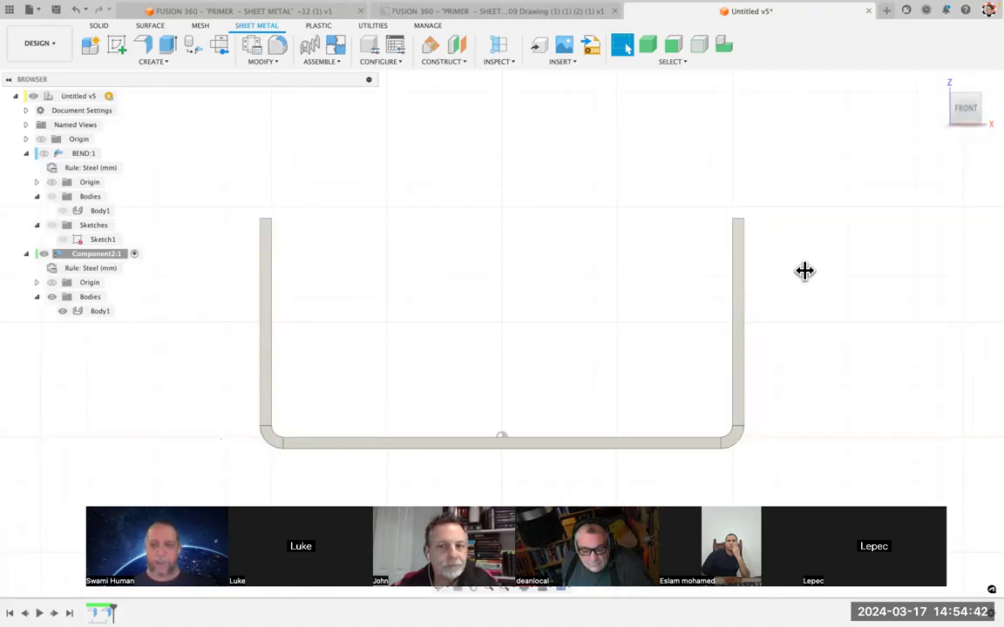
{"action": "scroll", "coordinate": [804, 272], "scroll_direction": "up", "scroll_amount": 5}
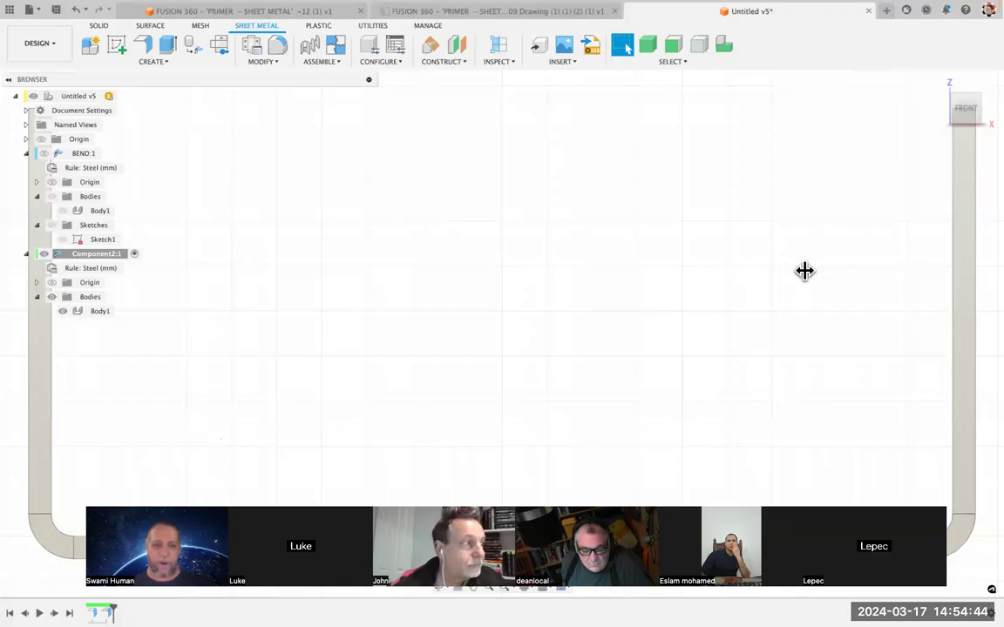
{"action": "scroll", "coordinate": [540, 303], "scroll_direction": "down", "scroll_amount": 2}
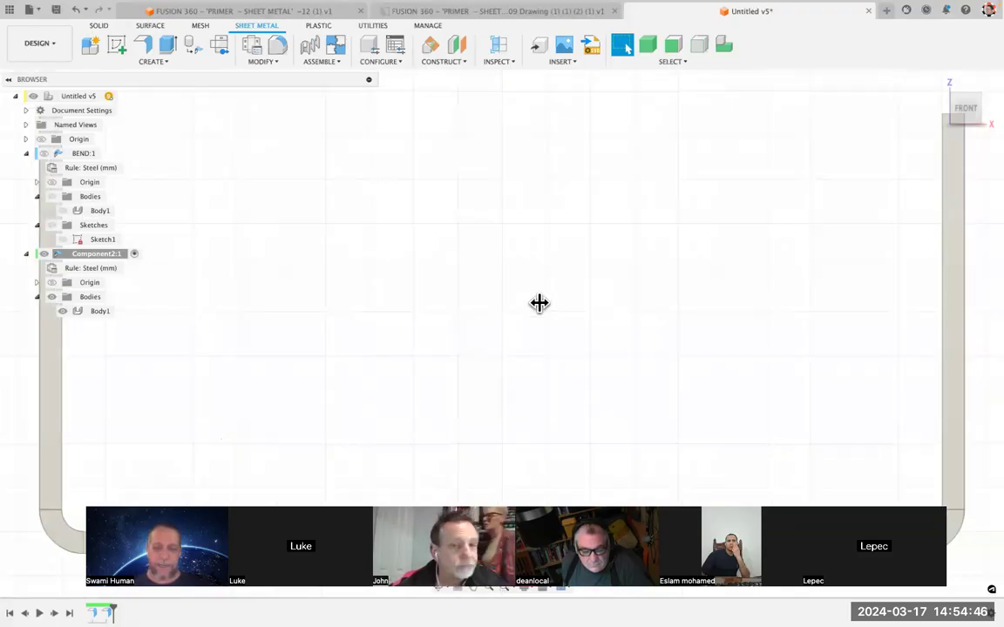
{"action": "scroll", "coordinate": [539, 303], "scroll_direction": "down", "scroll_amount": 2}
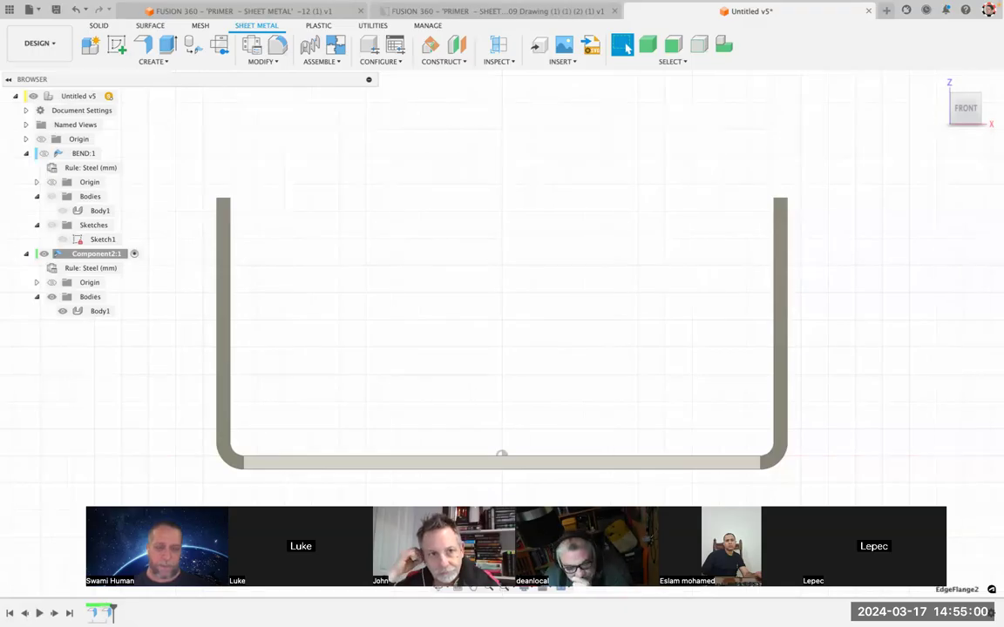
{"action": "left_click", "coordinate": [100, 311]}
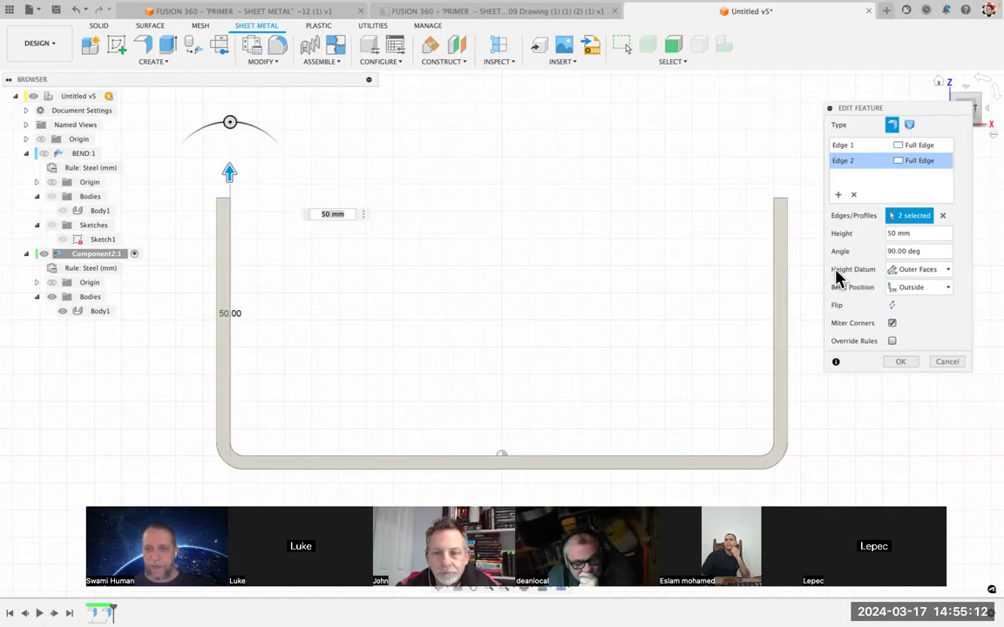
{"action": "left_click", "coordinate": [906, 272]}
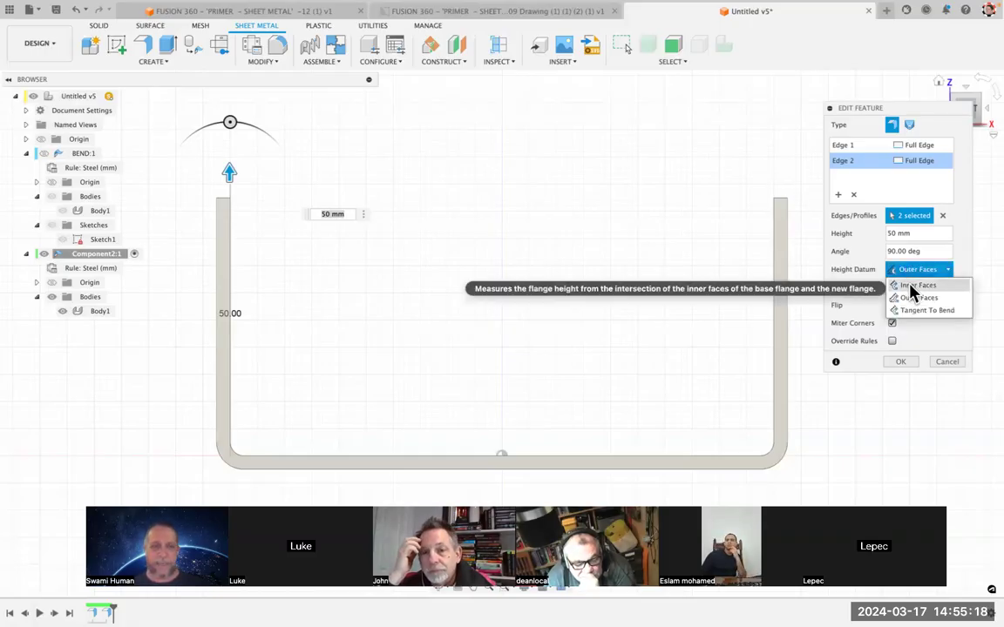
{"action": "left_click", "coordinate": [911, 287]}
{"action": "left_click", "coordinate": [911, 290]}
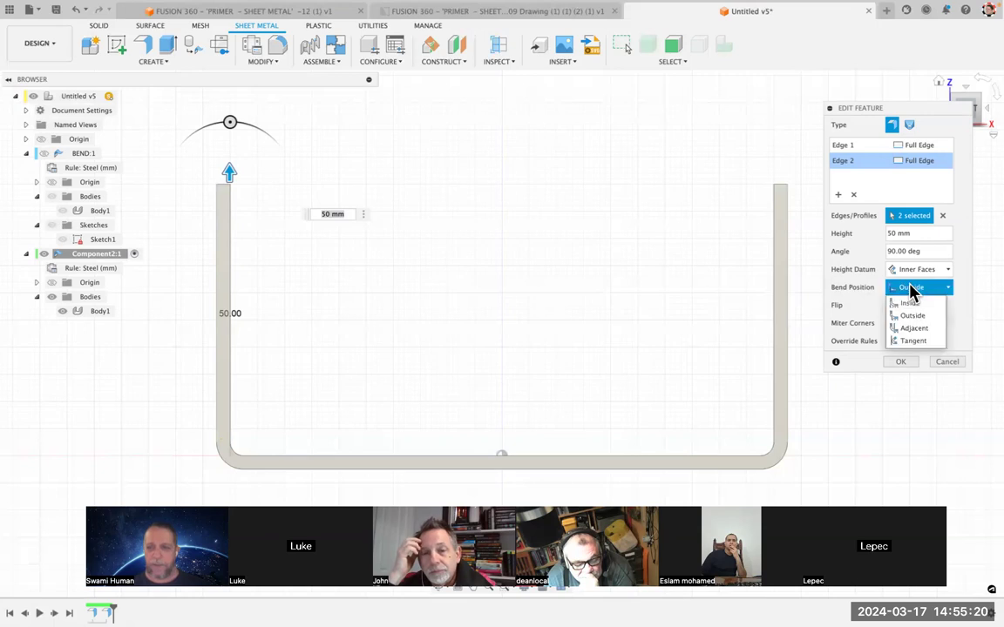
{"action": "left_click", "coordinate": [913, 304]}
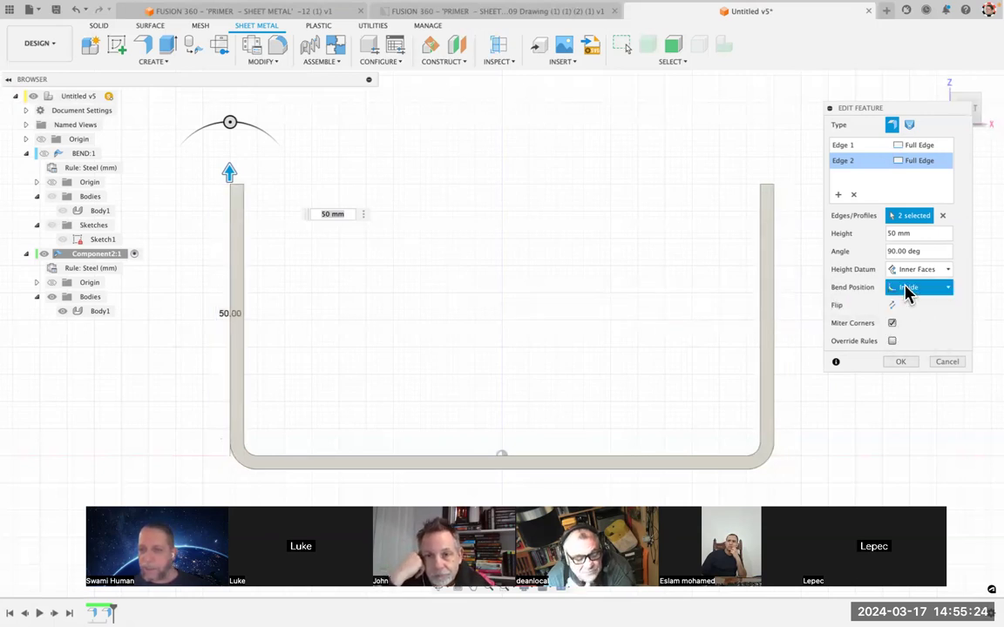
Step: Set the flange's bend position back to Outside and its height datum back to Outer Faces
{"action": "left_click", "coordinate": [907, 290]}
{"action": "left_click", "coordinate": [912, 315]}
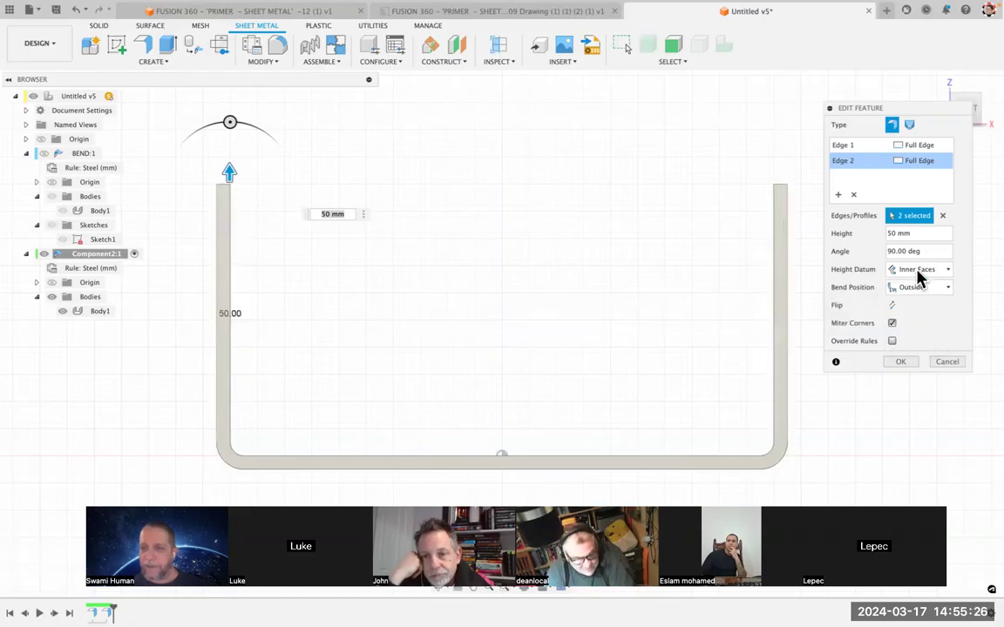
{"action": "left_click", "coordinate": [917, 271]}
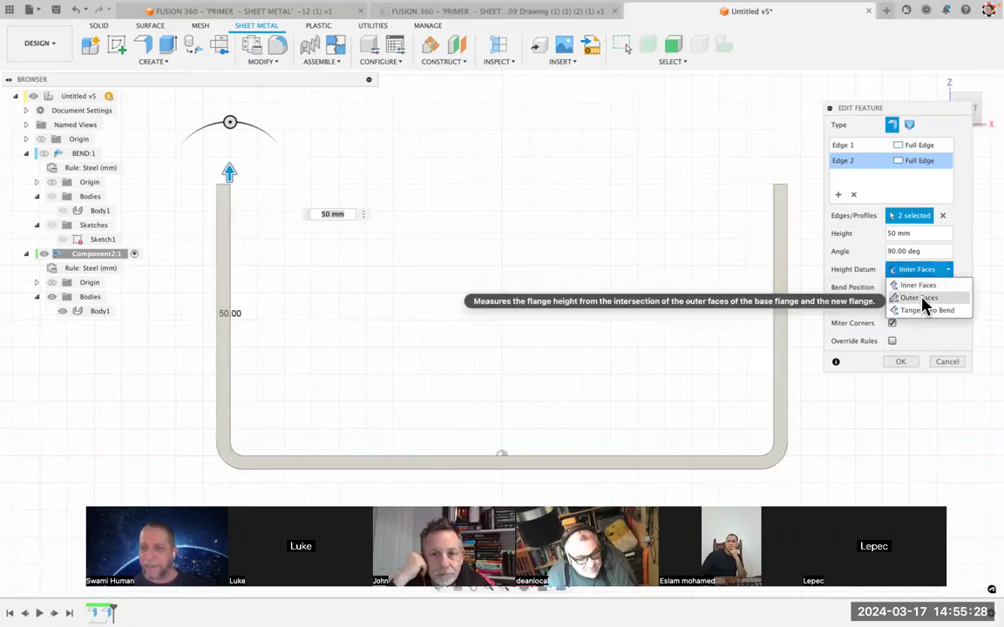
{"action": "left_click", "coordinate": [924, 300]}
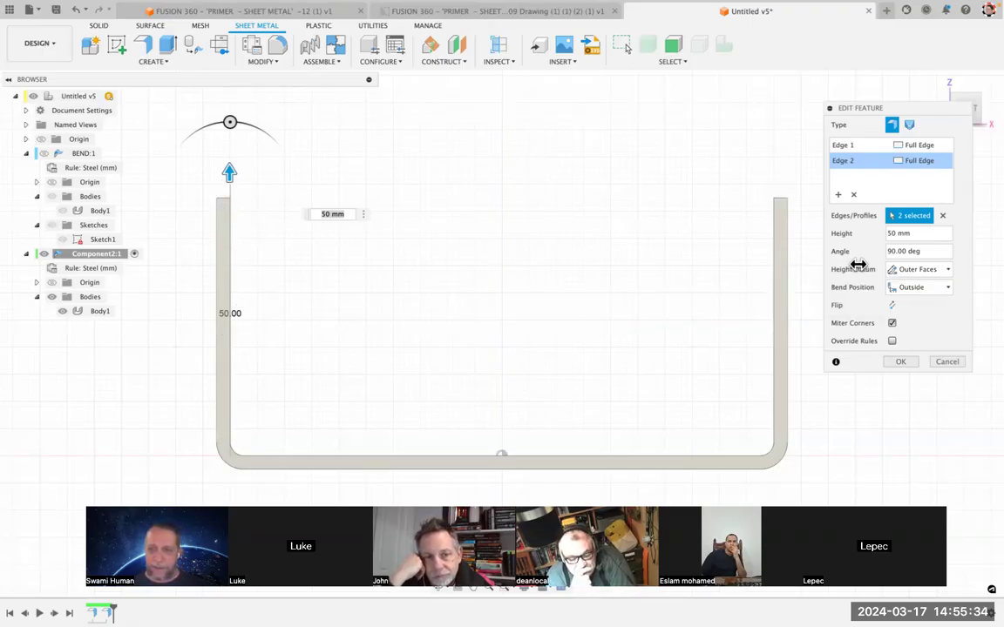
{"action": "left_click", "coordinate": [914, 271]}
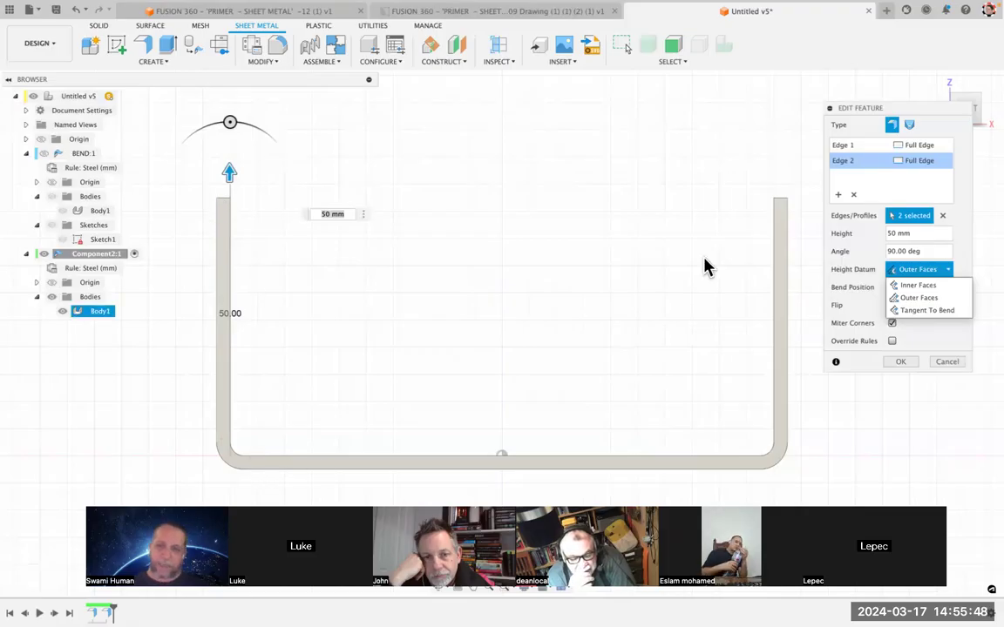
{"action": "left_click", "coordinate": [854, 288]}
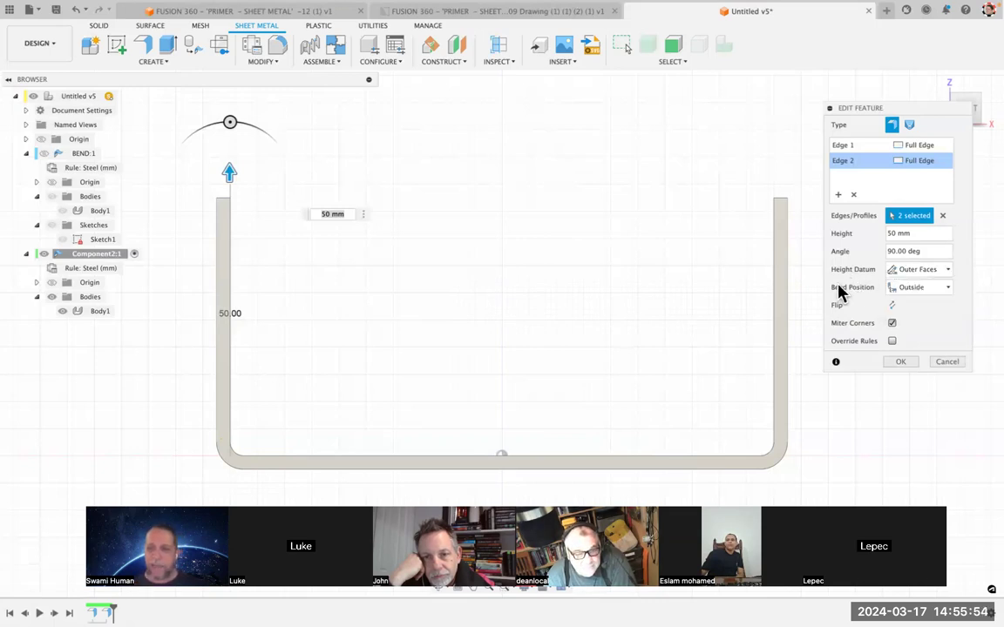
Step: Set the flange's bend position to Inside and toggle the BEND component's visibility to compare the two channels
{"action": "left_click", "coordinate": [912, 294]}
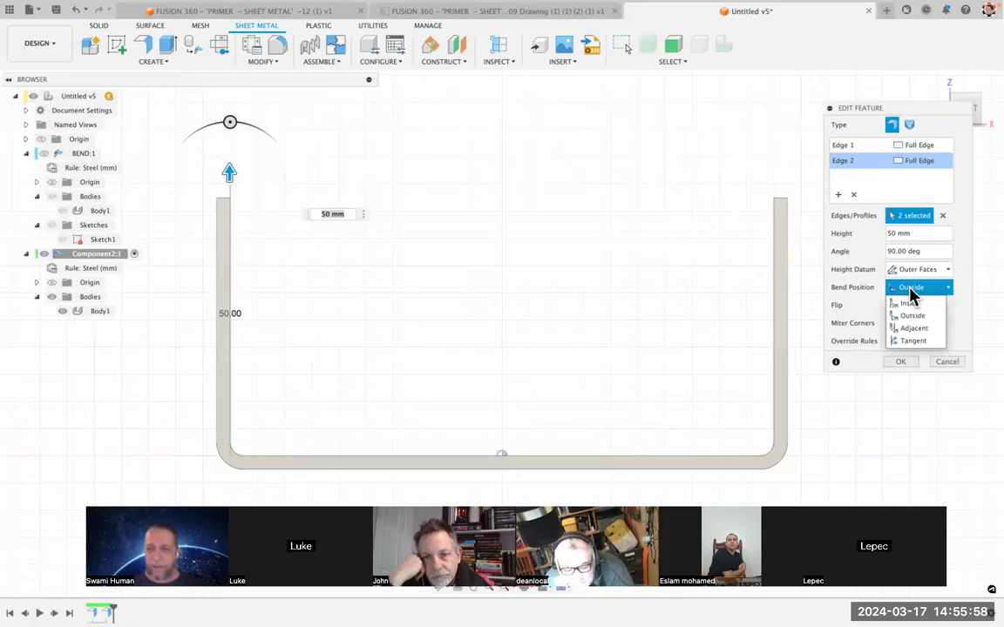
{"action": "left_click", "coordinate": [910, 303]}
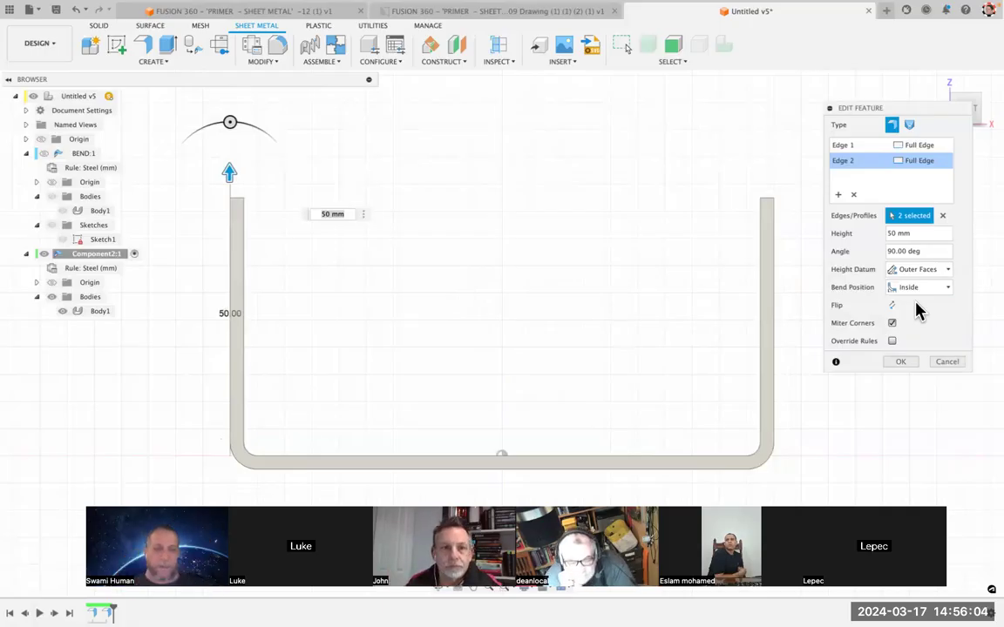
{"action": "left_click", "coordinate": [42, 153]}
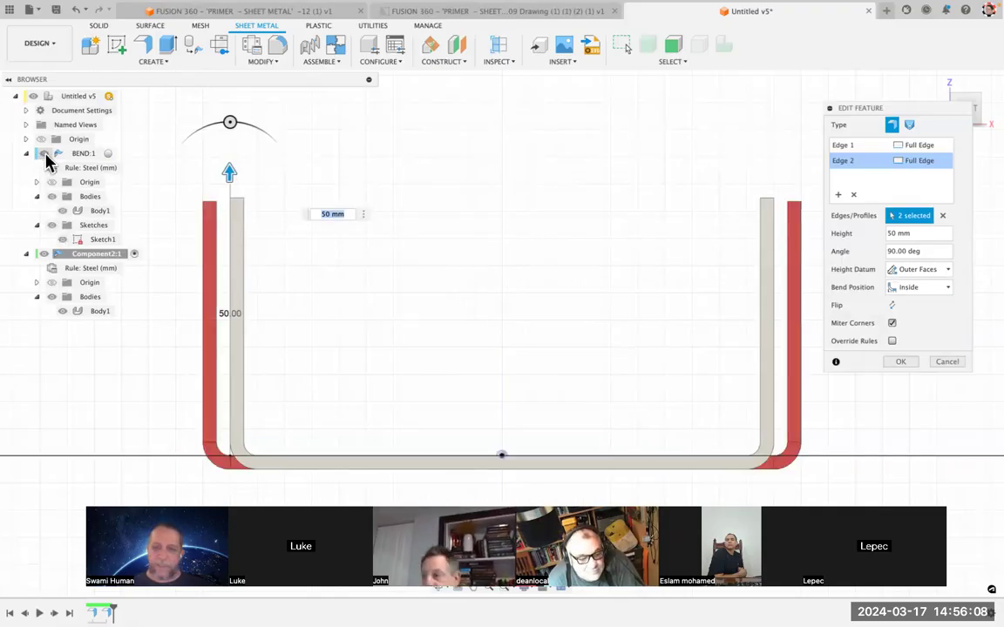
{"action": "left_click", "coordinate": [41, 153]}
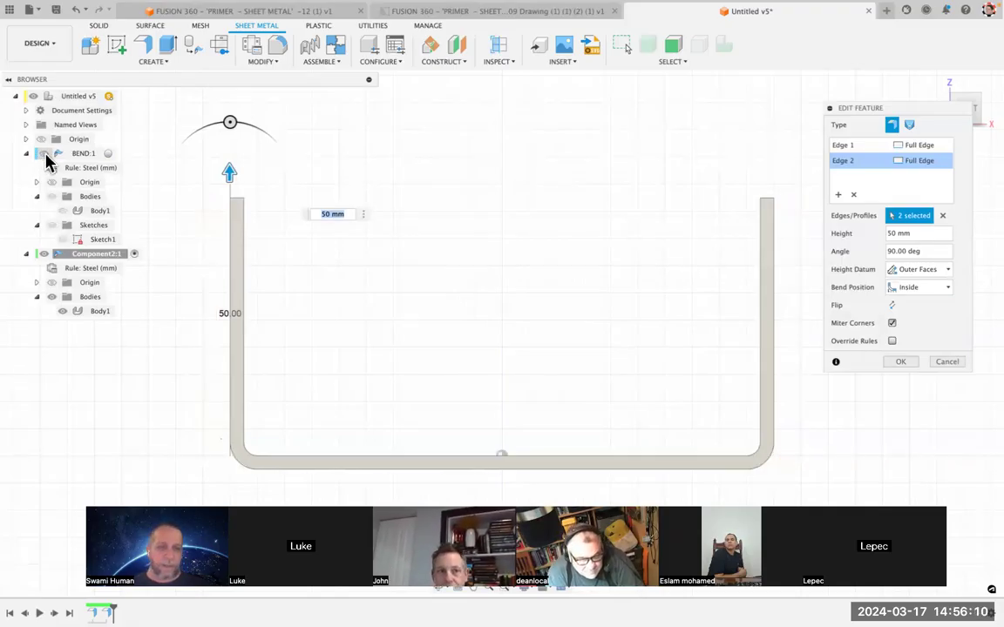
{"action": "left_click", "coordinate": [41, 153]}
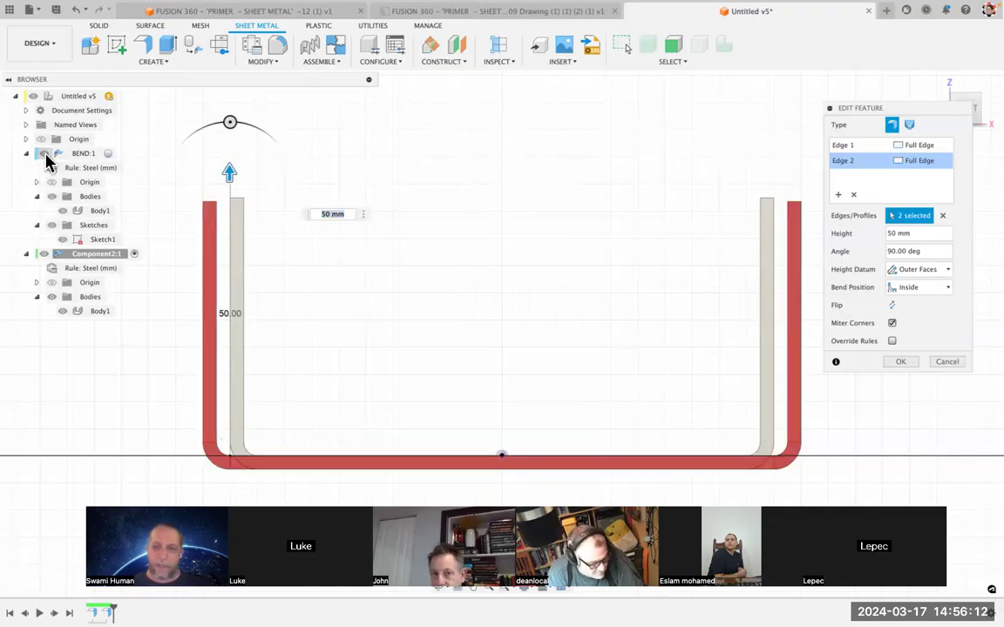
{"action": "left_click", "coordinate": [44, 154]}
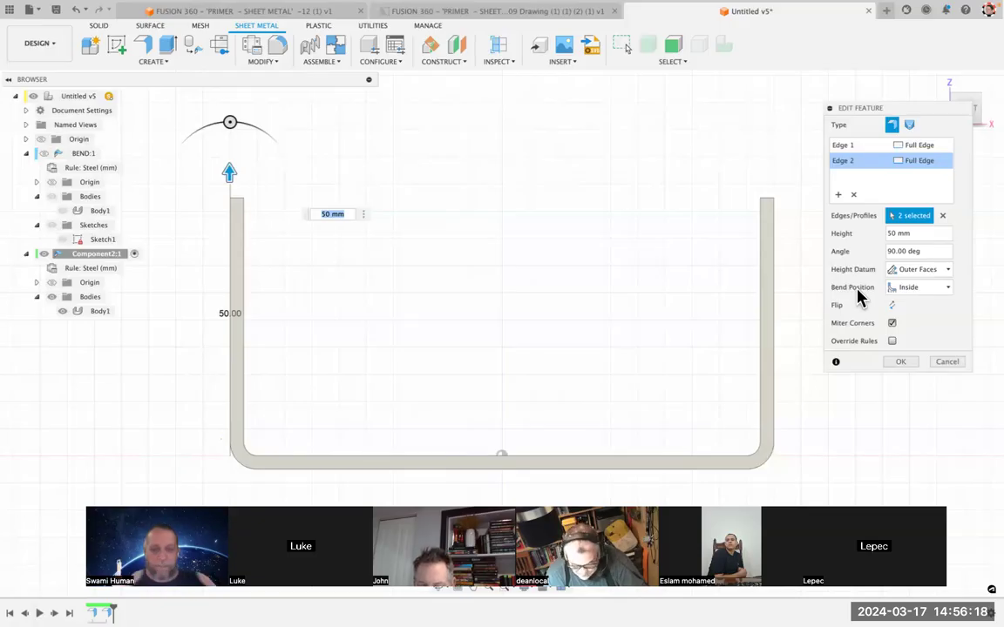
Step: Return the flange's bend position to Outside
{"action": "left_click", "coordinate": [915, 288]}
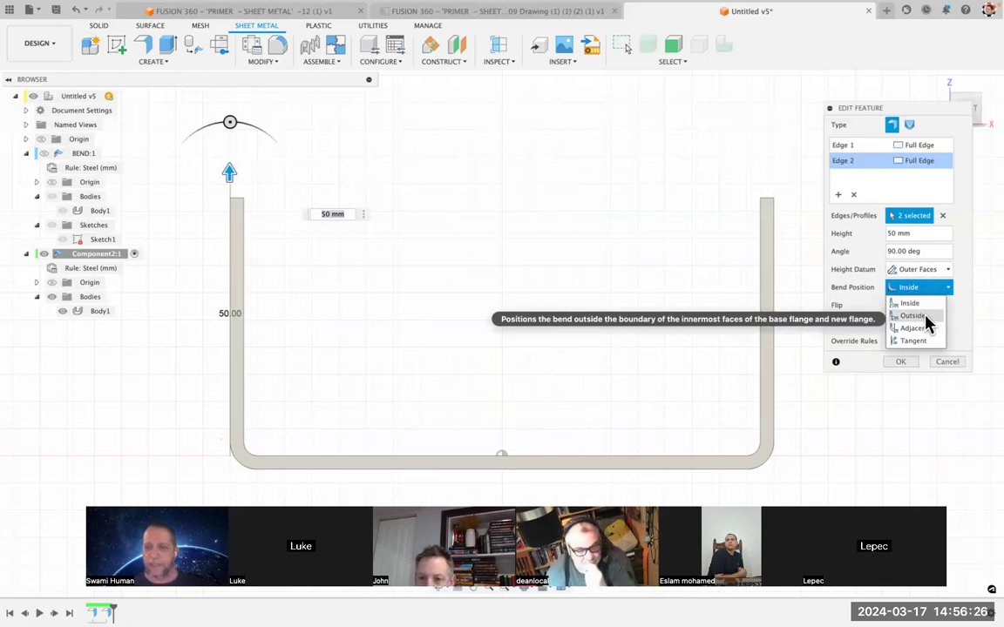
{"action": "left_click", "coordinate": [923, 317]}
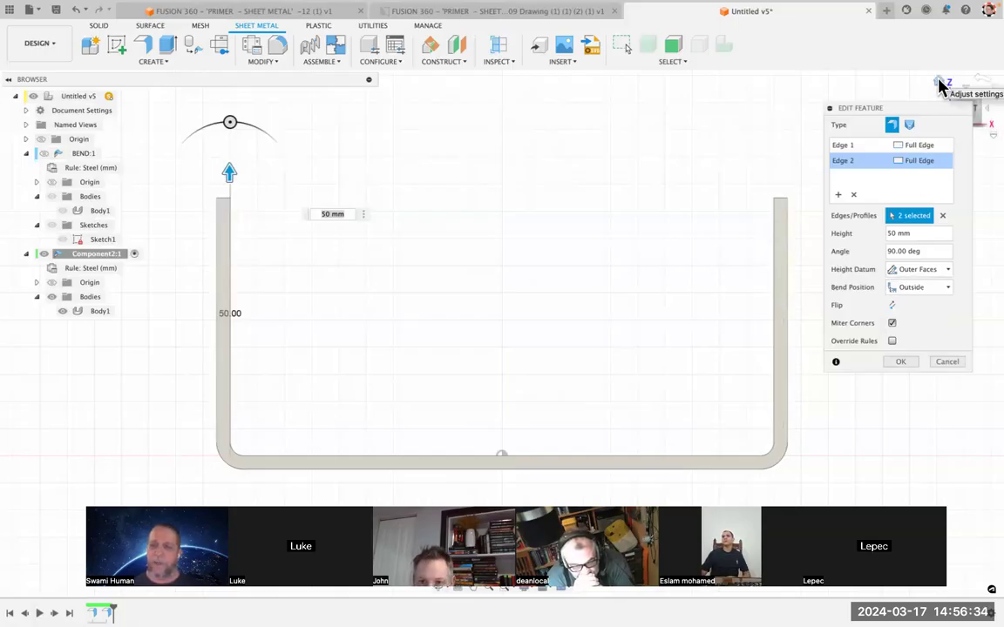
{"action": "left_click", "coordinate": [939, 83]}
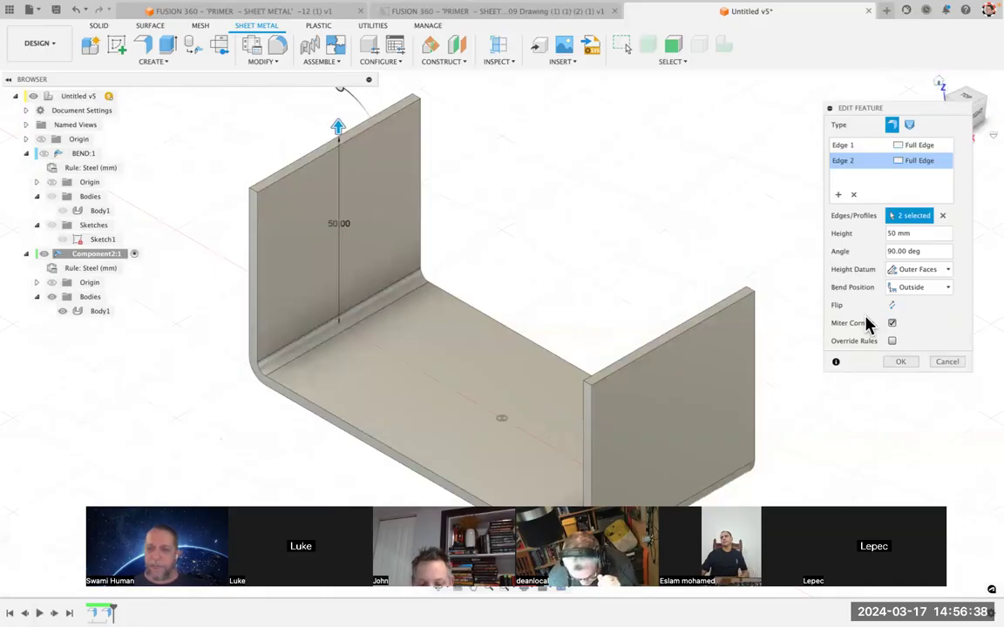
Step: Change Edge 1 of the flange to Symmetric width and narrow its distance to about 7.58 mm
{"action": "left_click", "coordinate": [925, 148]}
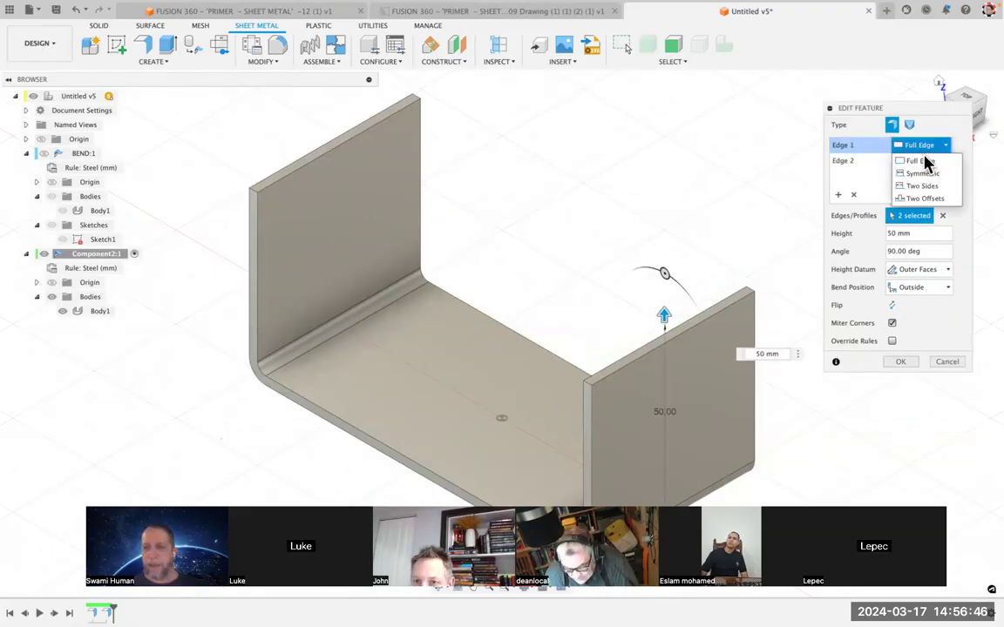
{"action": "left_click", "coordinate": [926, 175]}
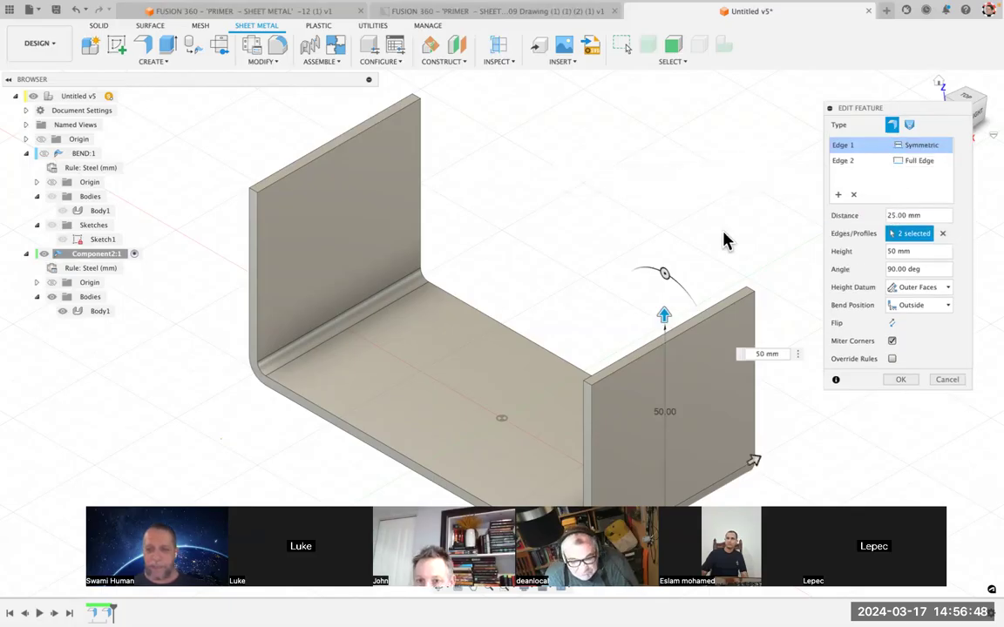
{"action": "scroll", "coordinate": [723, 291], "scroll_direction": "down", "scroll_amount": 1}
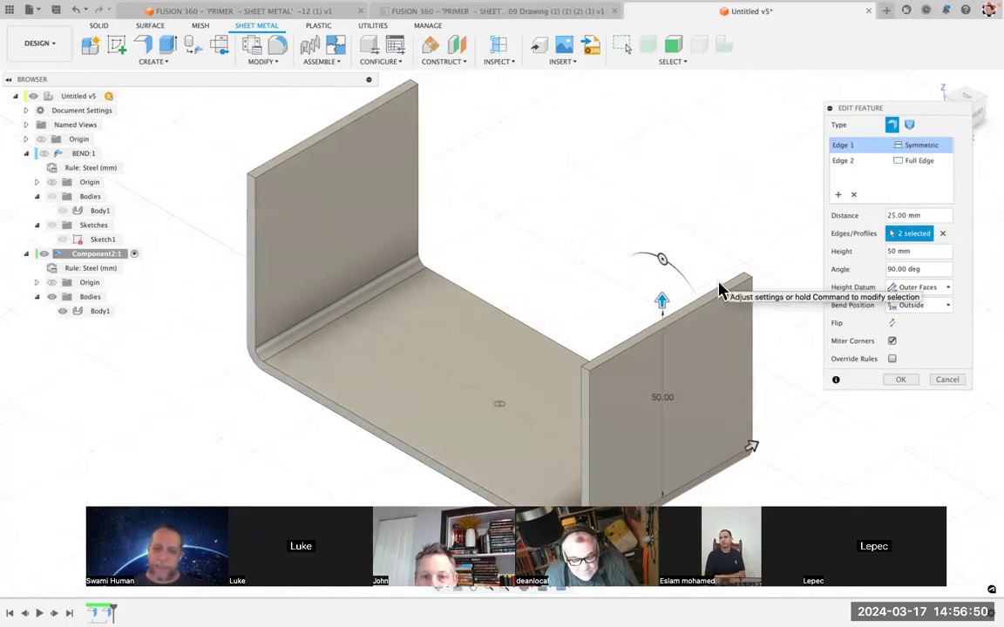
{"action": "scroll", "coordinate": [722, 292], "scroll_direction": "down", "scroll_amount": 4}
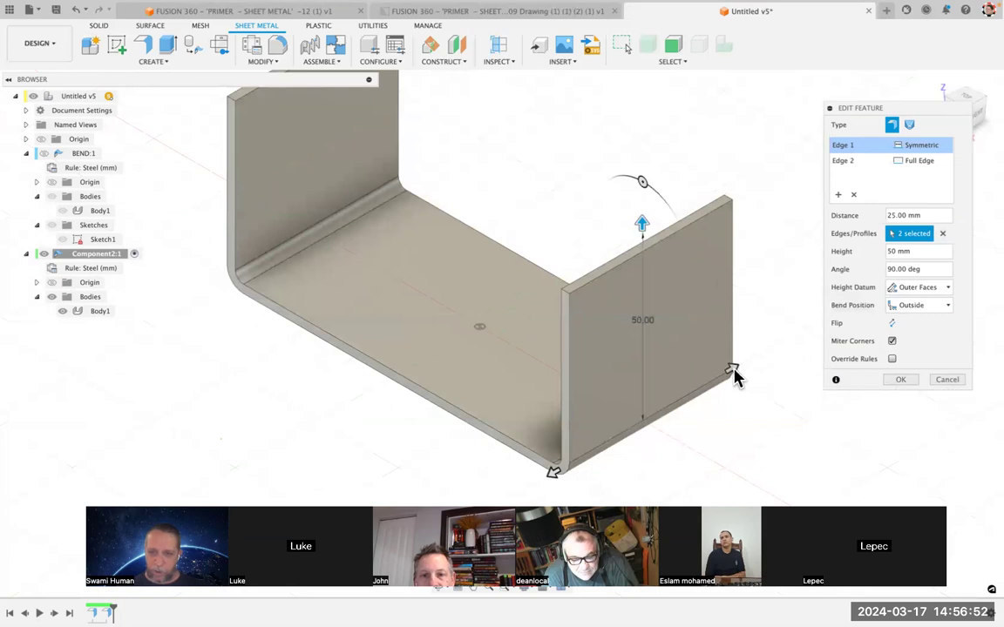
{"action": "left_click_drag", "start_coordinate": [733, 366], "coordinate": [680, 407]}
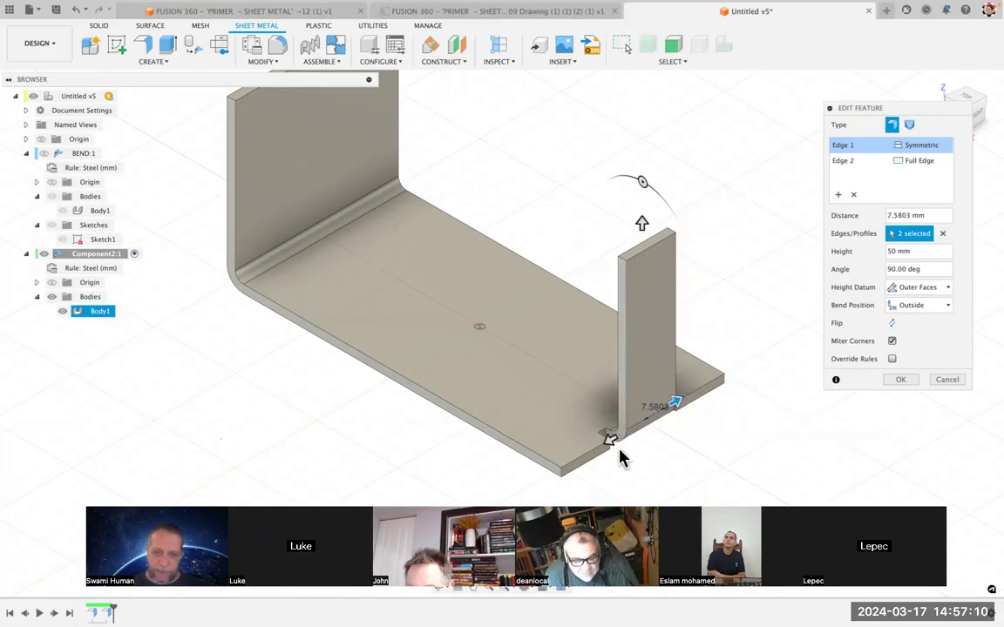
{"action": "scroll", "coordinate": [620, 446], "scroll_direction": "up", "scroll_amount": 5}
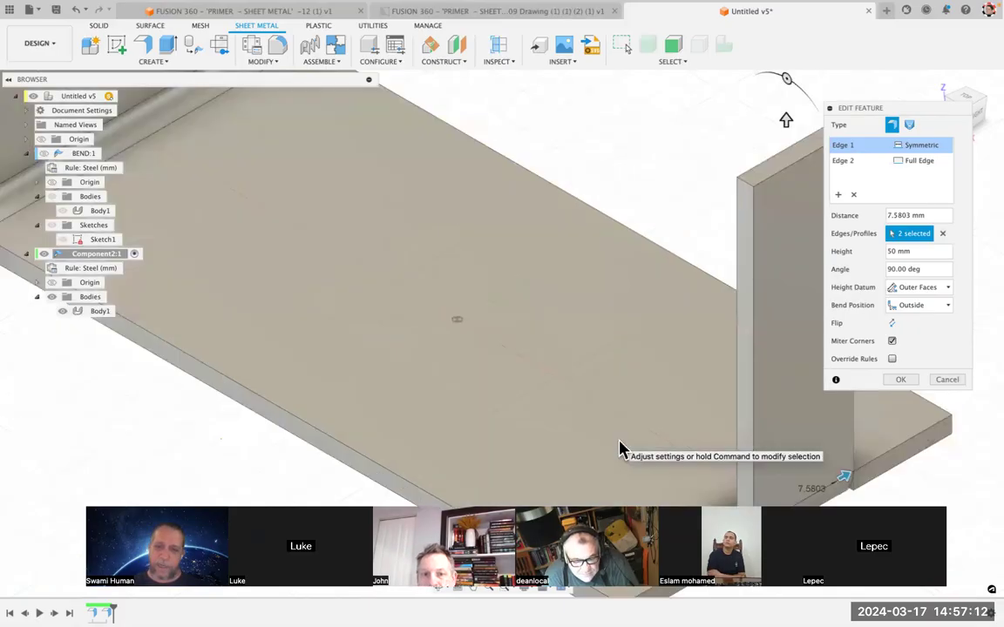
{"action": "scroll", "coordinate": [620, 446], "scroll_direction": "down", "scroll_amount": 4}
{"action": "scroll", "coordinate": [620, 446], "scroll_direction": "right", "scroll_amount": 3}
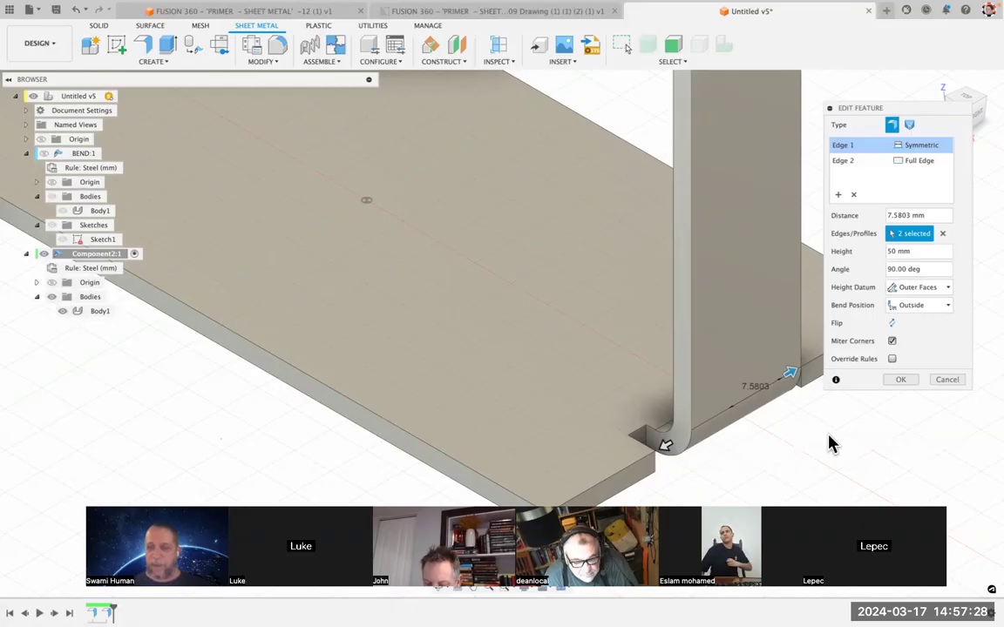
Step: Turn on Override Rules, look into the Bend Override settings, and cancel the flange edit
{"action": "left_click", "coordinate": [891, 359]}
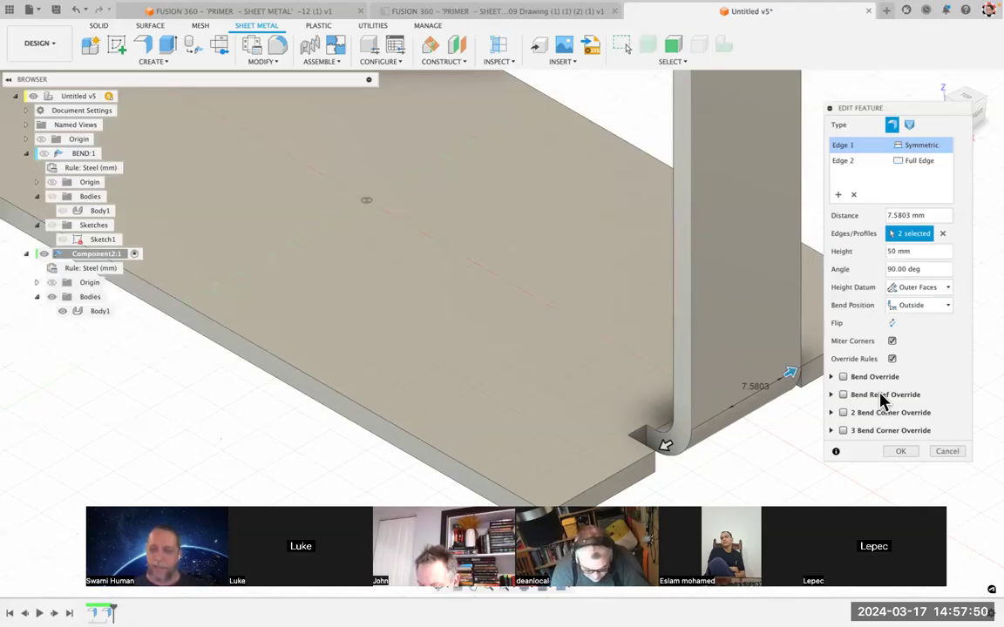
{"action": "left_click", "coordinate": [833, 380]}
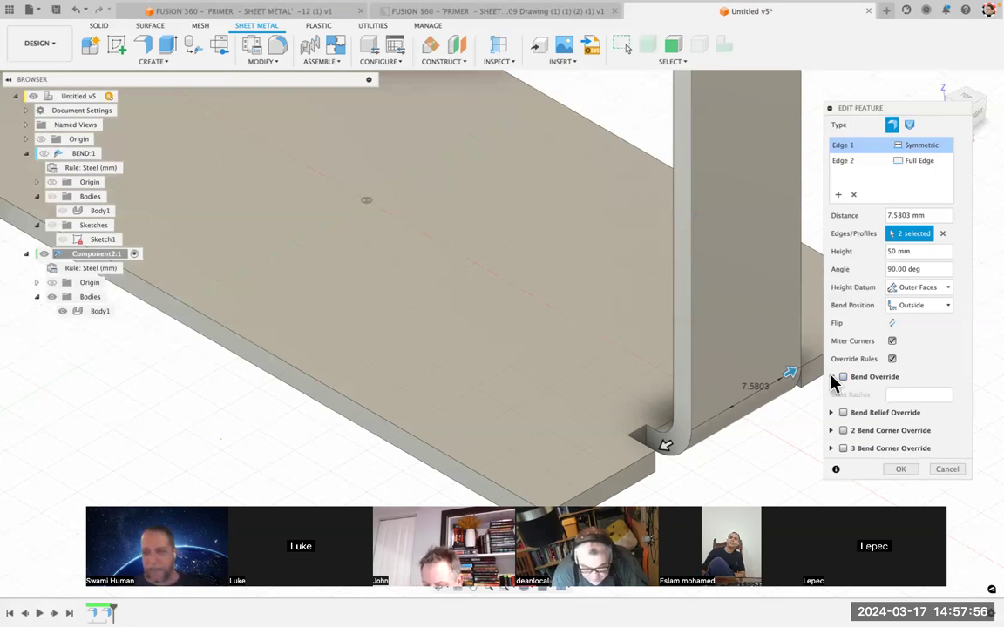
{"action": "left_click", "coordinate": [833, 380]}
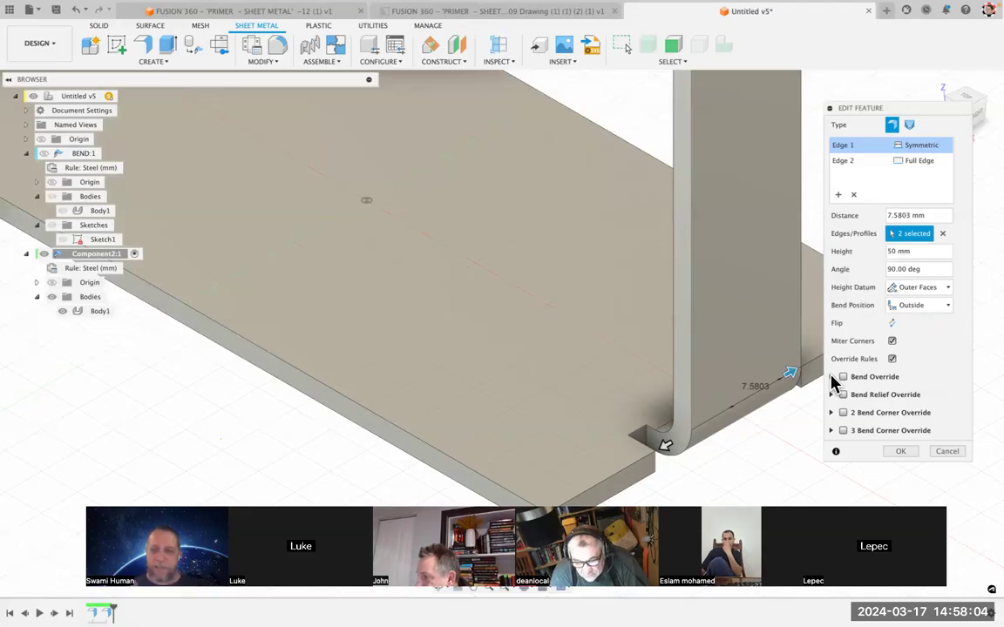
{"action": "left_click", "coordinate": [948, 452]}
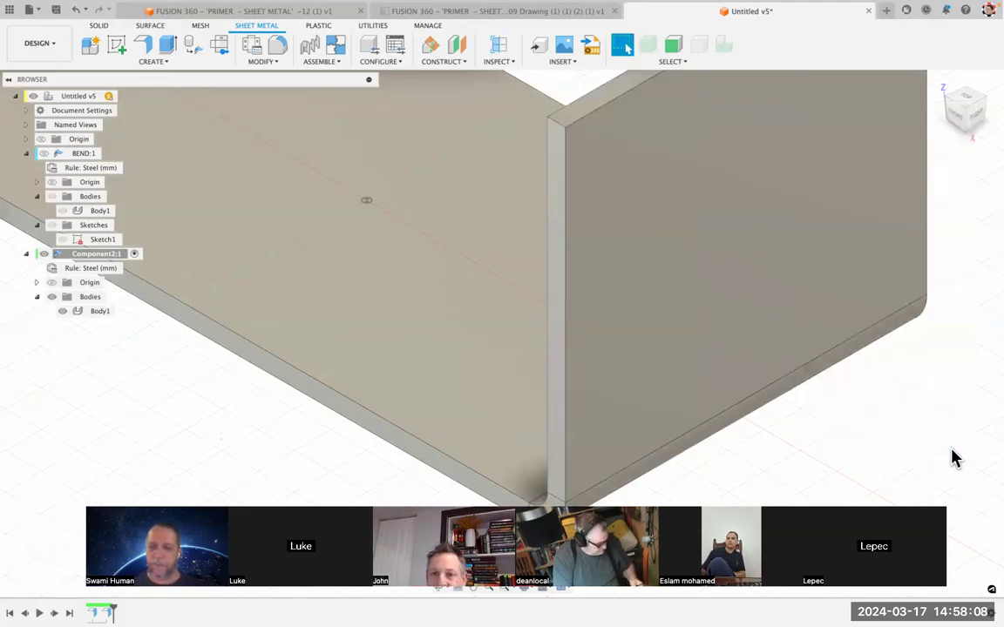
Step: Return the channel to the home view and save the design with the version description User Saved
{"action": "left_click", "coordinate": [937, 85]}
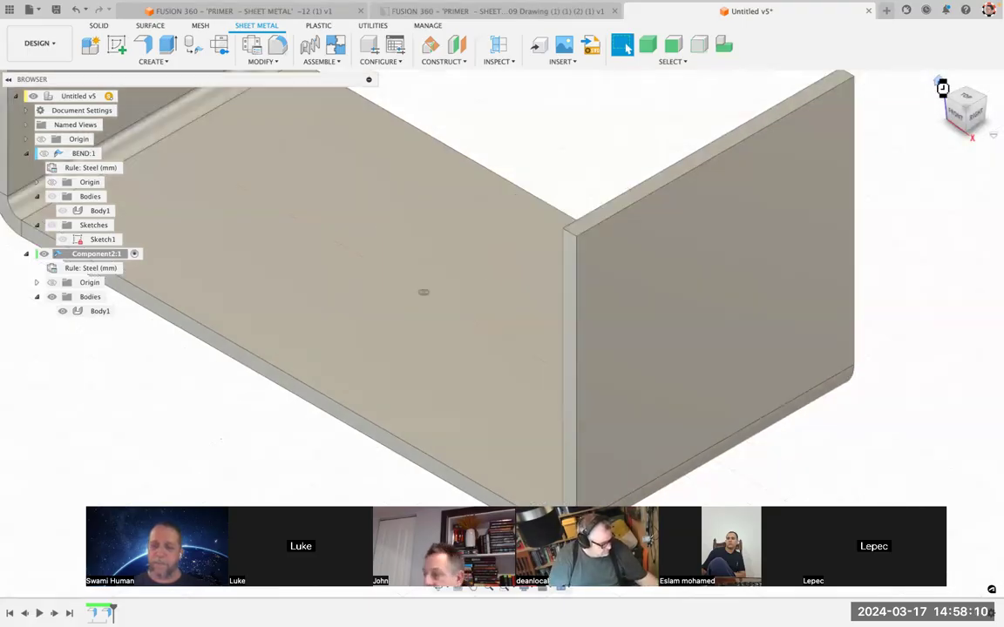
{"action": "key", "text": "ctrl+s"}
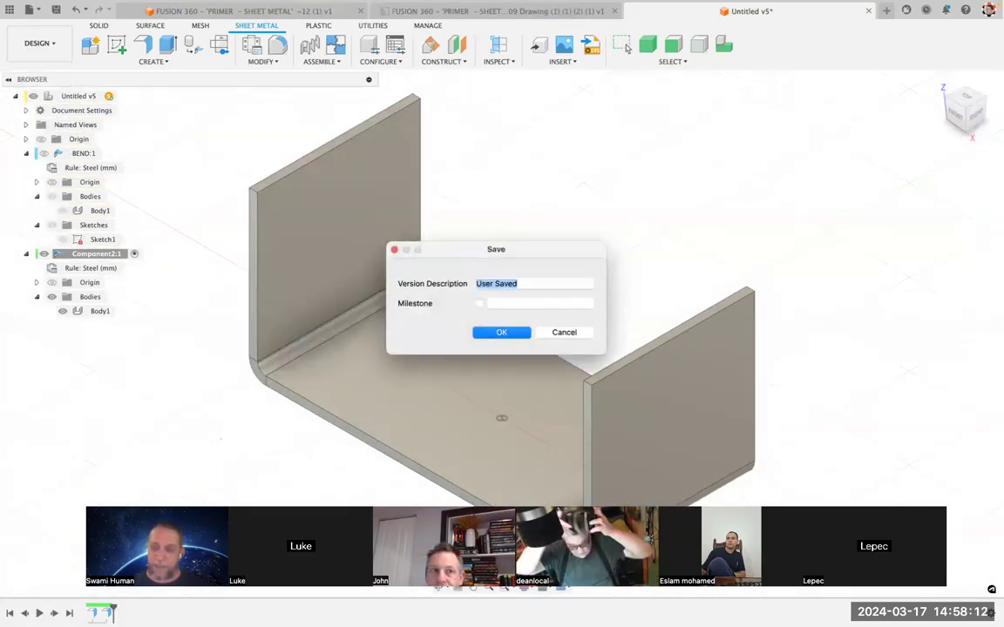
{"action": "key", "text": "Return"}
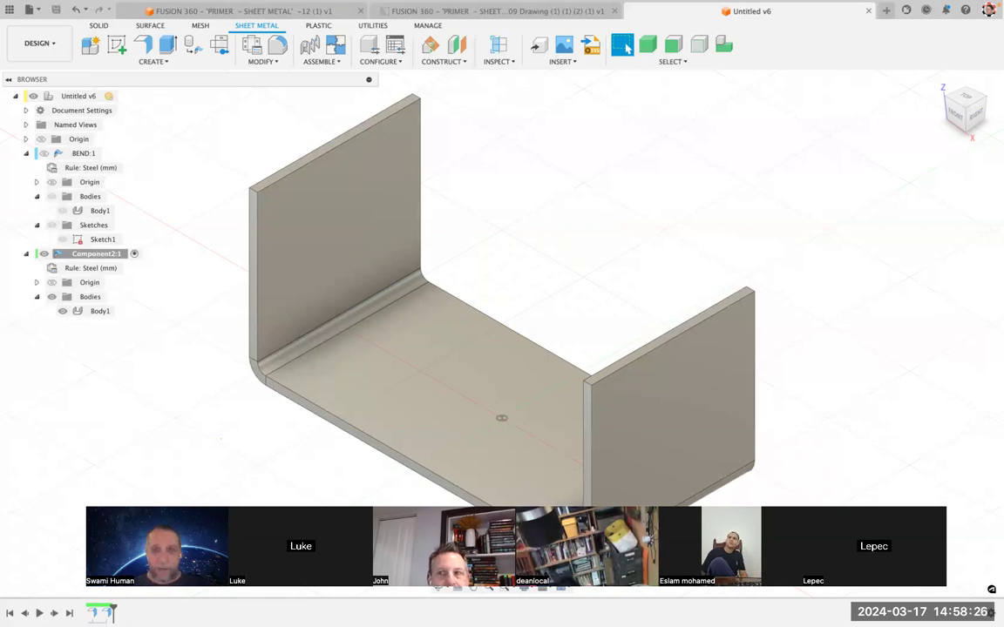
Step: Switch to the PRIMER – SHEET METAL reference design, isolate the yellow FEATURE ACROSS BEND component and examine its slot across the bend
{"action": "left_click", "coordinate": [307, 18]}
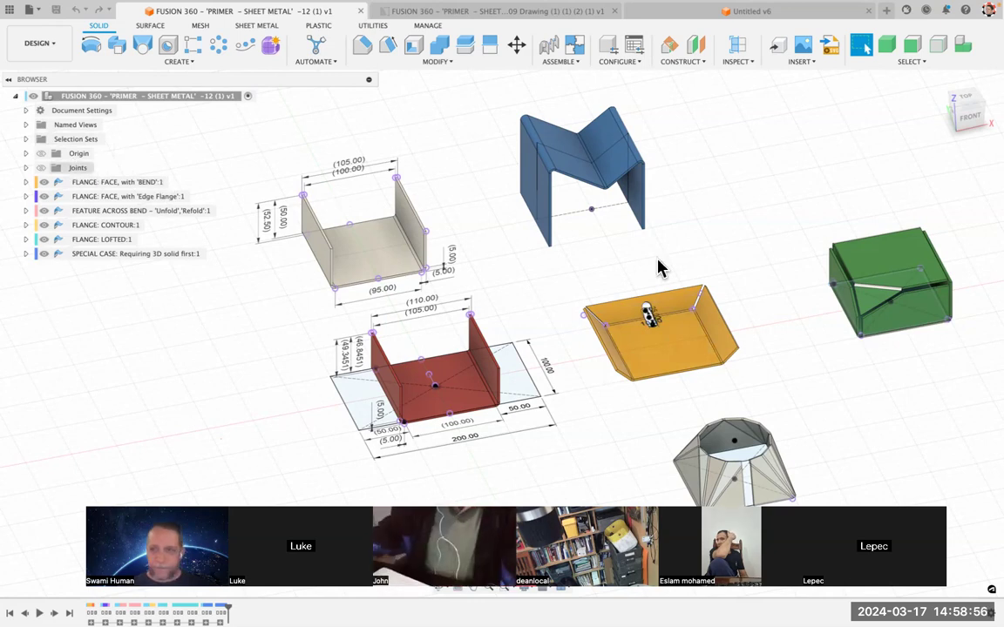
{"action": "left_click", "coordinate": [662, 351]}
{"action": "right_click", "coordinate": [663, 350]}
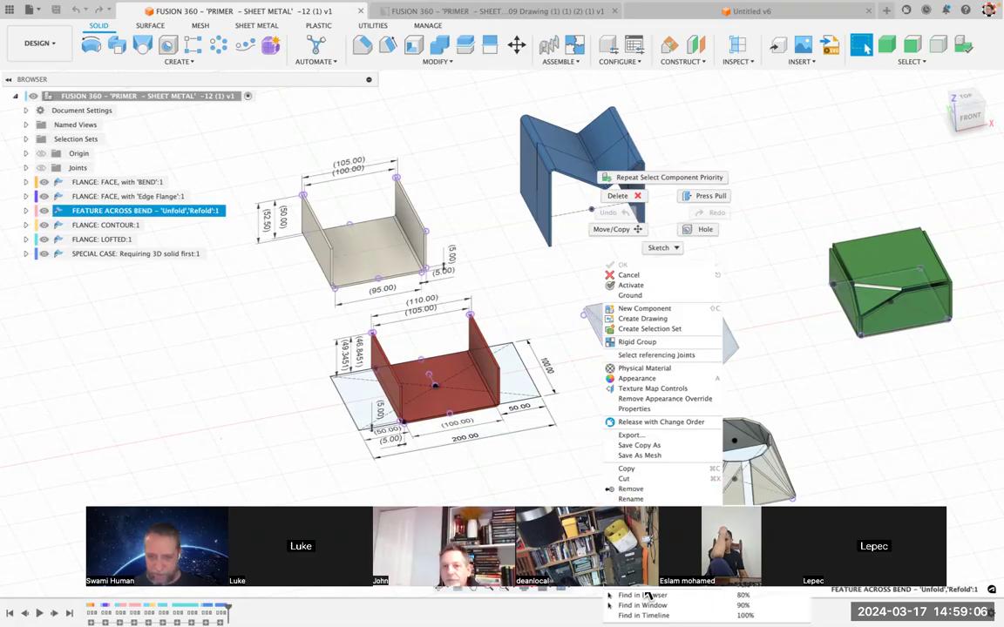
{"action": "left_click", "coordinate": [648, 595]}
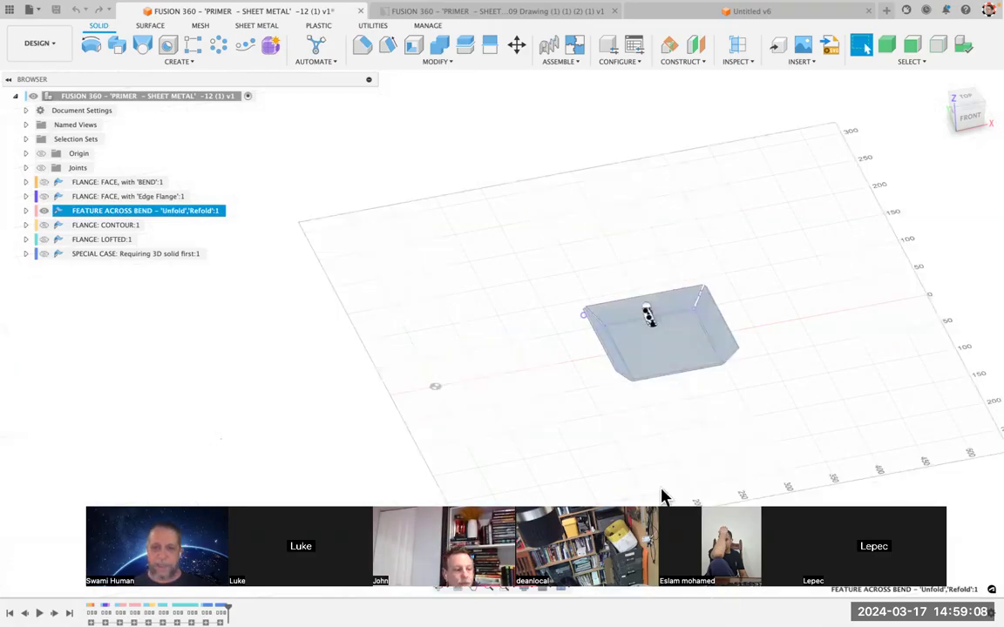
{"action": "left_click", "coordinate": [799, 216]}
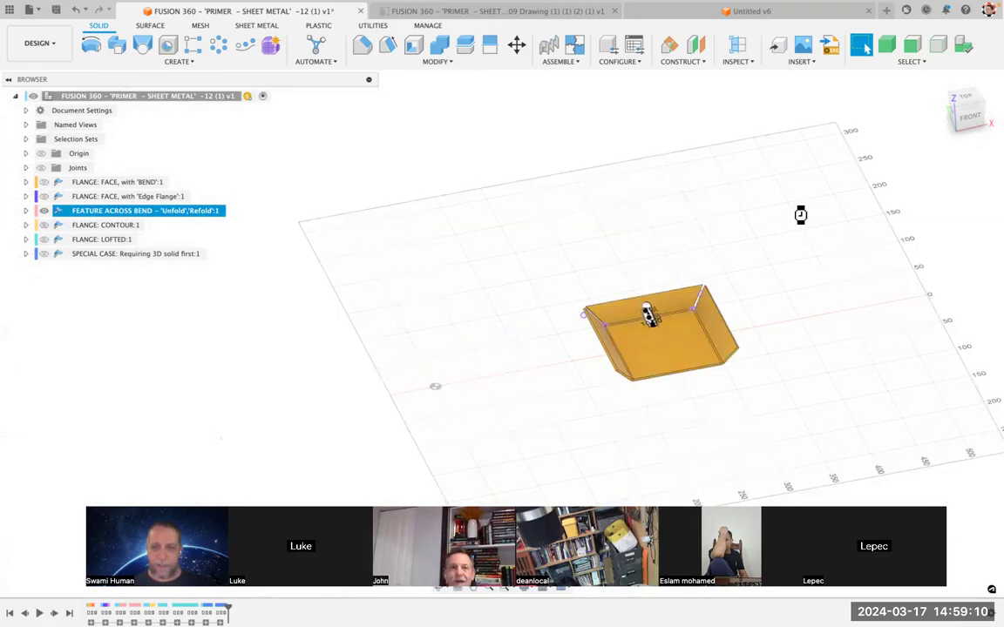
{"action": "key", "text": "F6"}
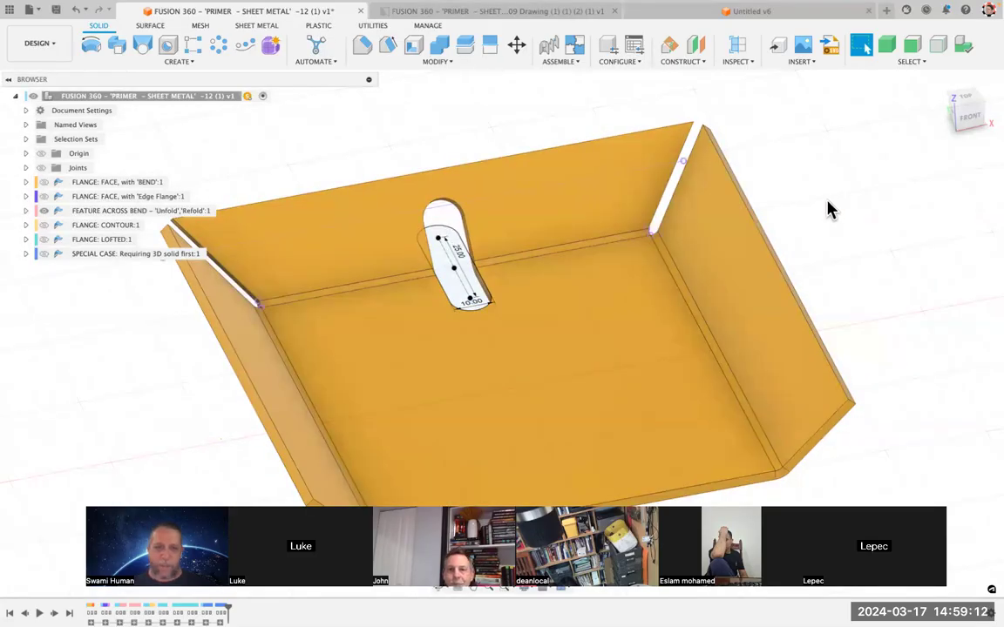
{"action": "left_click", "coordinate": [399, 294]}
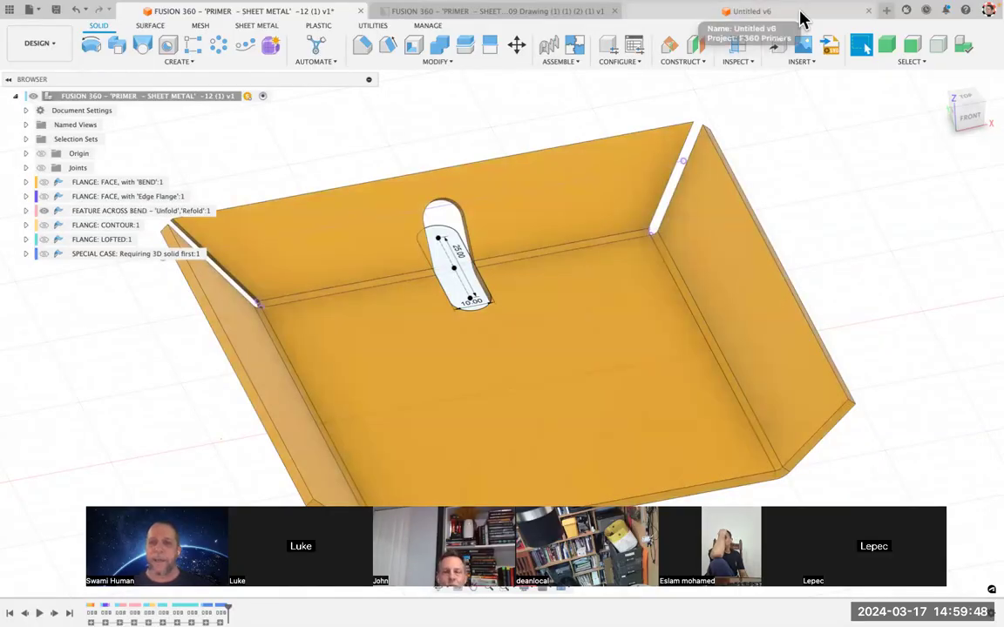
Step: Back in the untitled design, hide Component2, collapse both components and rename Component2 to EDGE
{"action": "left_click", "coordinate": [800, 11]}
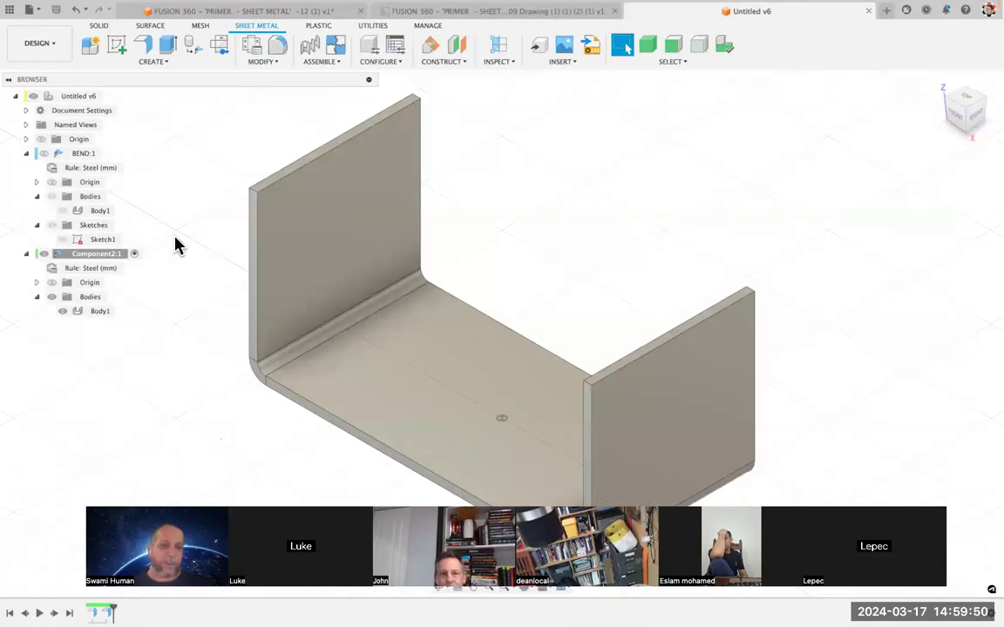
{"action": "left_click", "coordinate": [43, 254]}
{"action": "left_click", "coordinate": [25, 254]}
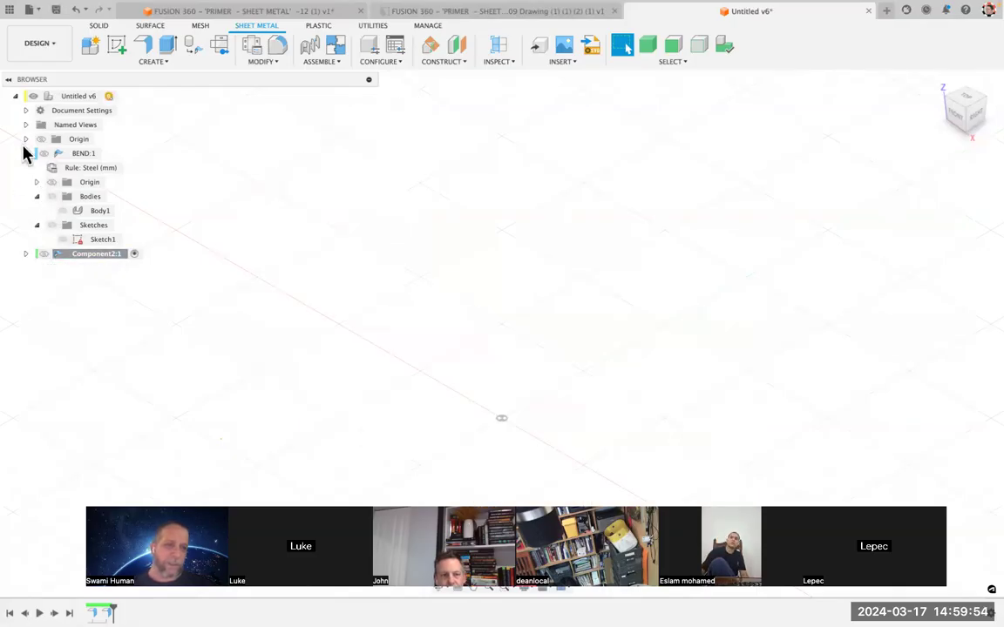
{"action": "left_click", "coordinate": [26, 155]}
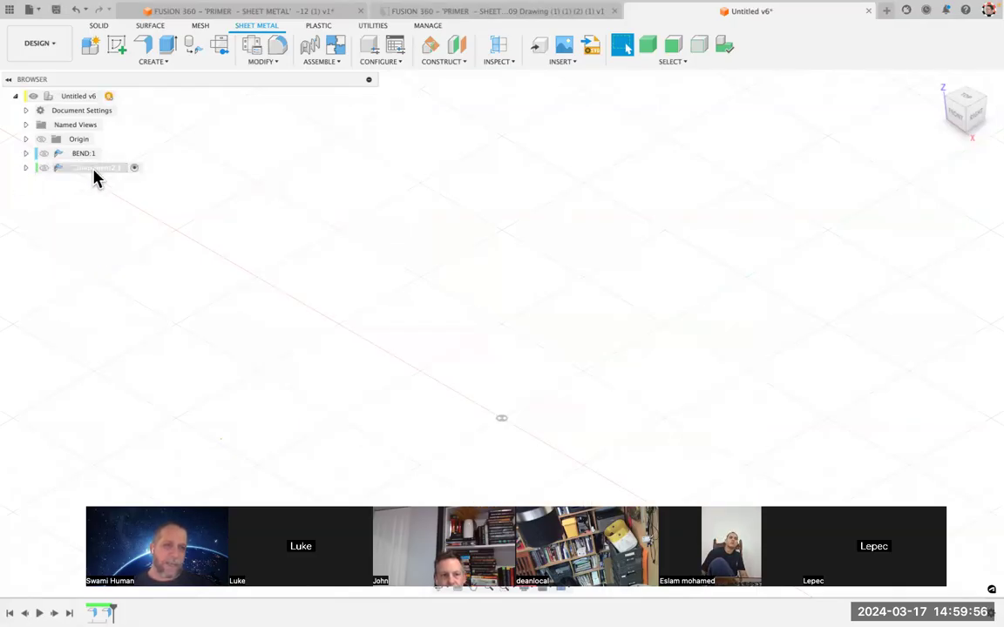
{"action": "left_click", "coordinate": [94, 171]}
{"action": "double_click", "coordinate": [94, 171]}
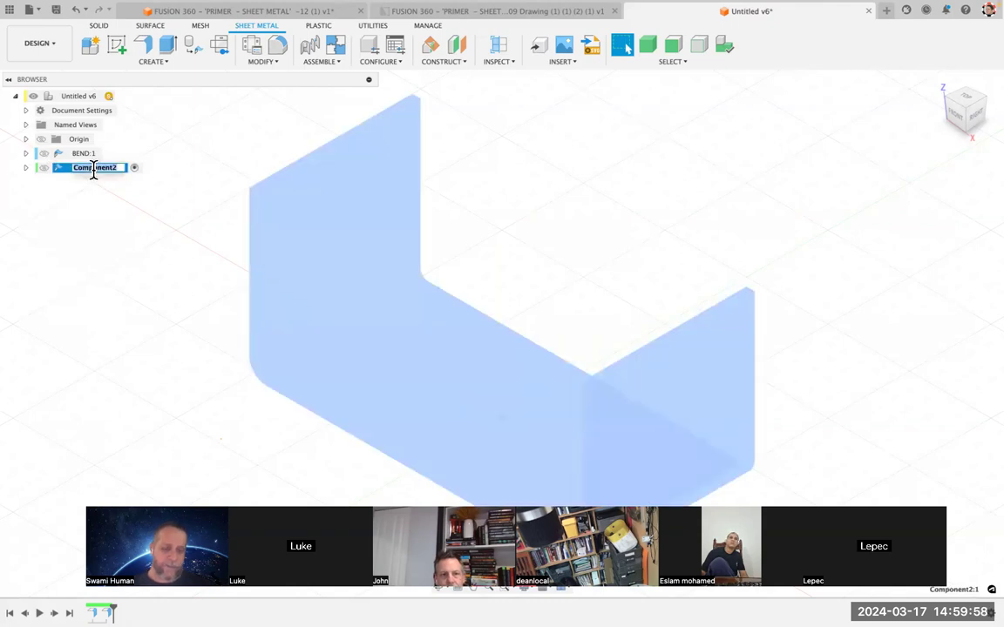
{"action": "type", "text": "ED"}
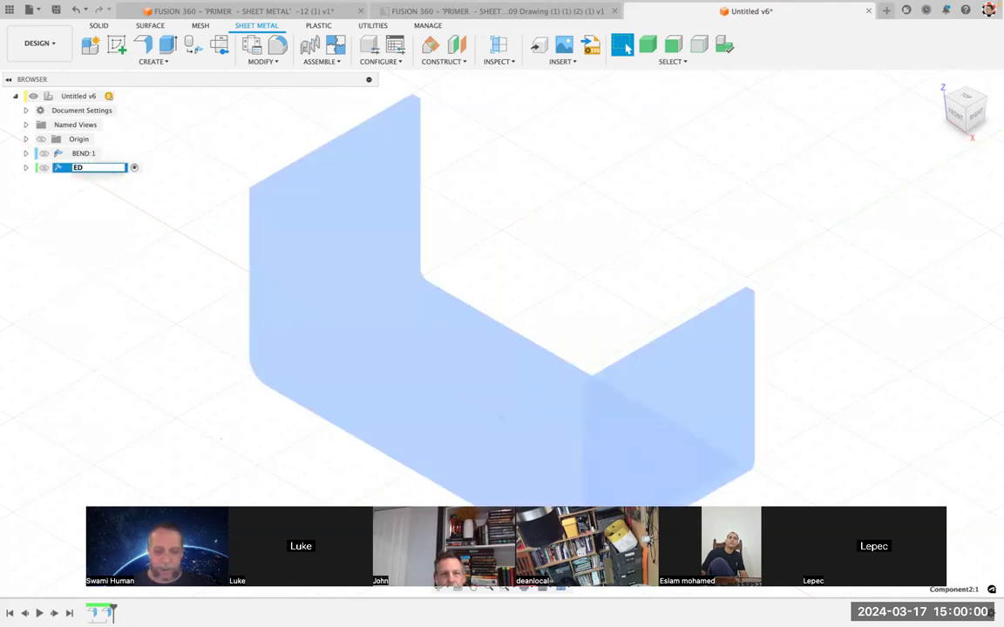
{"action": "type", "text": "GE:1"}
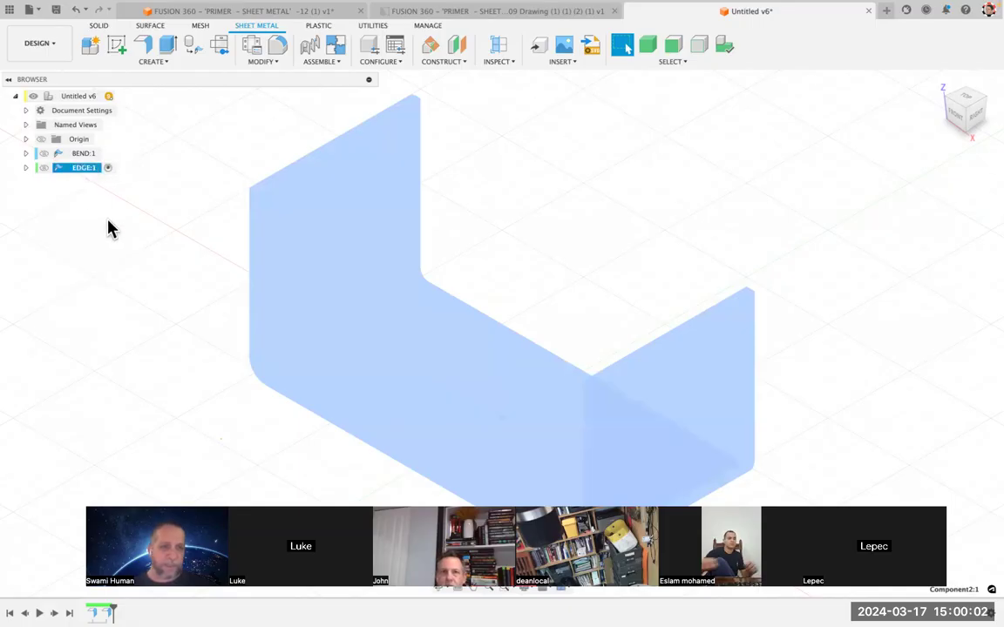
{"action": "left_click", "coordinate": [114, 231]}
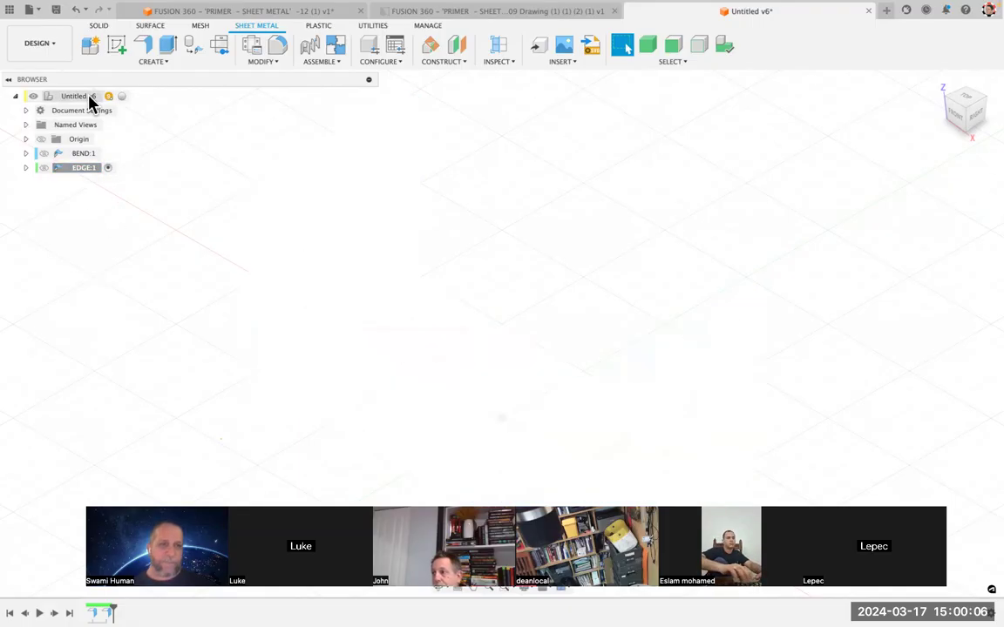
Step: Create an internal sheet metal component named FEATURE with the Steel (mm) rule under the top-level assembly, and save the design
{"action": "left_click", "coordinate": [122, 97]}
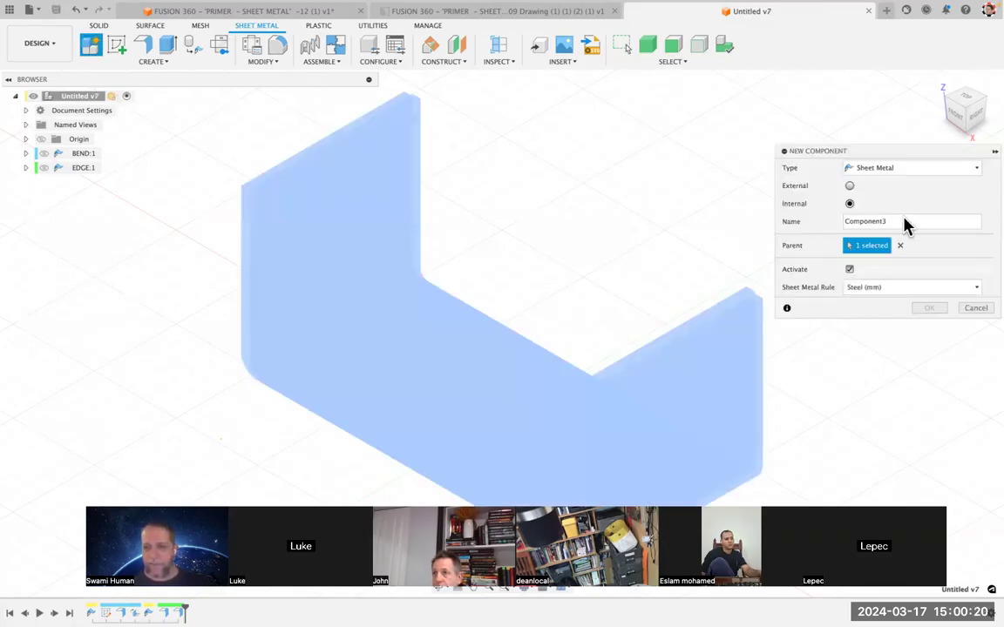
{"action": "left_click", "coordinate": [921, 227]}
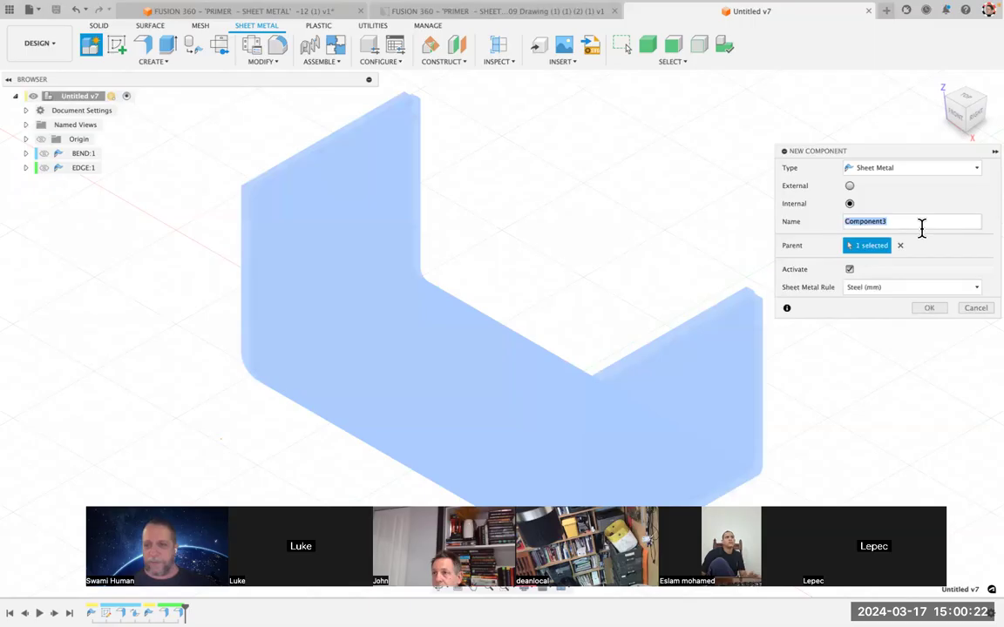
{"action": "type", "text": "FEATURE"}
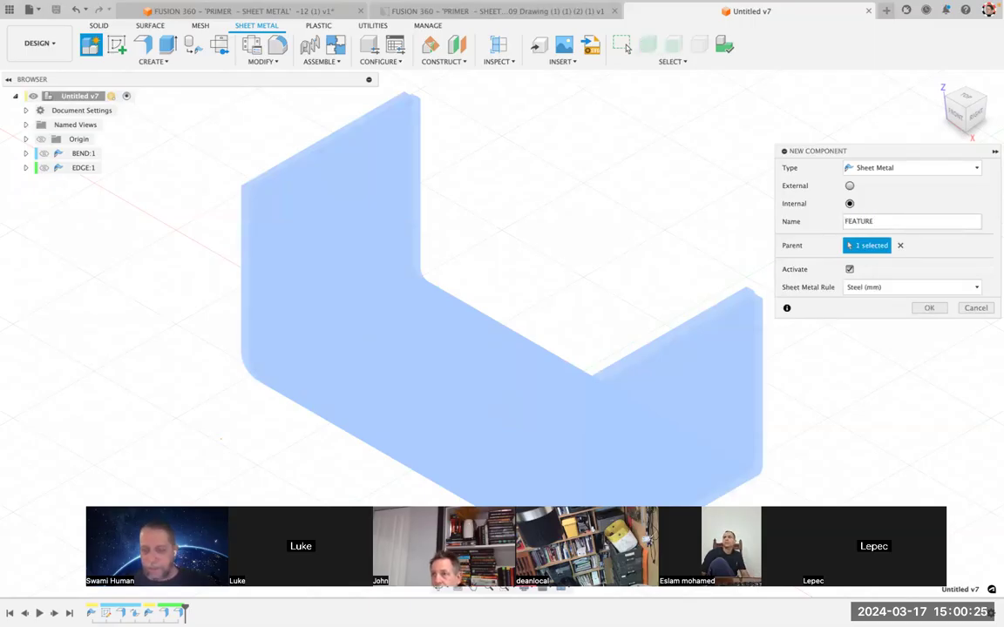
{"action": "key", "text": "Return"}
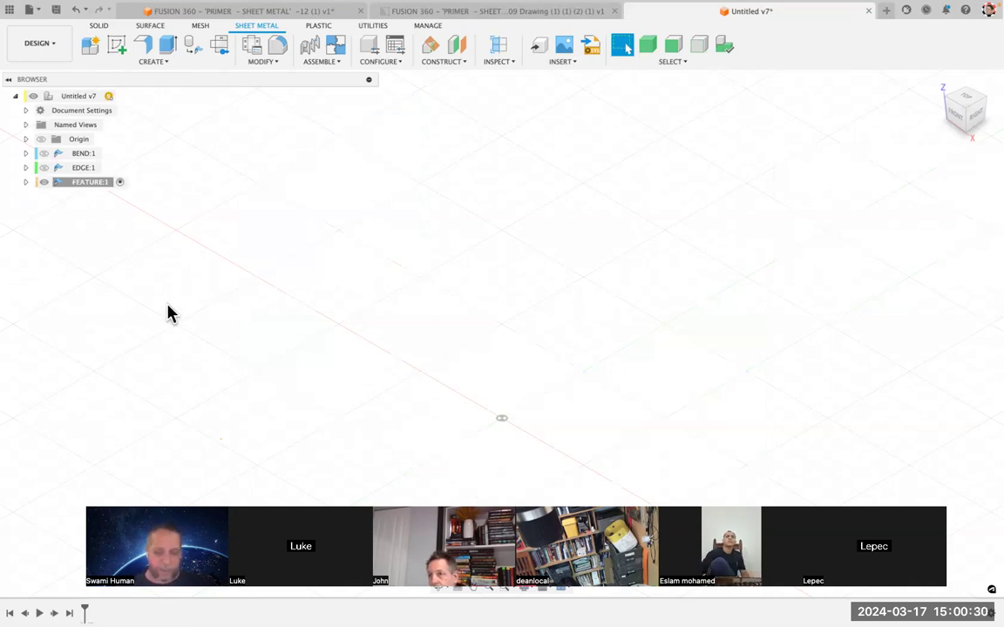
{"action": "key", "text": "super+s"}
{"action": "key", "text": "Return"}
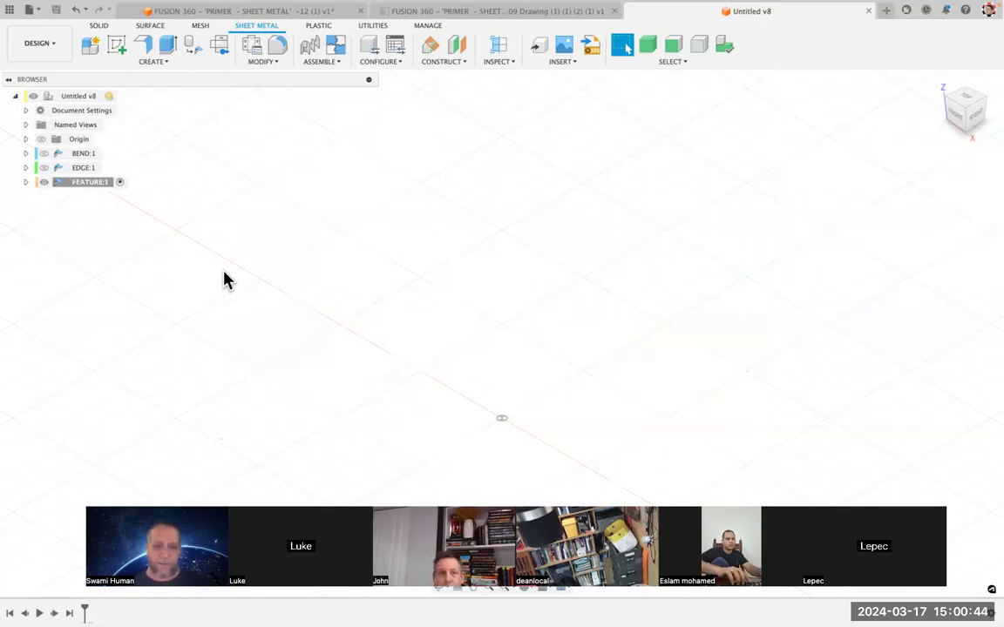
Step: Sketch a center rectangle 1000 mm wide and 100 mm high on the horizontal plane, centred on the origin
{"action": "key", "text": "r"}
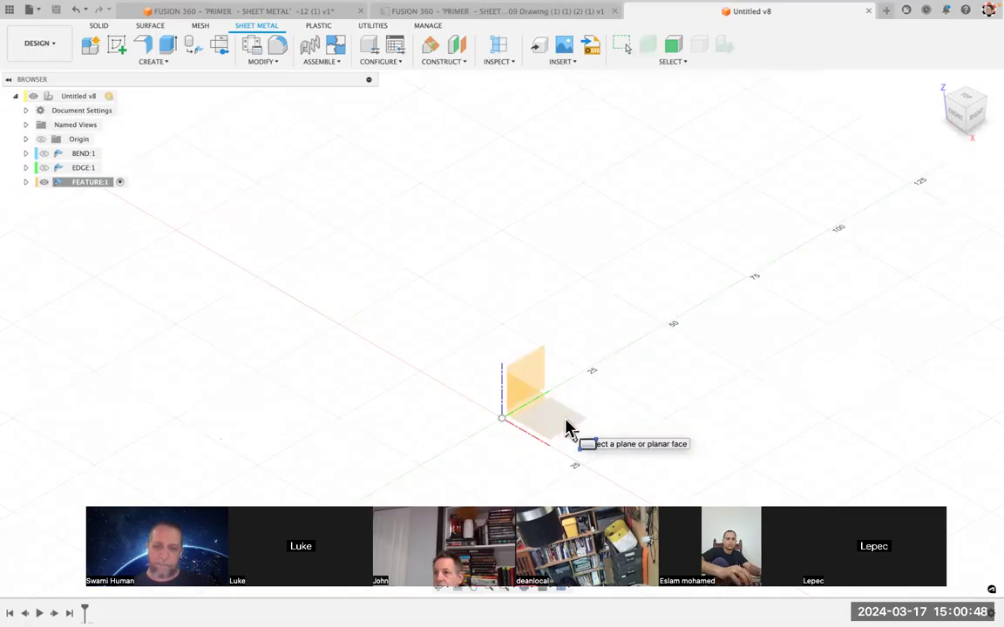
{"action": "left_click", "coordinate": [566, 427]}
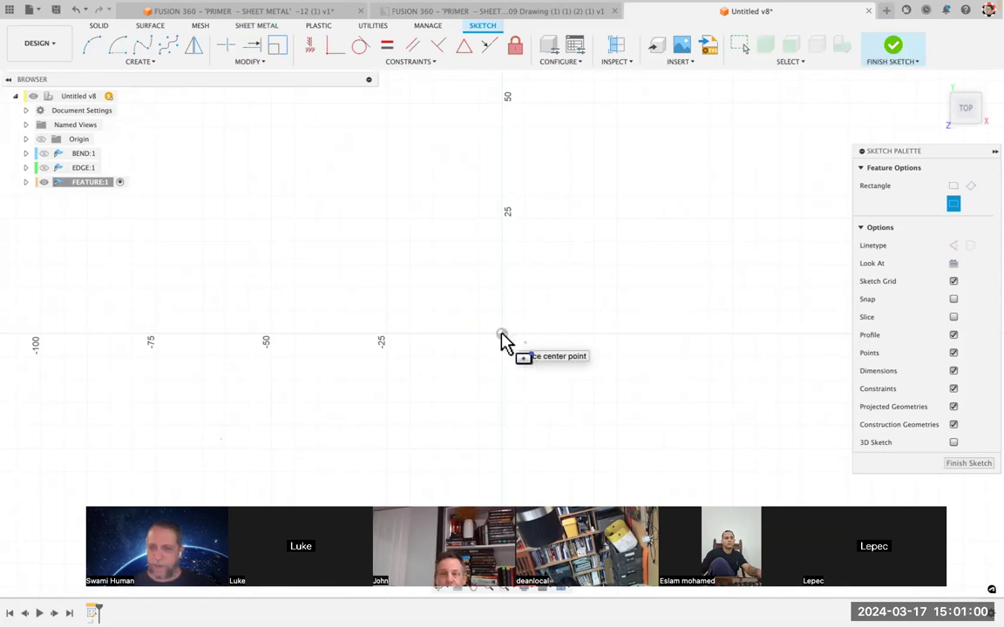
{"action": "left_click", "coordinate": [502, 337]}
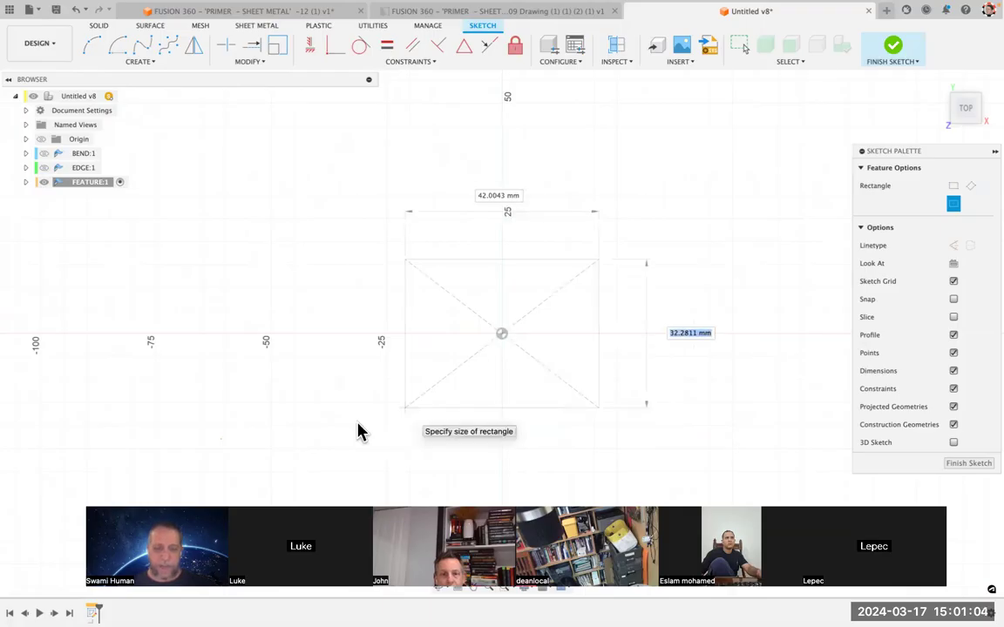
{"action": "type", "text": "100"}
{"action": "key", "text": "Tab"}
{"action": "type", "text": "10"}
{"action": "key", "text": "Tab"}
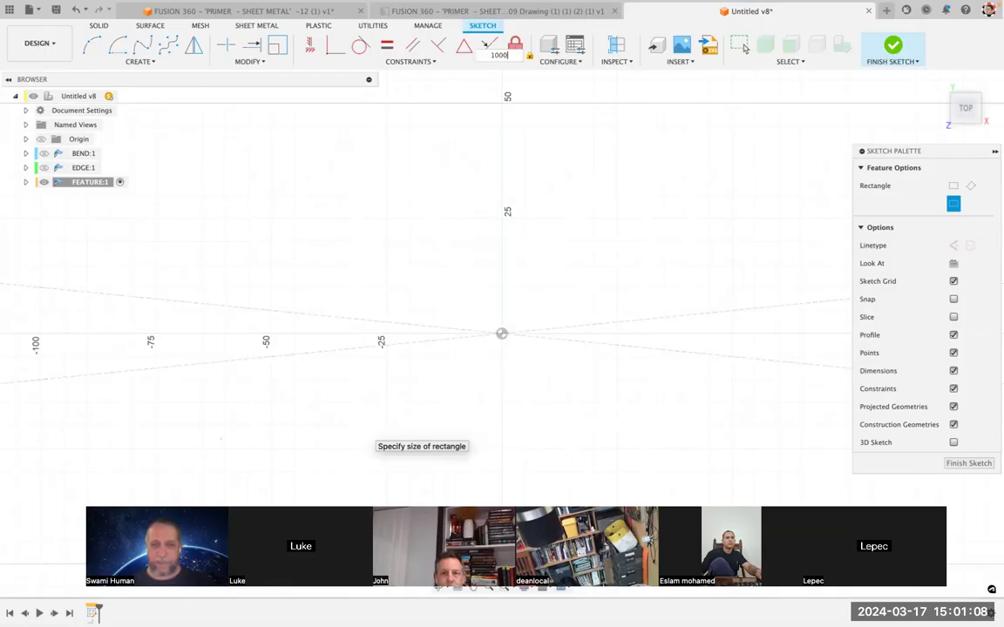
{"action": "key", "text": "Return"}
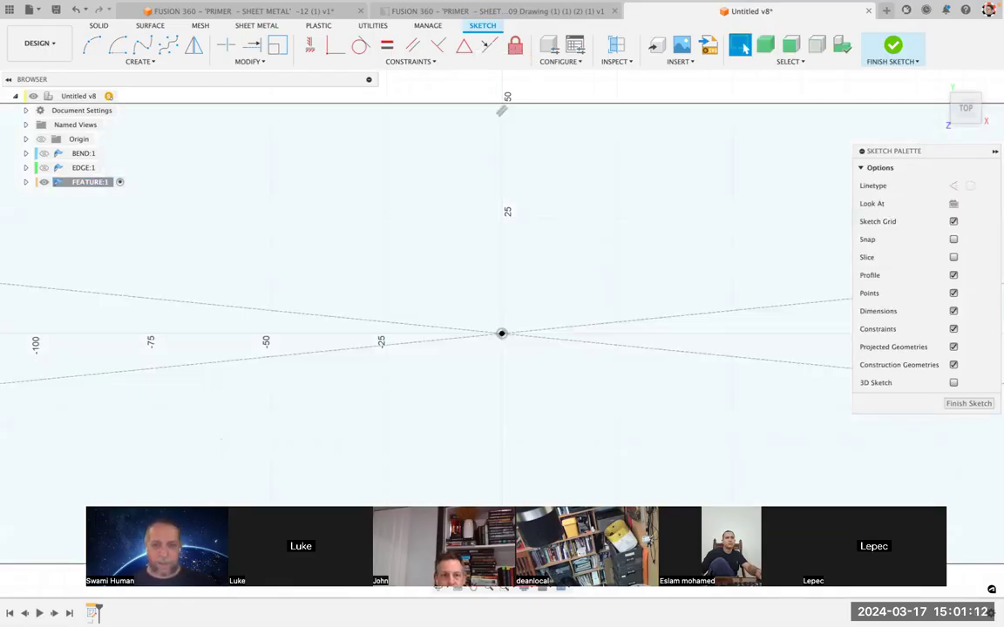
Step: Set the rectangle's width to 100 mm
{"action": "scroll", "coordinate": [501, 334], "scroll_direction": "down", "scroll_amount": 5}
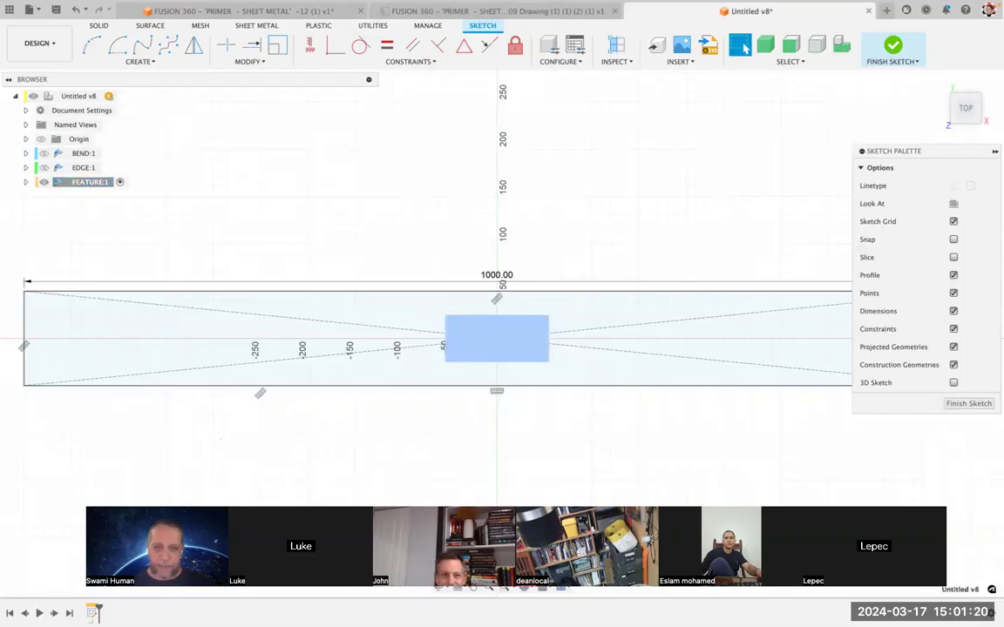
{"action": "left_click", "coordinate": [497, 275]}
{"action": "double_click", "coordinate": [497, 276]}
{"action": "type", "text": "10"}
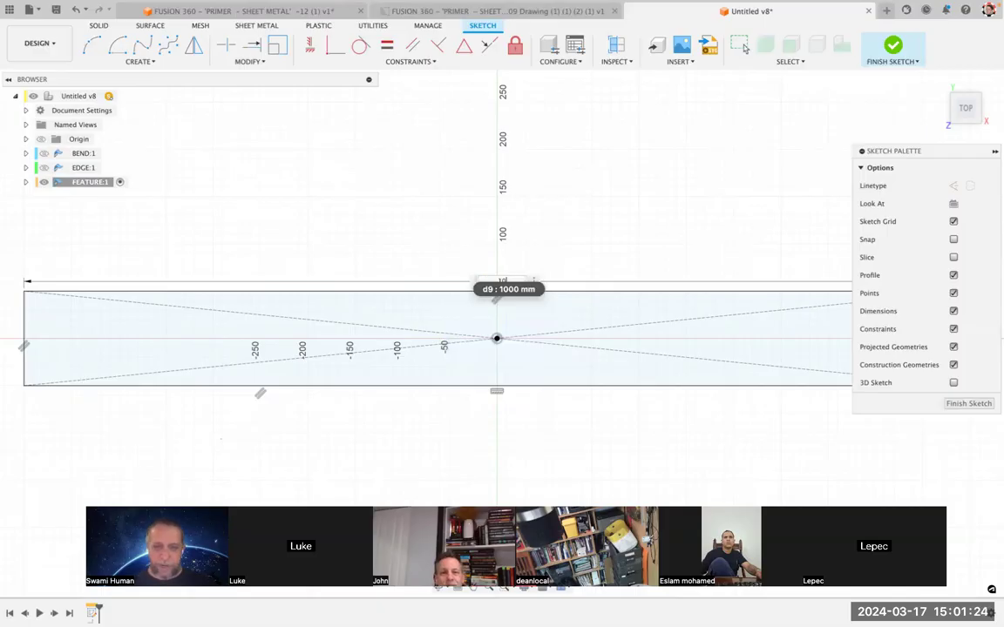
{"action": "type", "text": "0"}
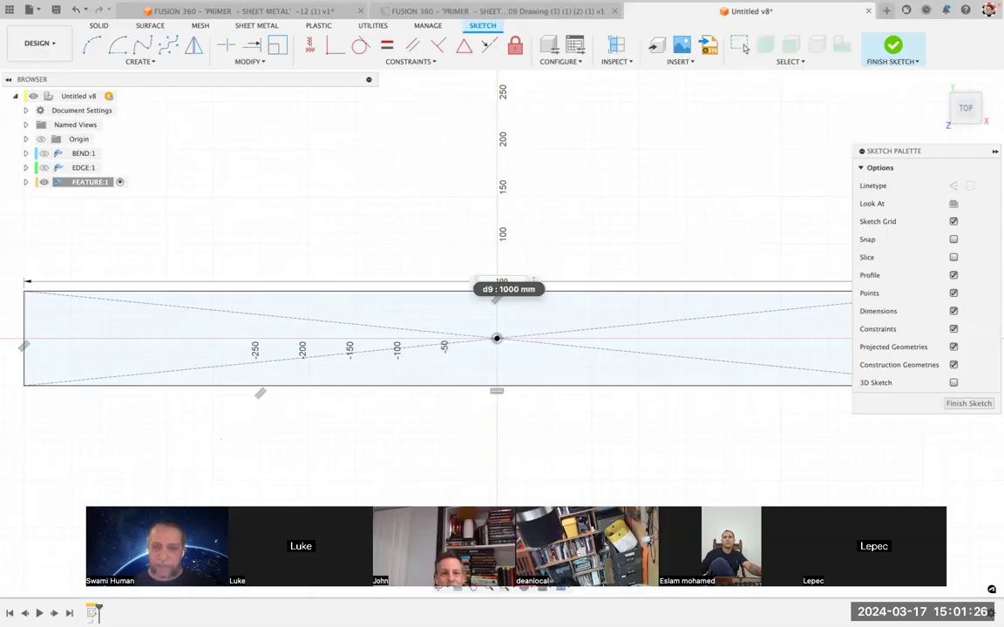
{"action": "key", "text": "Return"}
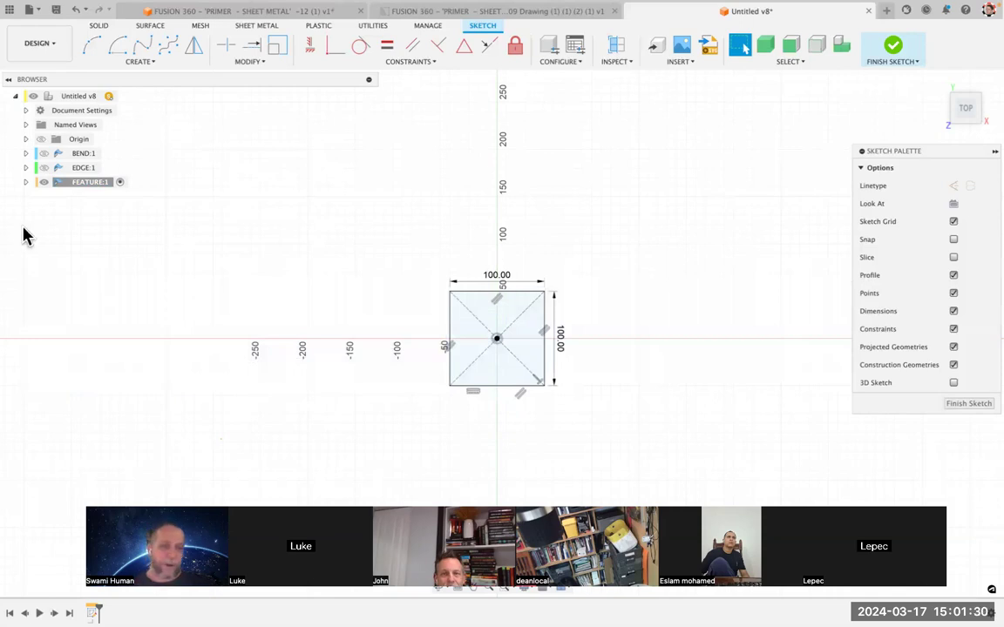
Step: Expand the FEATURE component's sketches, finish the sketch and return to the home view
{"action": "left_click", "coordinate": [25, 182]}
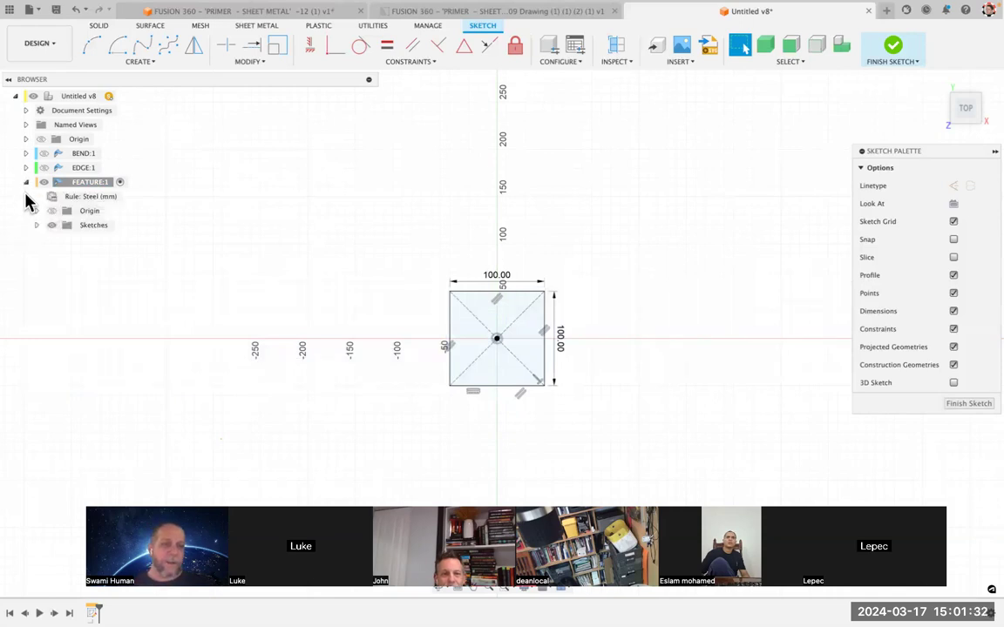
{"action": "left_click", "coordinate": [37, 225]}
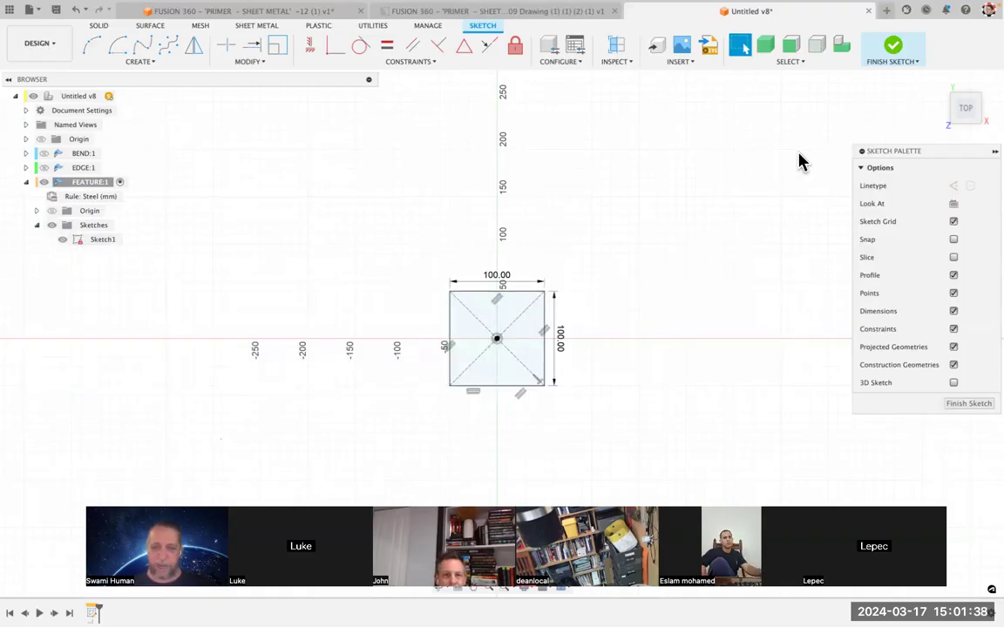
{"action": "left_click", "coordinate": [891, 50]}
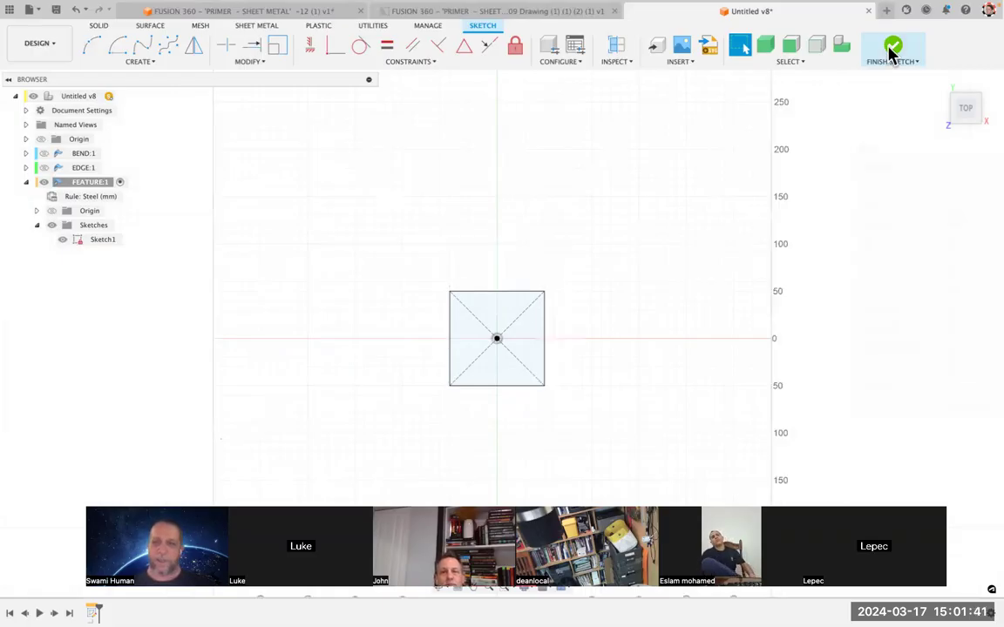
{"action": "left_click", "coordinate": [940, 84]}
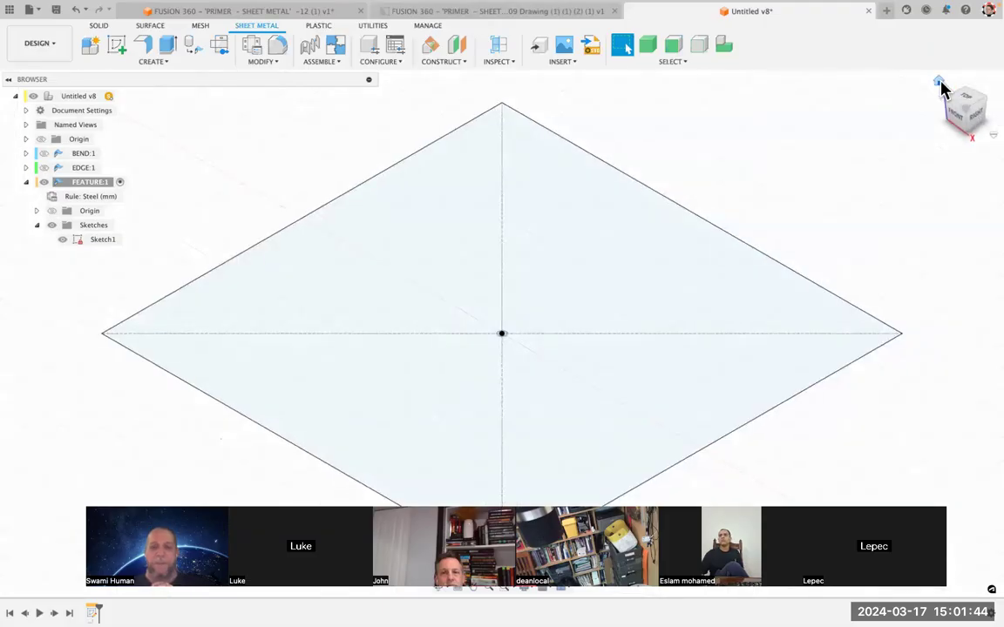
{"action": "scroll", "coordinate": [577, 311], "scroll_direction": "down", "scroll_amount": 3}
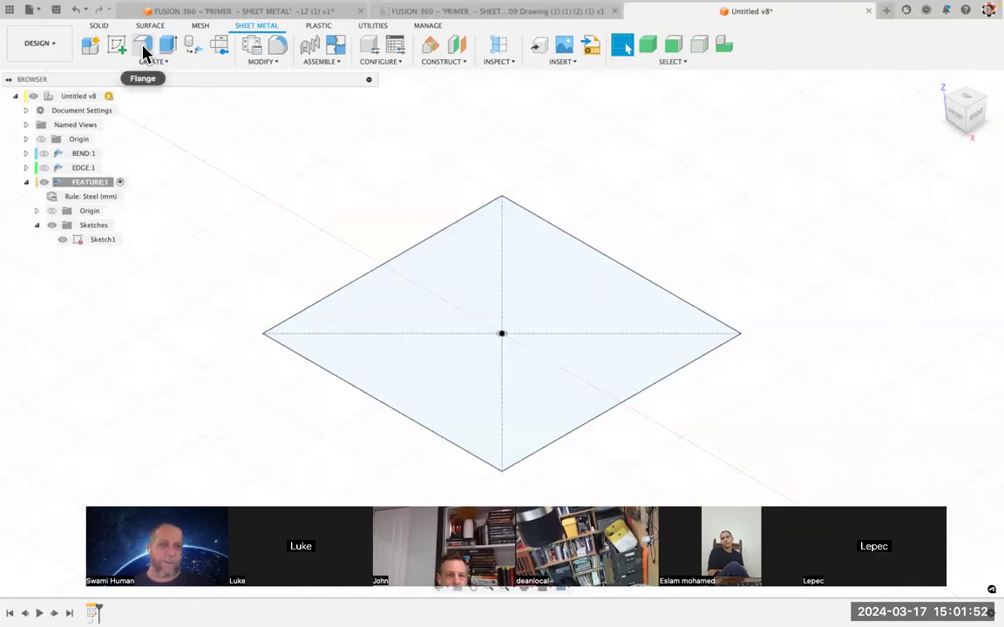
Step: Create a base flange from the square profile on Side 2 as a new body, and hide the component's sketches
{"action": "left_click", "coordinate": [573, 290]}
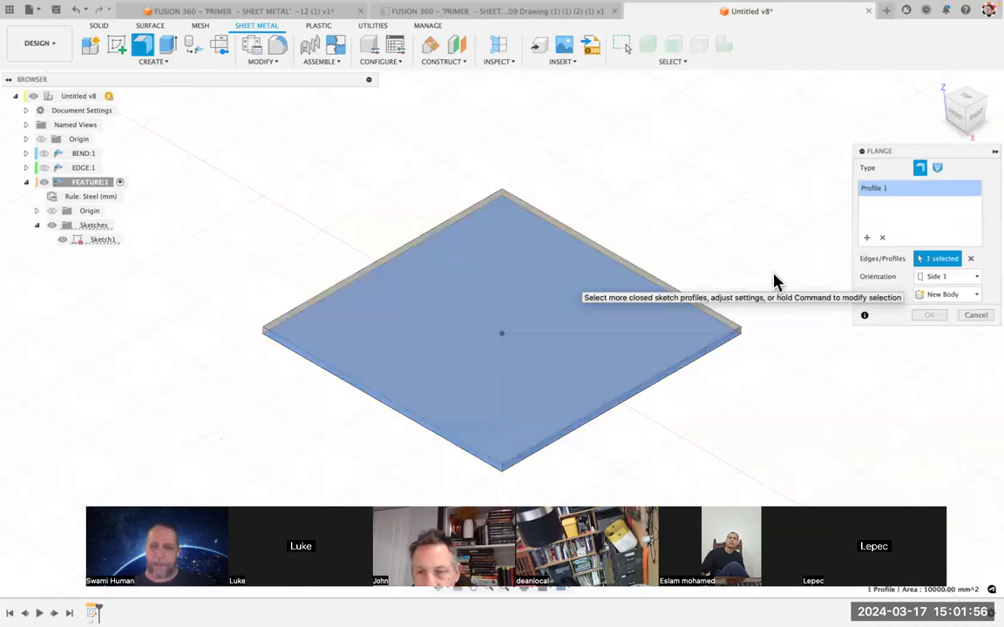
{"action": "left_click", "coordinate": [932, 278]}
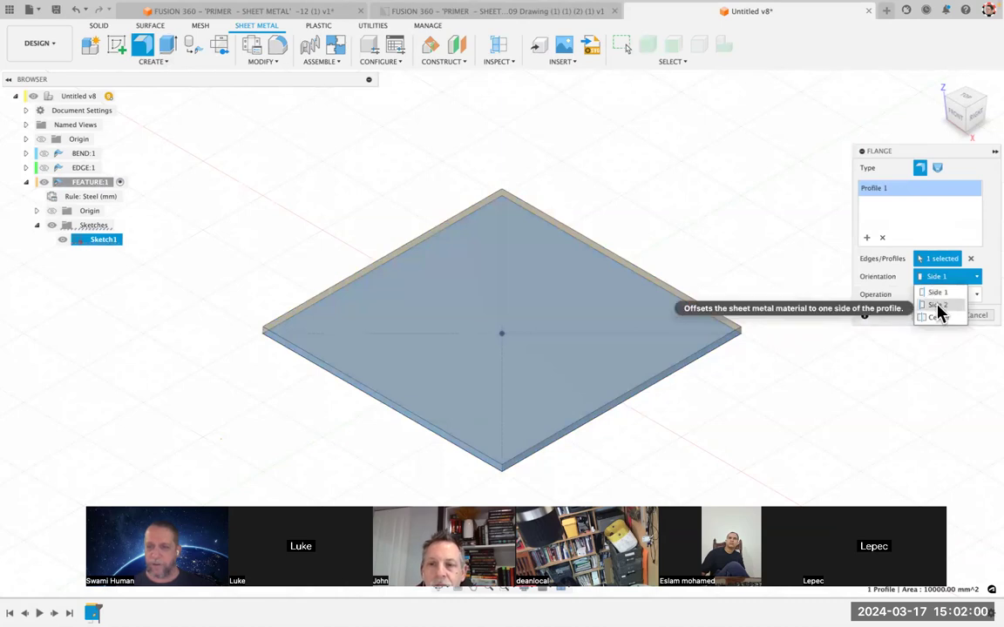
{"action": "left_click", "coordinate": [937, 306]}
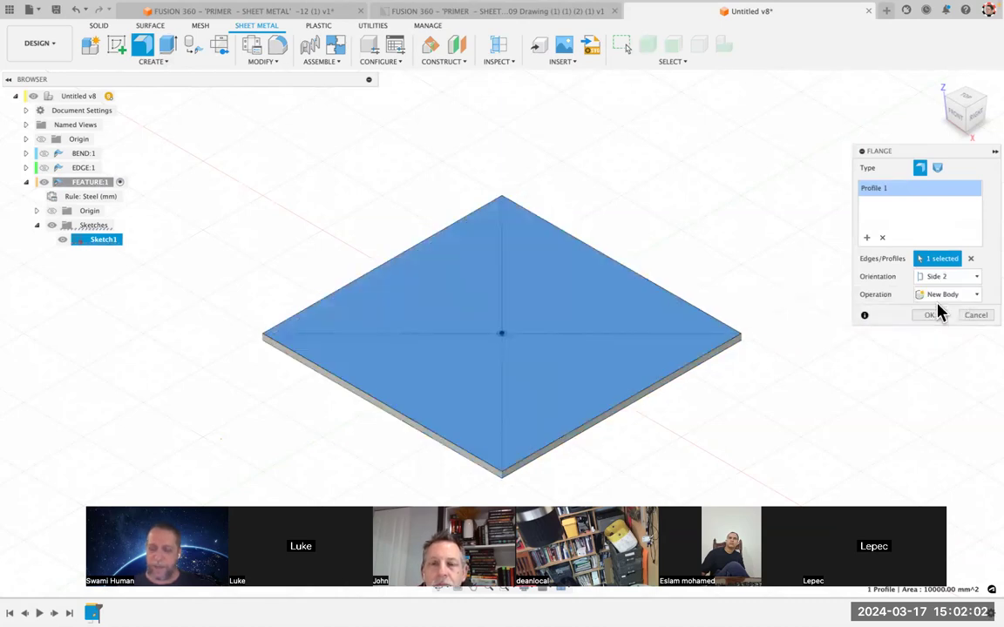
{"action": "left_click", "coordinate": [932, 314]}
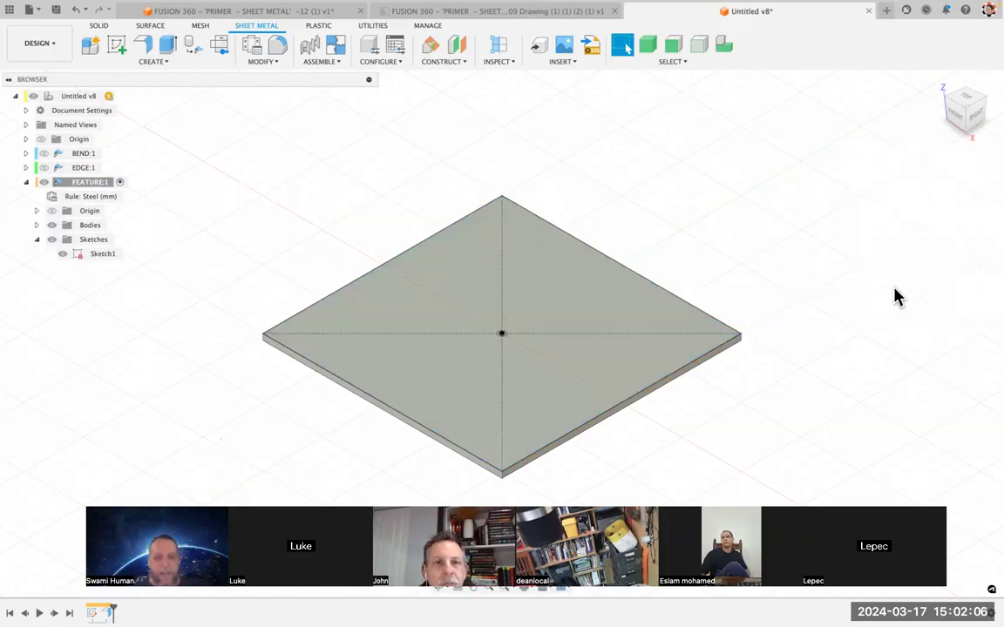
{"action": "left_click", "coordinate": [52, 242]}
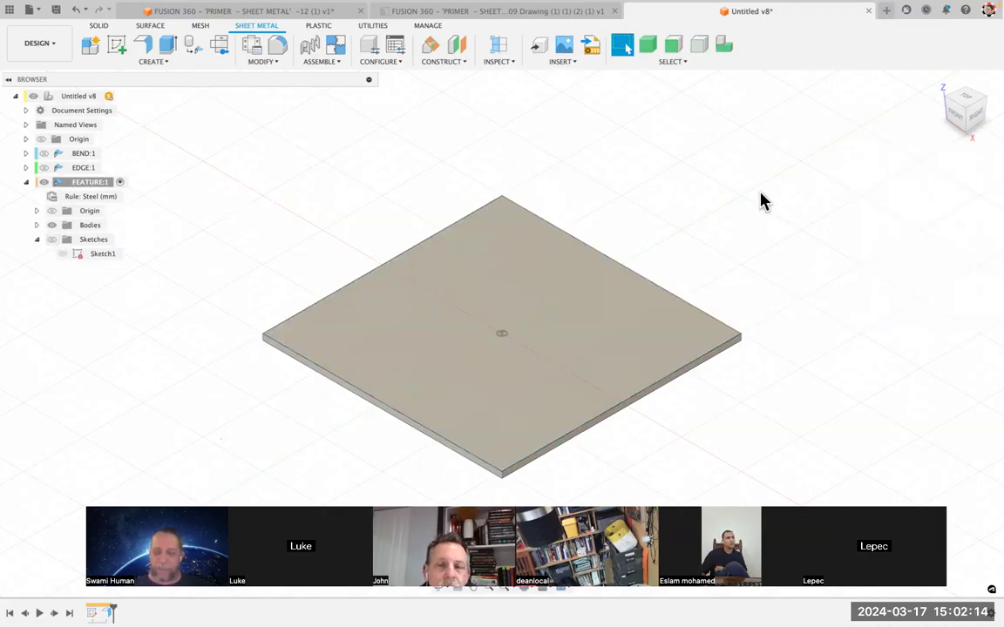
Step: Set up an edge flange along three edges of the square plate, raised to a height of about 24 mm
{"action": "left_click", "coordinate": [143, 49]}
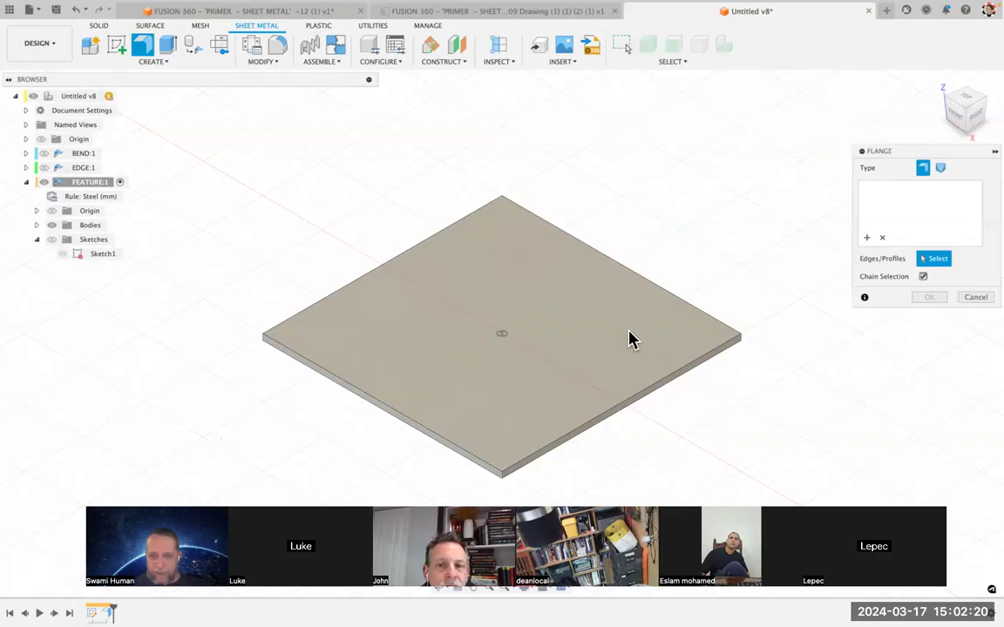
{"action": "left_click", "coordinate": [656, 390]}
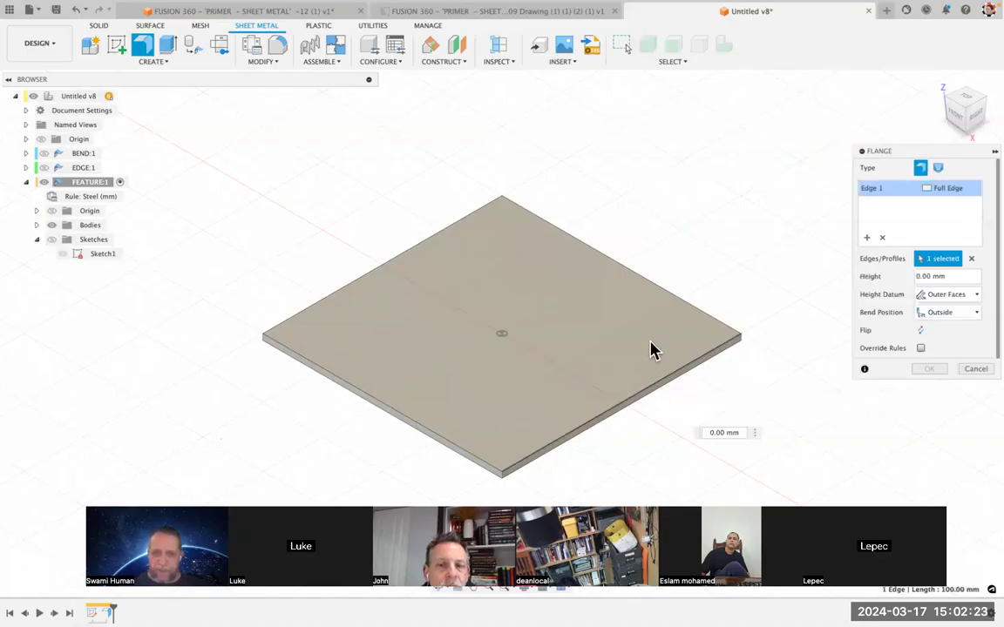
{"action": "left_click", "coordinate": [662, 295]}
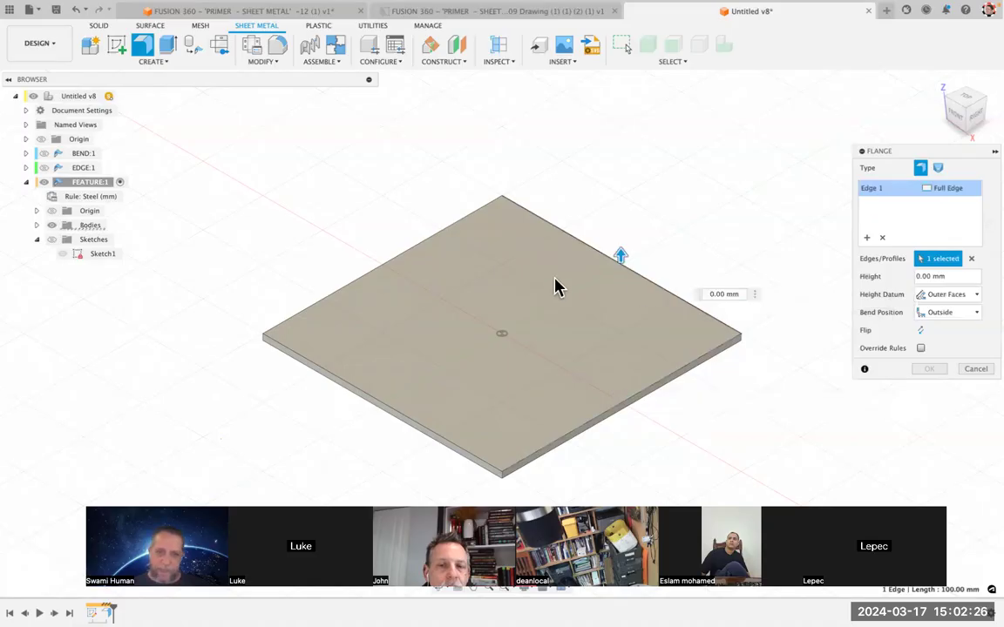
{"action": "left_click", "coordinate": [434, 245]}
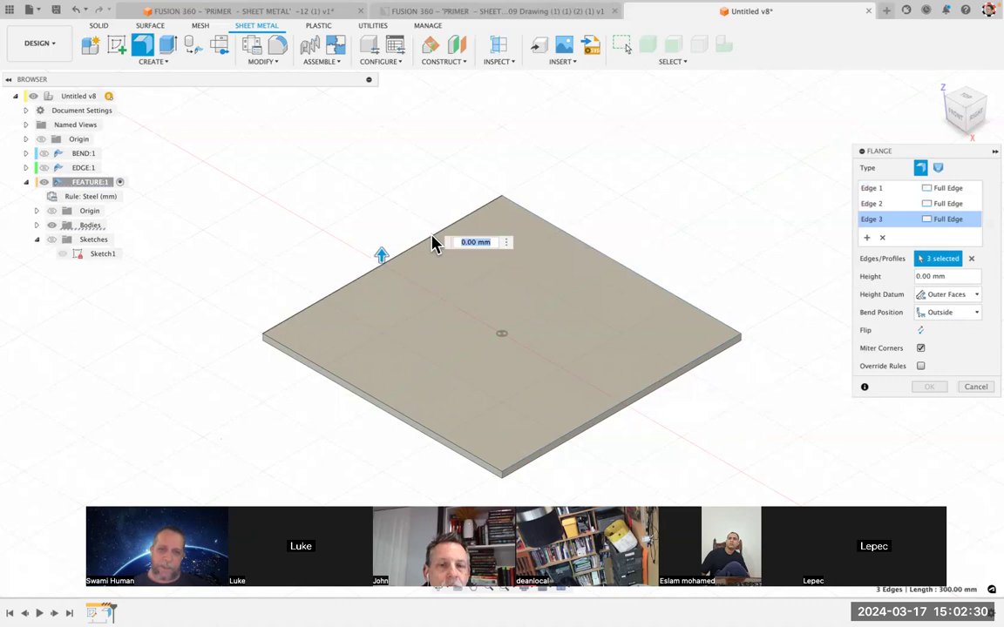
{"action": "left_click_drag", "start_coordinate": [381, 258], "coordinate": [381, 188]}
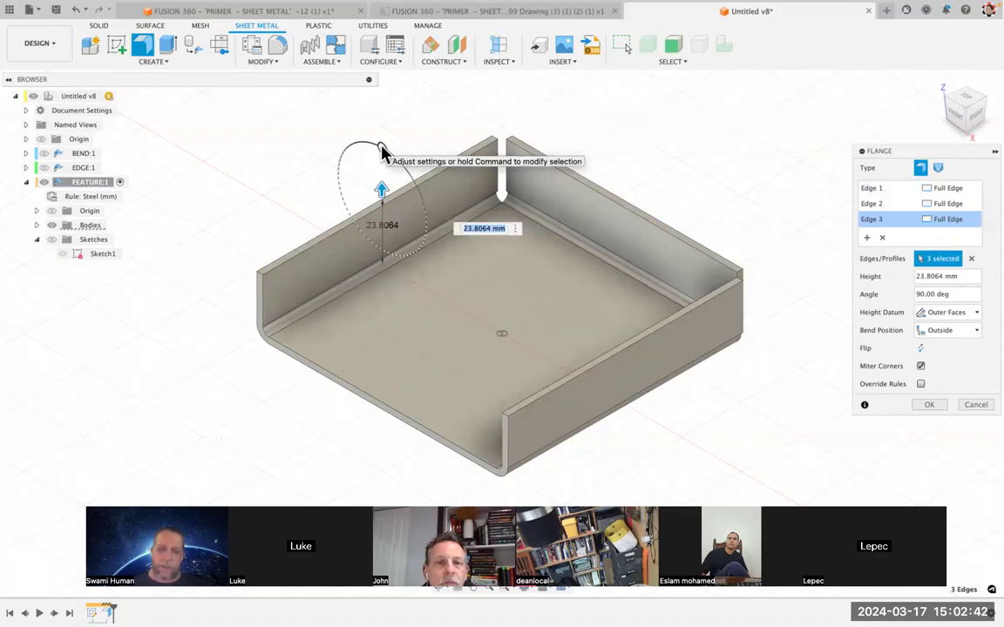
Step: Tilt the three flanges to 60 degrees and compare their corners with mitering off and on
{"action": "left_click", "coordinate": [364, 149]}
{"action": "mouse_move", "coordinate": [365, 149]}
{"action": "left_mouse_down"}
{"action": "mouse_move", "coordinate": [353, 142]}
{"action": "mouse_move", "coordinate": [358, 148]}
{"action": "left_mouse_up"}
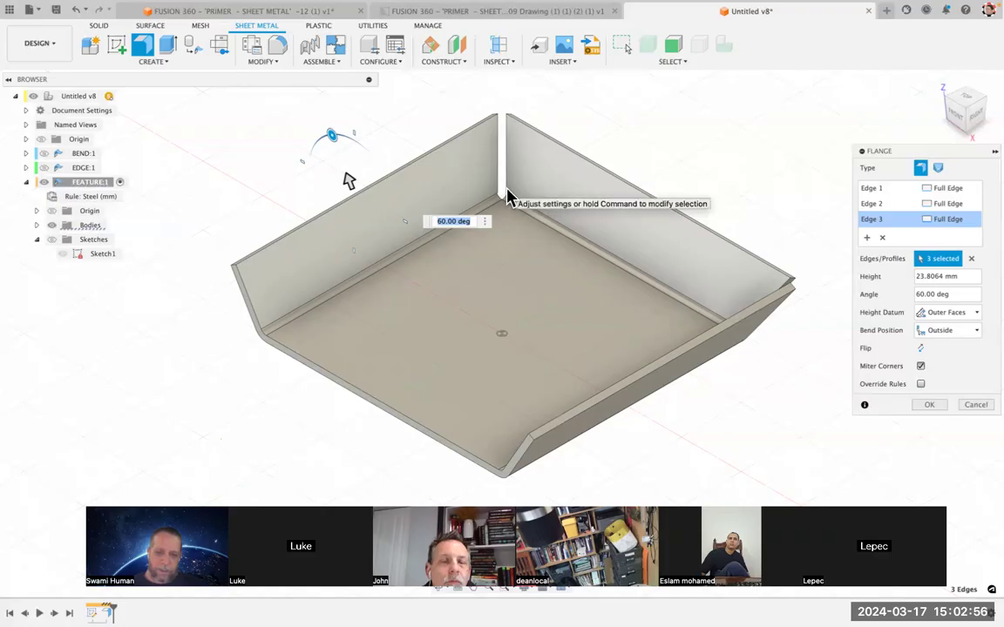
{"action": "left_click", "coordinate": [921, 367]}
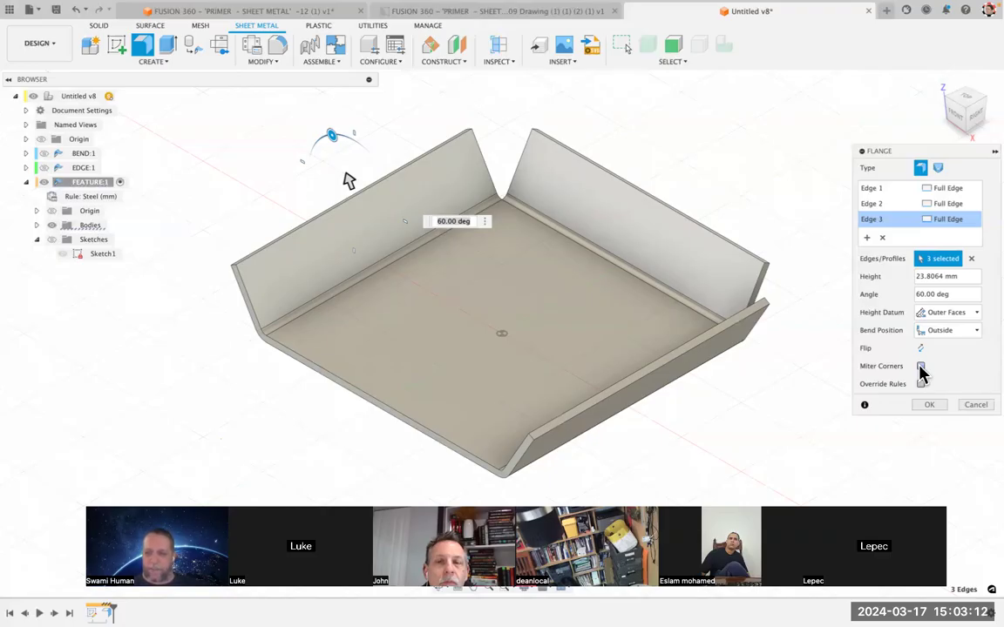
{"action": "left_click", "coordinate": [921, 367]}
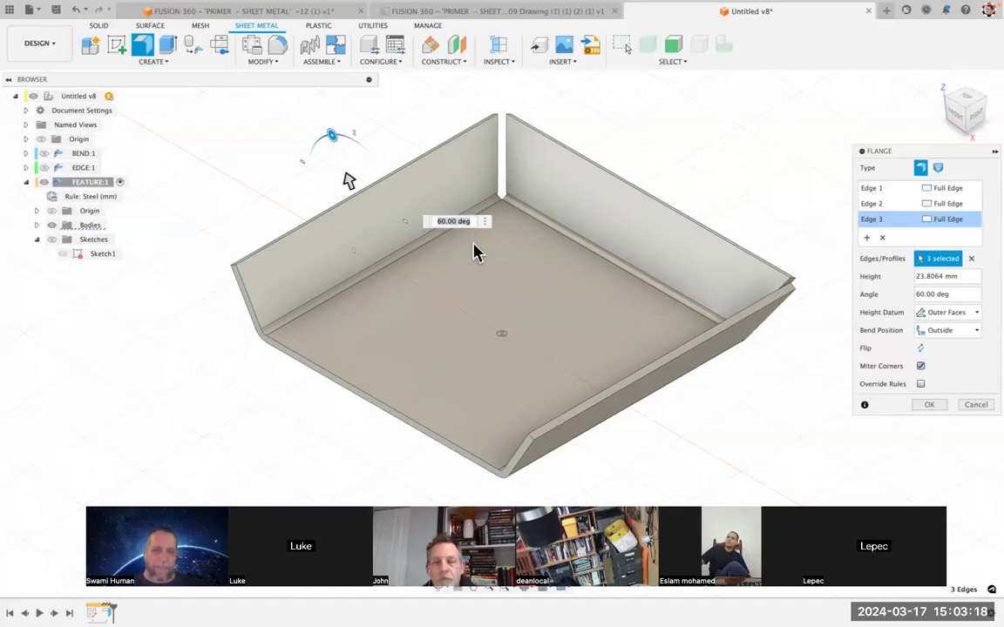
Step: Set the three flanges' angle to 45 degrees and height to 25 mm, and create them with mitered corners
{"action": "double_click", "coordinate": [453, 221]}
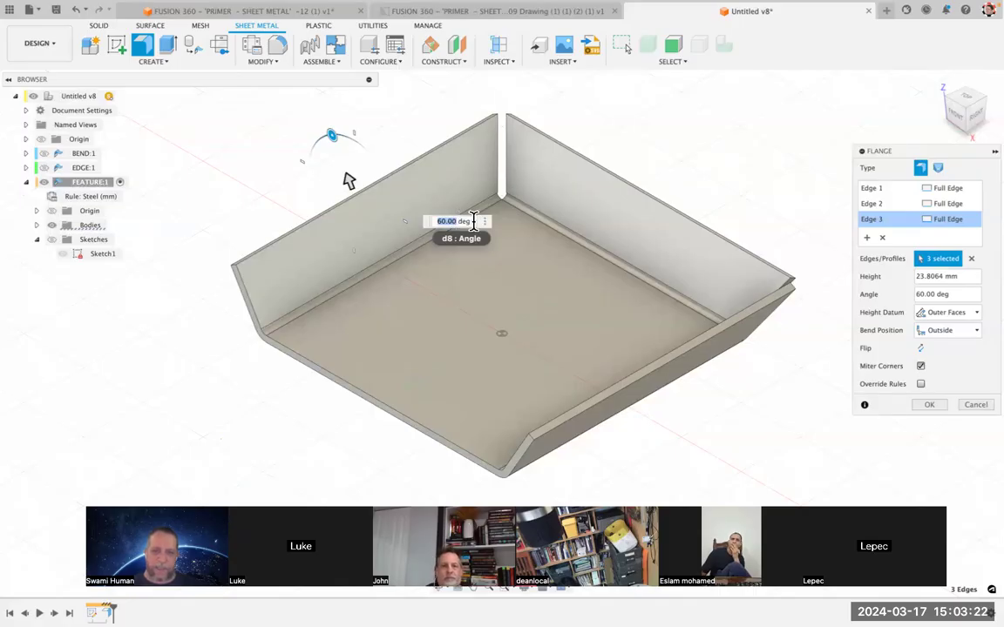
{"action": "type", "text": "45"}
{"action": "key", "text": "Return"}
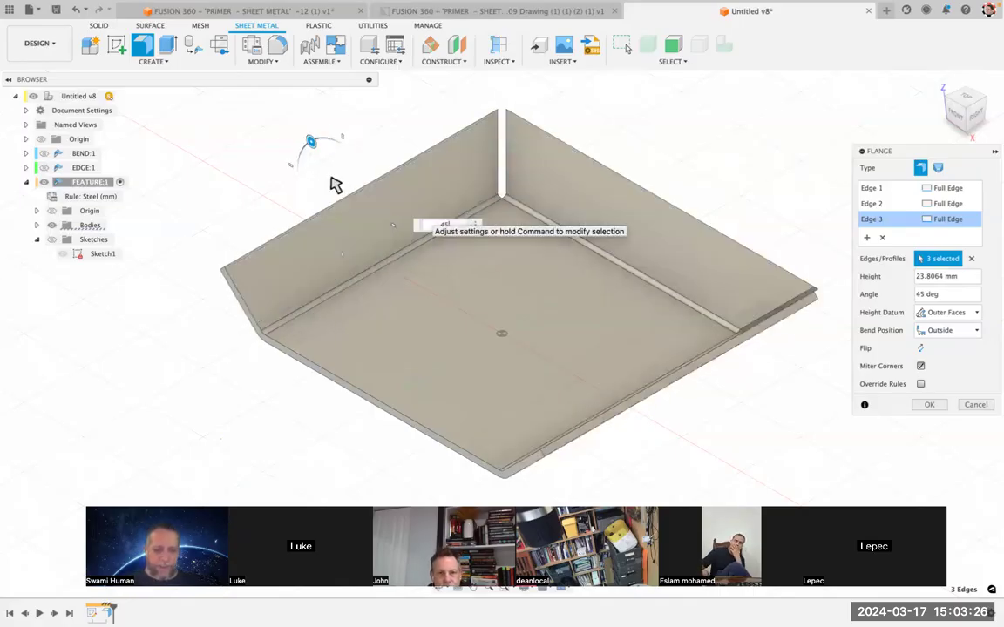
{"action": "key", "text": "Tab"}
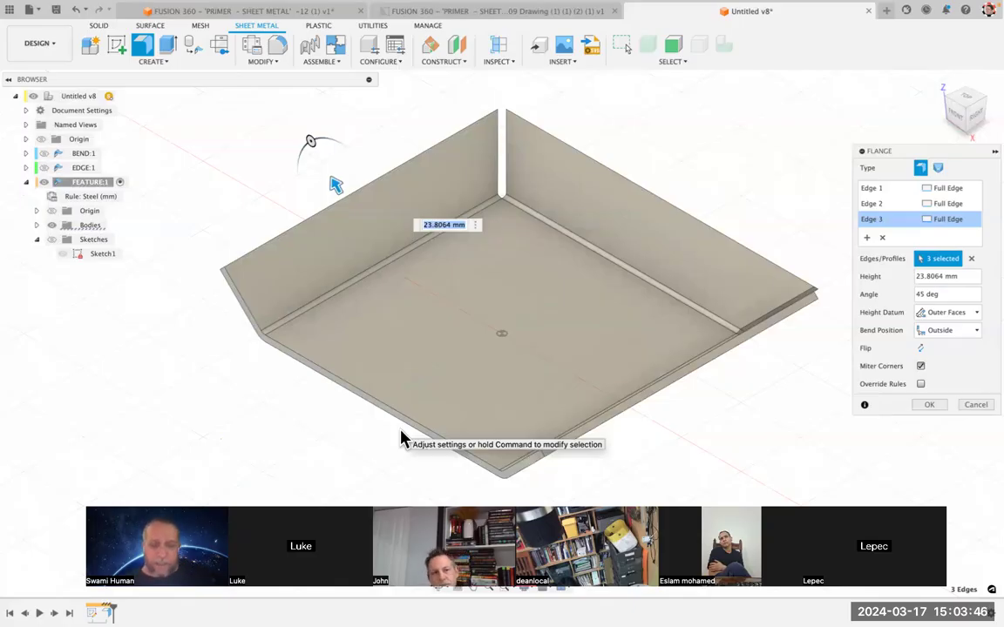
{"action": "type", "text": "25"}
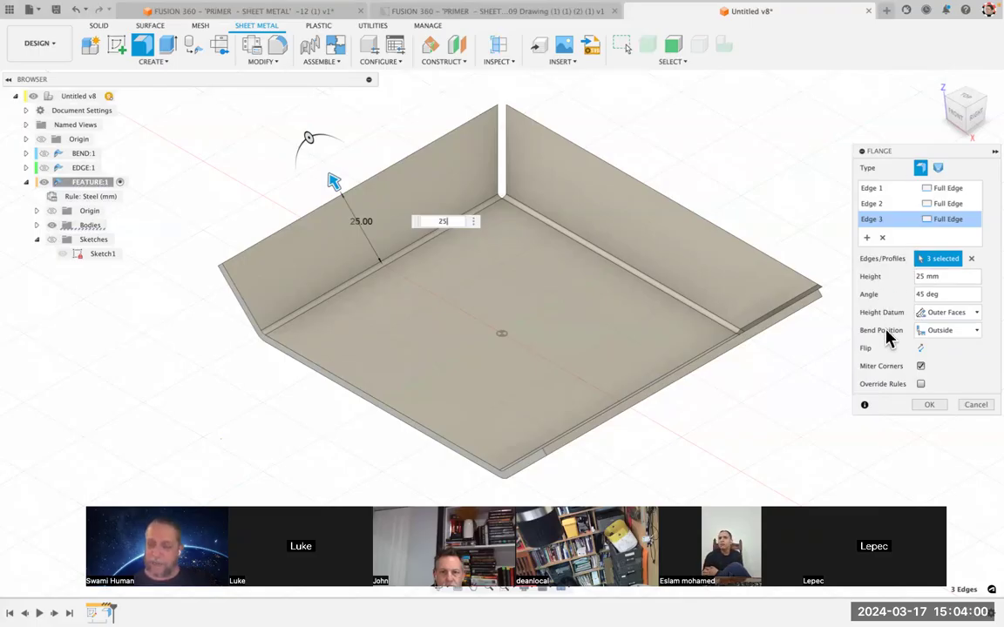
{"action": "key", "text": "Return"}
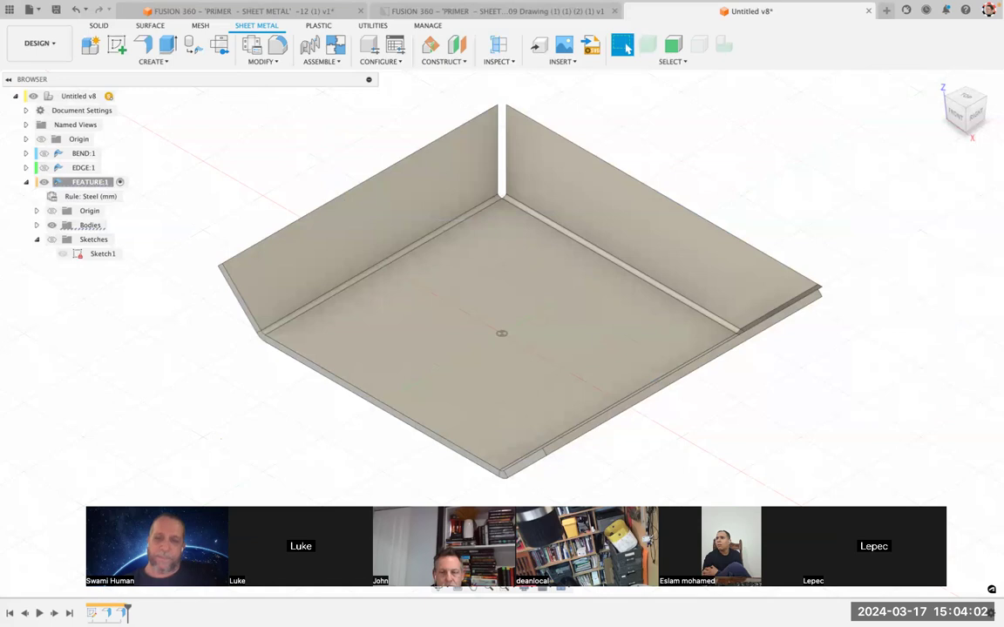
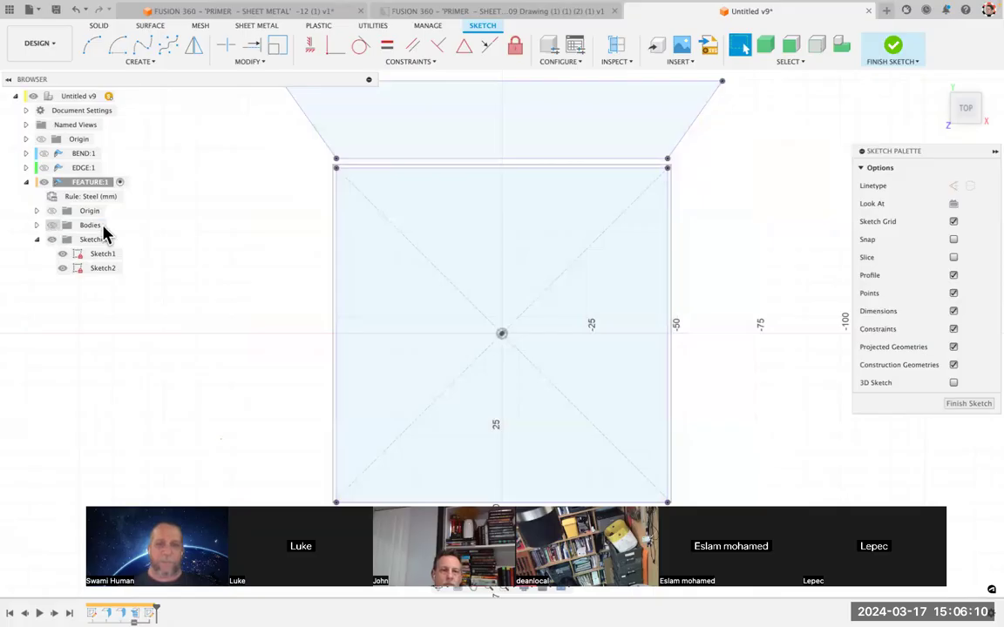
Step: Hide the base square's sketch and check the projected flange and base profiles in the sketch being edited
{"action": "scroll", "coordinate": [237, 242], "scroll_direction": "up", "scroll_amount": 3}
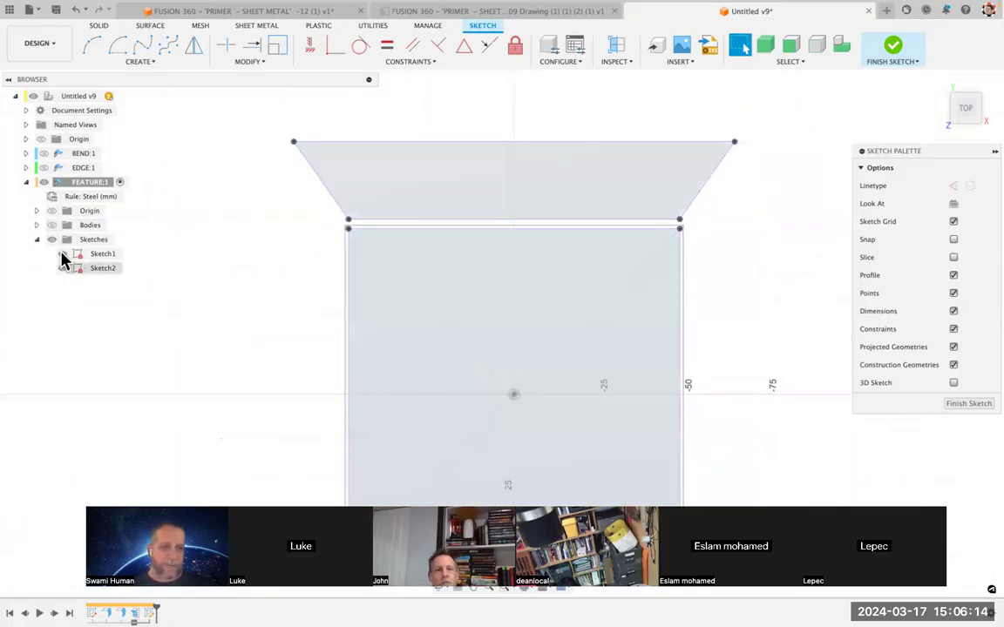
{"action": "left_click", "coordinate": [63, 253]}
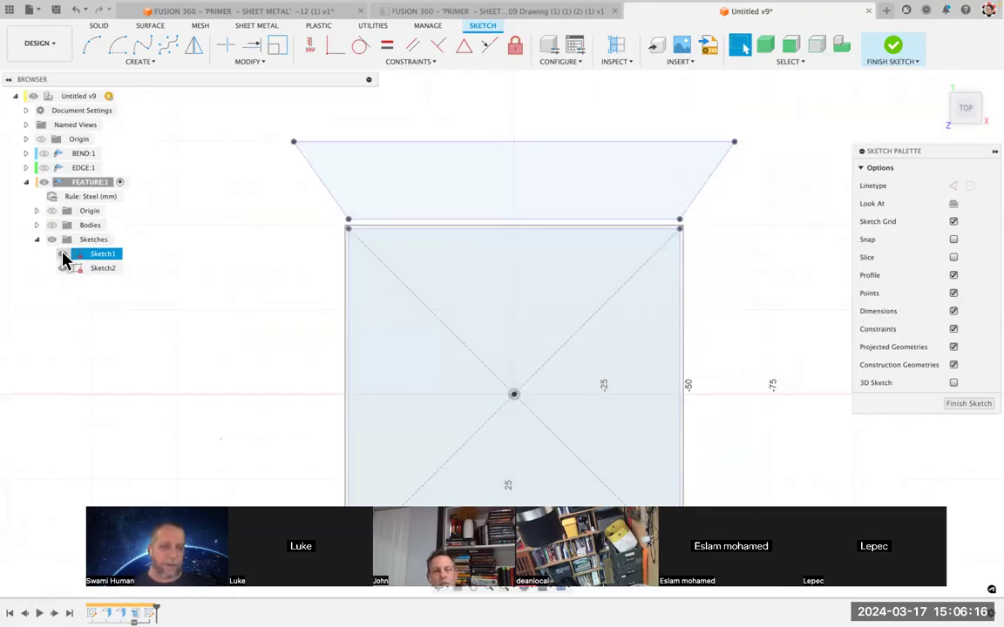
{"action": "left_click", "coordinate": [62, 255]}
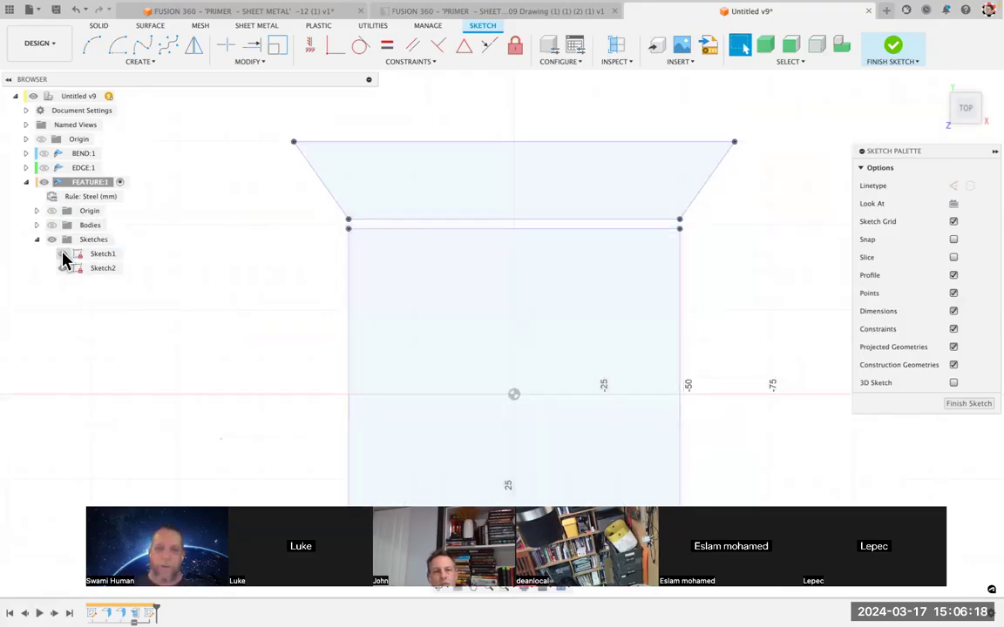
{"action": "left_click", "coordinate": [532, 195]}
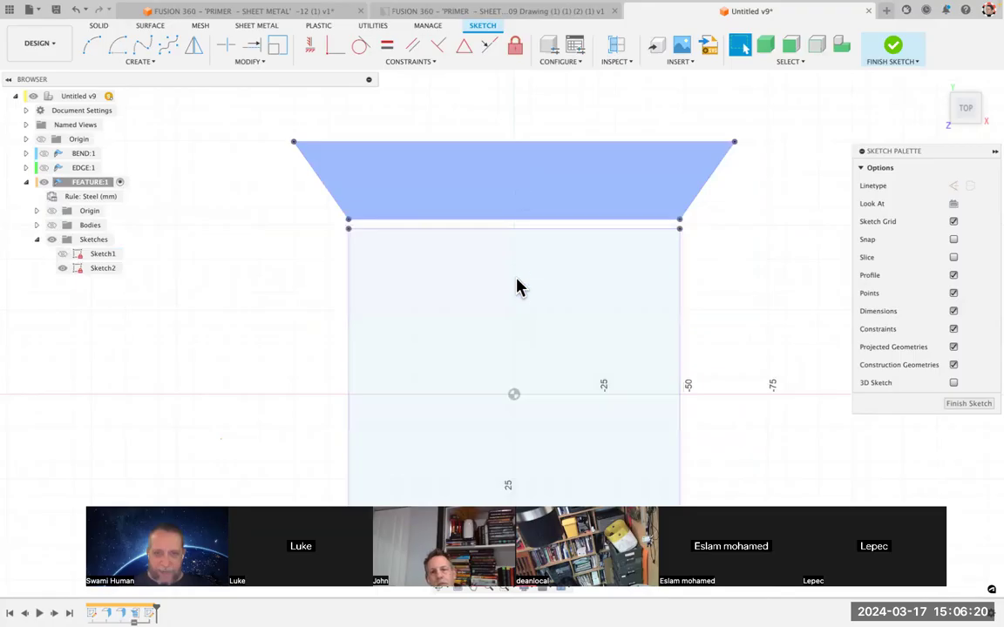
{"action": "left_click", "coordinate": [531, 323]}
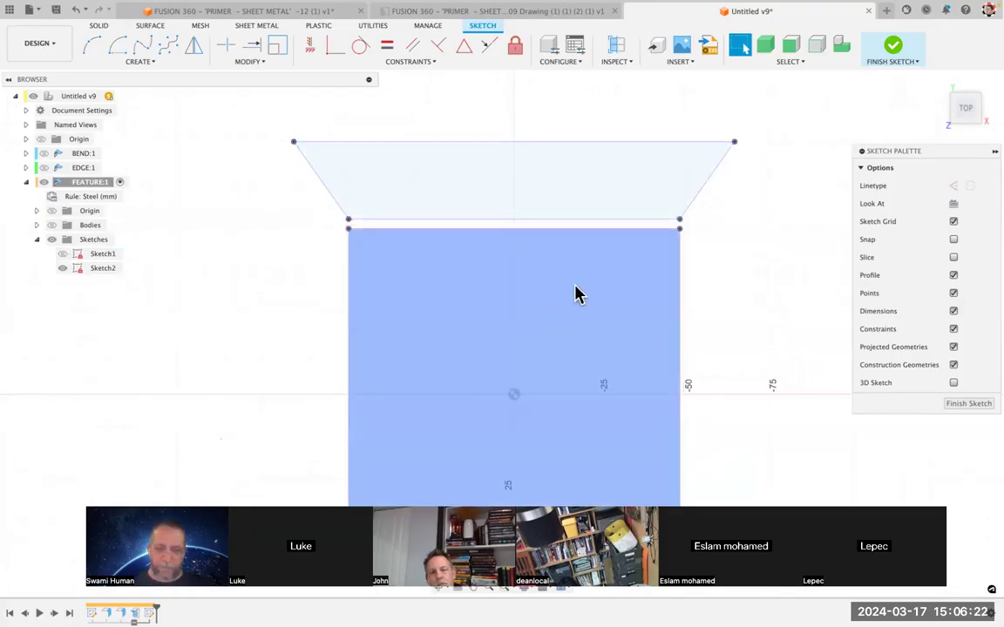
{"action": "left_click", "coordinate": [791, 224]}
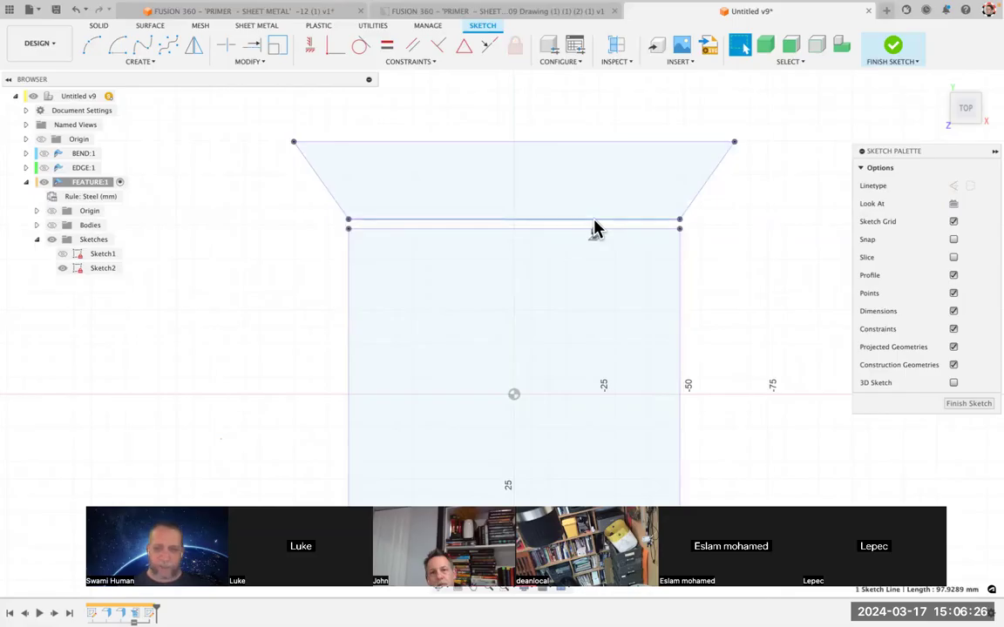
Step: Convert the two projected lines bordering the bend between the flange and the base into construction lines
{"action": "left_click", "coordinate": [594, 229]}
{"action": "left_click", "coordinate": [613, 235], "text": "shift"}
{"action": "key", "text": "x"}
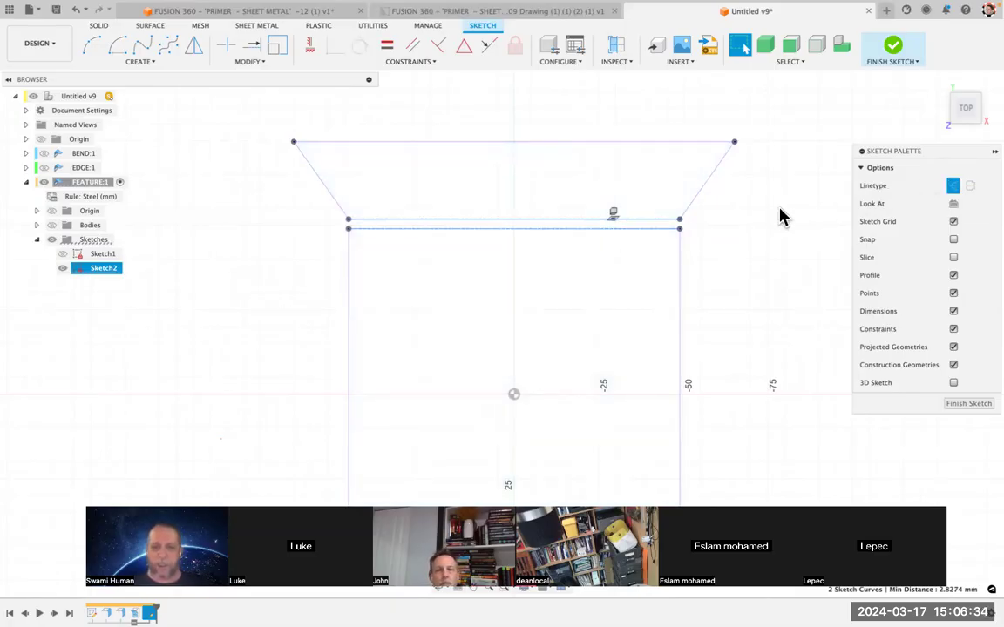
{"action": "left_click", "coordinate": [513, 213]}
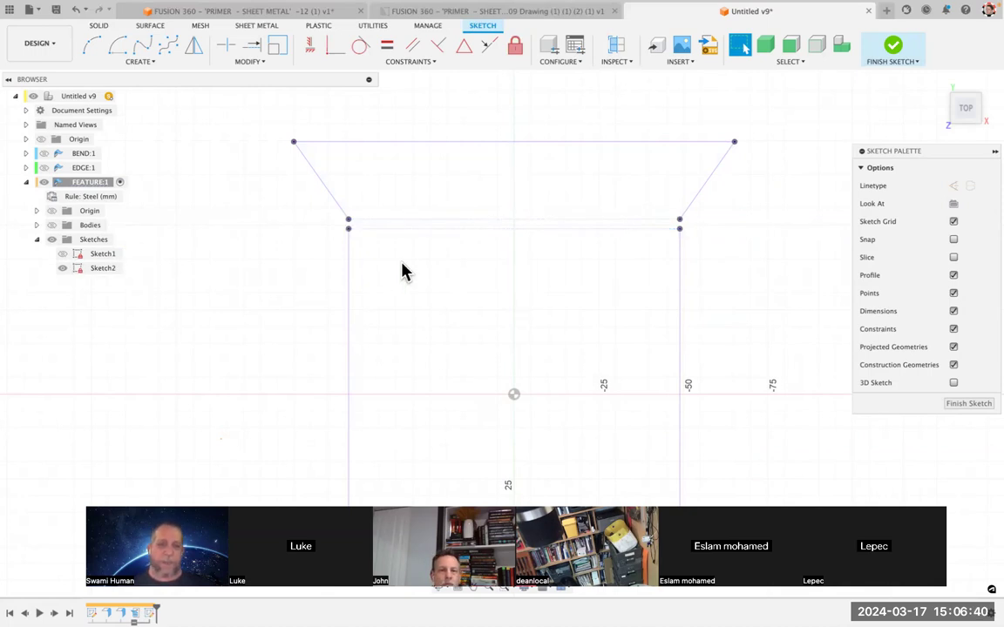
Step: Sketch a vertical overall slot about 28 mm long across the bend, slightly off the plate's centre line, and finish the sketch
{"action": "left_click", "coordinate": [140, 62]}
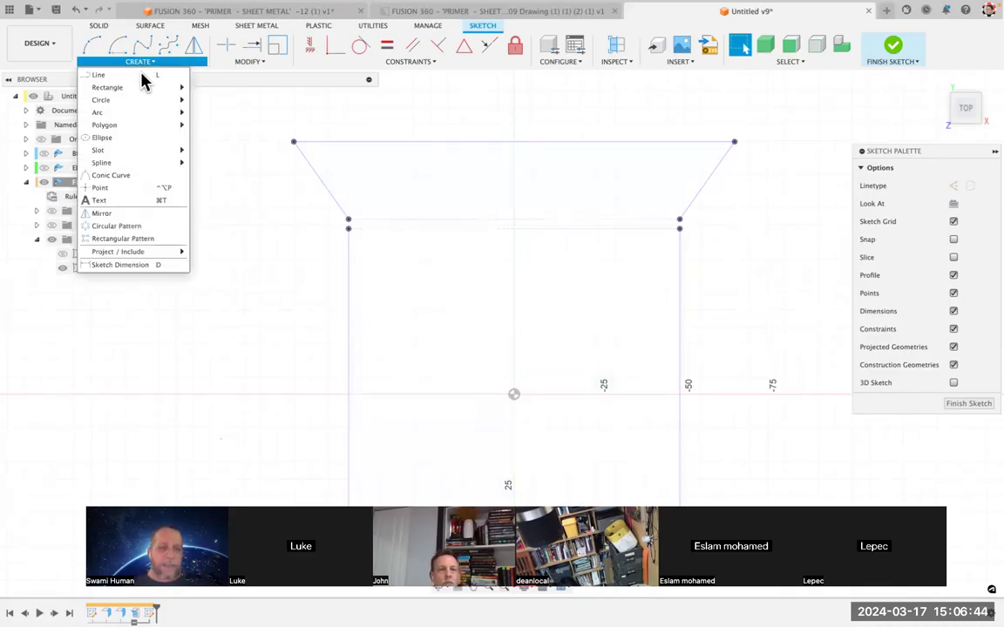
{"action": "mouse_move", "coordinate": [156, 157]}
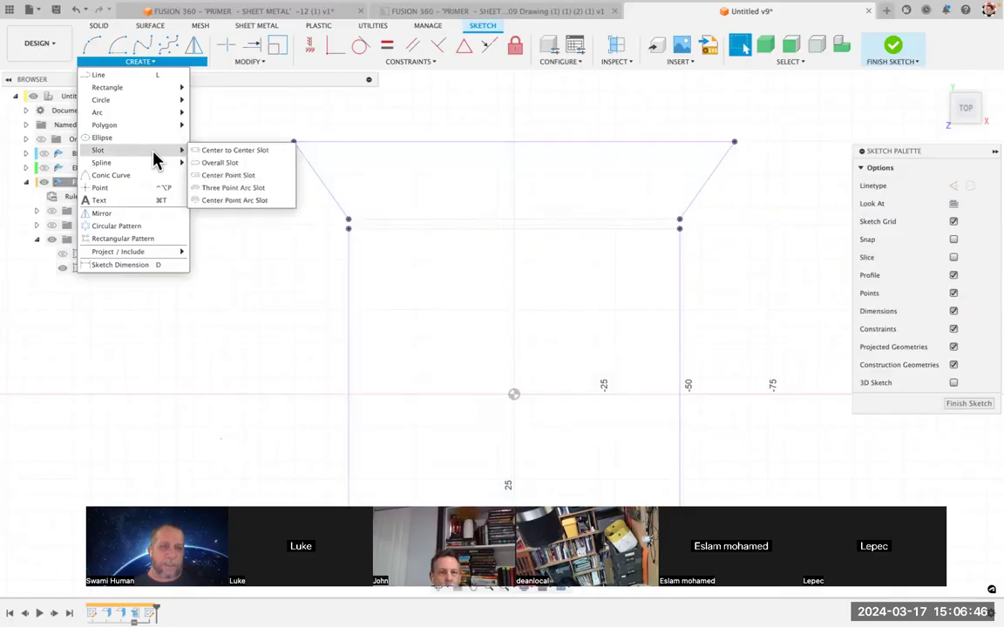
{"action": "left_click", "coordinate": [249, 163]}
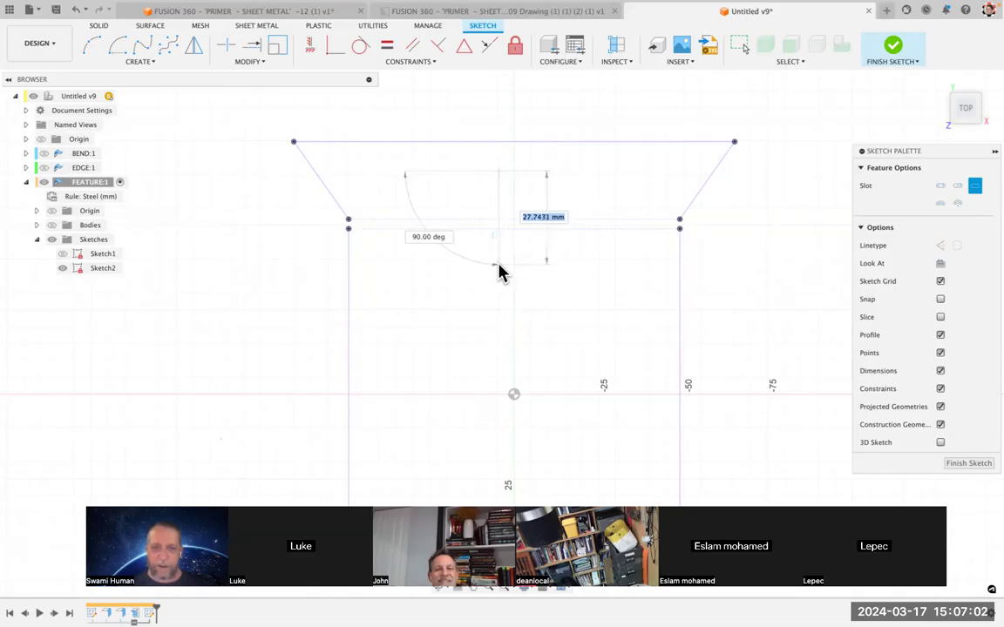
{"action": "left_click", "coordinate": [499, 266]}
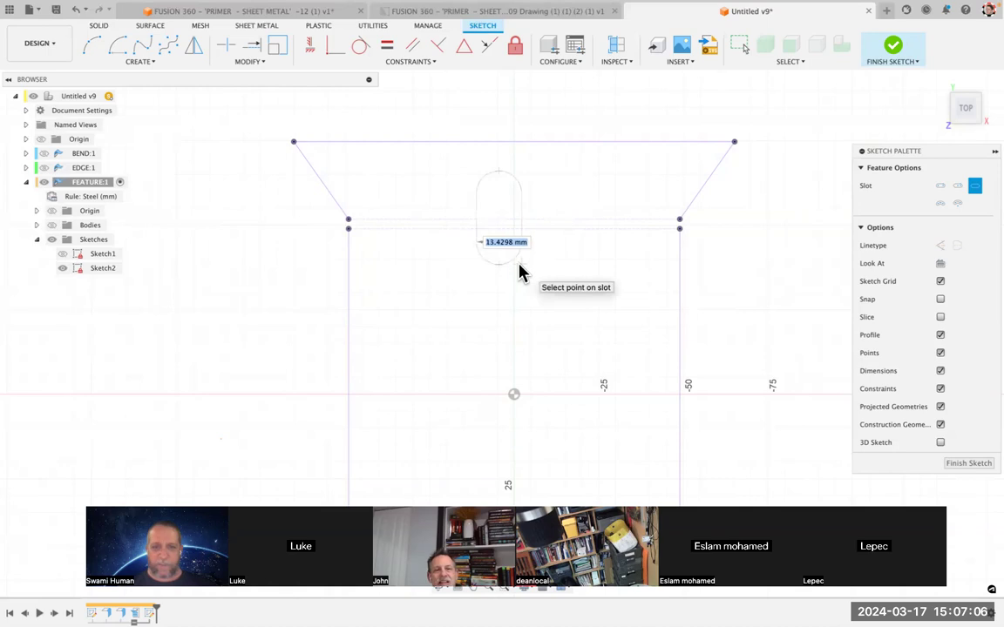
{"action": "left_click", "coordinate": [520, 273]}
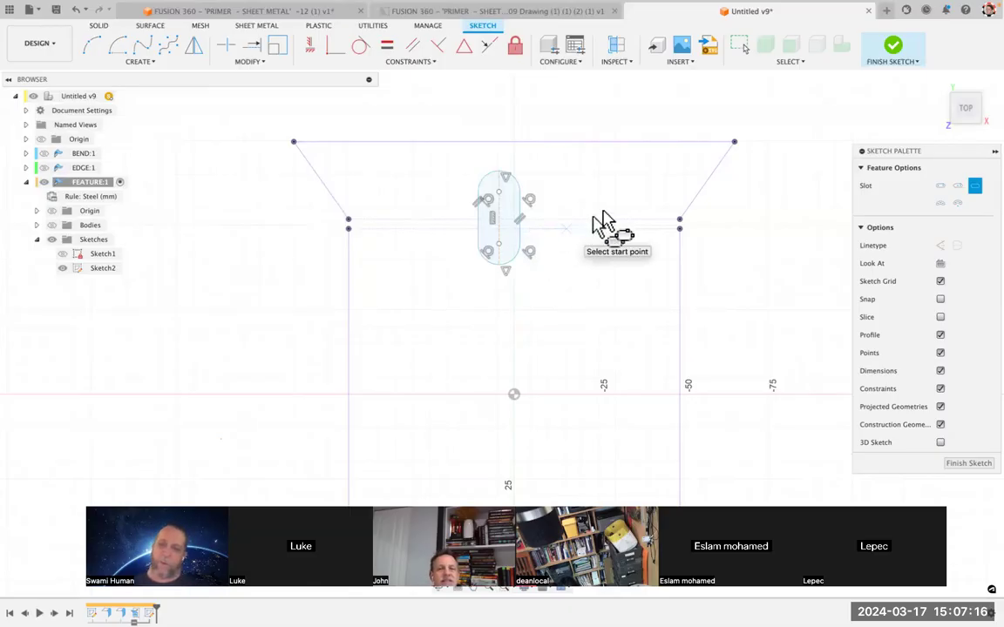
{"action": "left_click", "coordinate": [899, 56]}
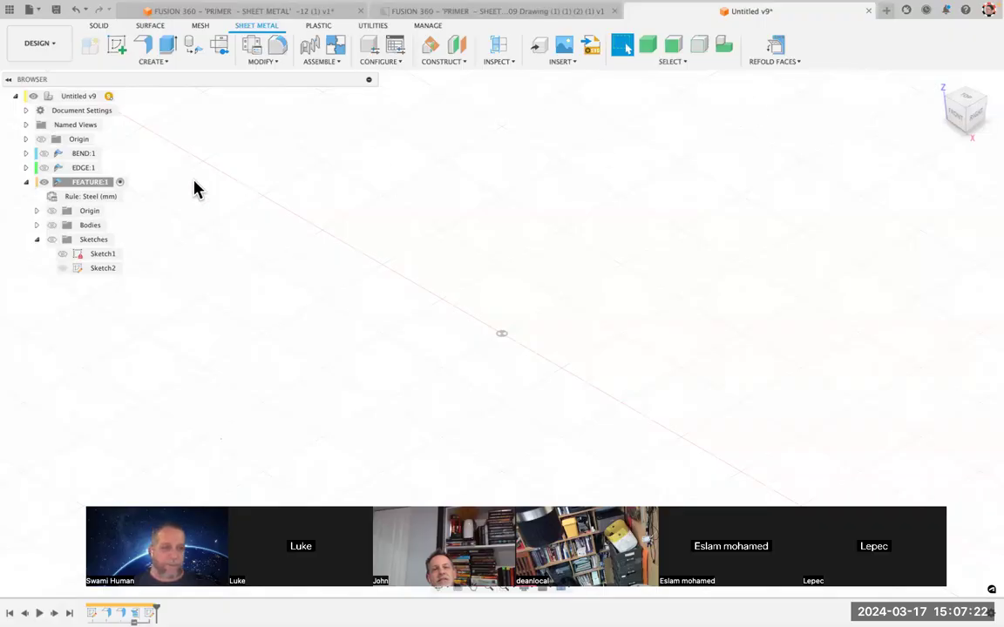
Step: Show the unfolded body and the slot sketch of the FEATURE component, leaving the base square's sketch hidden
{"action": "left_click", "coordinate": [51, 225]}
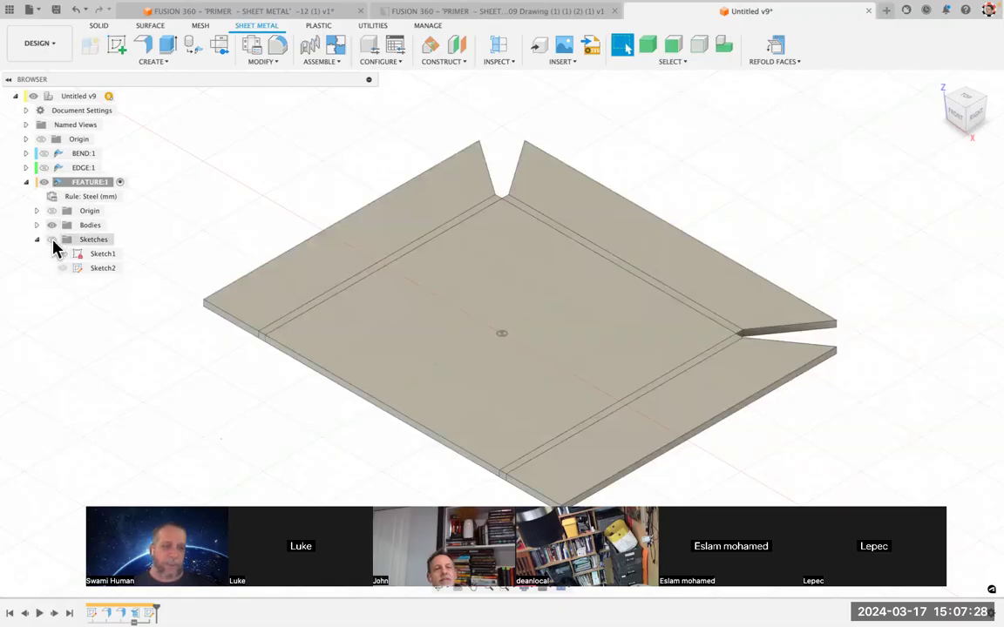
{"action": "left_click", "coordinate": [52, 242]}
{"action": "left_click", "coordinate": [63, 255]}
{"action": "left_click", "coordinate": [62, 255]}
{"action": "left_click", "coordinate": [66, 273]}
{"action": "left_click", "coordinate": [62, 268]}
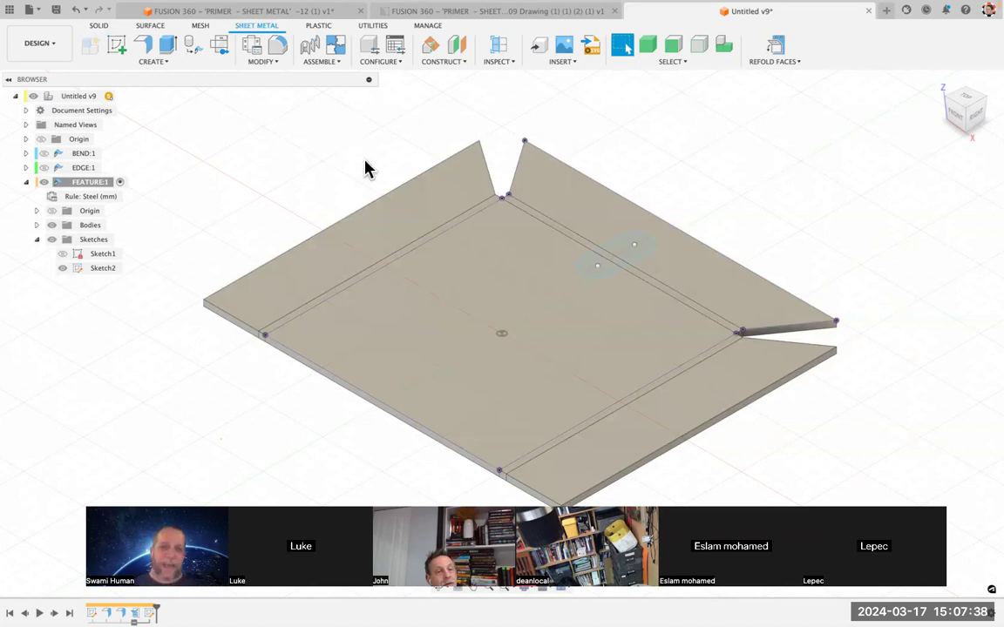
Step: Cut the slot profile through the unfolded plate with a one-sided Extrude set to extent All, and refold the faces
{"action": "left_click", "coordinate": [631, 261]}
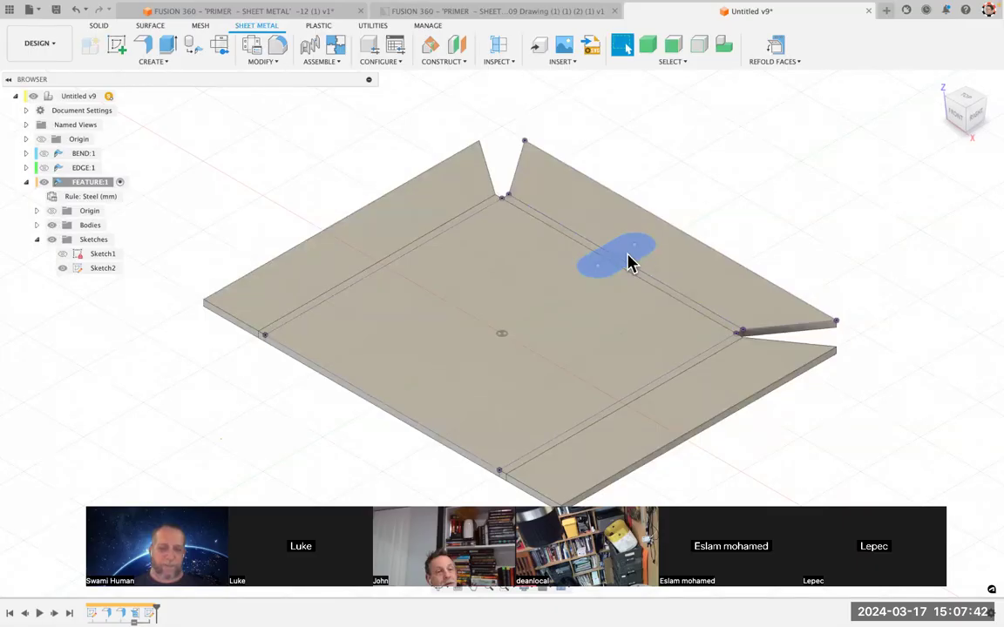
{"action": "left_click", "coordinate": [818, 166]}
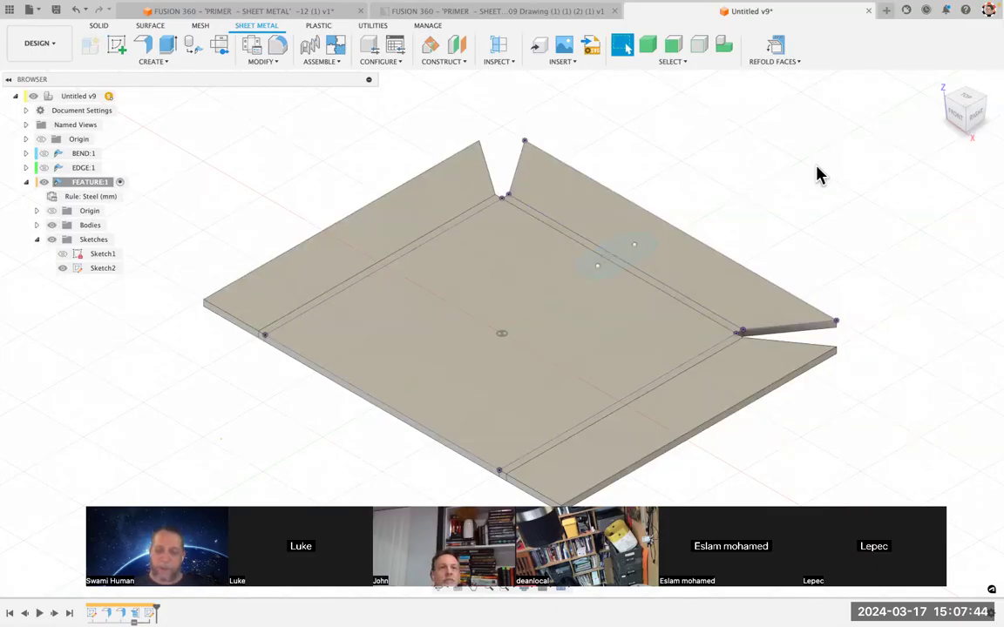
{"action": "key", "text": "e"}
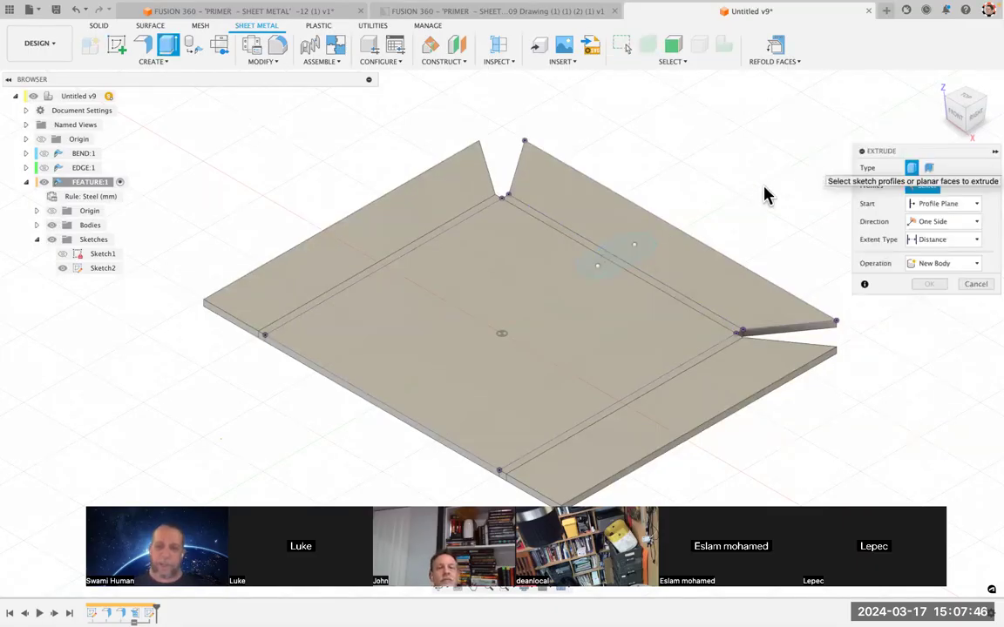
{"action": "left_click", "coordinate": [613, 255]}
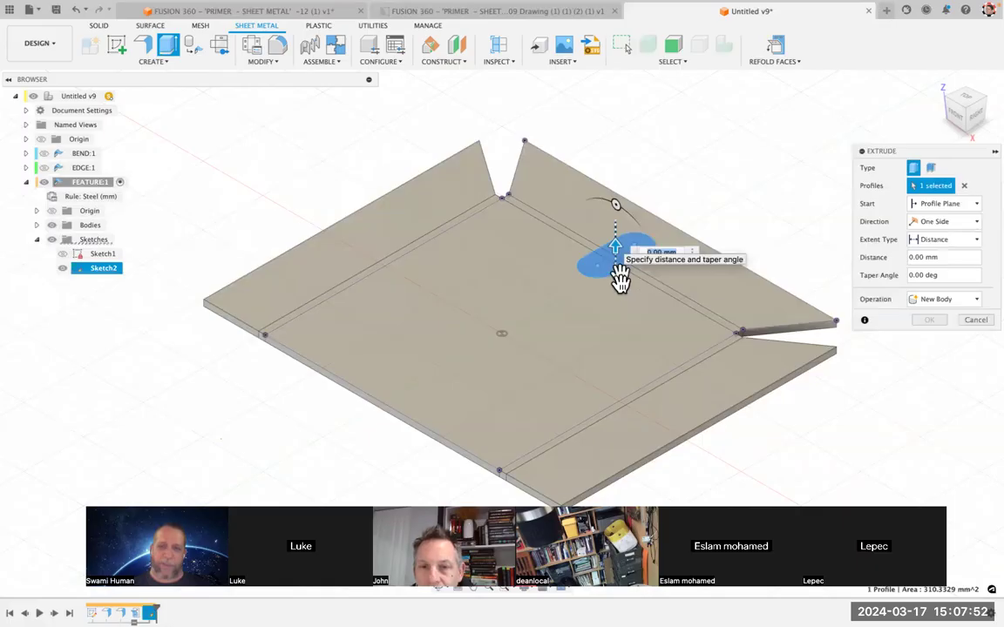
{"action": "left_click_drag", "start_coordinate": [615, 247], "coordinate": [623, 292]}
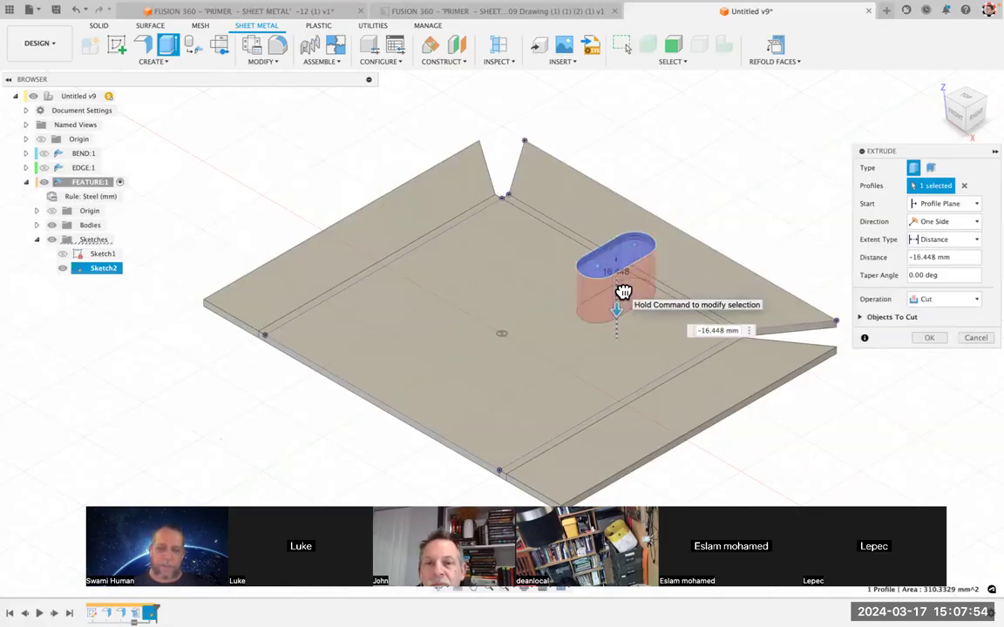
{"action": "left_click", "coordinate": [928, 240]}
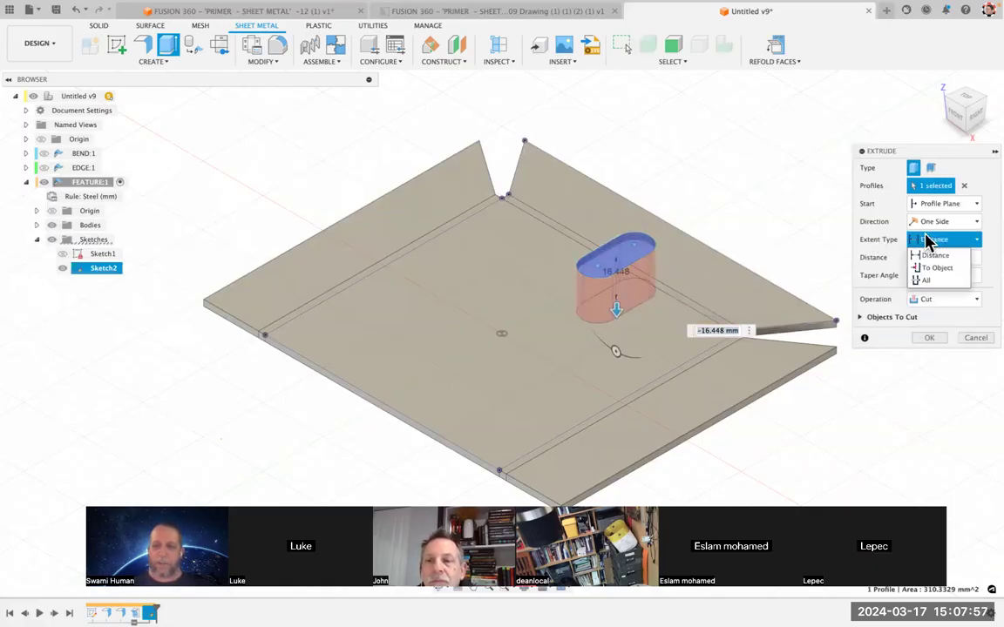
{"action": "left_click", "coordinate": [940, 286]}
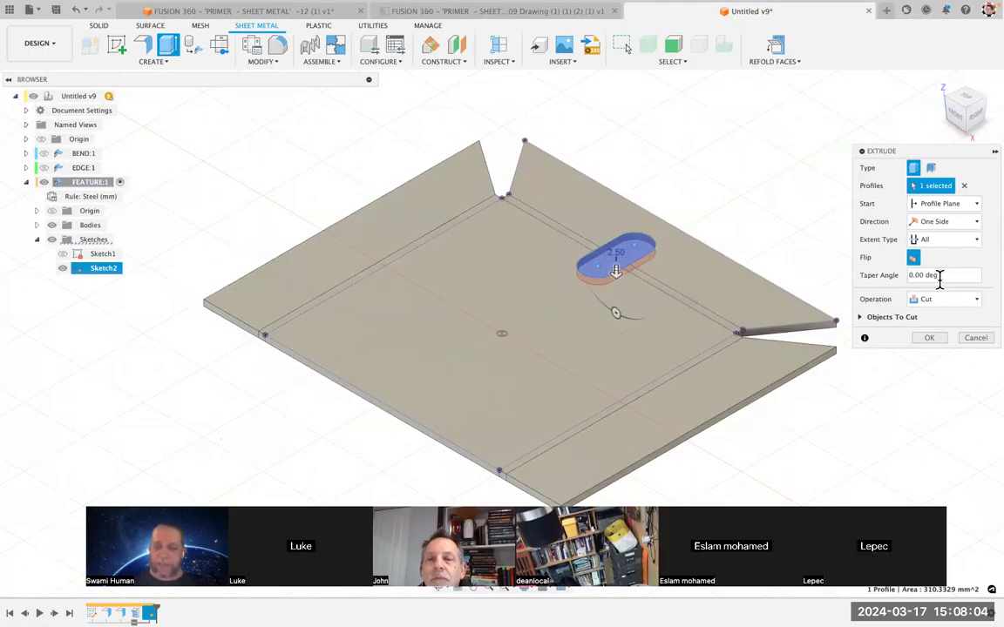
{"action": "key", "text": "Return"}
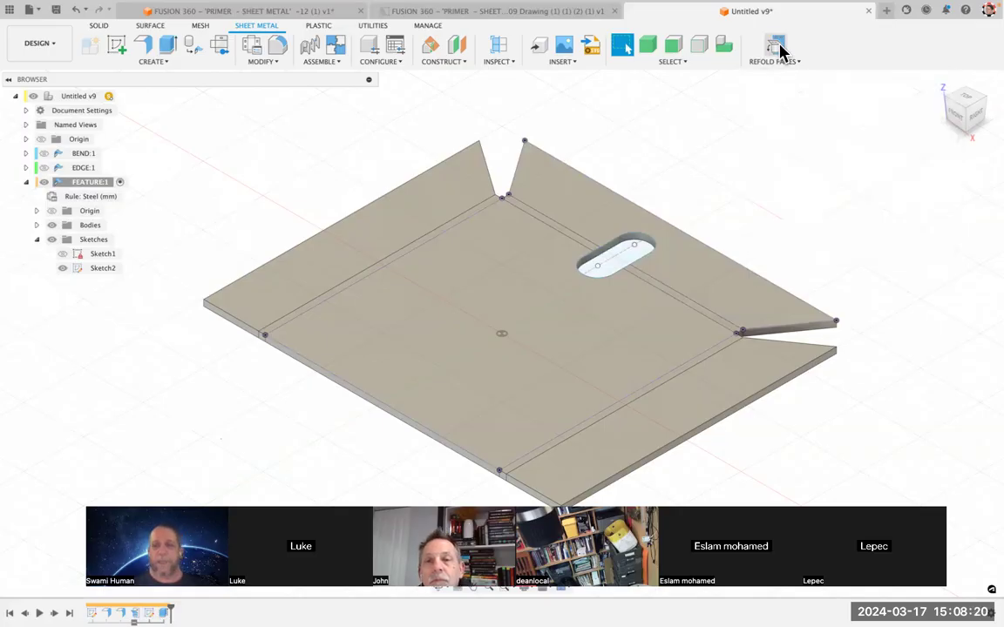
{"action": "left_click", "coordinate": [778, 49]}
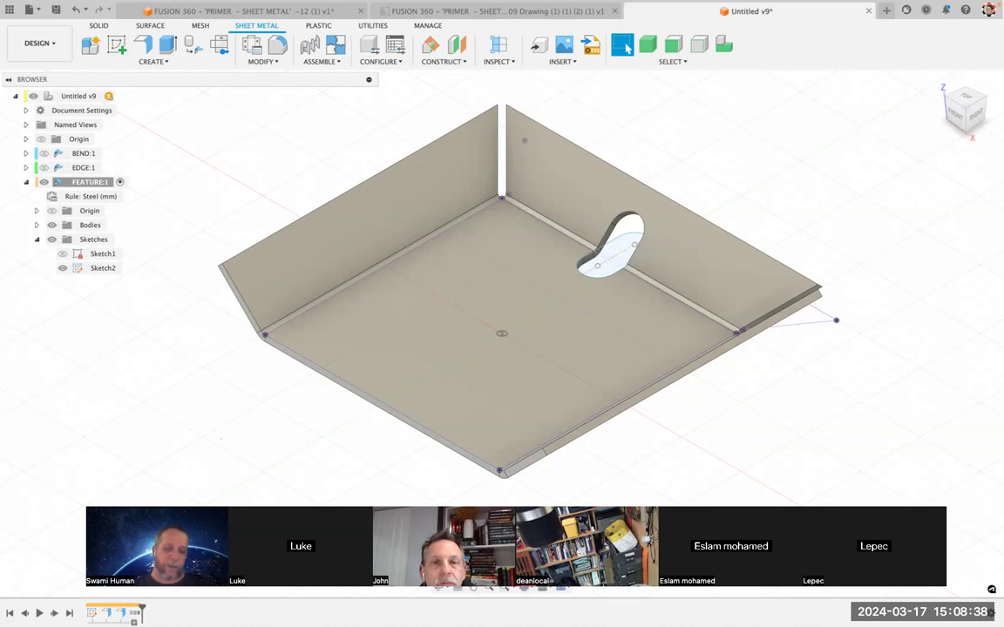
Step: Step the timeline back to before the unfold group and forward again to compare the part without and with the slot
{"action": "left_click", "coordinate": [134, 623]}
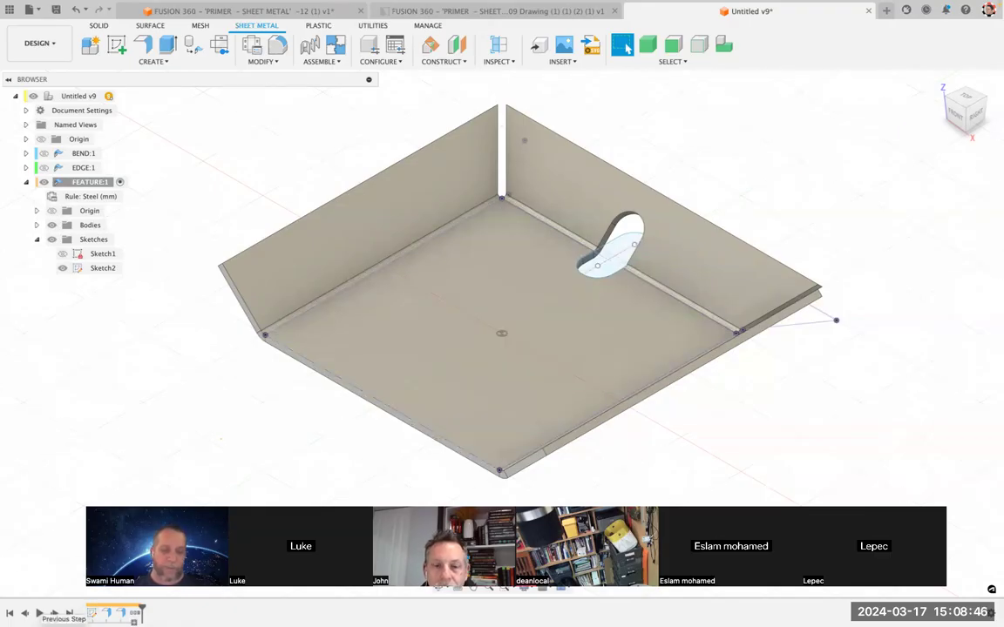
{"action": "left_click", "coordinate": [25, 614]}
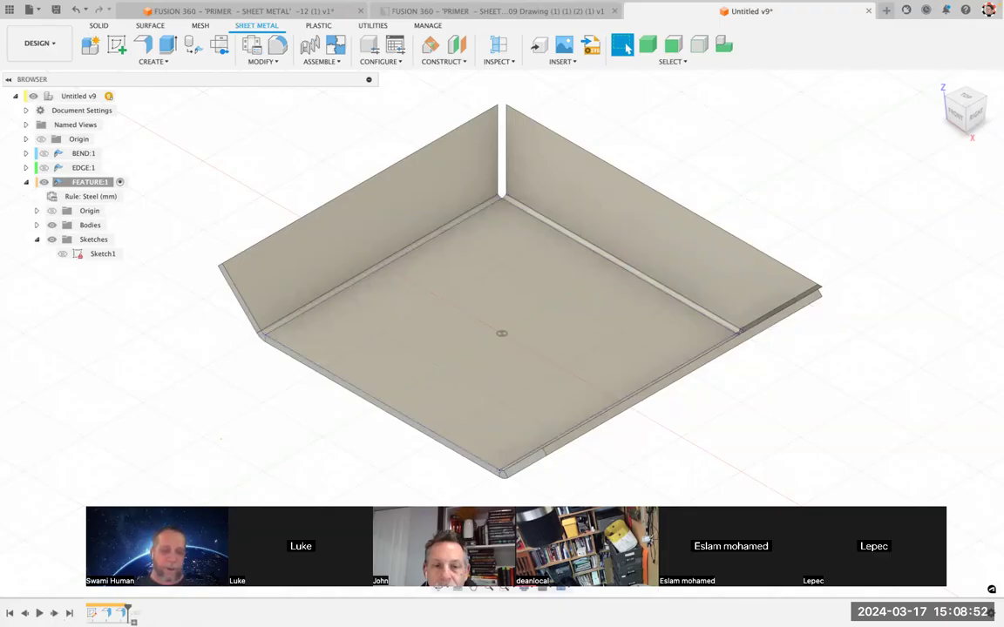
{"action": "left_click", "coordinate": [54, 614]}
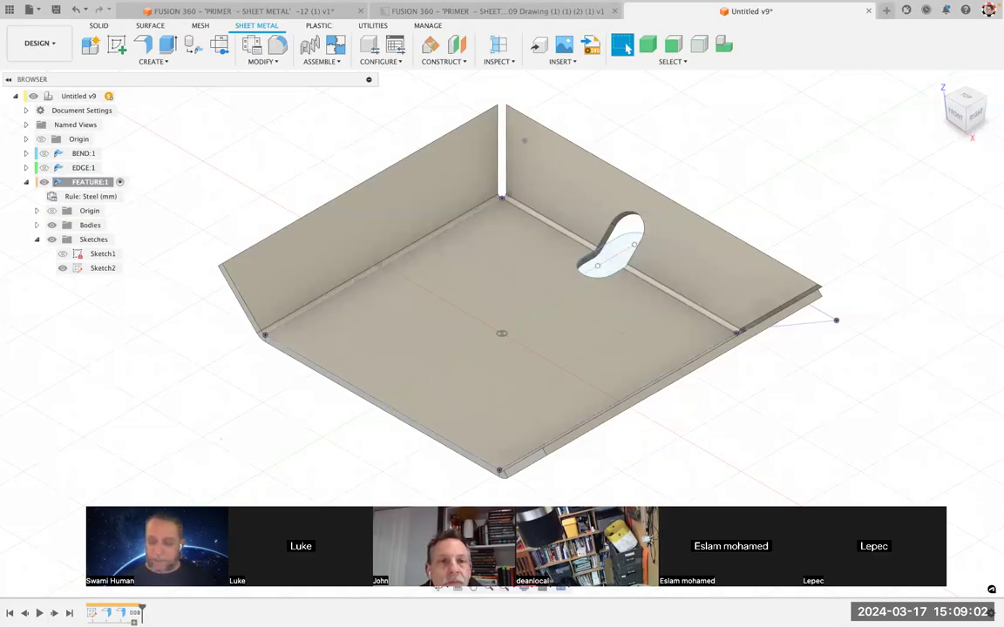
Step: Save the design as a new version
{"action": "key", "text": "super+s"}
{"action": "key", "text": "Return"}
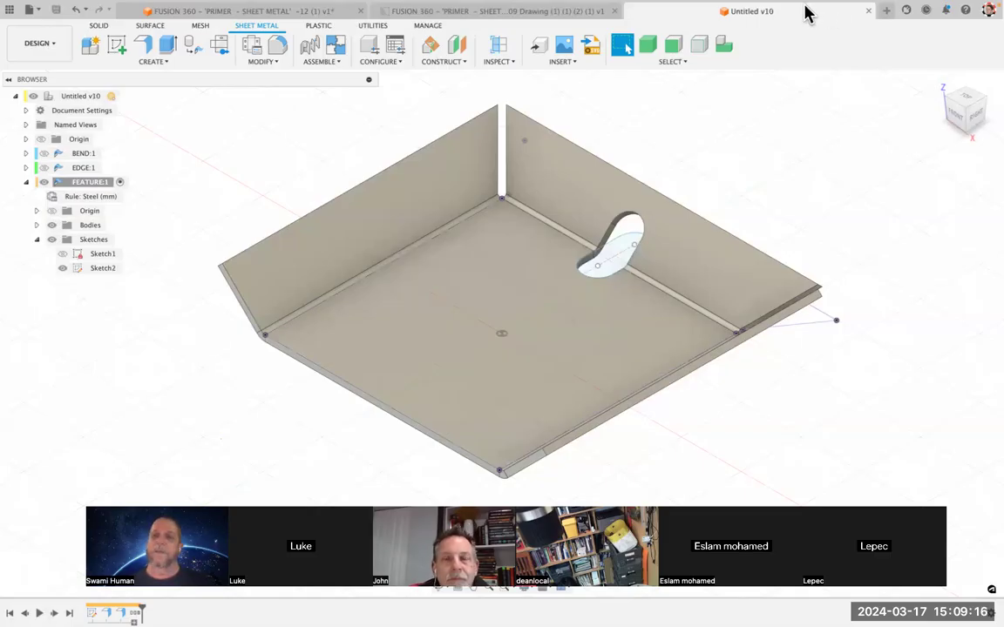
Step: Lower the computer's sound output volume slightly
{"action": "mouse_move", "coordinate": [806, 11]}
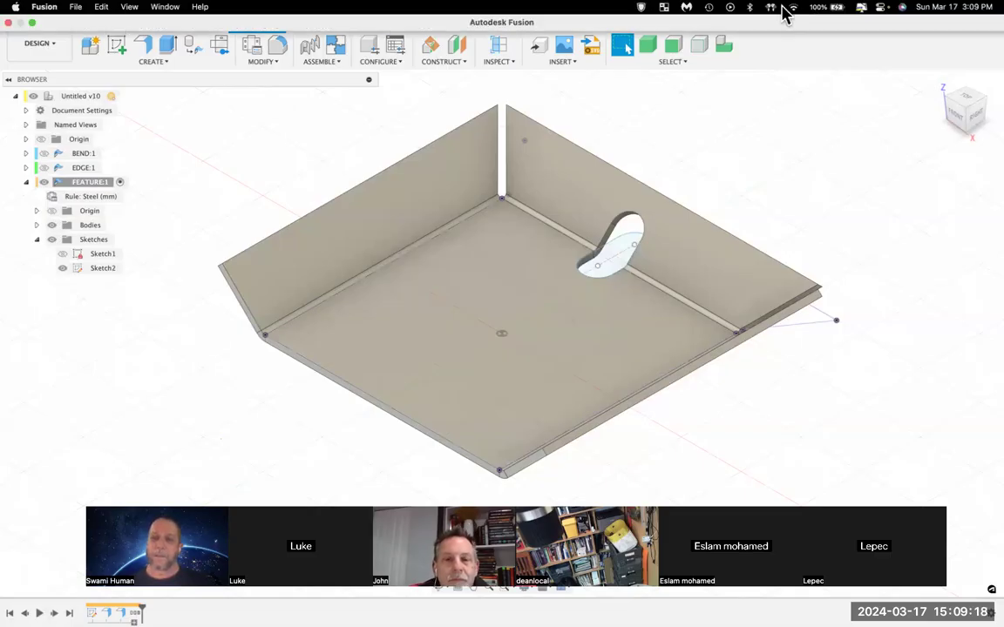
{"action": "left_click", "coordinate": [770, 9]}
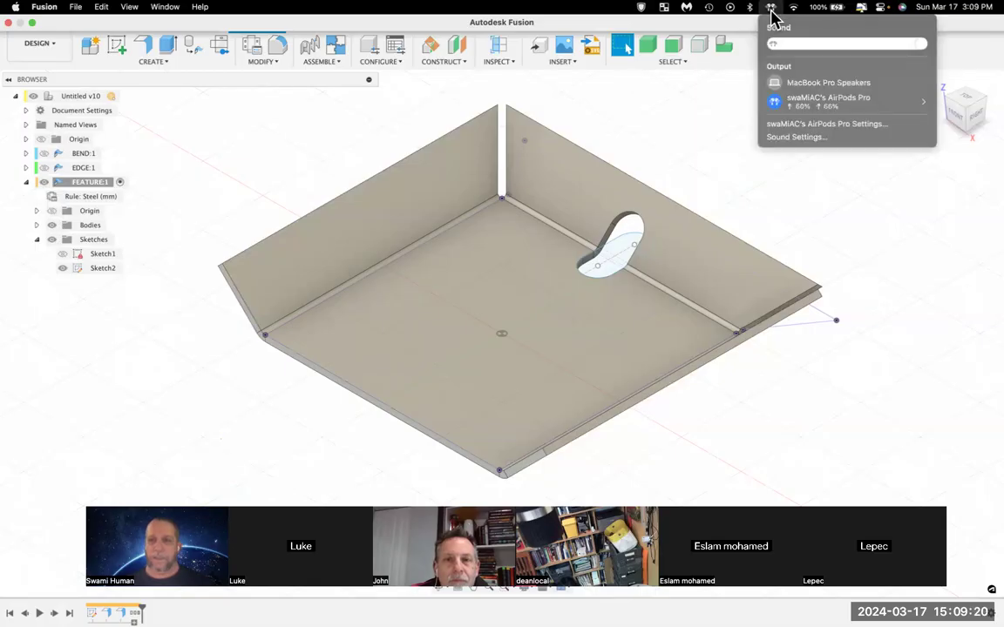
{"action": "left_click", "coordinate": [879, 44]}
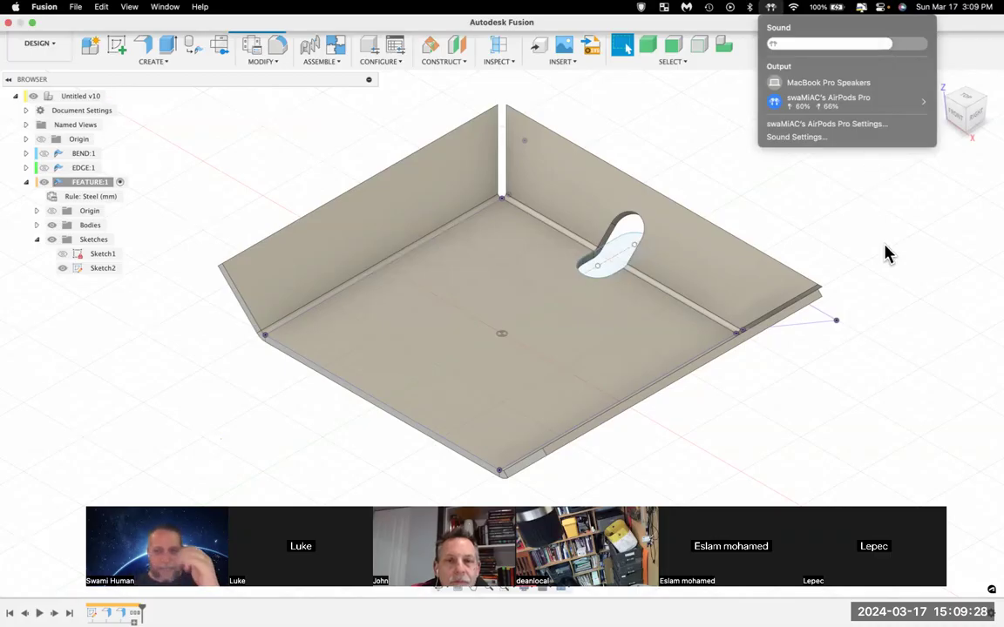
{"action": "left_click", "coordinate": [855, 254]}
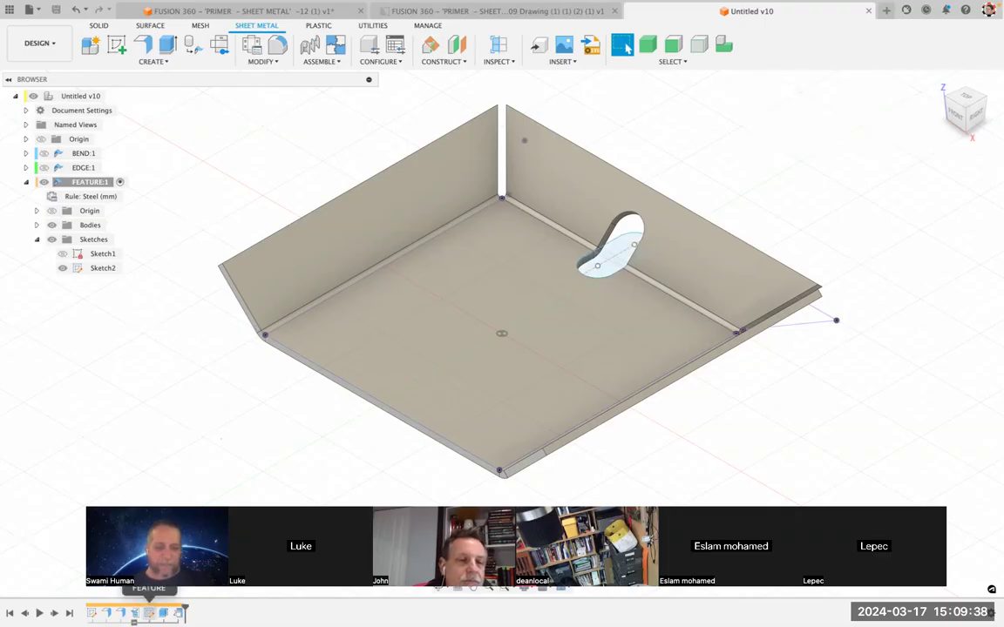
Step: Reopen the slot's sketch in the unfolded state and project the flange face on the plate's left side into it
{"action": "double_click", "coordinate": [149, 613]}
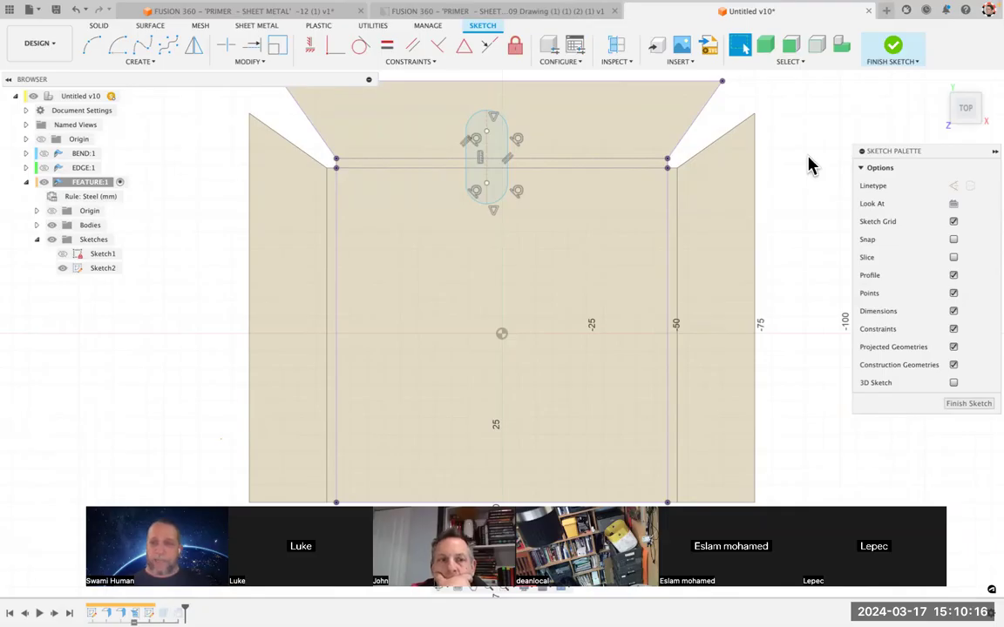
{"action": "key", "text": "p"}
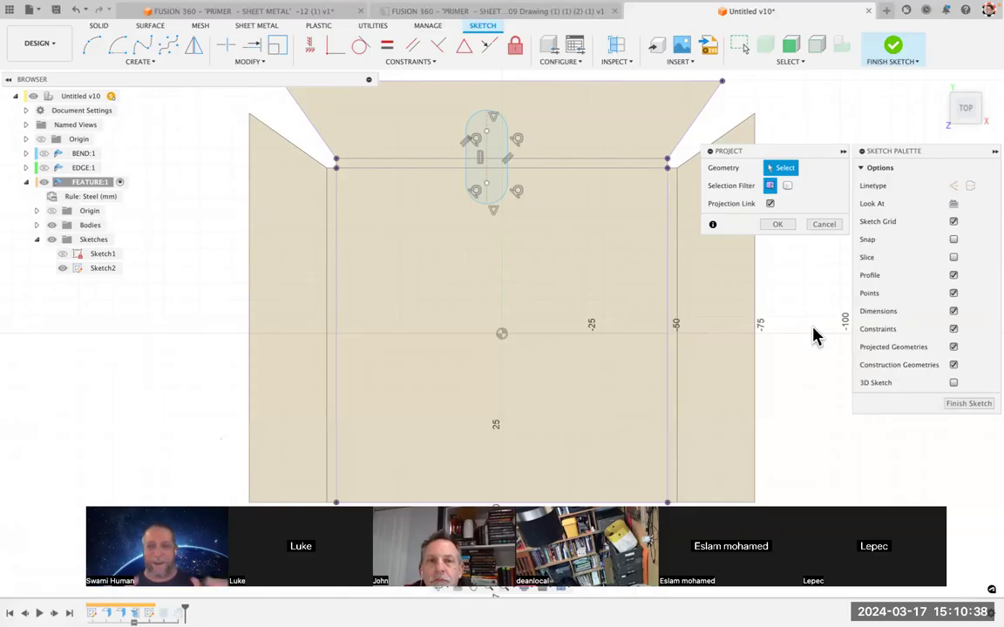
{"action": "left_click", "coordinate": [769, 187]}
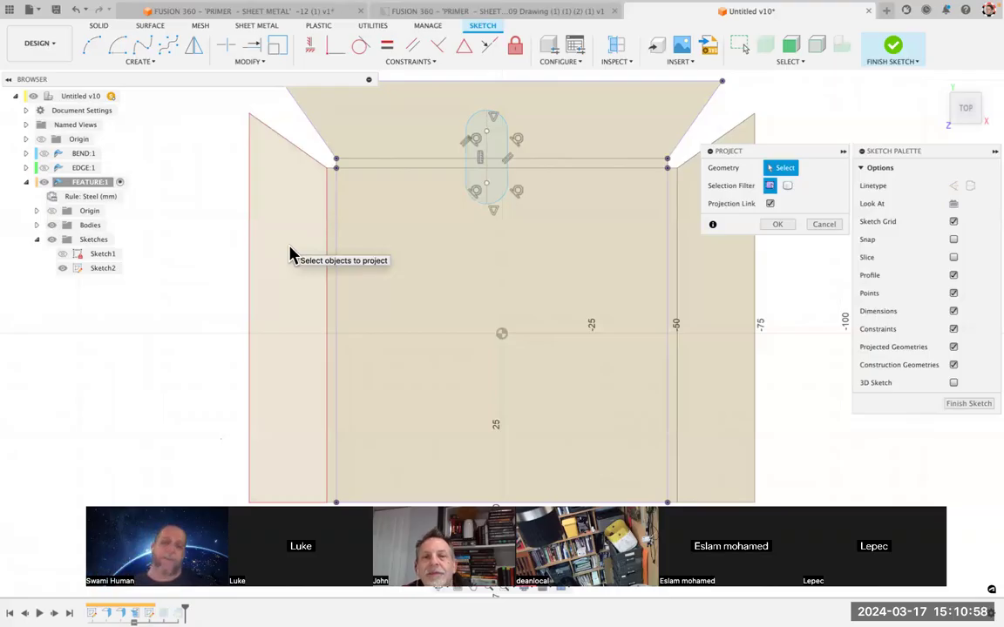
{"action": "left_click", "coordinate": [337, 257]}
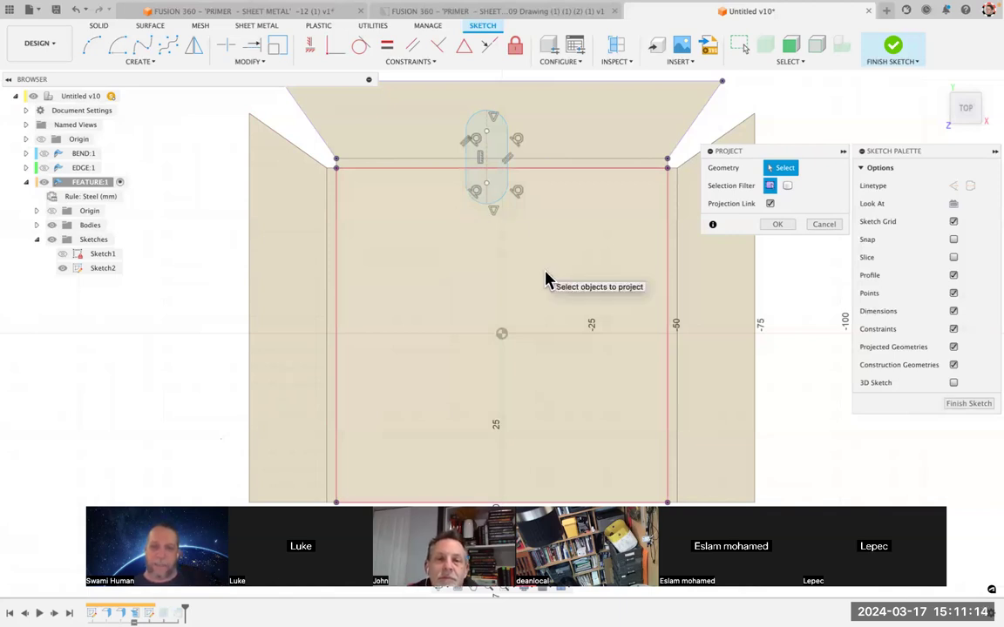
{"action": "left_click", "coordinate": [293, 232]}
{"action": "key", "text": "Return"}
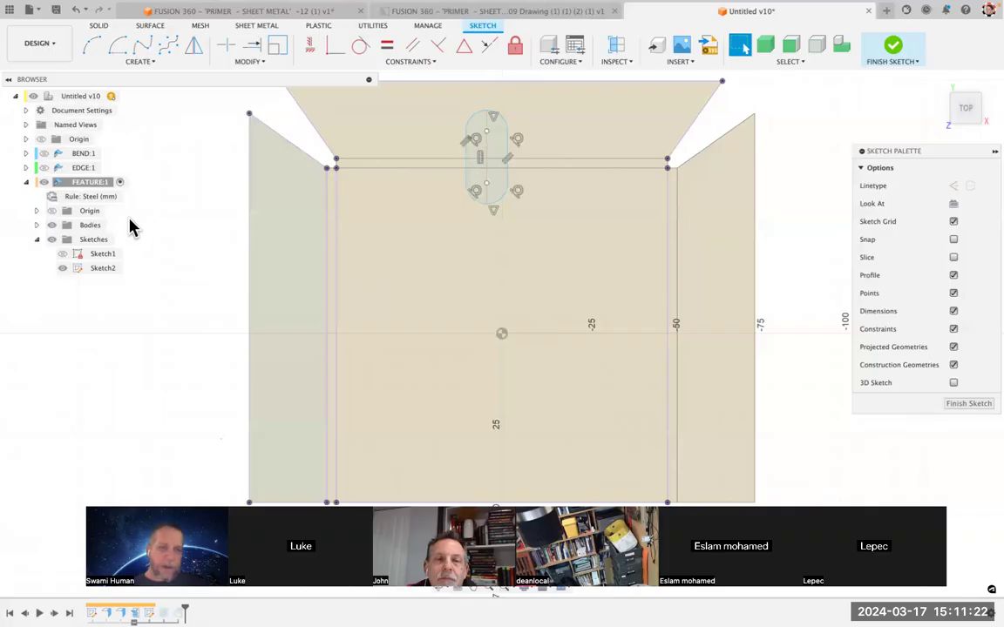
Step: Hide the FEATURE component's bodies and check the closed profile formed by the newly projected flange outline
{"action": "left_click", "coordinate": [54, 228]}
{"action": "left_click", "coordinate": [53, 226]}
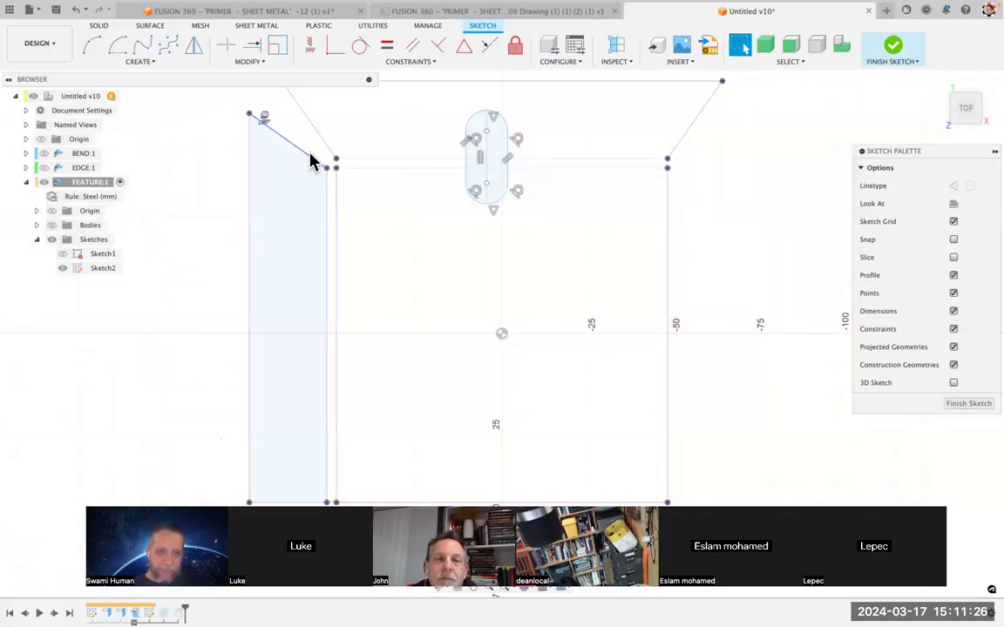
{"action": "left_click", "coordinate": [307, 268]}
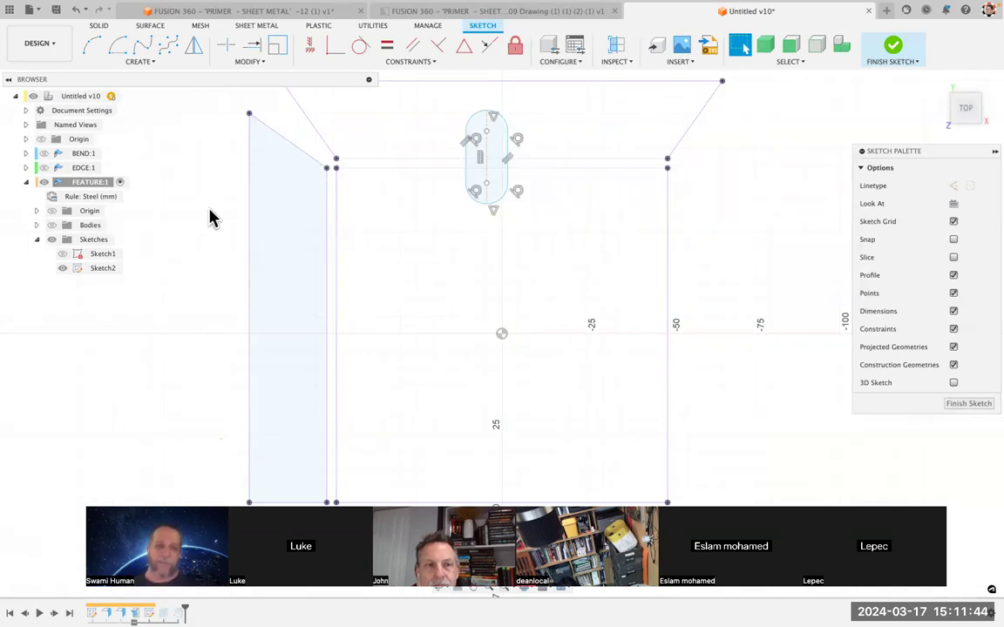
{"action": "left_click", "coordinate": [265, 225]}
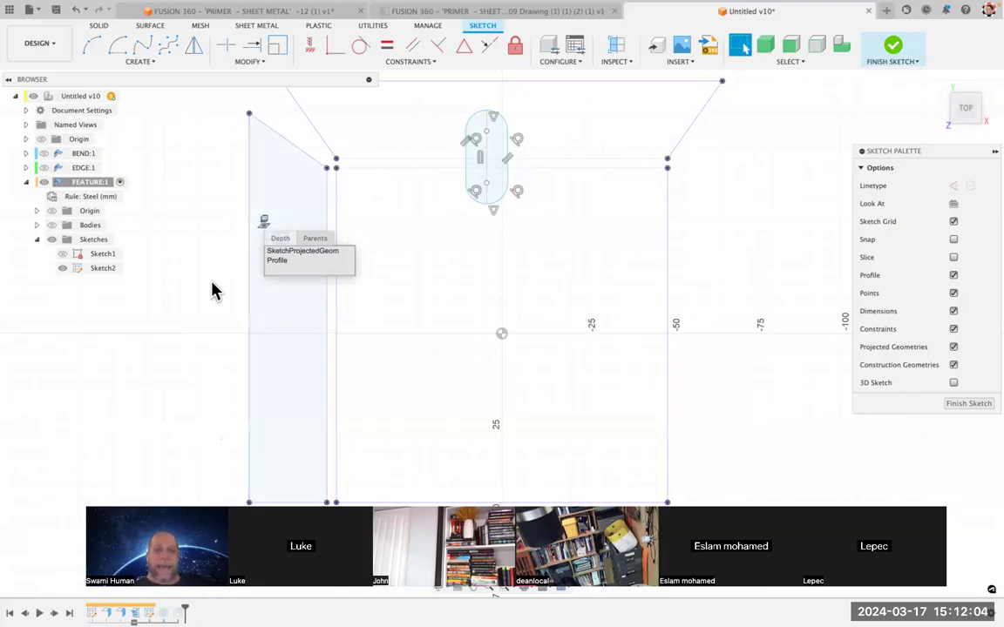
Step: Check the two projected construction lines bordering the bend at the slot, finish the sketch and show the bodies again
{"action": "scroll", "coordinate": [708, 175], "scroll_direction": "up", "scroll_amount": 5}
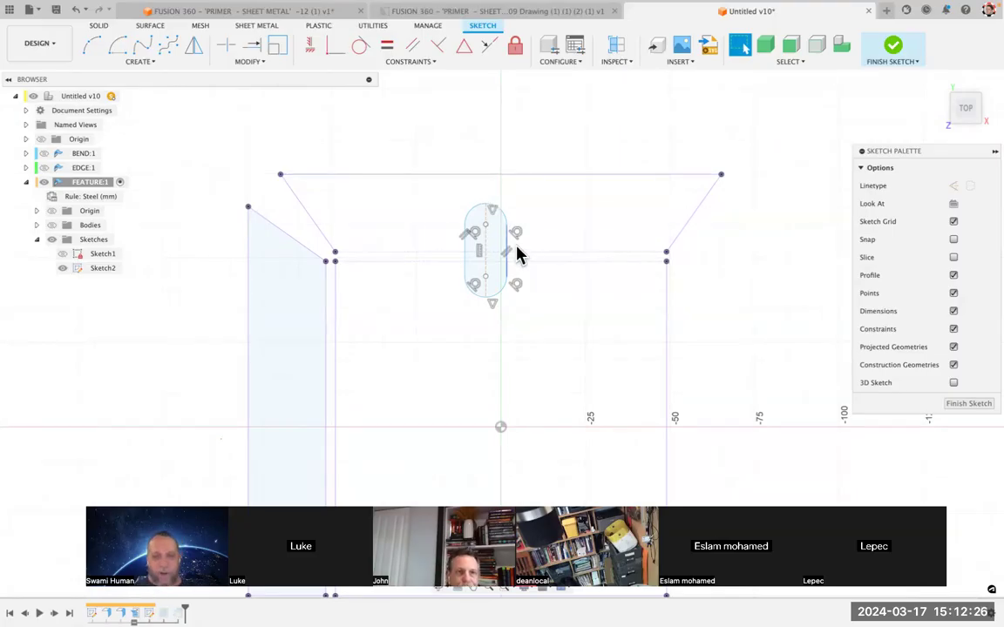
{"action": "left_click", "coordinate": [560, 253]}
{"action": "key", "text": "Escape"}
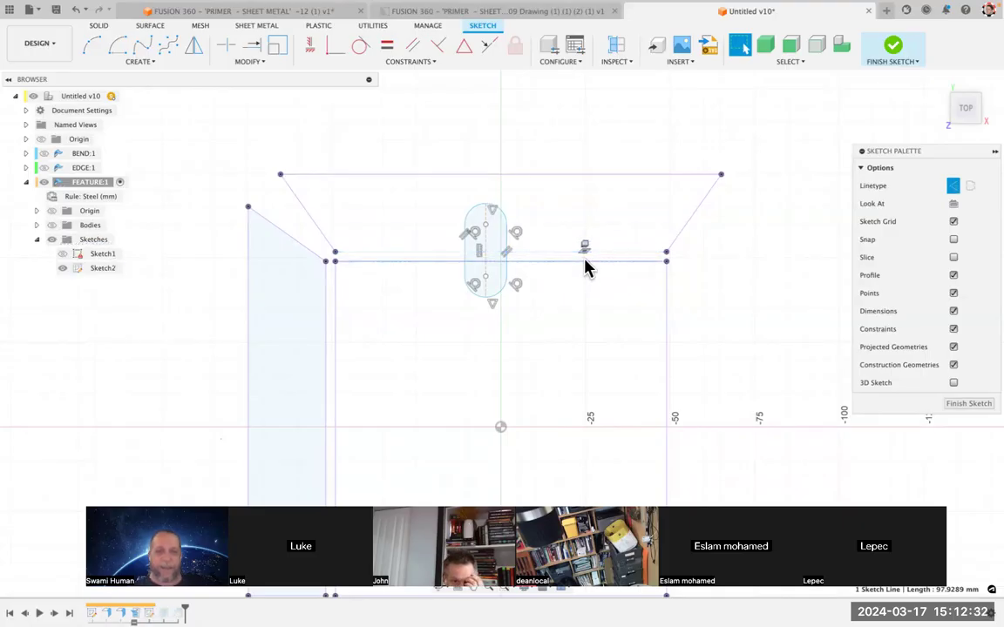
{"action": "left_click", "coordinate": [637, 254]}
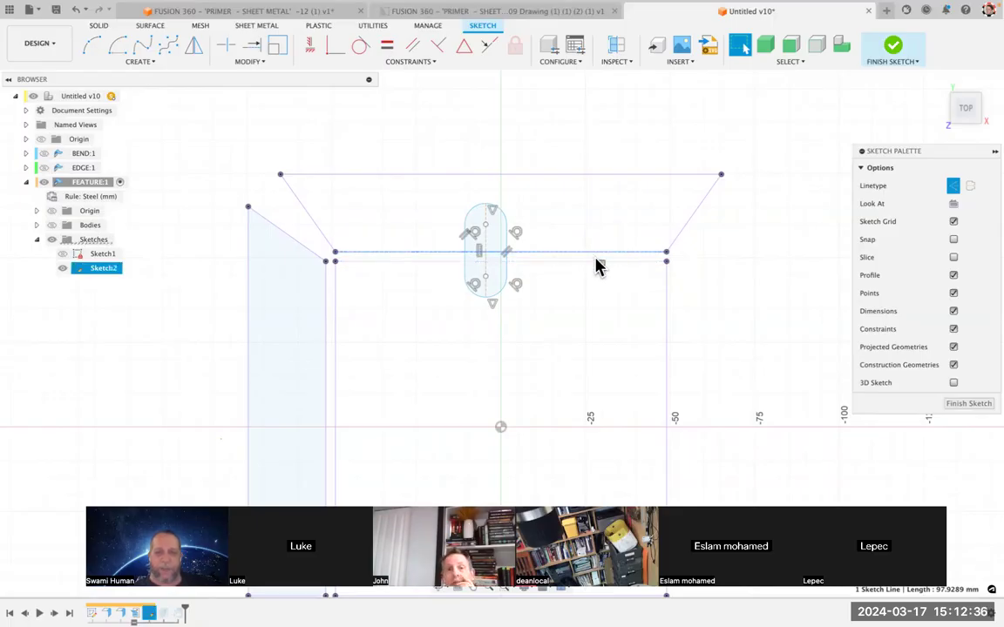
{"action": "key", "text": "Delete"}
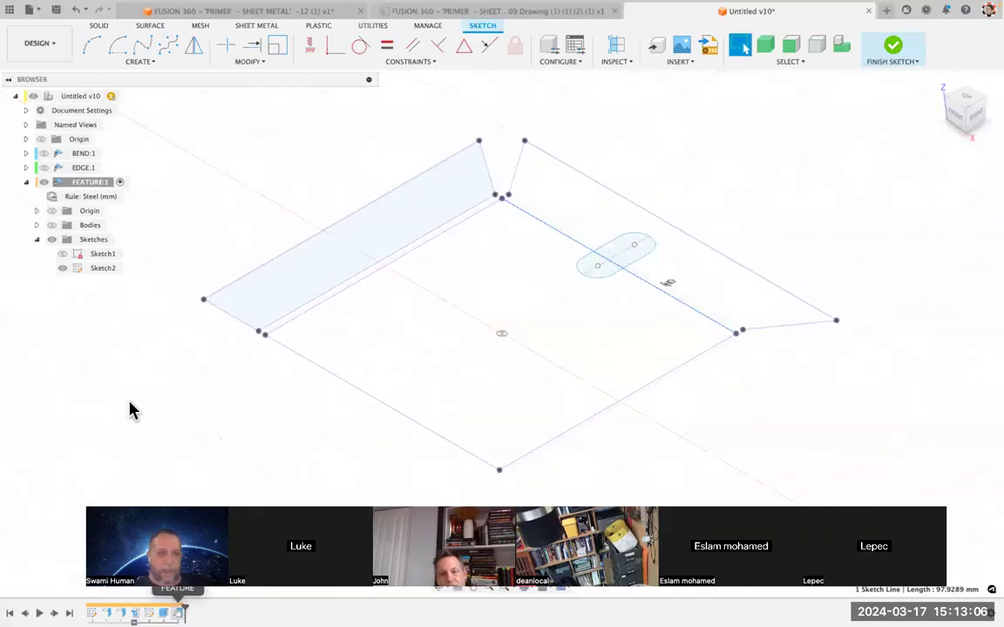
{"action": "left_click", "coordinate": [52, 225]}
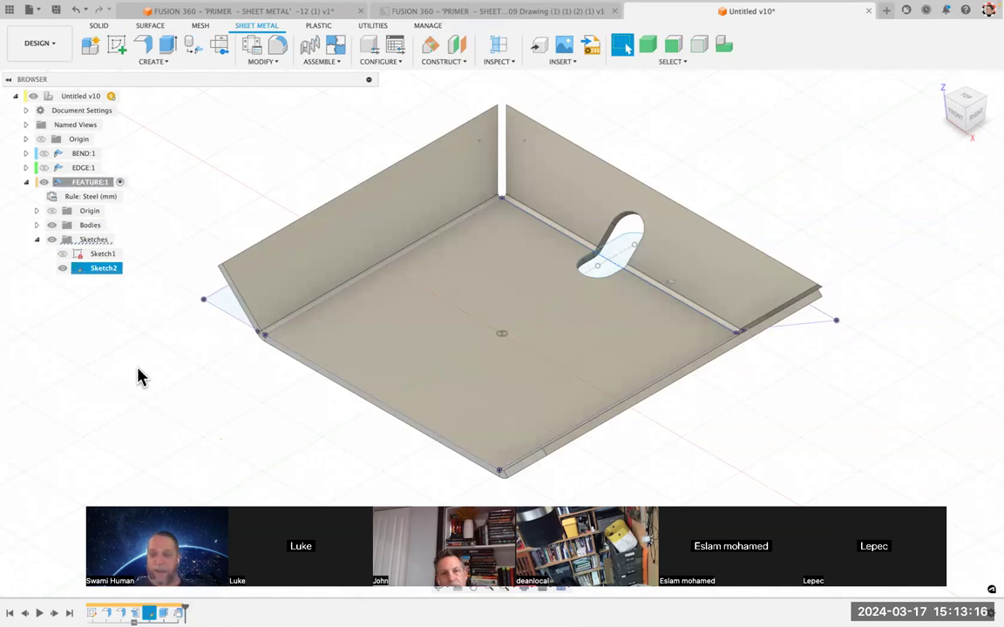
{"action": "mouse_move", "coordinate": [745, 11]}
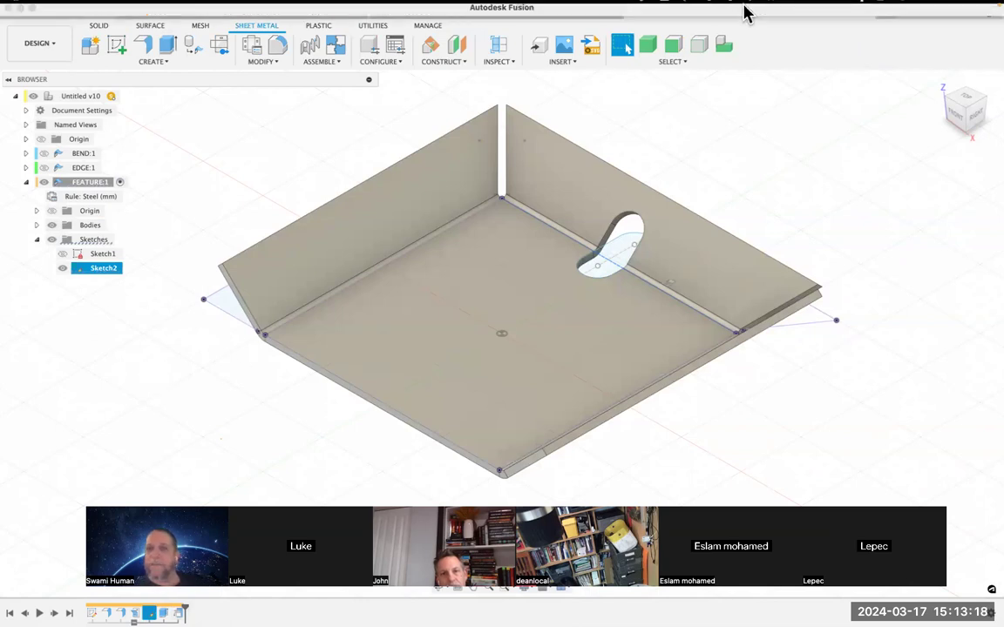
{"action": "left_click", "coordinate": [771, 8]}
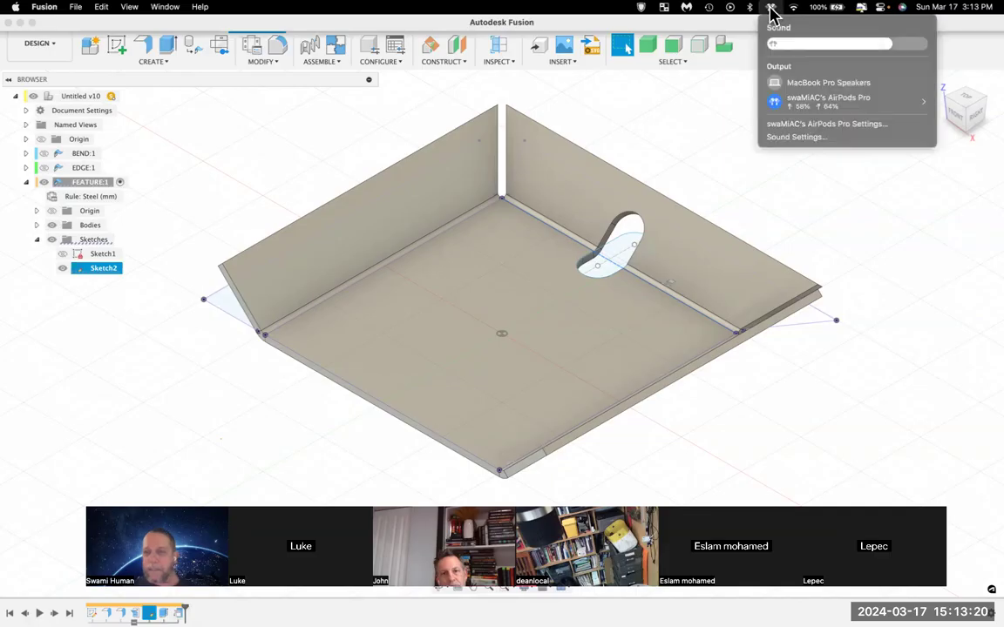
{"action": "left_click", "coordinate": [852, 224]}
{"action": "left_click", "coordinate": [853, 225]}
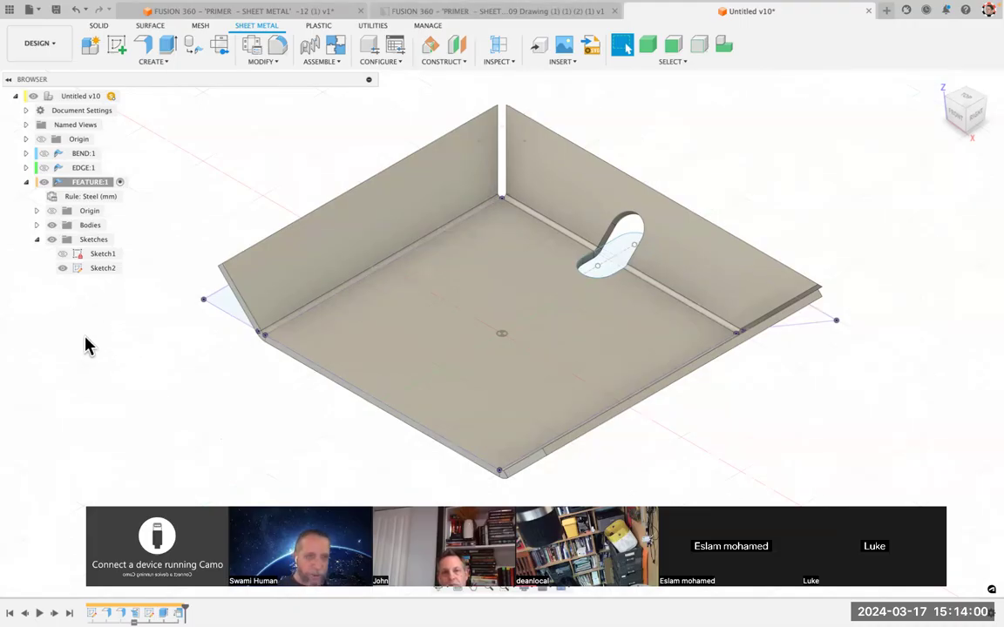
Step: Hide the FEATURE component
{"action": "left_click", "coordinate": [43, 183]}
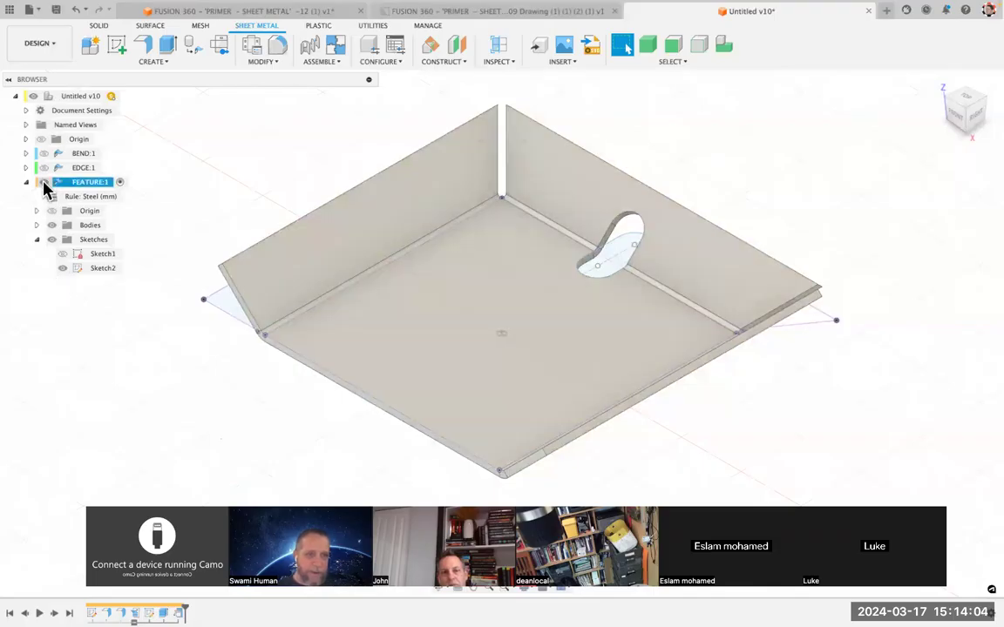
{"action": "left_click", "coordinate": [44, 182]}
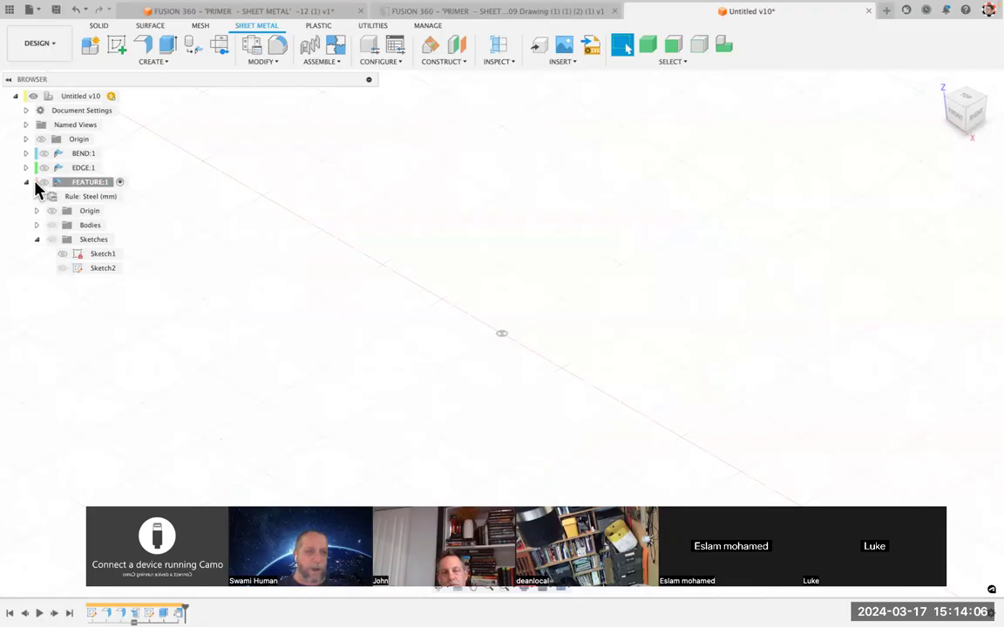
Step: Show the EDGE component and make it the active component
{"action": "left_click", "coordinate": [26, 182]}
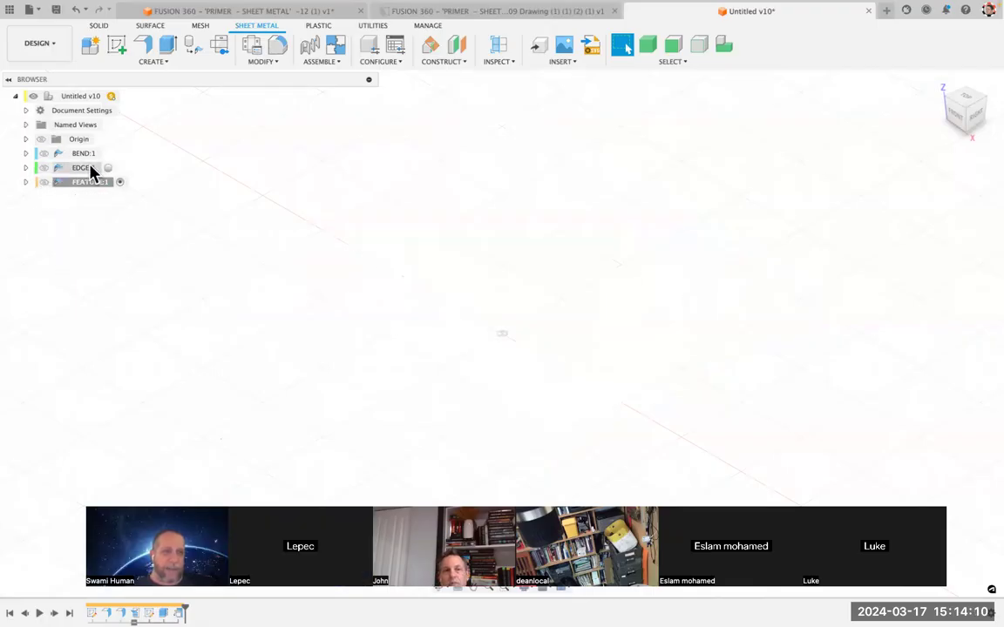
{"action": "left_click", "coordinate": [44, 169]}
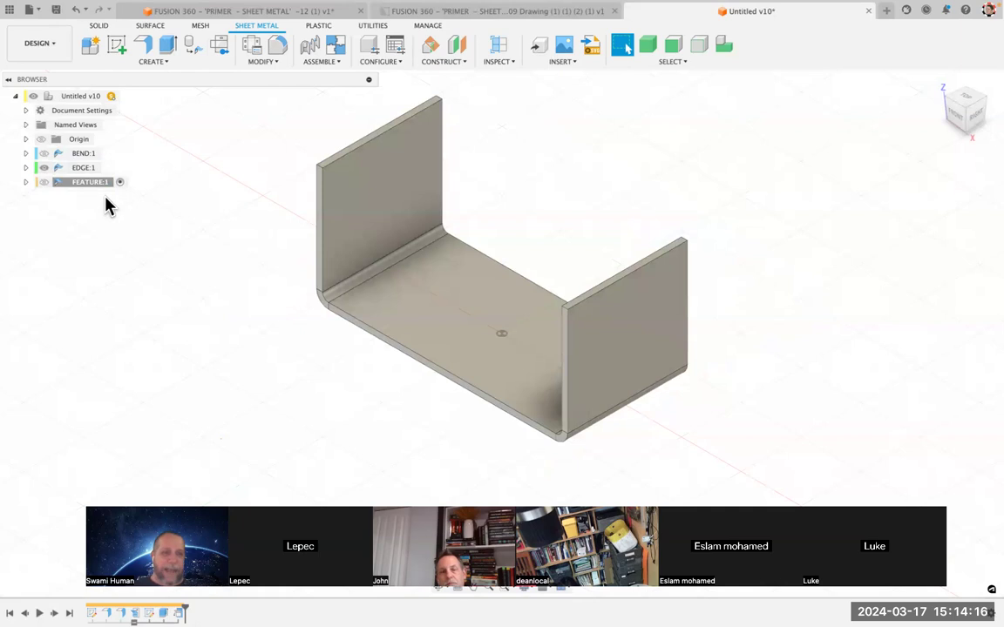
{"action": "left_click", "coordinate": [108, 167]}
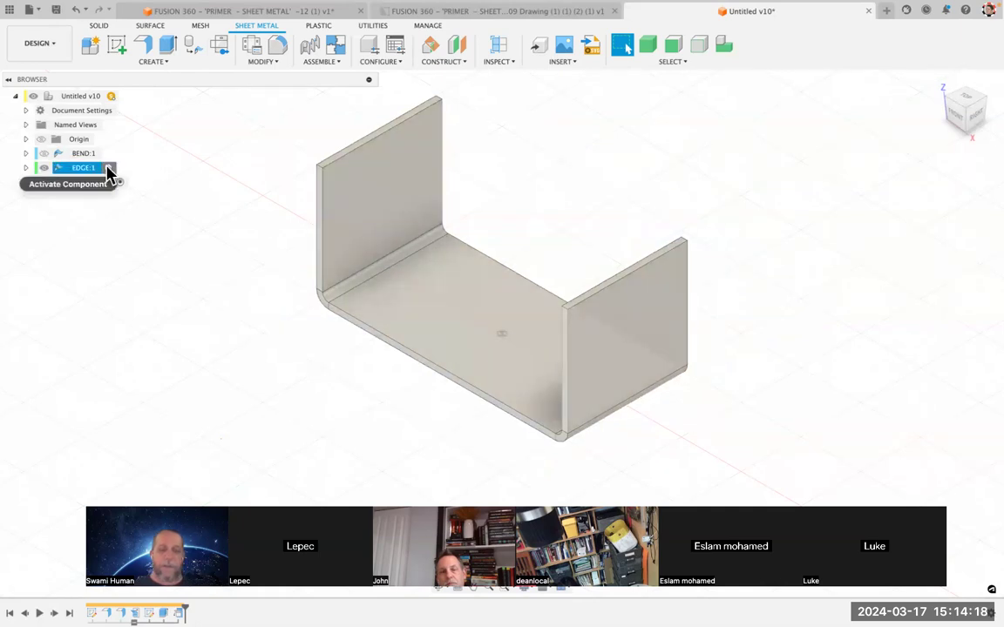
{"action": "left_click", "coordinate": [170, 356]}
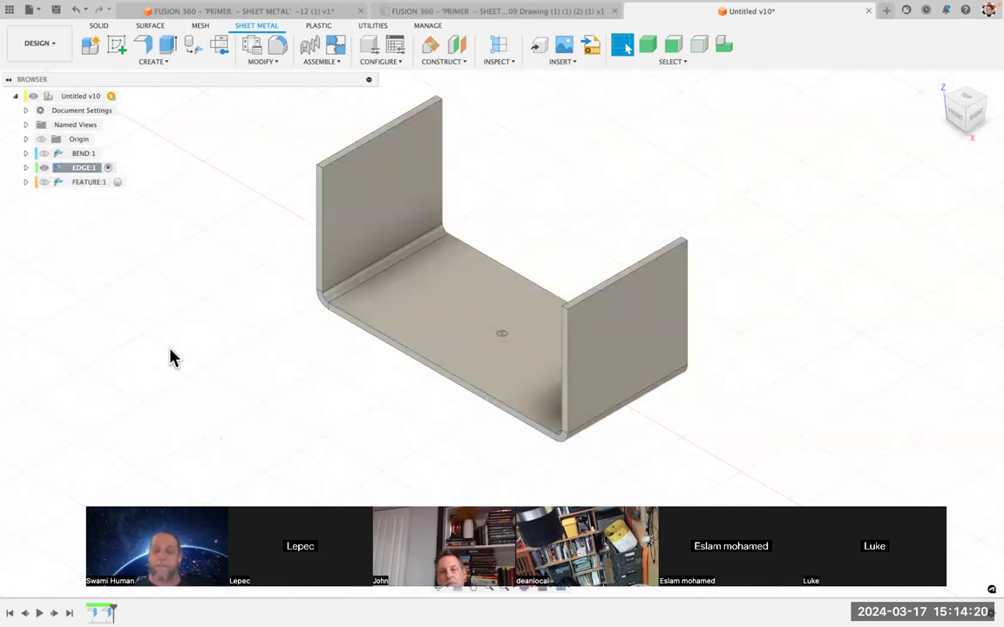
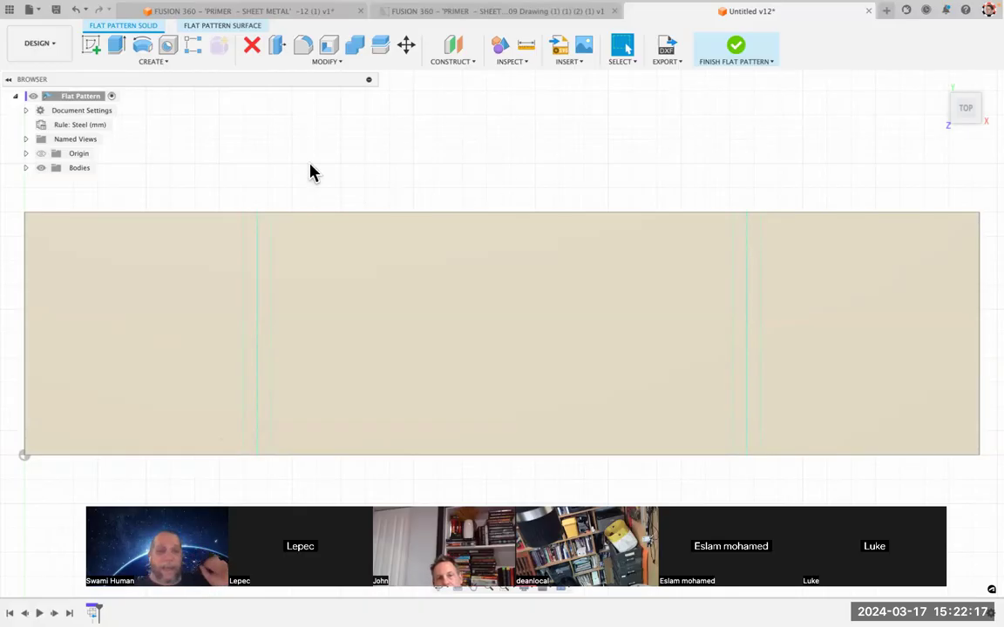
Step: Inspect the flat pattern's bend lines by selecting the Center Lines and Extent Lines groups in turn
{"action": "left_click", "coordinate": [25, 168]}
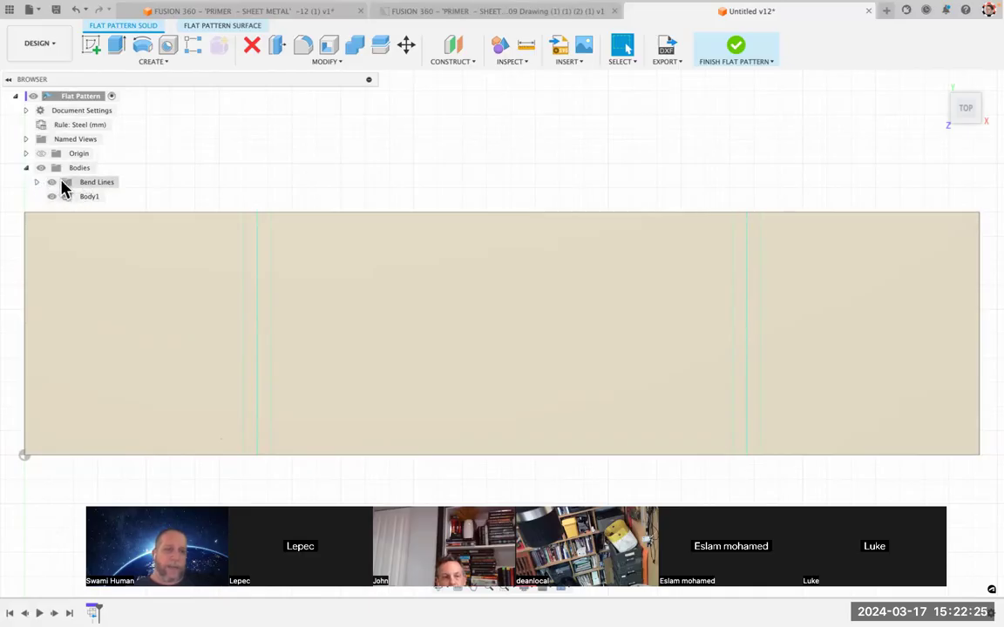
{"action": "left_click", "coordinate": [37, 183]}
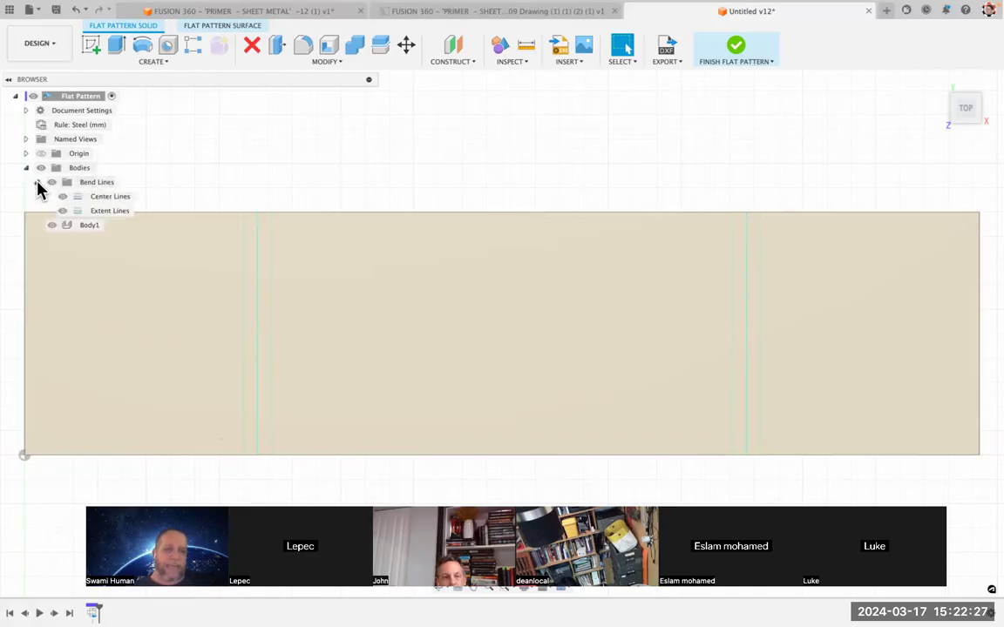
{"action": "left_click", "coordinate": [111, 197]}
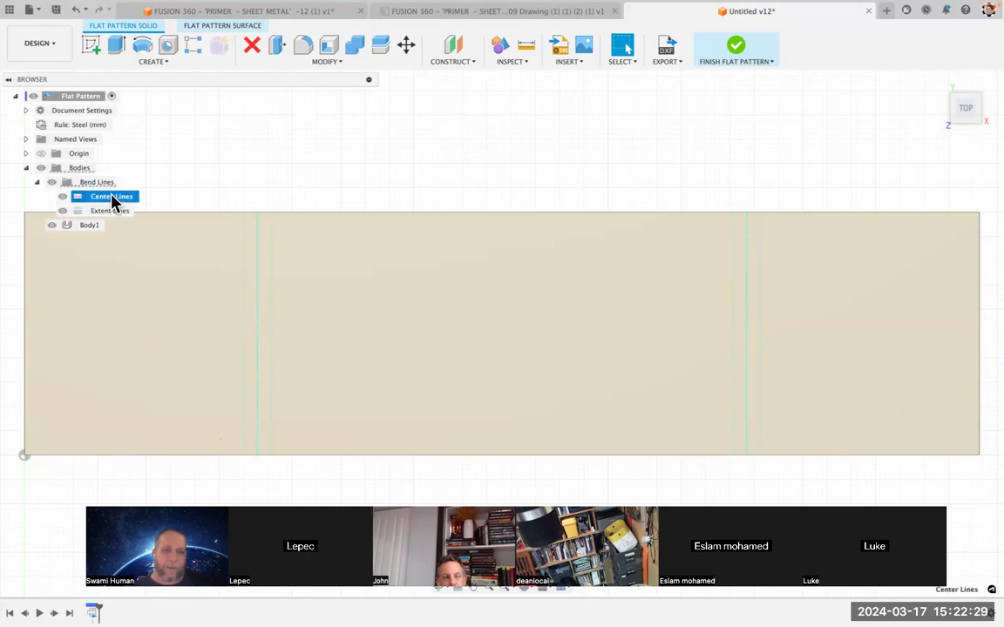
{"action": "left_click", "coordinate": [116, 215]}
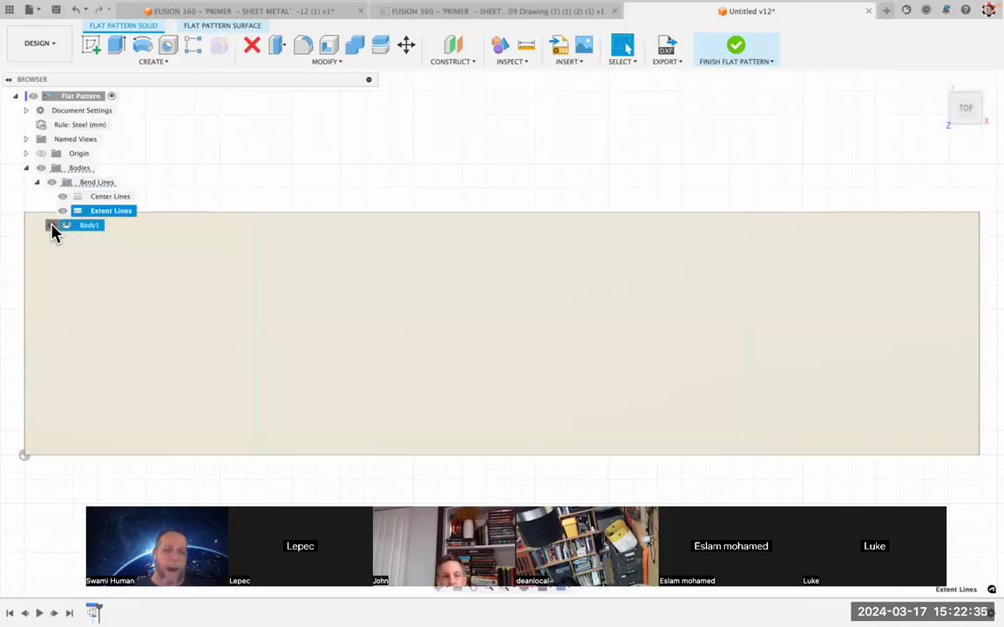
Step: Hide the flat pattern body, examine the center and extent lines of both bends, and show the body again
{"action": "left_click", "coordinate": [51, 226]}
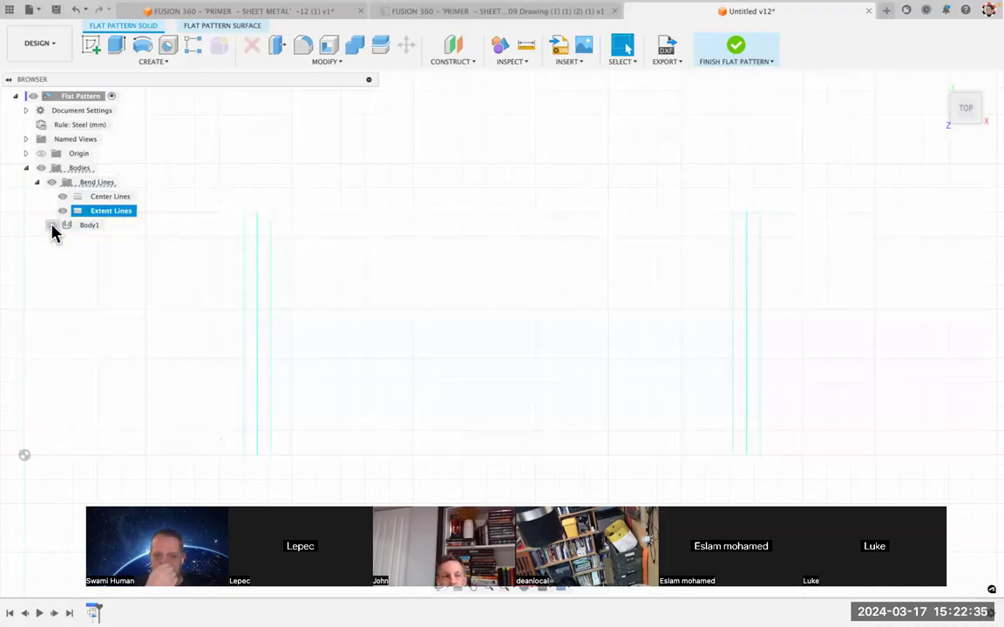
{"action": "left_click", "coordinate": [270, 295]}
{"action": "left_click", "coordinate": [258, 290]}
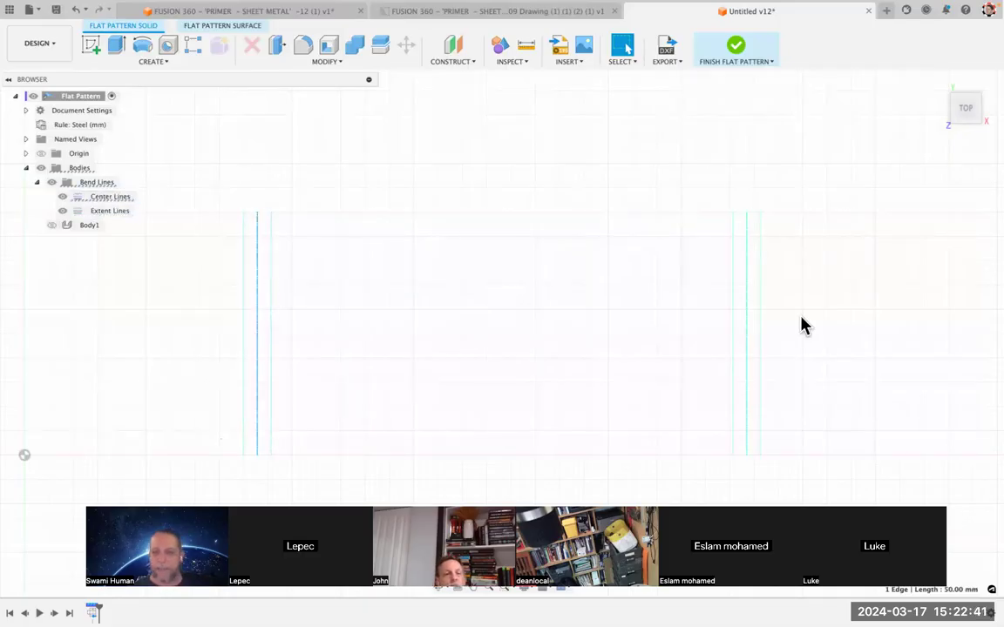
{"action": "left_click", "coordinate": [746, 339]}
{"action": "left_click", "coordinate": [760, 335]}
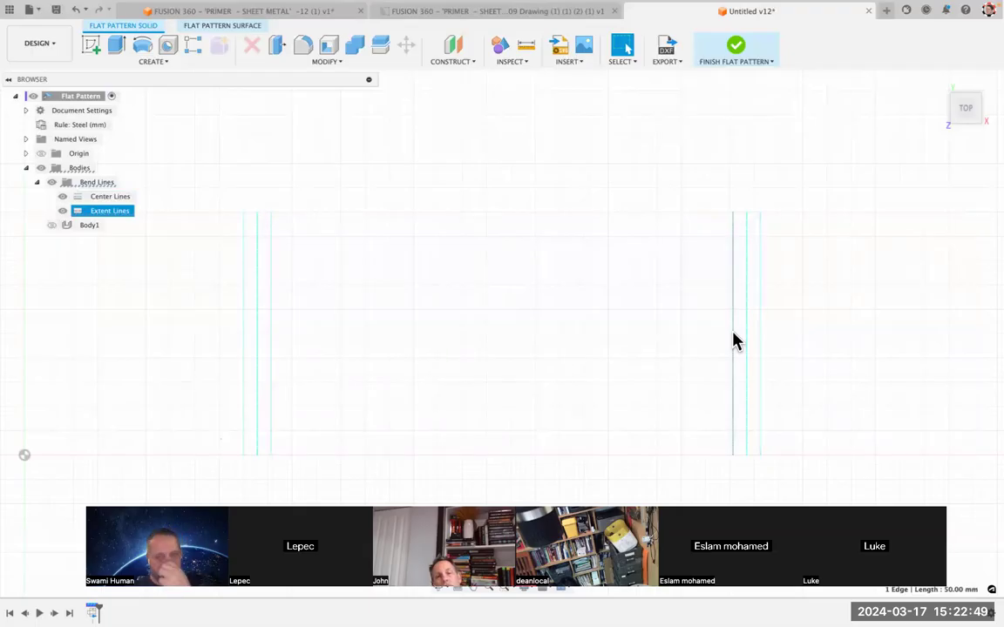
{"action": "left_click", "coordinate": [53, 228]}
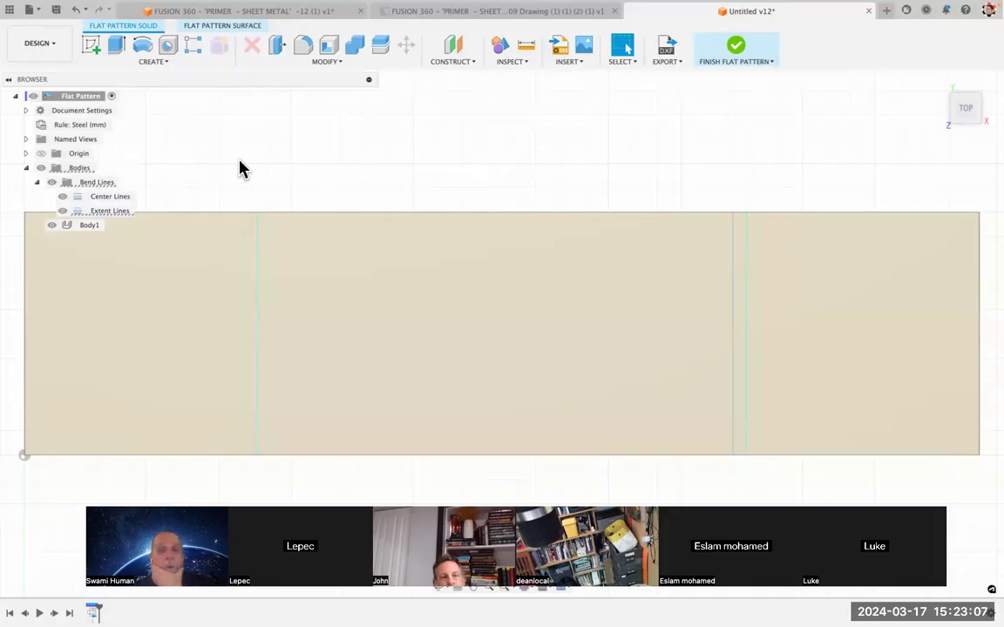
Step: Open the settings for exporting the flat pattern as DXF
{"action": "left_click", "coordinate": [676, 68]}
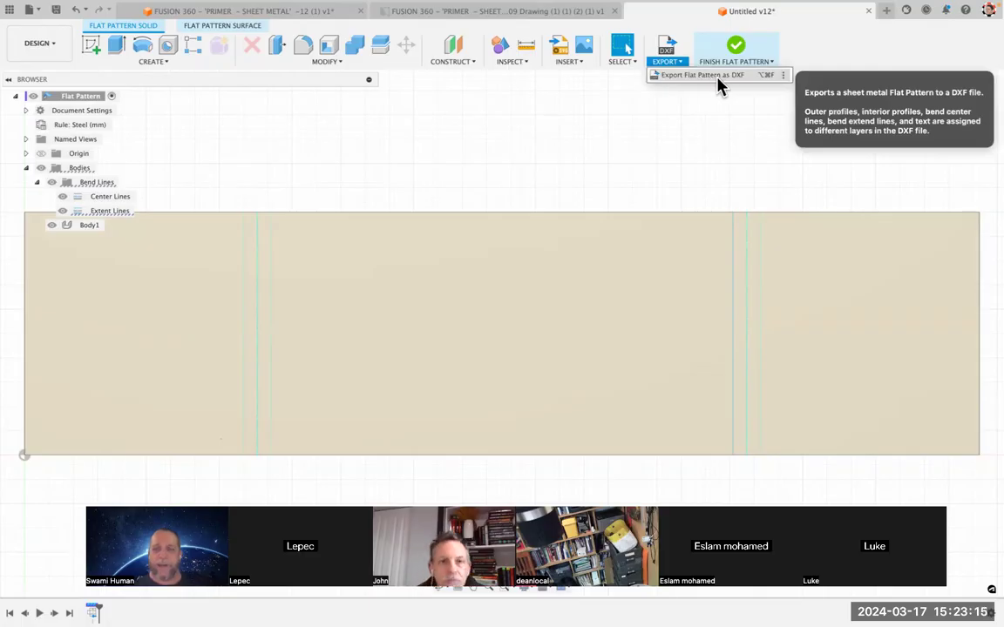
{"action": "left_click", "coordinate": [713, 75]}
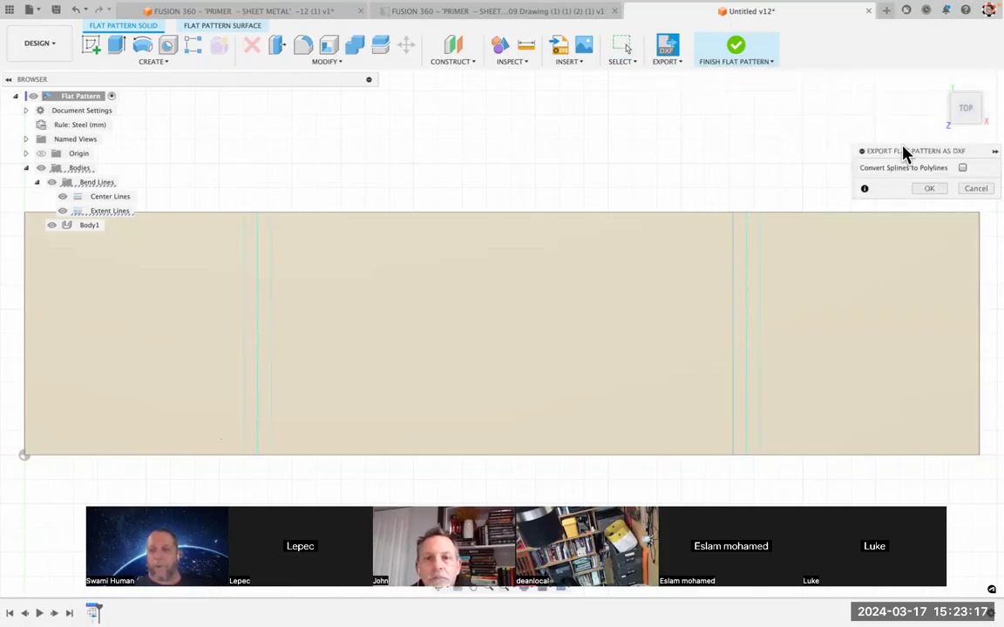
{"action": "left_click_drag", "start_coordinate": [909, 157], "coordinate": [782, 89]}
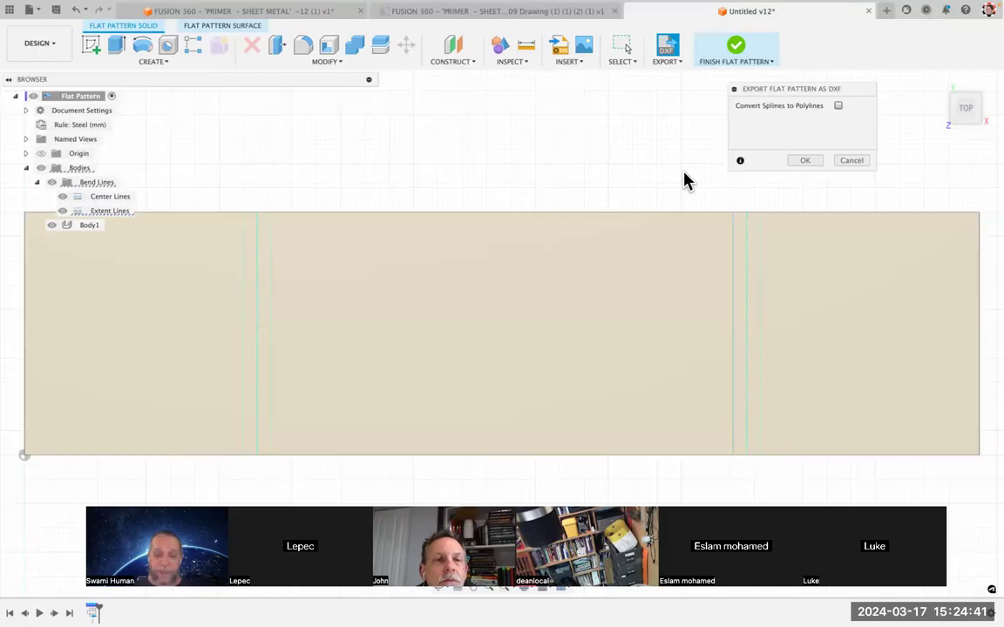
Step: Switch to flatpattern.dxf in Adobe Illustrator, select all its artwork and examine the contents of the OUTER_PROFILES layer
{"action": "key", "text": "ctrl+3"}
{"action": "key", "text": "ctrl+Up"}
{"action": "left_click", "coordinate": [507, 241]}
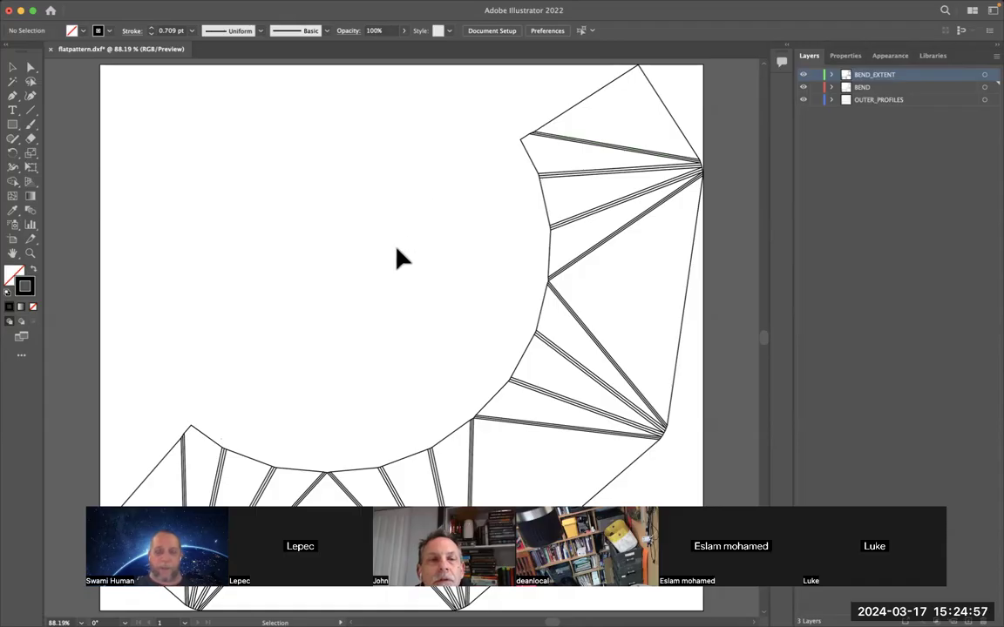
{"action": "key", "text": "super+a"}
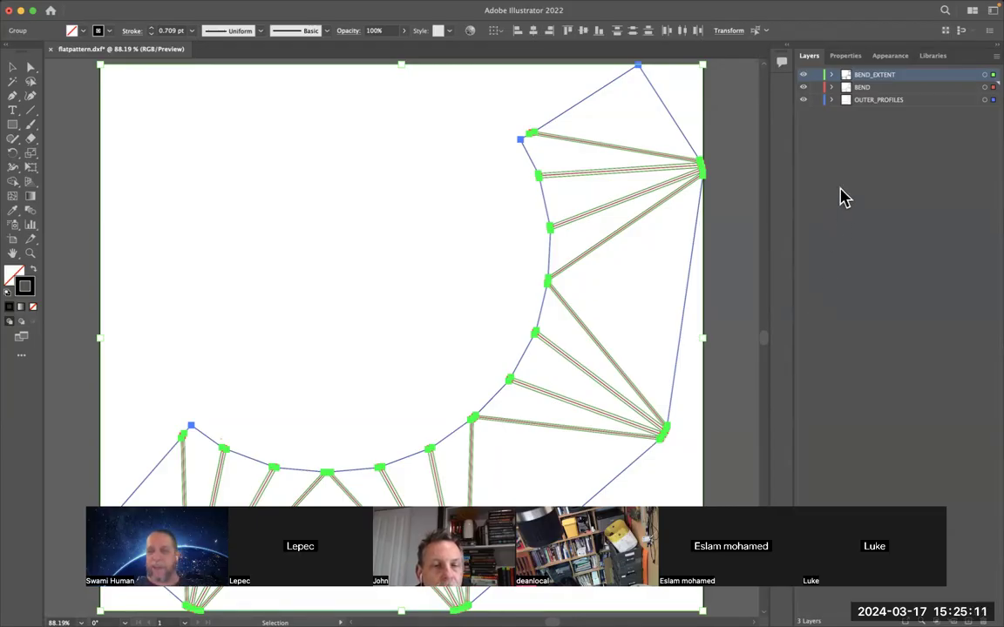
{"action": "left_click", "coordinate": [832, 101]}
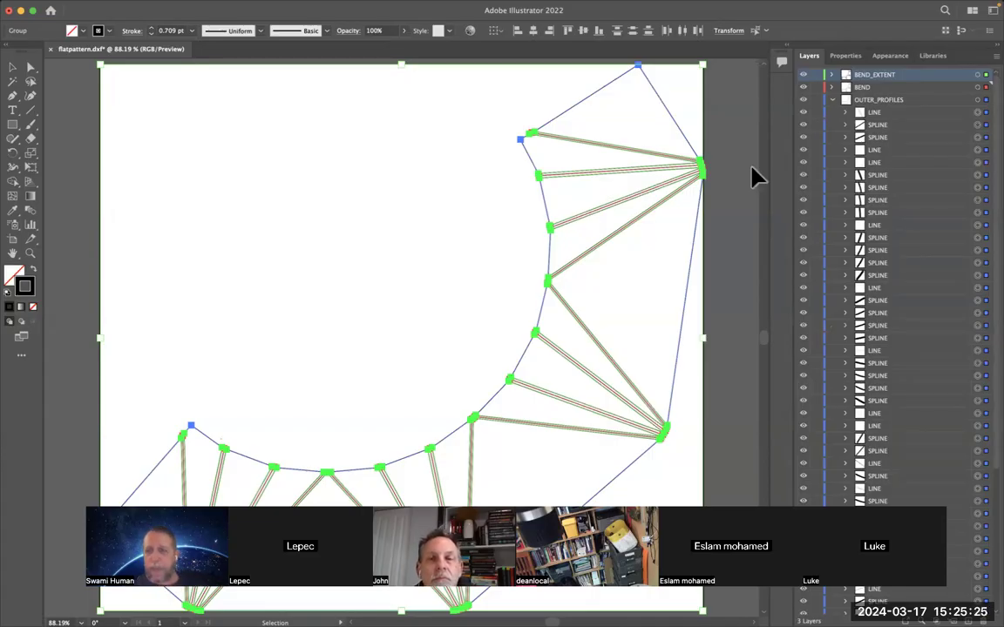
{"action": "left_click", "coordinate": [832, 101]}
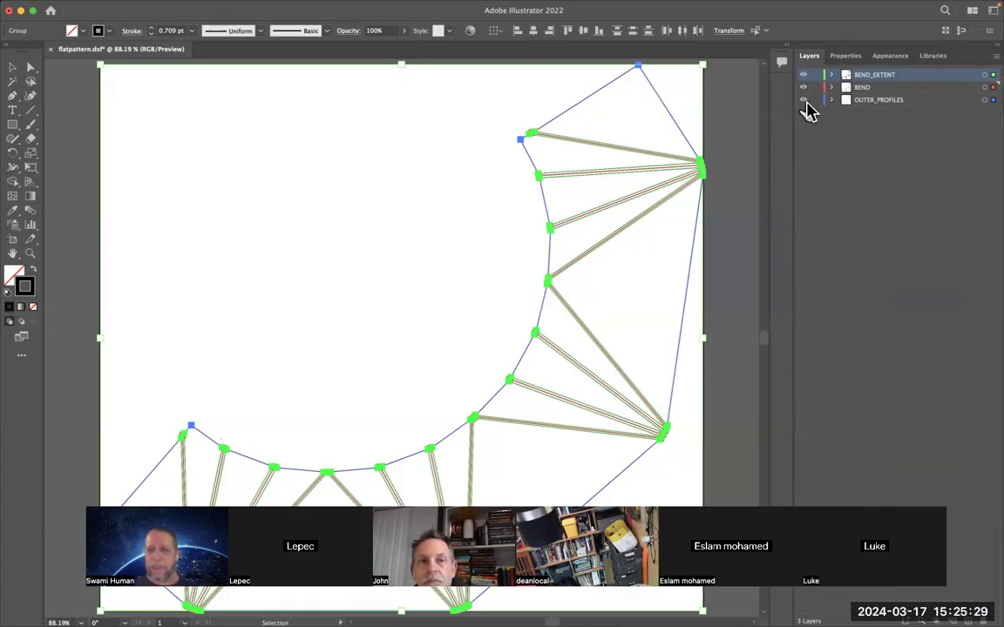
Step: Toggle the visibility of the OUTER_PROFILES layer and hide the BEND and BEND_EXTENT layers to isolate the part's outline
{"action": "left_click", "coordinate": [804, 100]}
{"action": "left_click", "coordinate": [804, 100]}
{"action": "left_click", "coordinate": [805, 100]}
{"action": "left_click", "coordinate": [804, 100]}
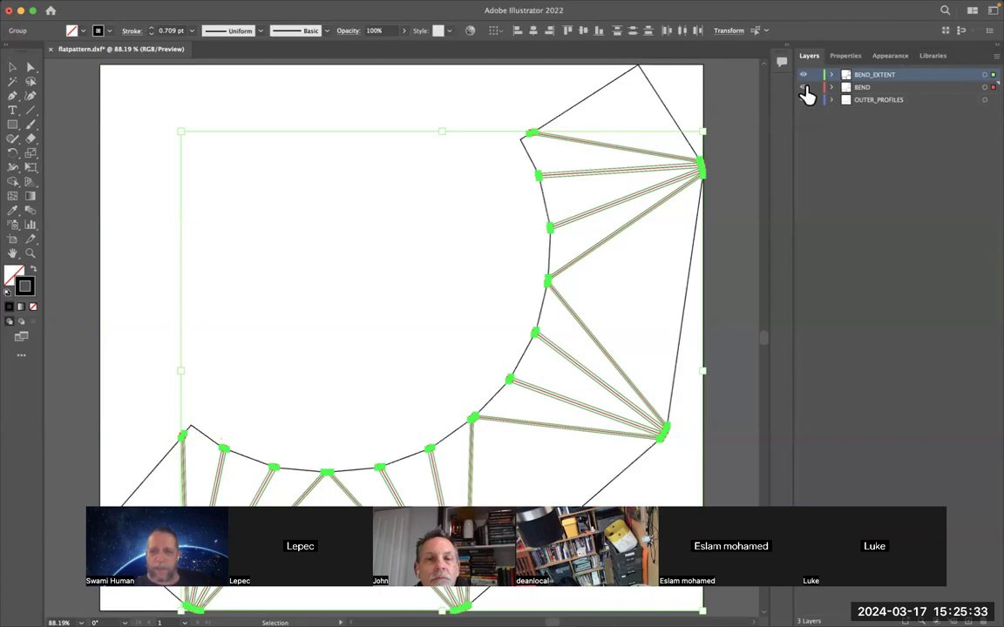
{"action": "left_click", "coordinate": [804, 87]}
{"action": "left_click", "coordinate": [804, 75]}
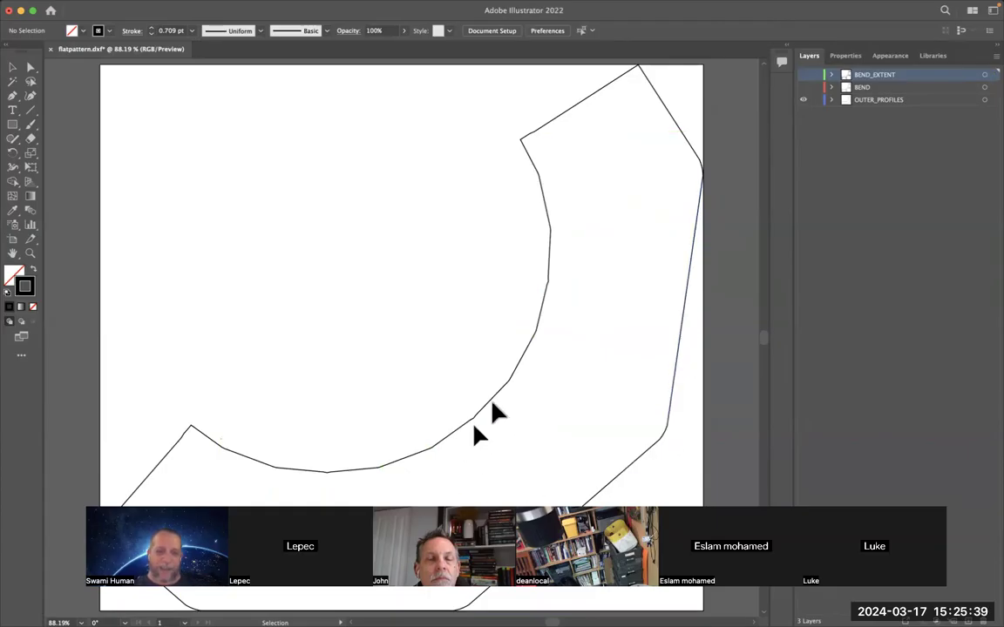
Step: Show the BEND_EXTENT and BEND layers again, toggling BEND_EXTENT to compare the bend extents with the center lines
{"action": "left_click", "coordinate": [802, 88]}
{"action": "left_click", "coordinate": [802, 87]}
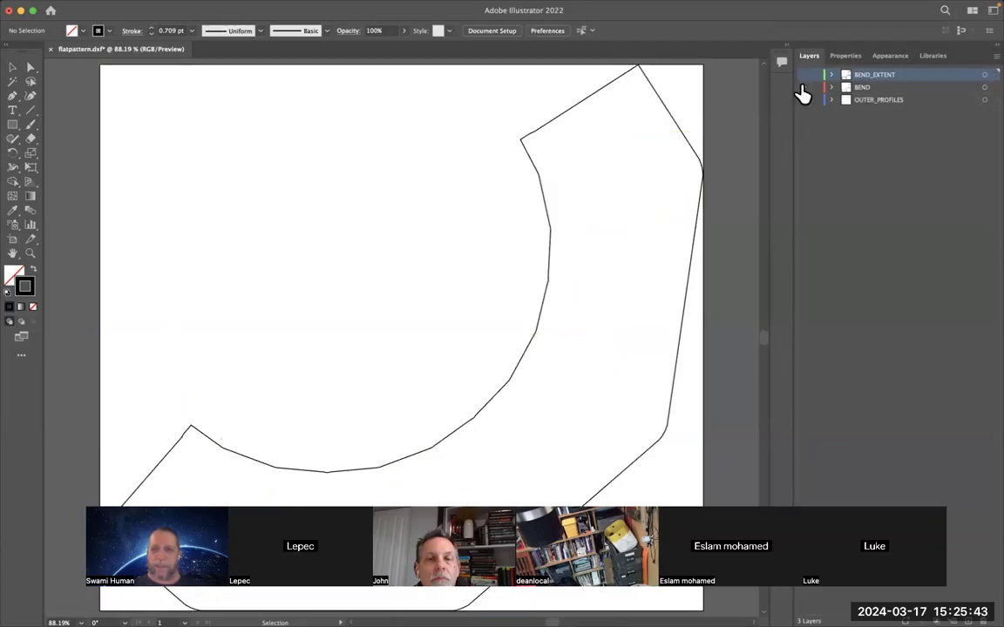
{"action": "left_click", "coordinate": [802, 75]}
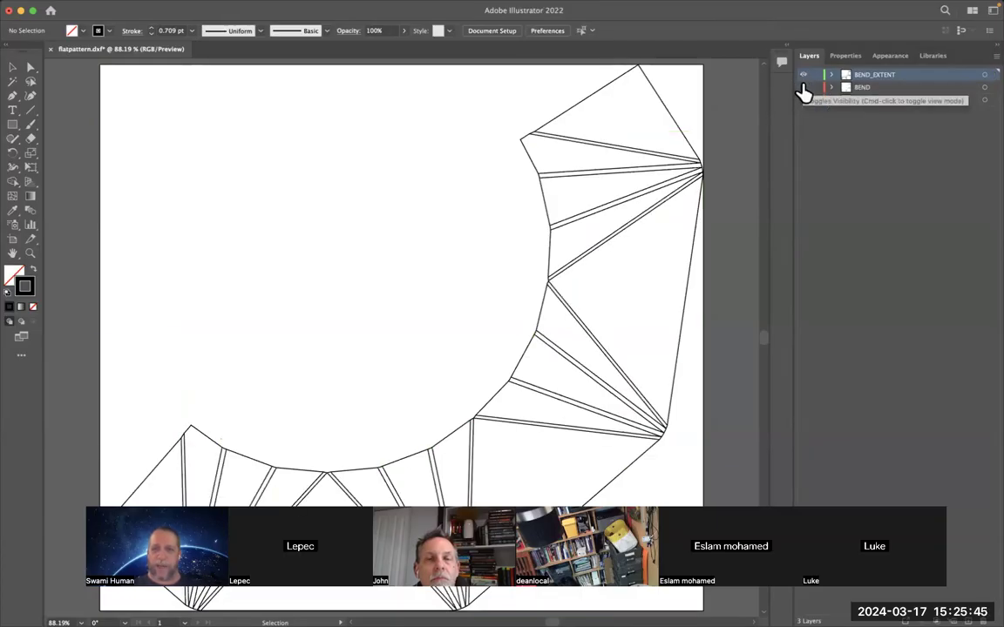
{"action": "left_click", "coordinate": [802, 87]}
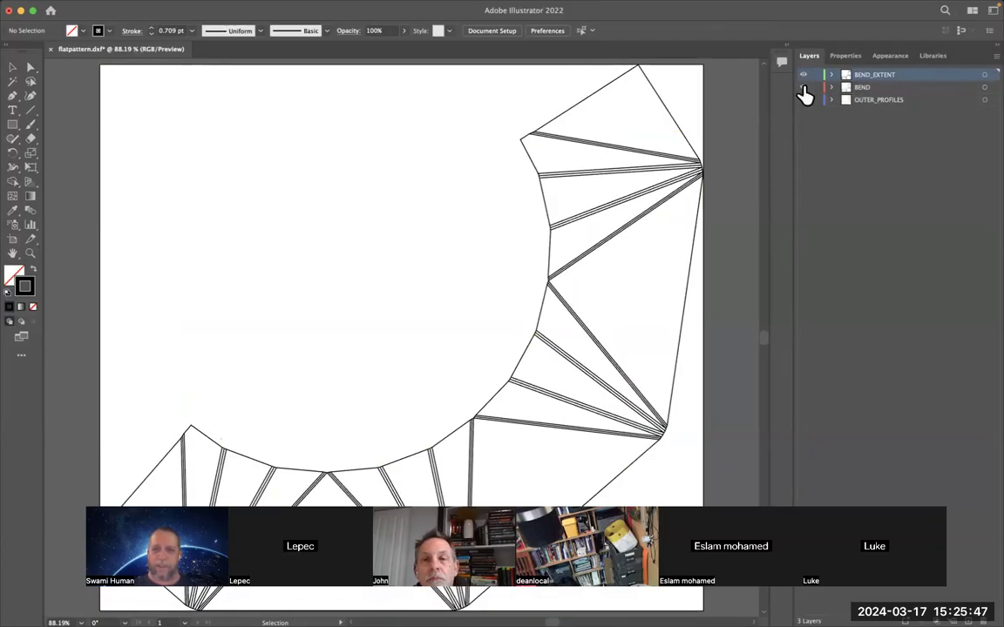
{"action": "left_click", "coordinate": [803, 76]}
{"action": "left_click", "coordinate": [803, 76]}
{"action": "left_click", "coordinate": [803, 76]}
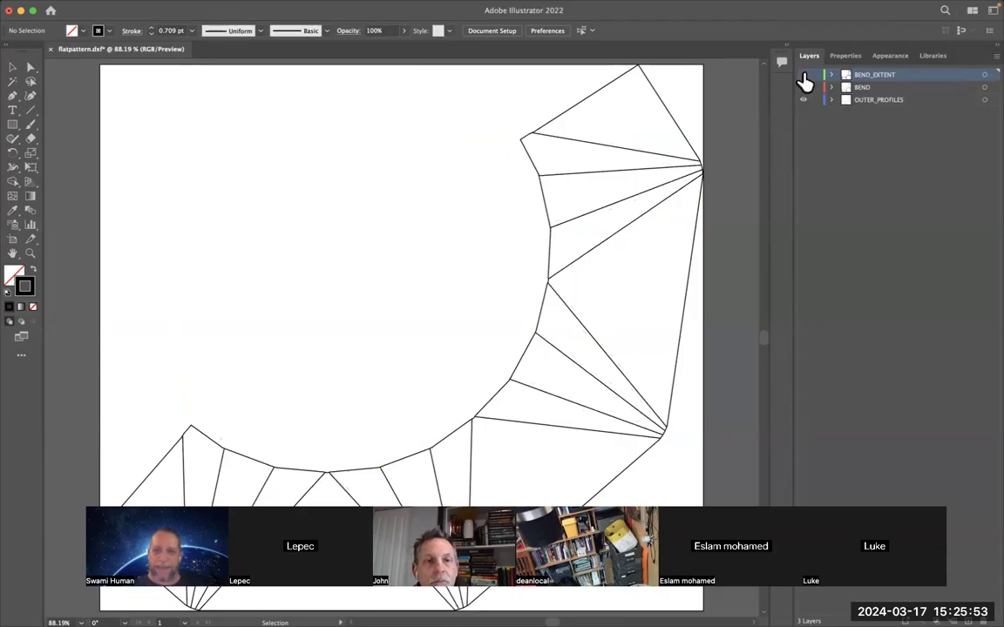
{"action": "left_click", "coordinate": [803, 76]}
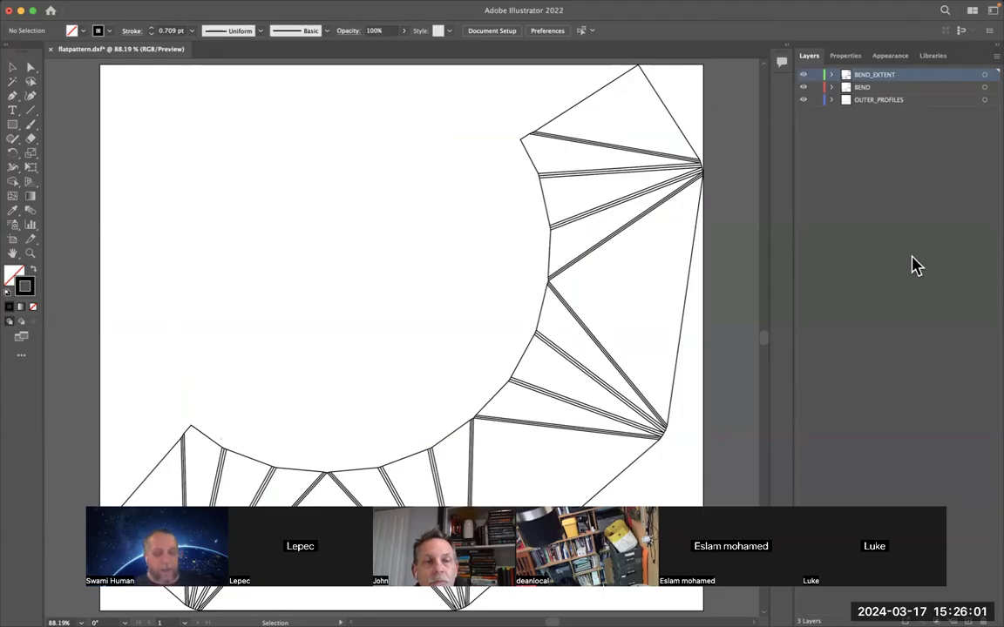
Step: Switch back to Fusion 360 and cancel the DXF export
{"action": "key", "text": "super+Tab"}
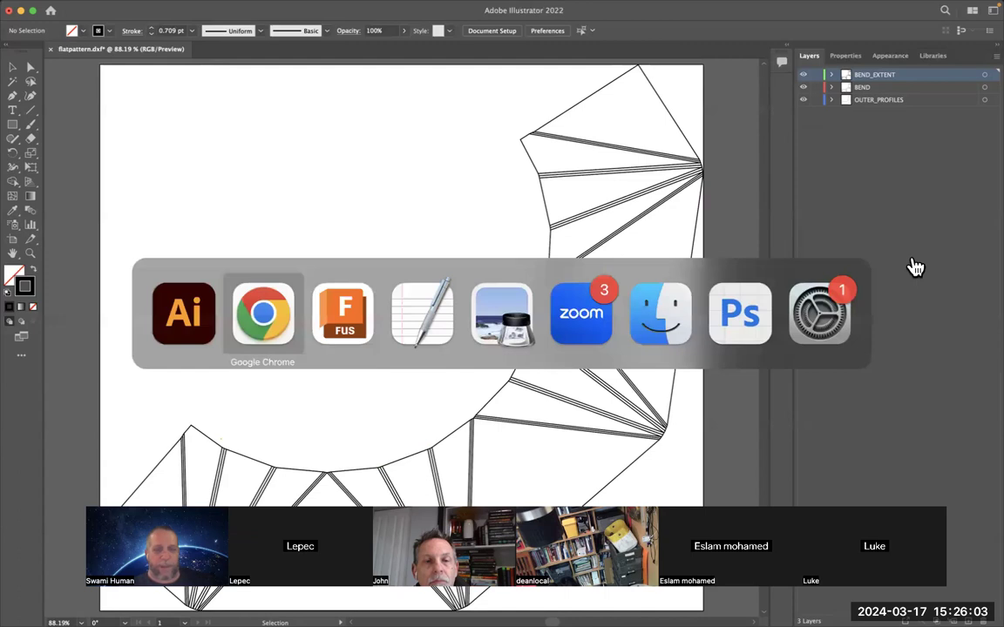
{"action": "key", "text": "super+Tab"}
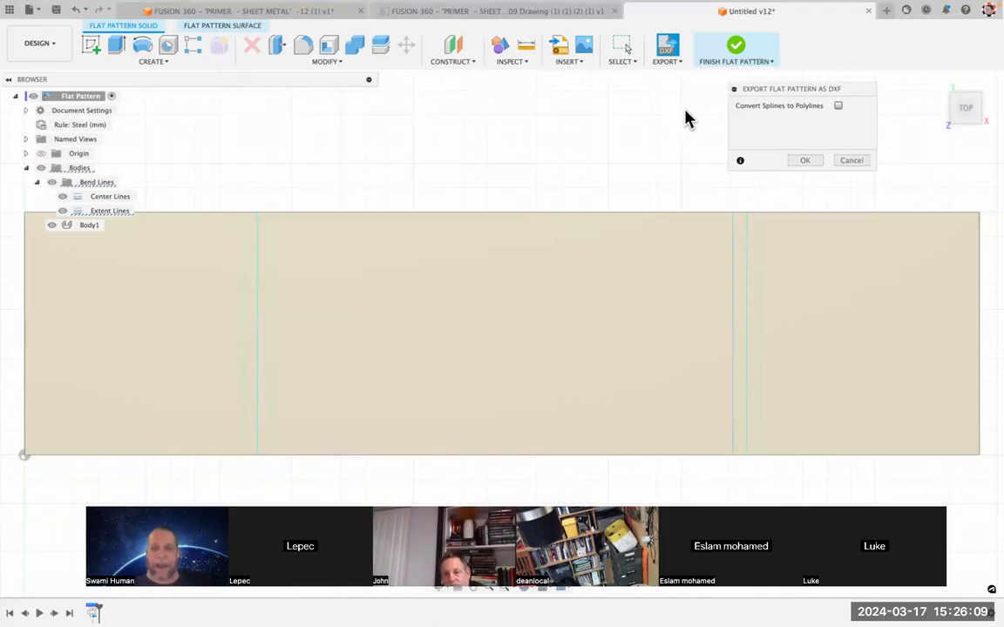
{"action": "left_click", "coordinate": [851, 161]}
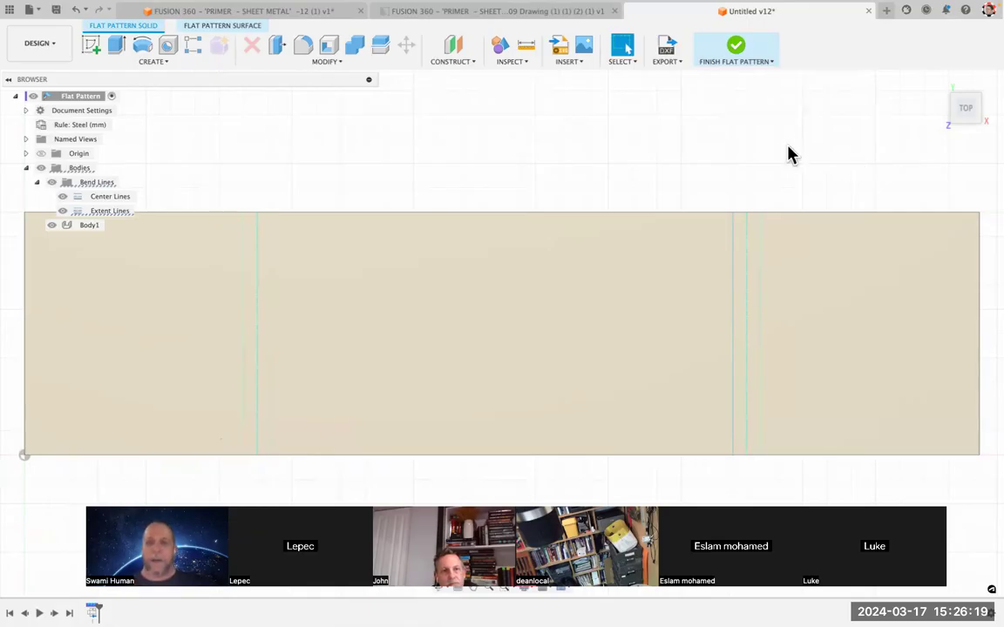
Step: Finish the flat pattern and save the design as a new version
{"action": "left_click", "coordinate": [739, 52]}
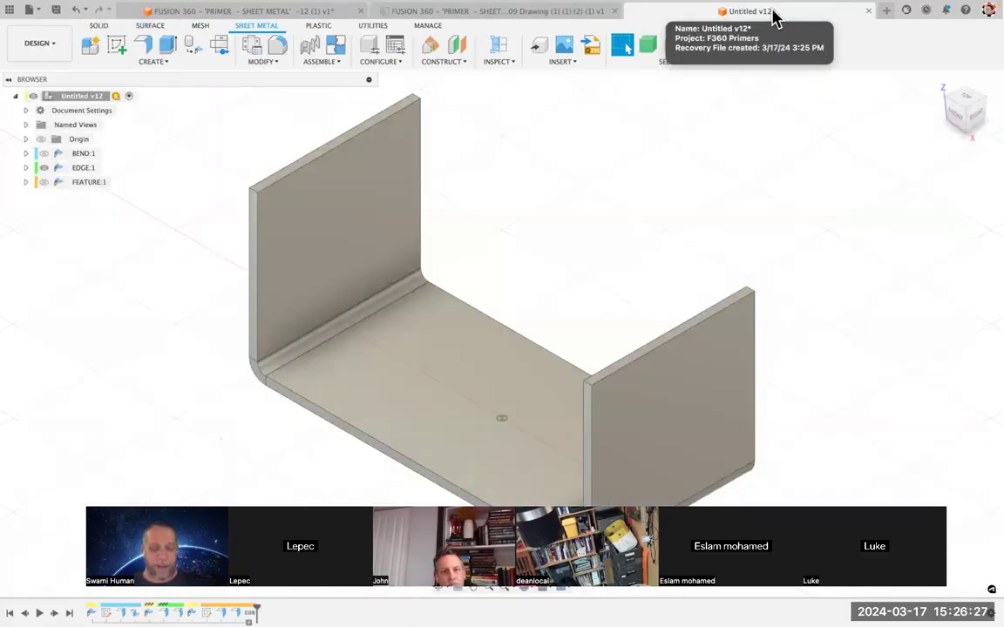
{"action": "key", "text": "super+s"}
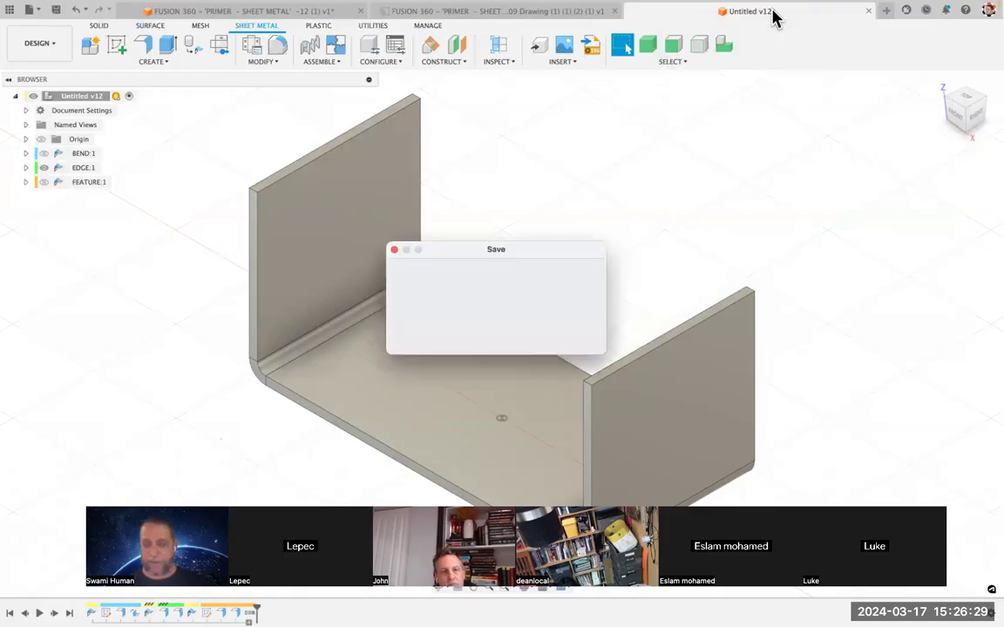
{"action": "key", "text": "Return"}
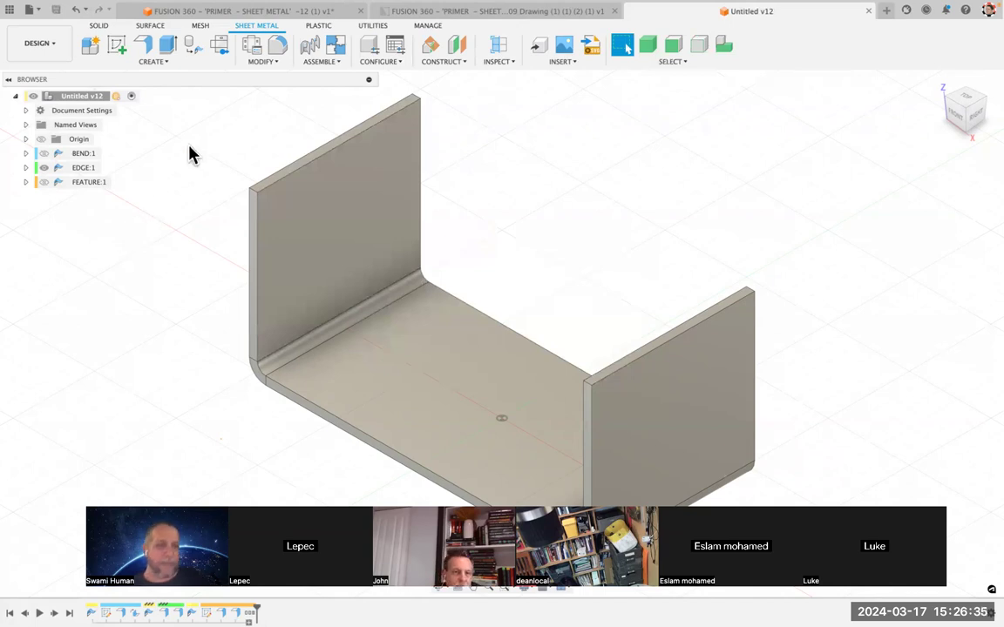
Step: Open the EDGE component's existing flat pattern from its browser entry to view it, and finish the flat pattern
{"action": "left_click", "coordinate": [27, 171]}
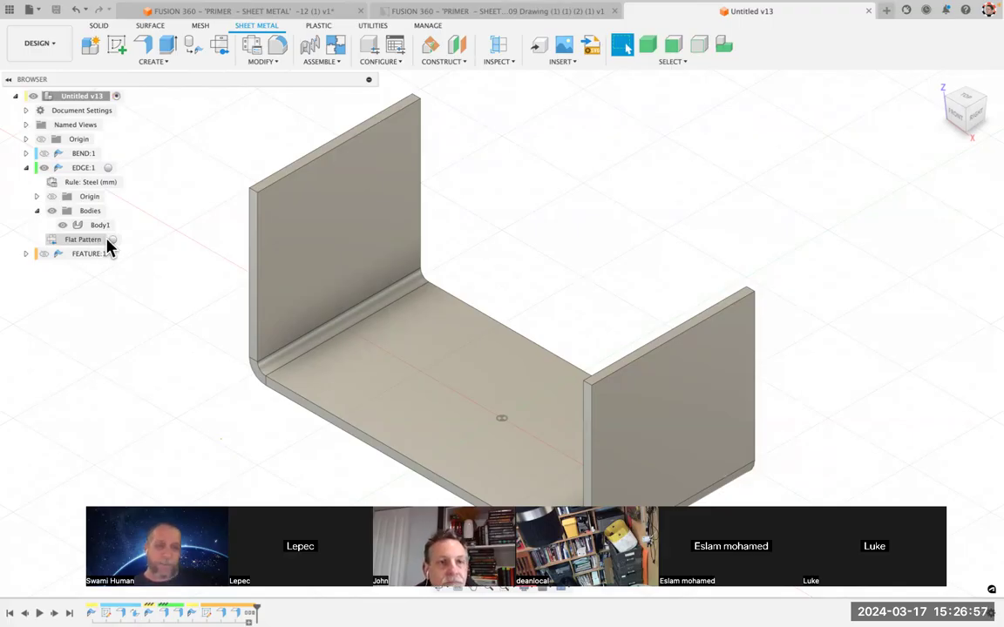
{"action": "left_click", "coordinate": [105, 244]}
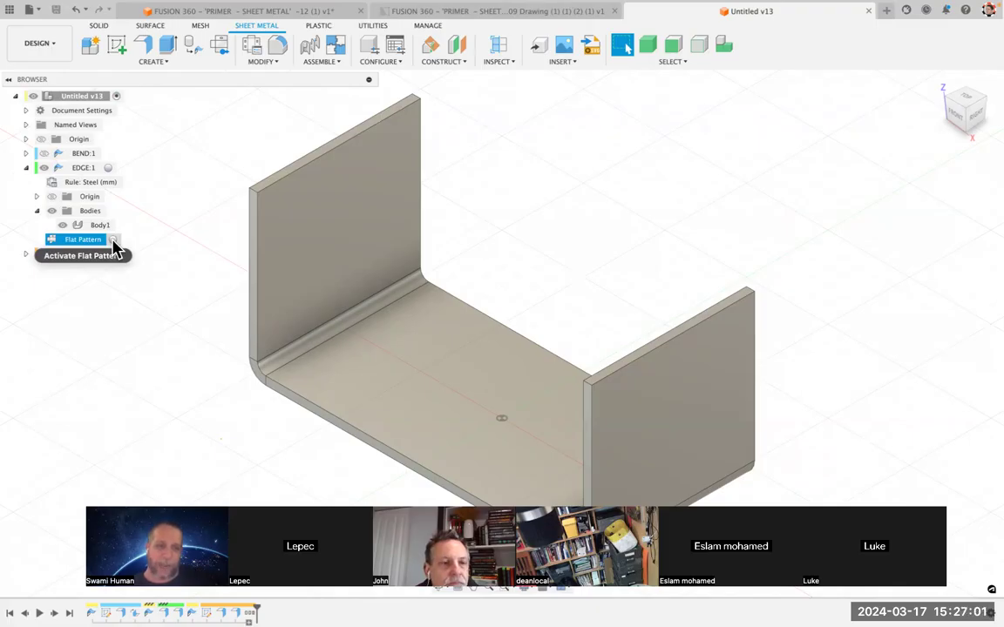
{"action": "left_click", "coordinate": [113, 240]}
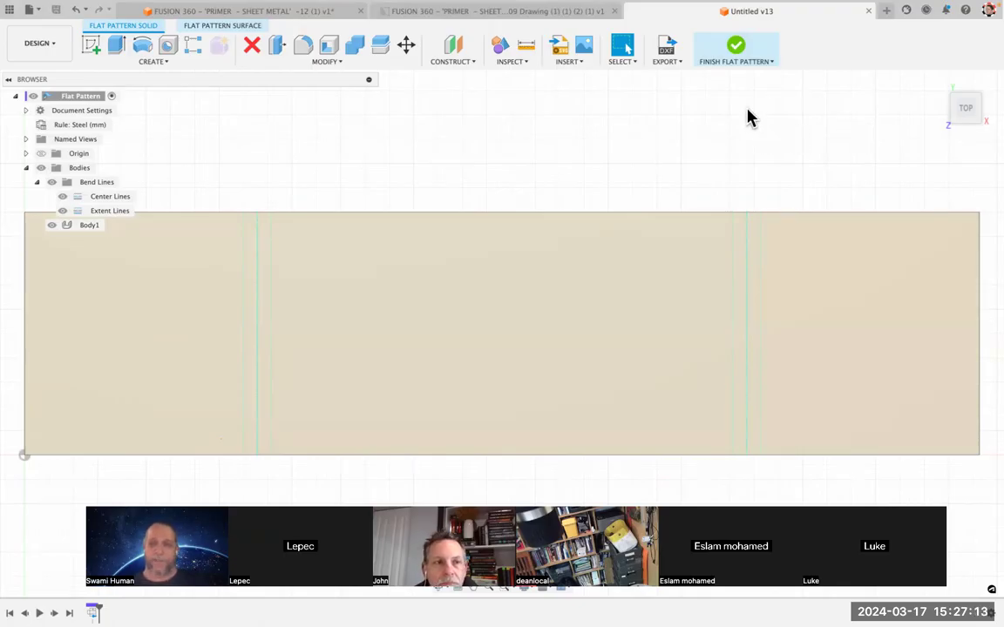
{"action": "left_click", "coordinate": [737, 49]}
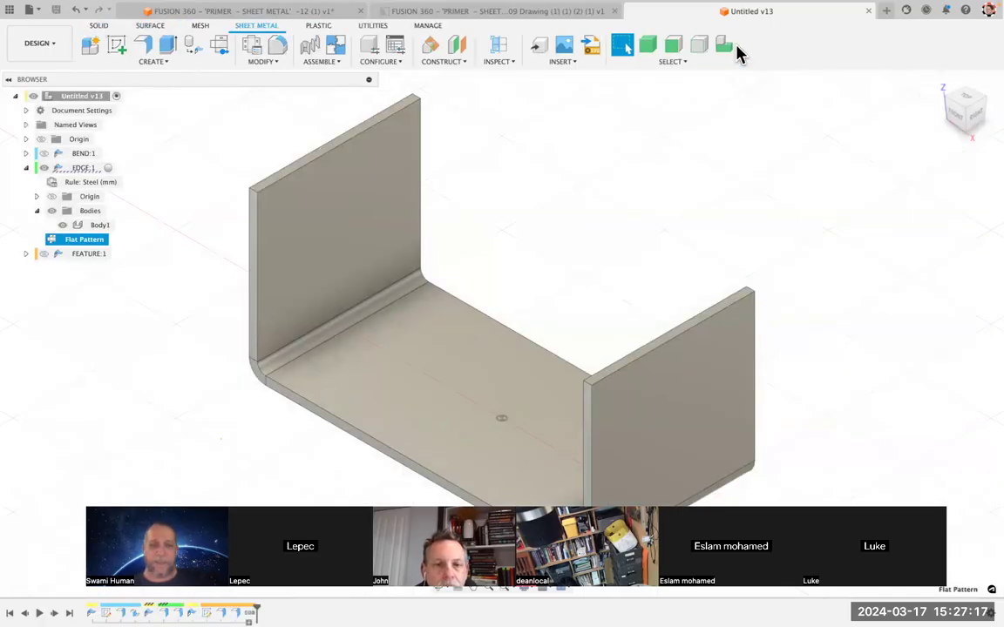
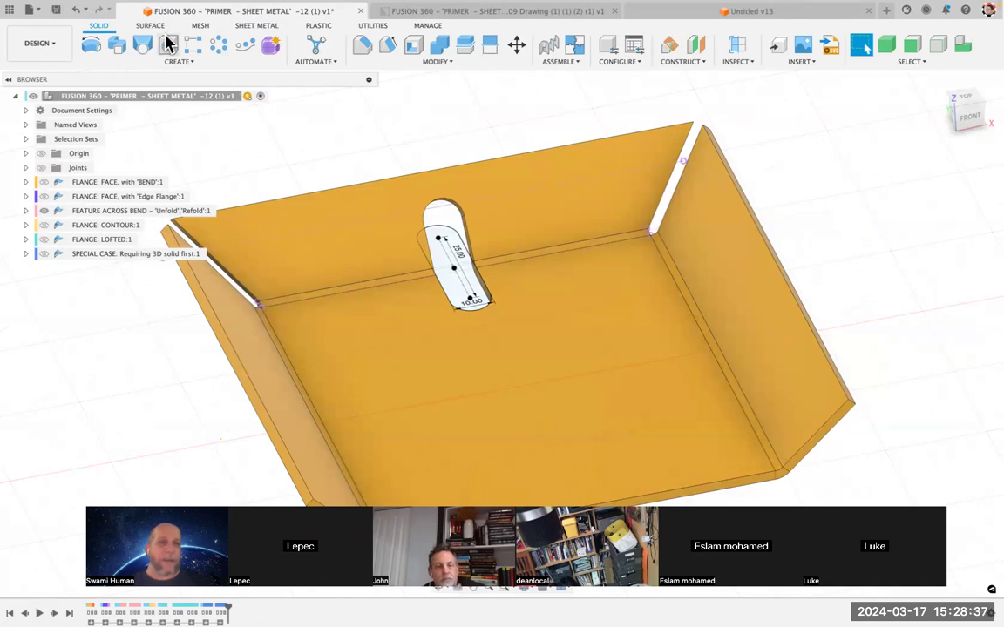
Step: Switch the sheet metal primer design to the Manufacture workspace and restore the named overview of the 'Edge Flange' part
{"action": "left_click", "coordinate": [31, 53]}
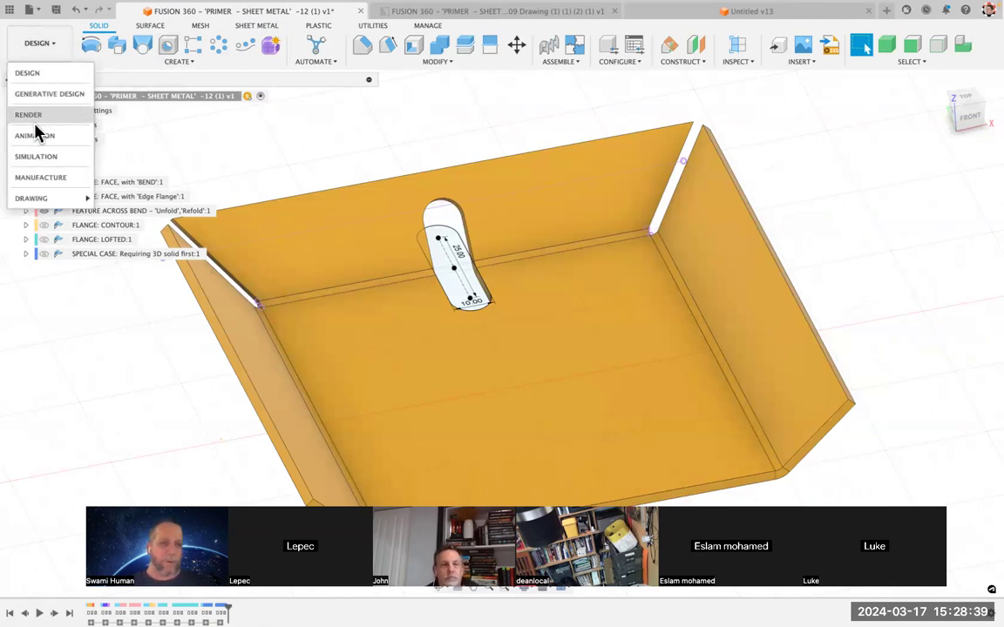
{"action": "left_click", "coordinate": [44, 178]}
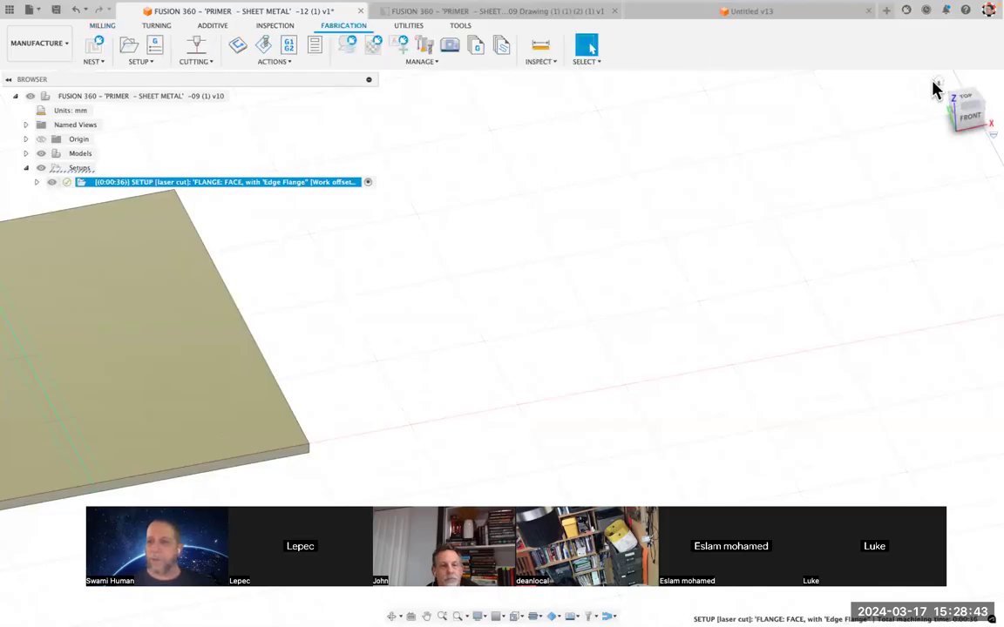
{"action": "left_click", "coordinate": [26, 125]}
{"action": "double_click", "coordinate": [63, 200]}
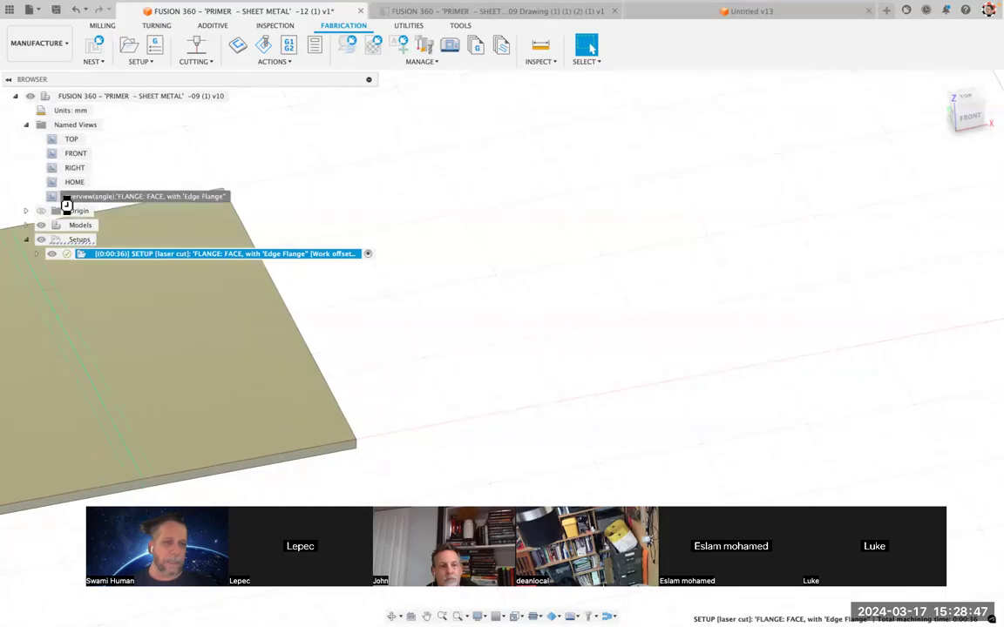
{"action": "left_click", "coordinate": [62, 309]}
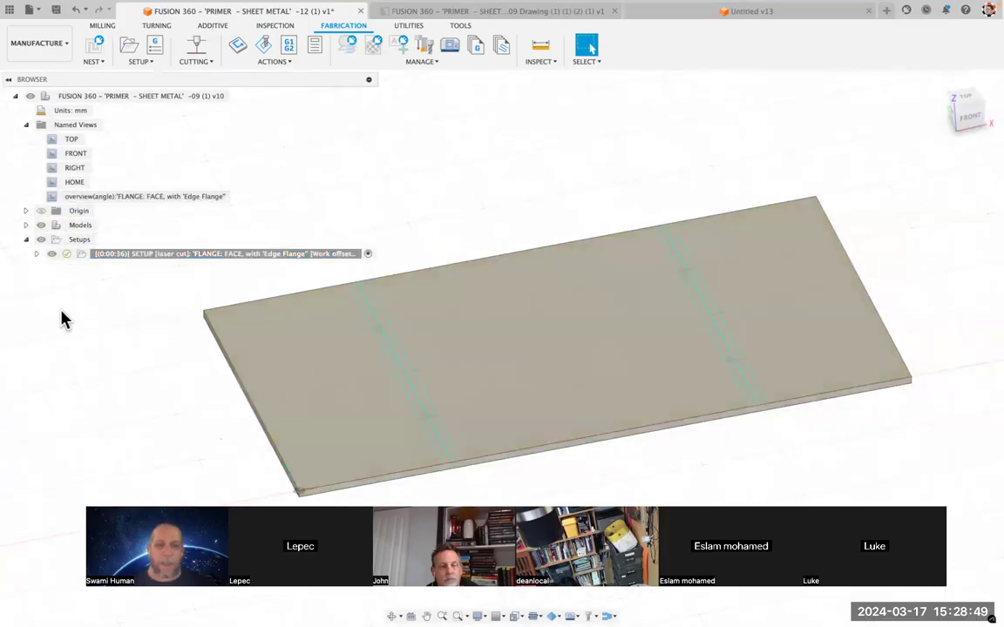
Step: Expand the manufacturing models and inspect the full design entry and the 'FLANGE: FACE, with 'Edge Flange'' flat pattern
{"action": "left_click", "coordinate": [26, 225]}
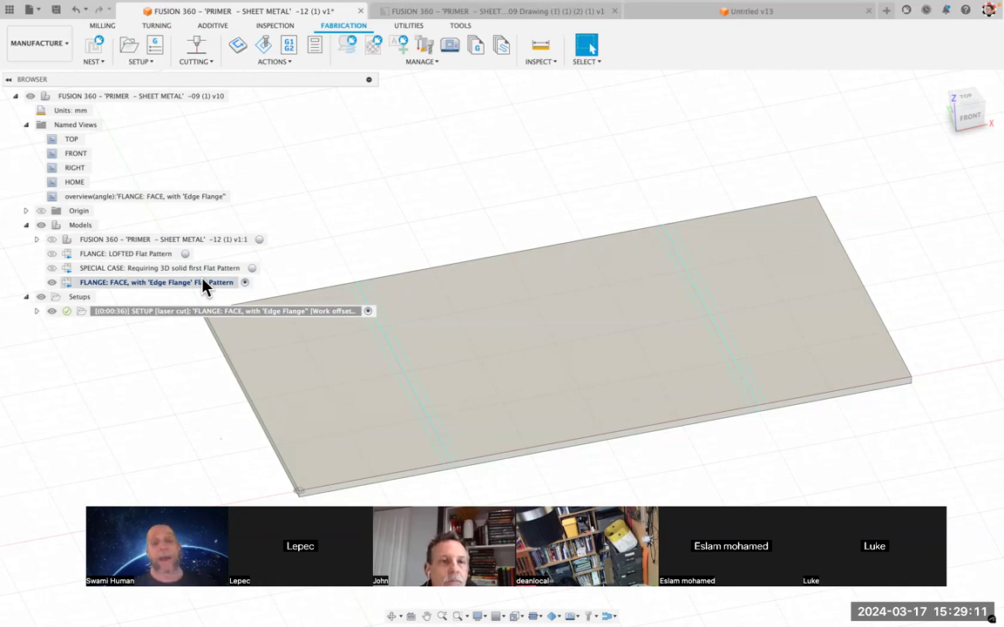
{"action": "left_click", "coordinate": [199, 284]}
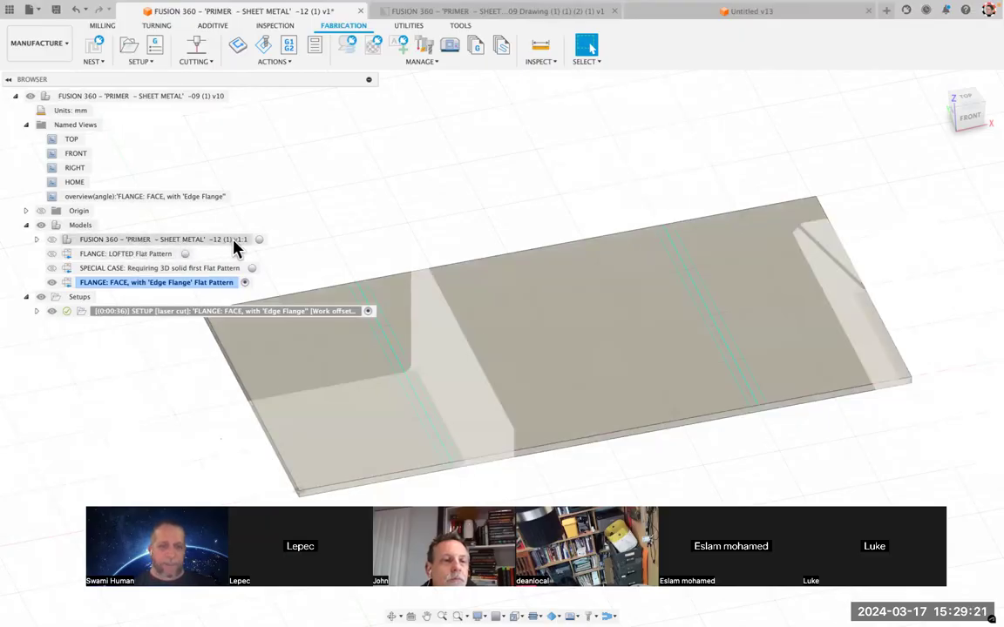
{"action": "left_click", "coordinate": [259, 240]}
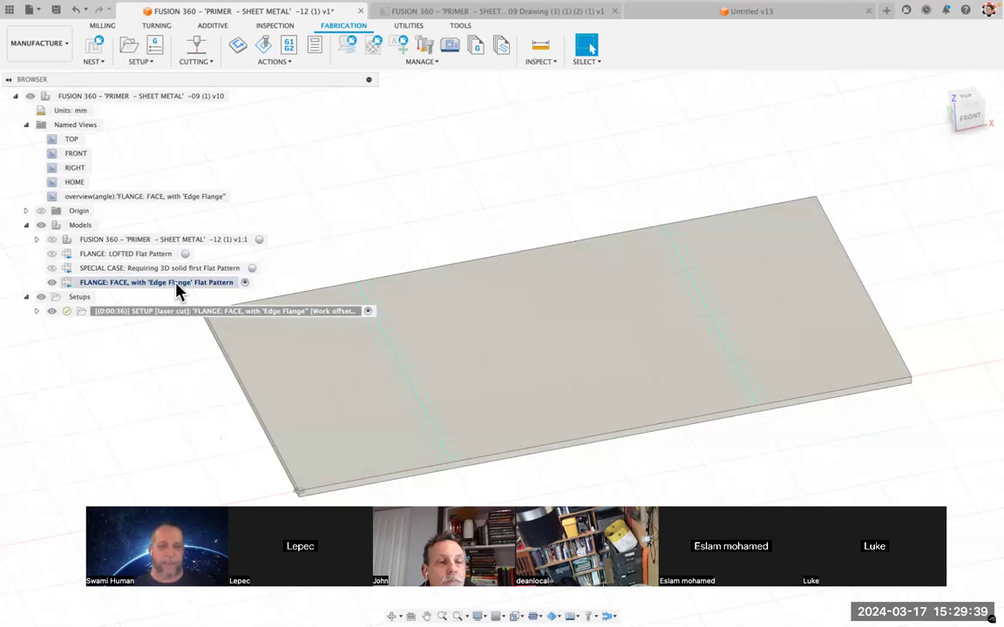
{"action": "left_click", "coordinate": [206, 284]}
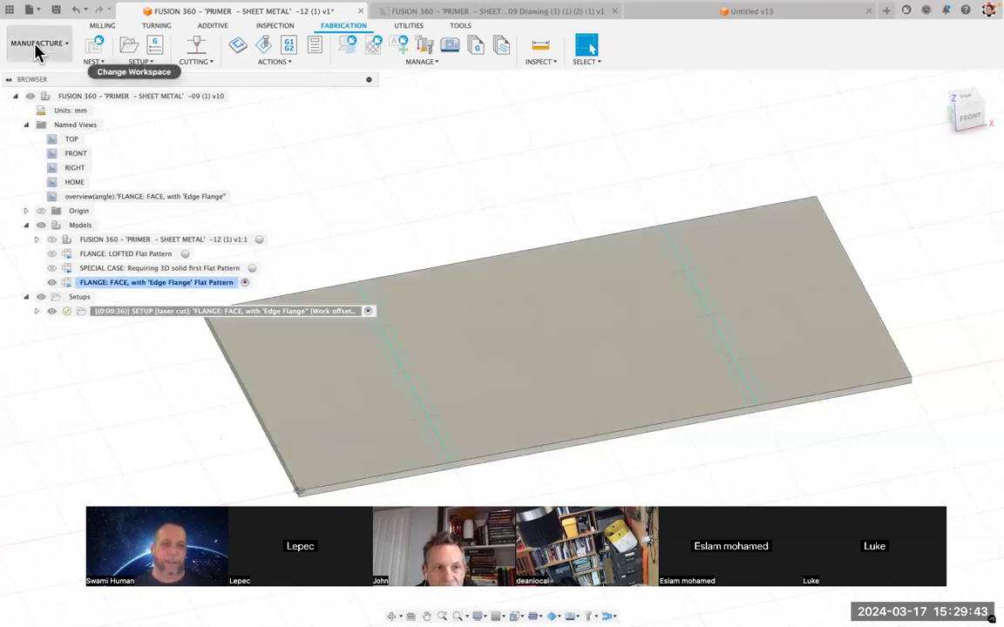
Step: Check the available 2D Profile cutting strategy, and expand the laser cut setup to select its 2D_PROFILE operation
{"action": "left_click", "coordinate": [93, 314]}
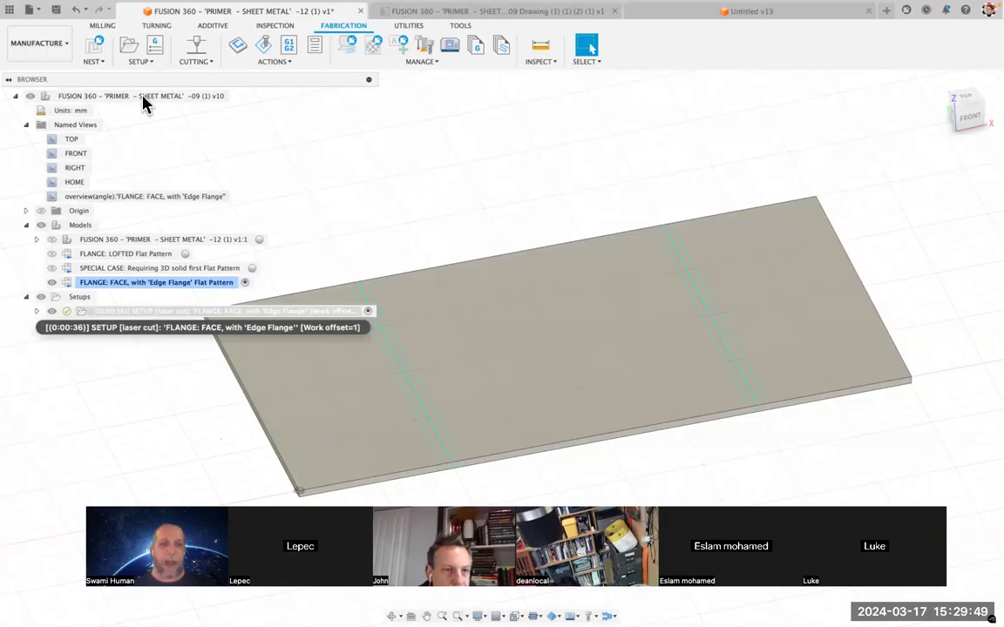
{"action": "left_click", "coordinate": [202, 62]}
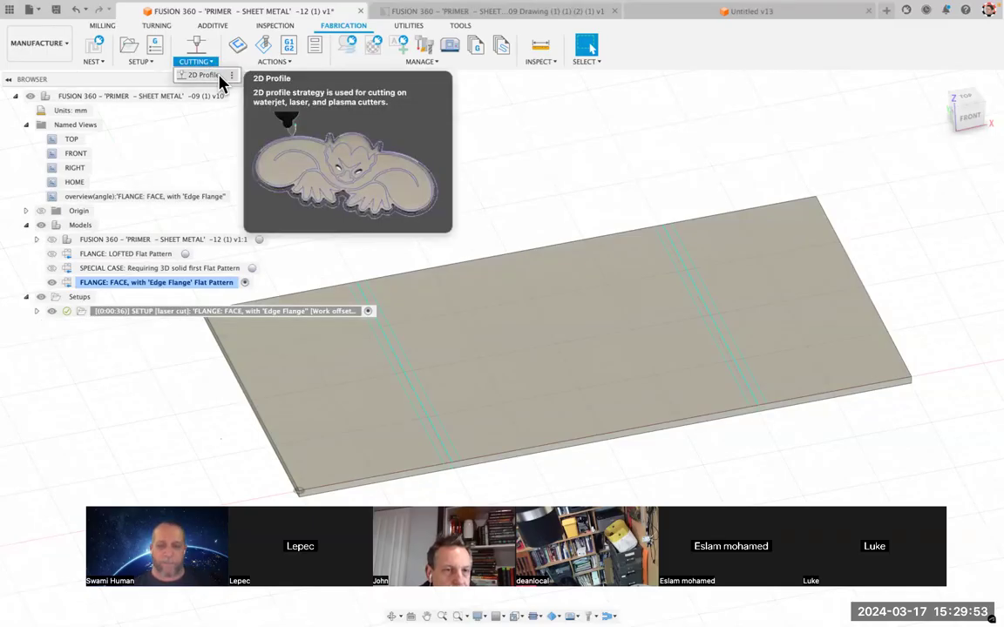
{"action": "left_click", "coordinate": [190, 128]}
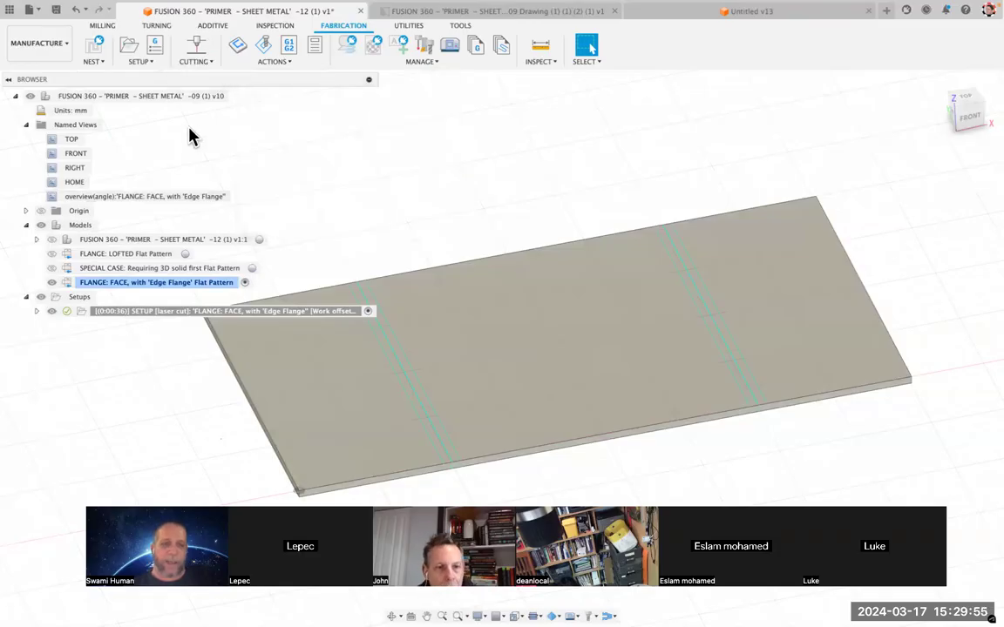
{"action": "left_click", "coordinate": [36, 313]}
{"action": "left_click", "coordinate": [96, 331]}
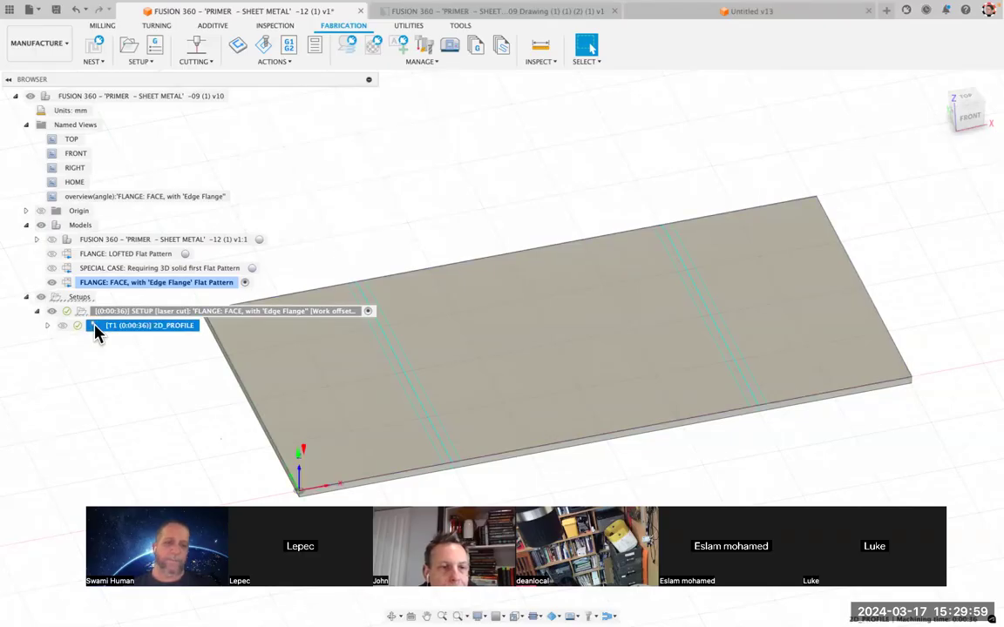
Step: Inspect the geometry settings of the 2D_PROFILE operation and its available contour selection types, leaving them unchanged
{"action": "double_click", "coordinate": [96, 331]}
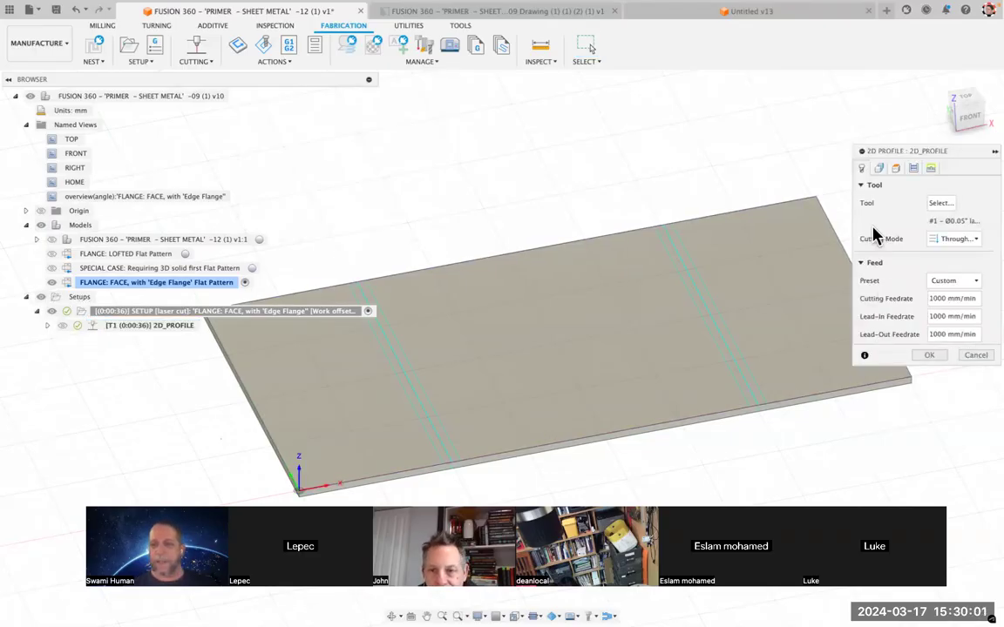
{"action": "left_click", "coordinate": [880, 168]}
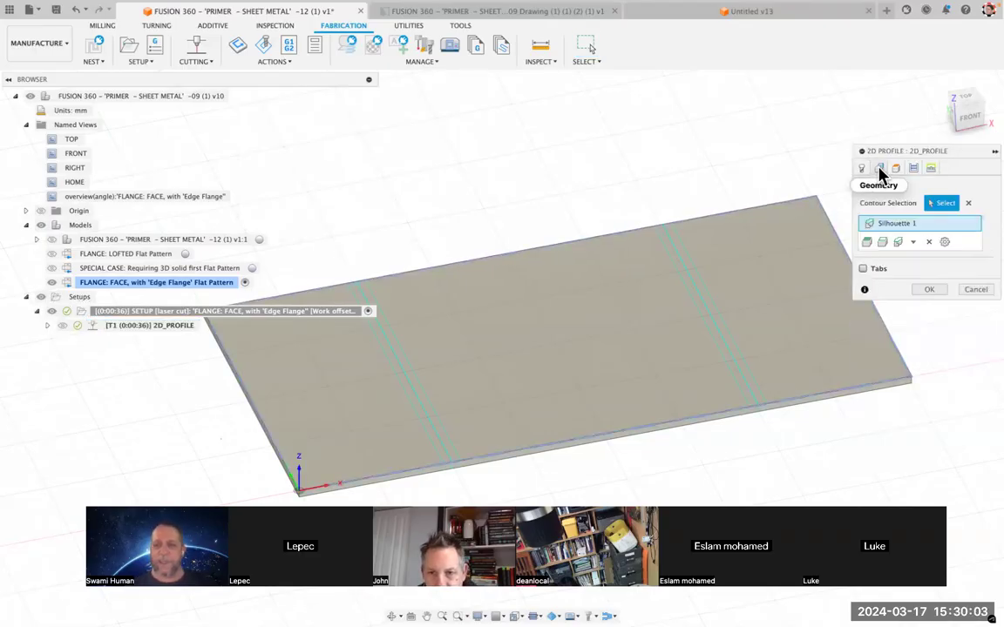
{"action": "left_click", "coordinate": [914, 242]}
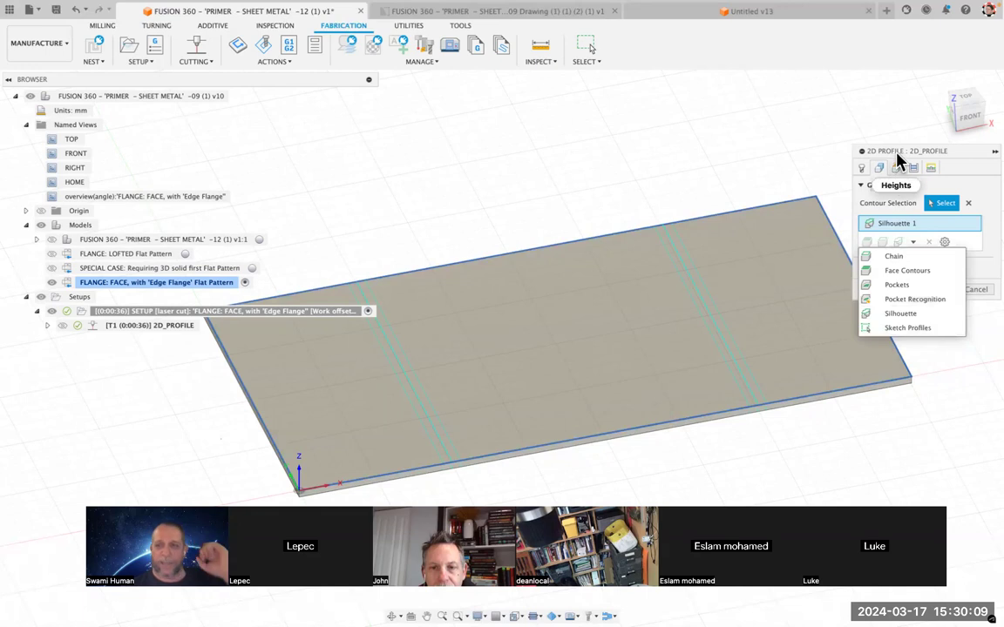
{"action": "left_click", "coordinate": [895, 257]}
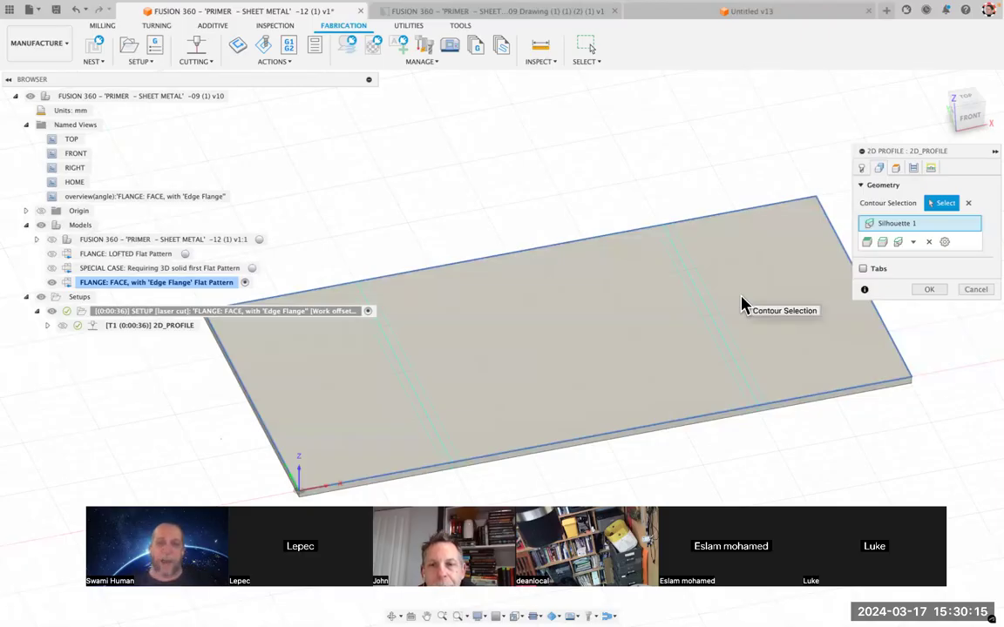
{"action": "left_click", "coordinate": [970, 291]}
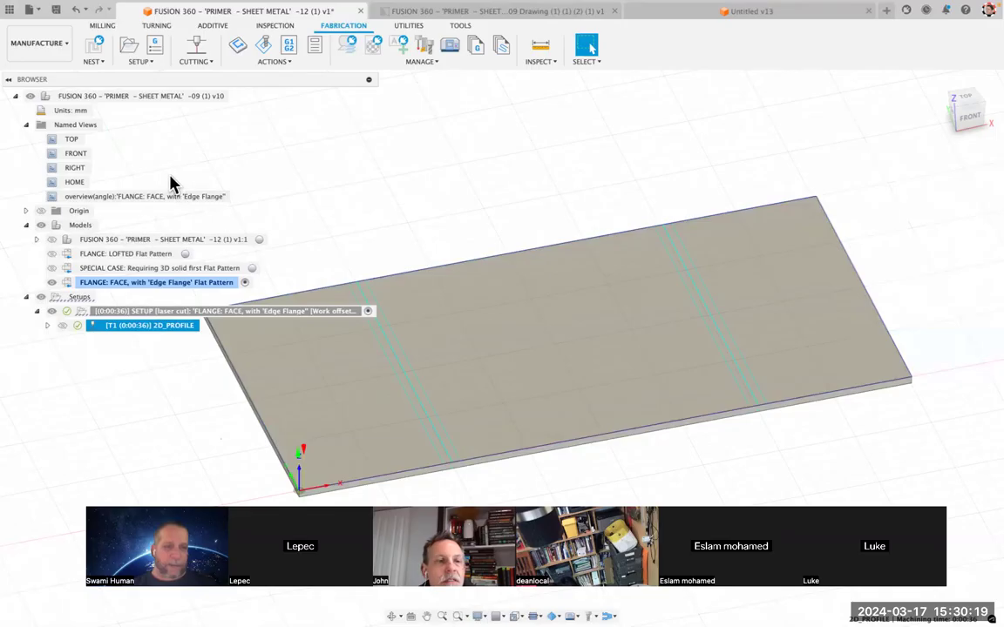
Step: Create an NC program for the laser-cut setup with the 2D_PROFILE operation included
{"action": "left_click", "coordinate": [141, 62]}
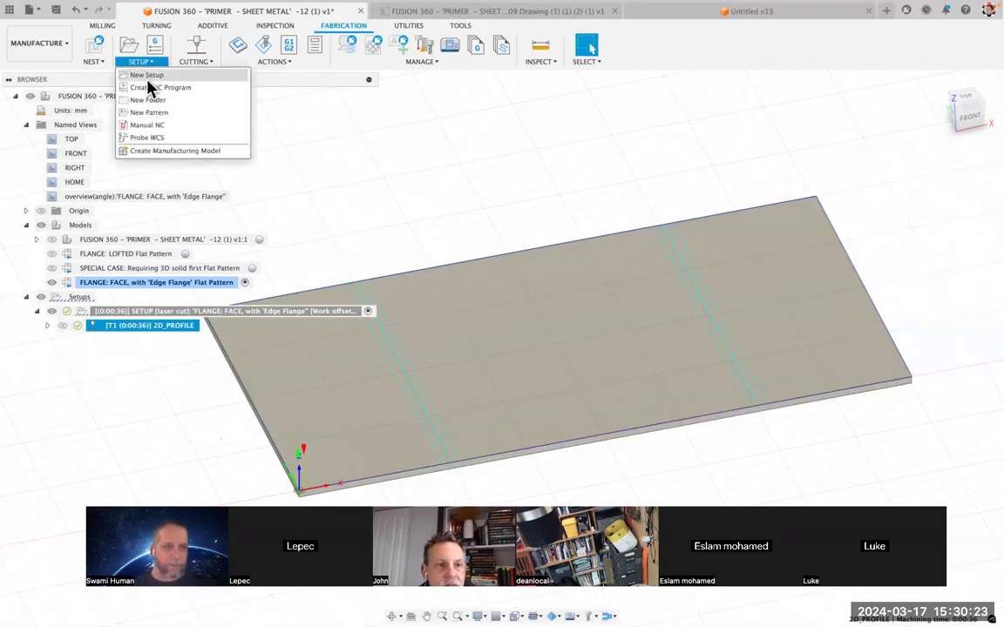
{"action": "left_click", "coordinate": [166, 87]}
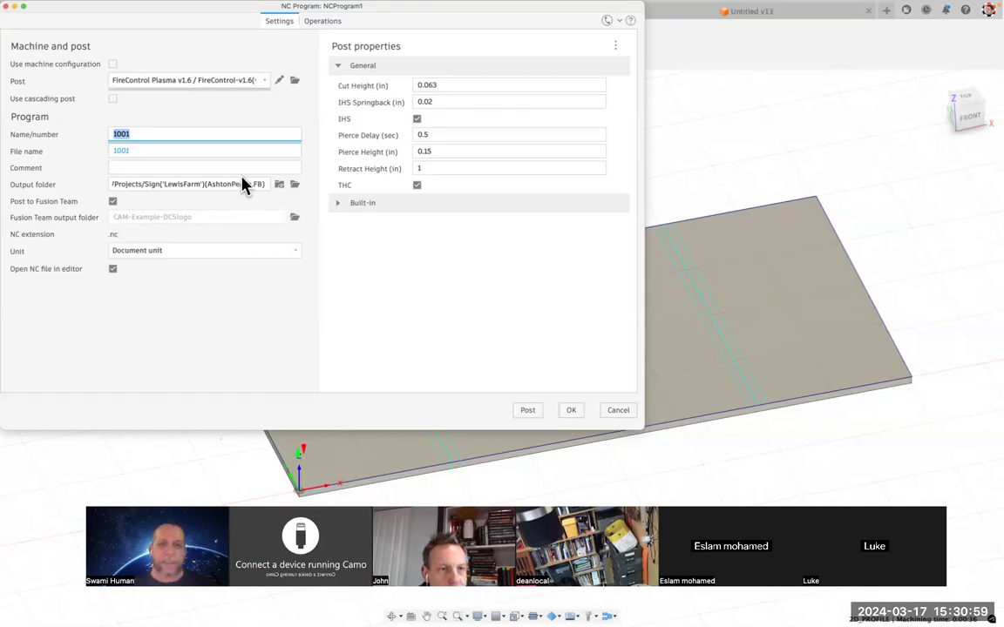
{"action": "left_click", "coordinate": [326, 24]}
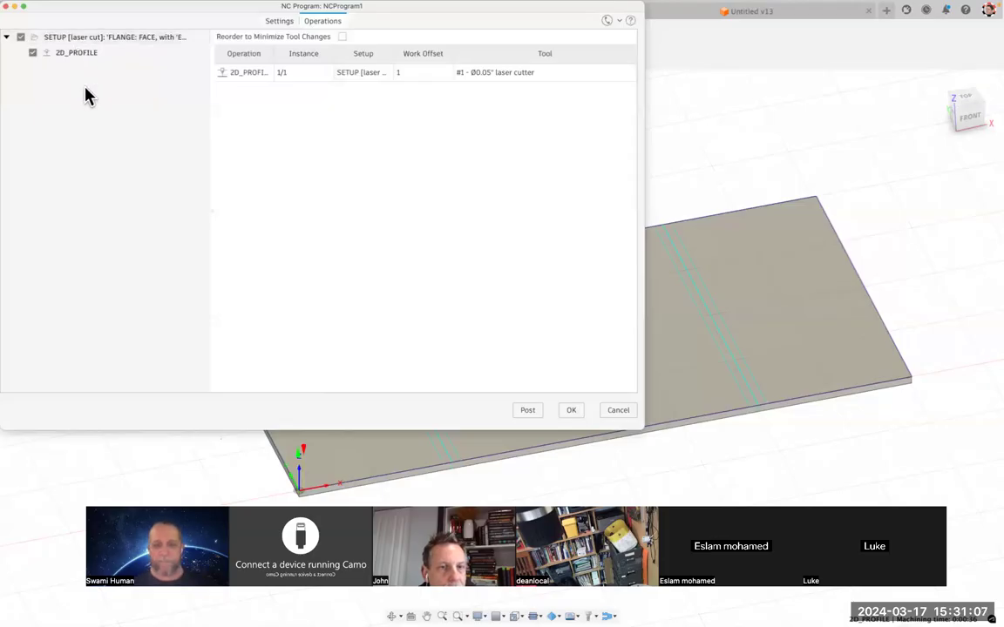
{"action": "left_click", "coordinate": [569, 411]}
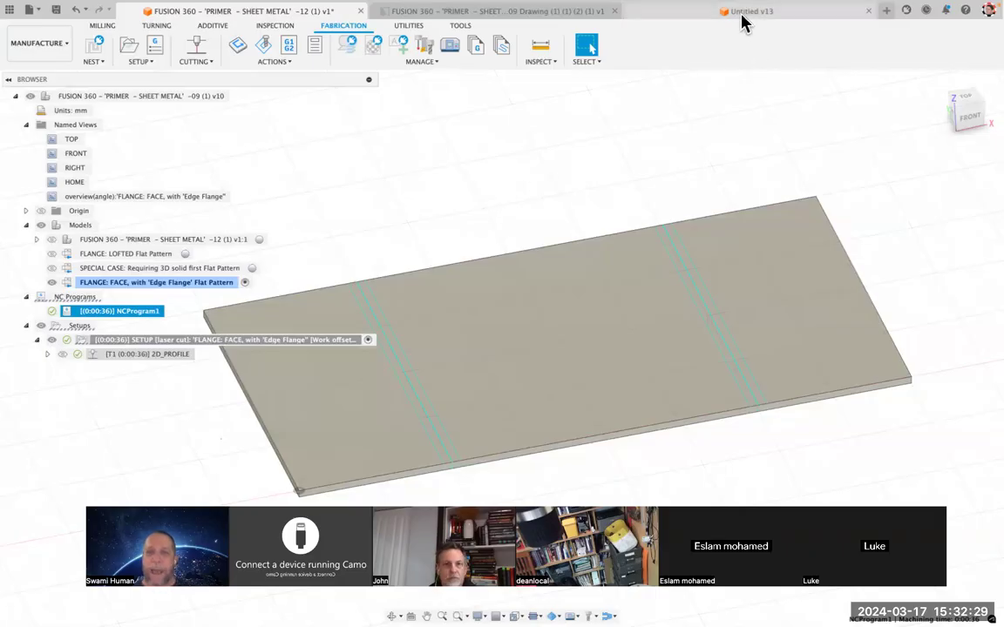
Step: Switch to the Untitled v13 design and activate the EDGE component's flat pattern
{"action": "left_click", "coordinate": [511, 15]}
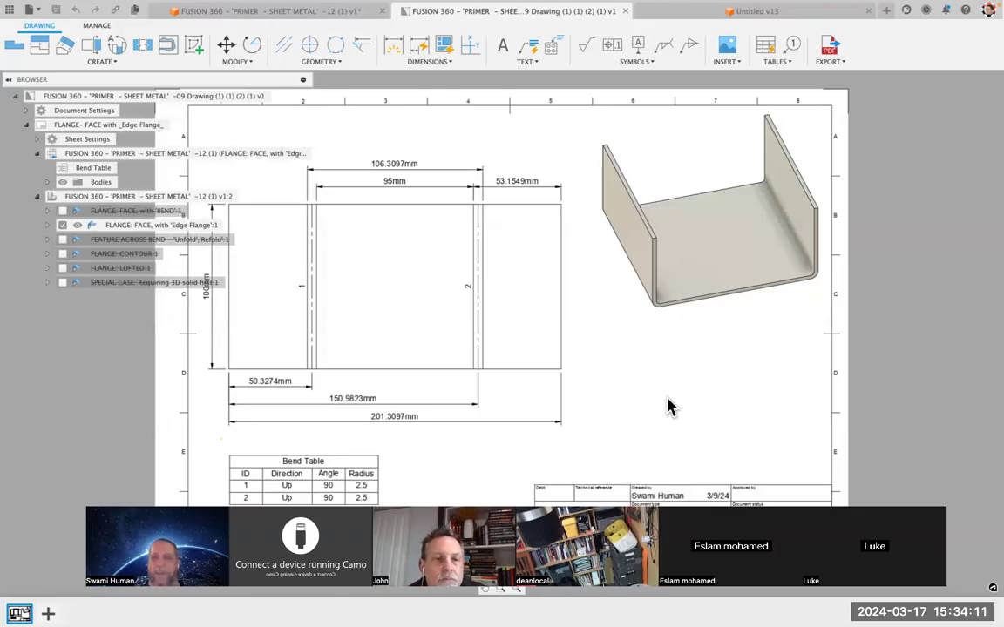
{"action": "left_click", "coordinate": [750, 17]}
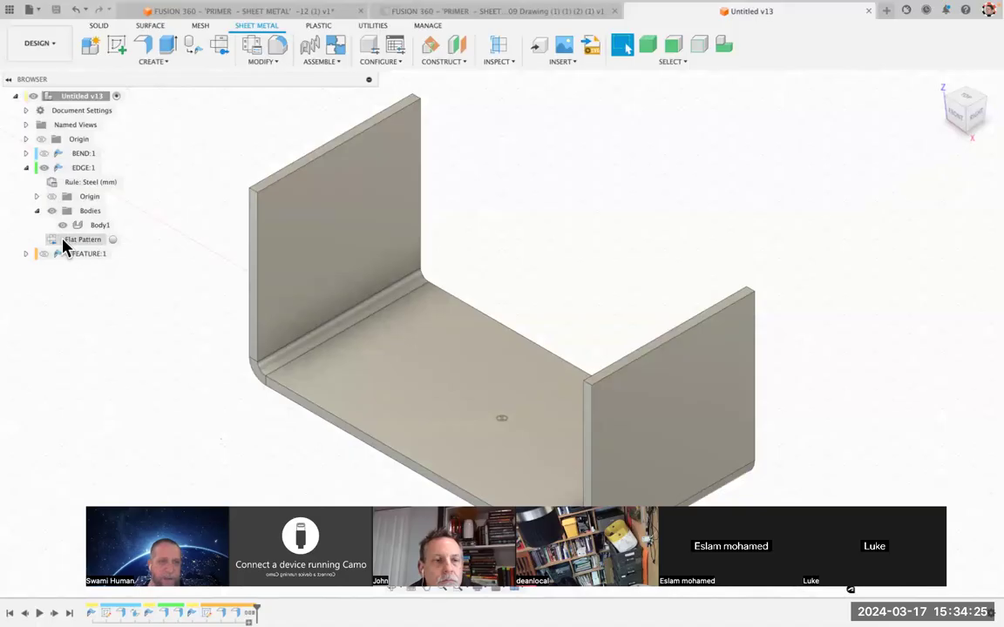
{"action": "left_click", "coordinate": [112, 242]}
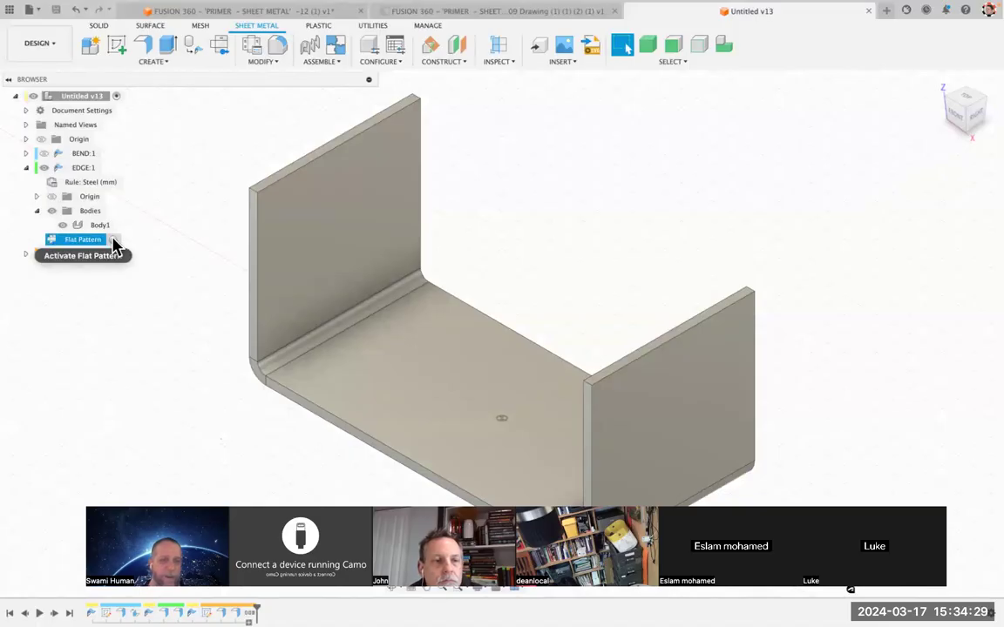
{"action": "left_click", "coordinate": [114, 242]}
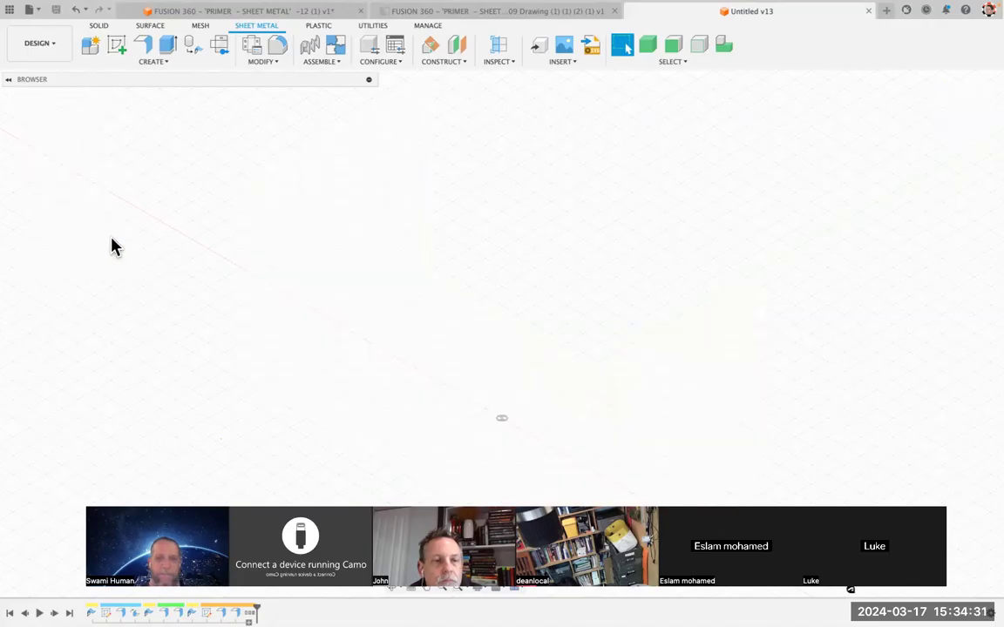
{"action": "left_click", "coordinate": [296, 181]}
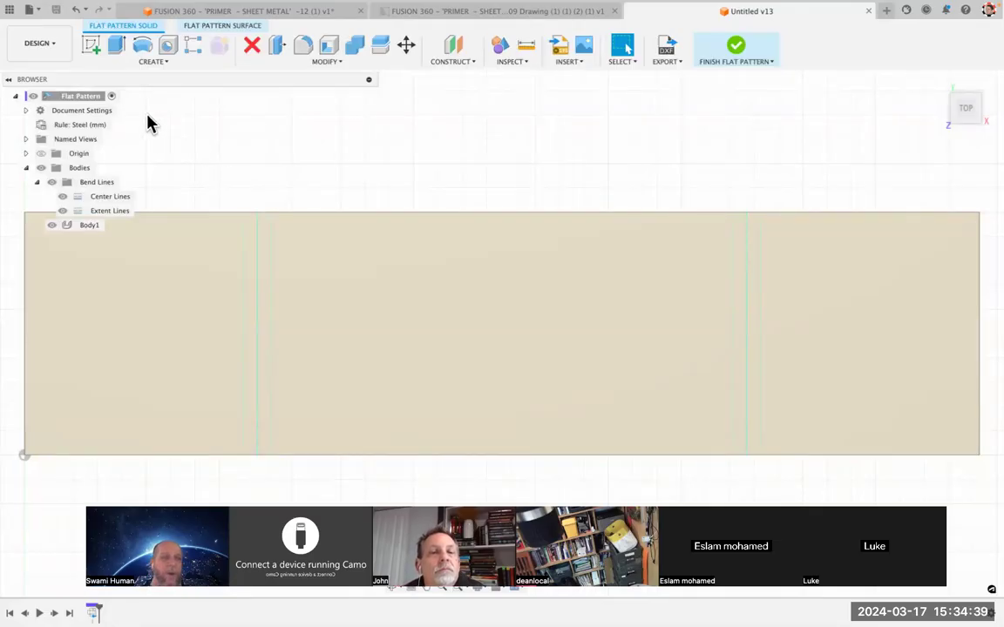
Step: Create a new drawing from the design and place a top base view of the flat pattern at 1:1 scale
{"action": "left_click", "coordinate": [33, 11]}
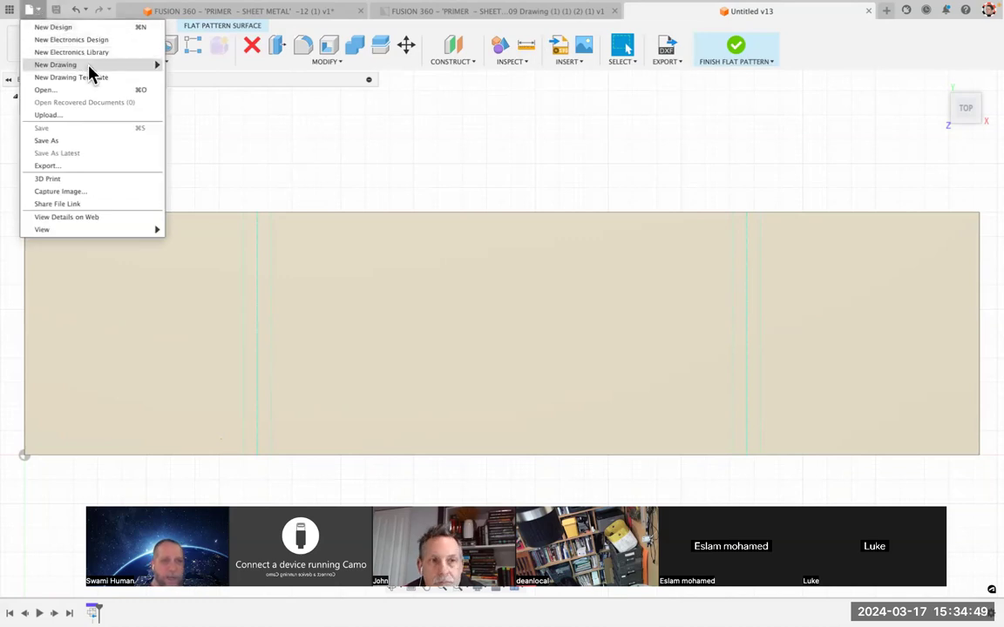
{"action": "mouse_move", "coordinate": [91, 68]}
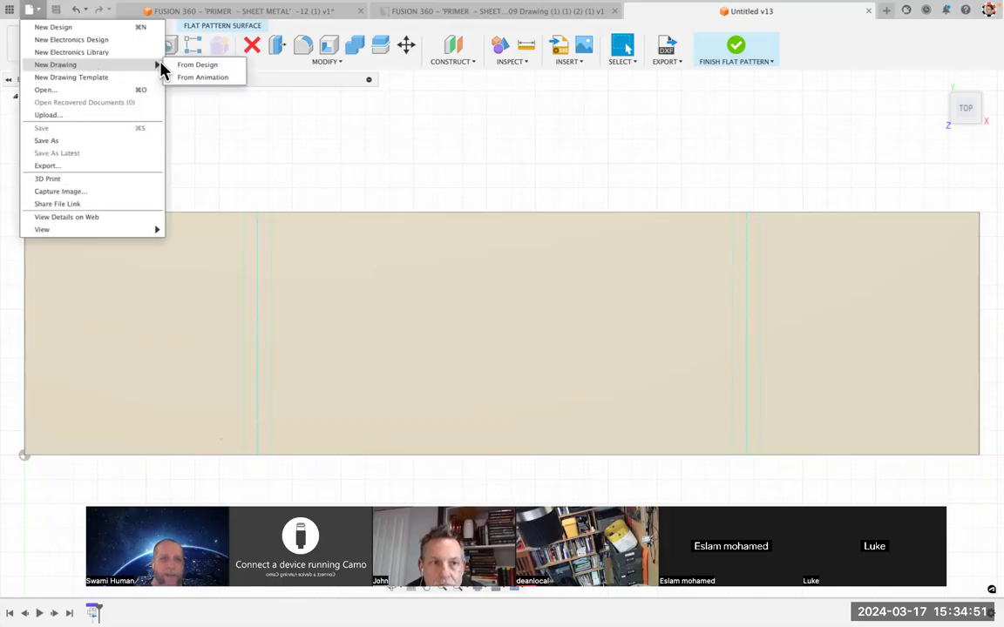
{"action": "left_click", "coordinate": [225, 66]}
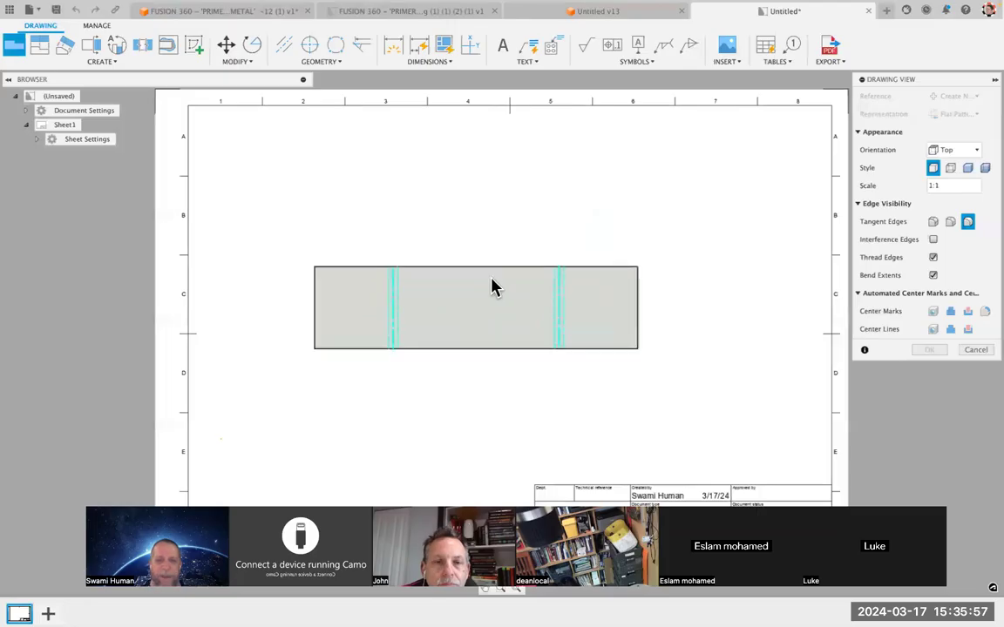
{"action": "left_click", "coordinate": [410, 321]}
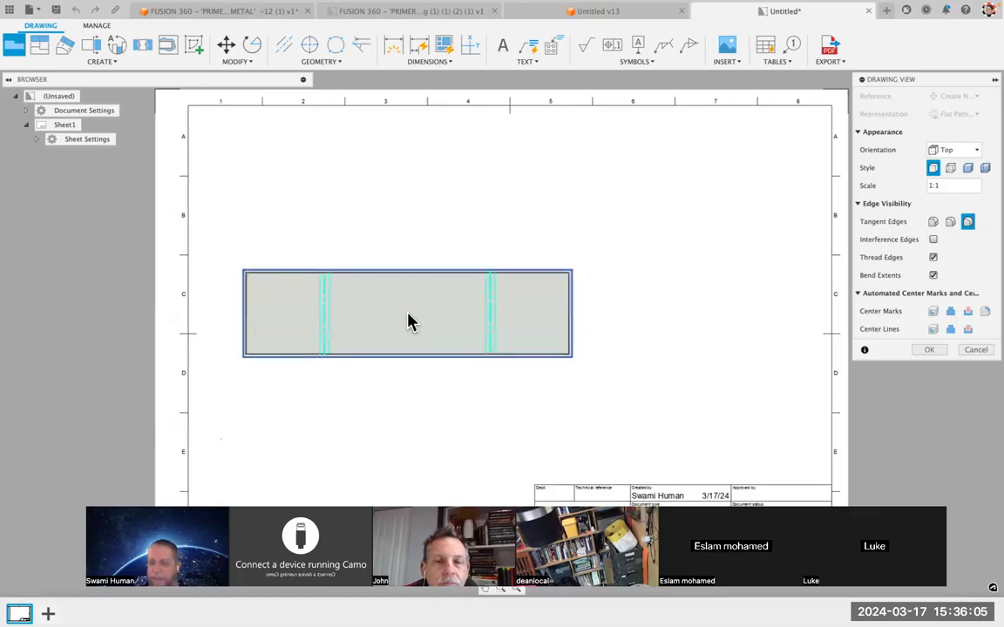
{"action": "key", "text": "Return"}
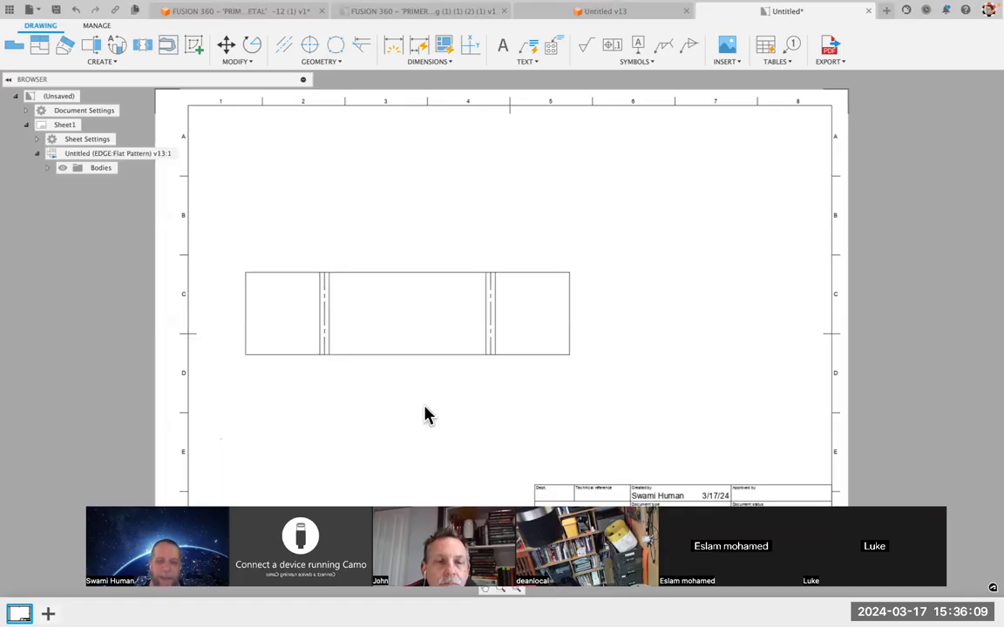
Step: Dimension the overall width of the flat pattern, placing the dimension below the view
{"action": "key", "text": "d"}
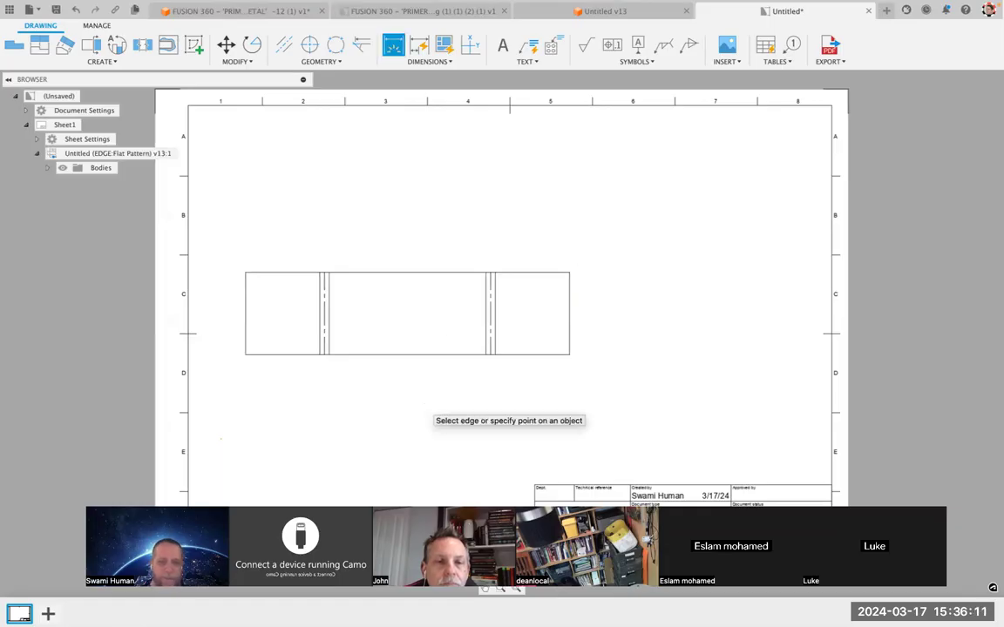
{"action": "left_click", "coordinate": [246, 358]}
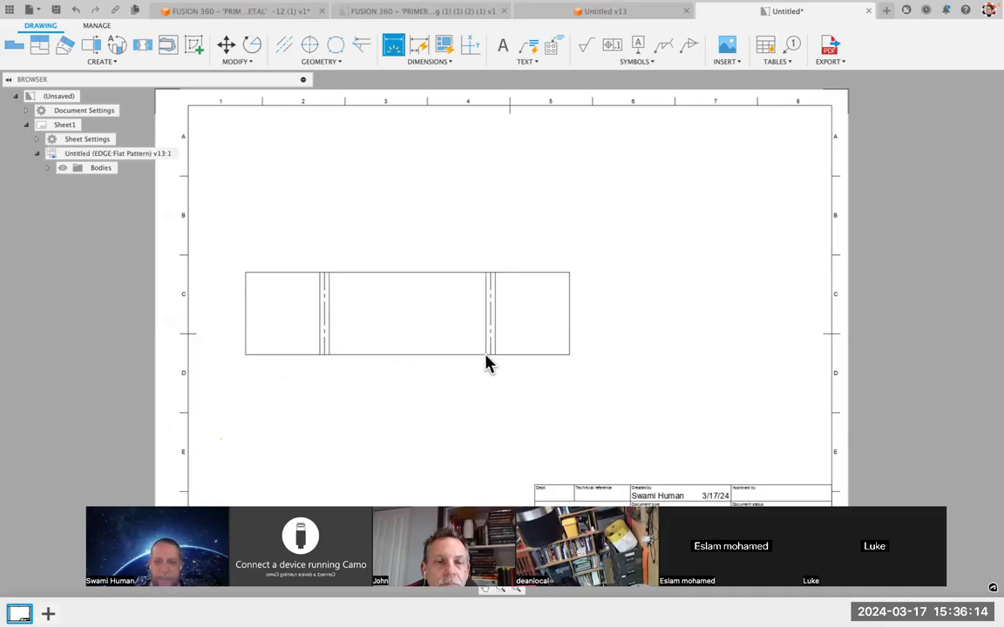
{"action": "left_click", "coordinate": [567, 355]}
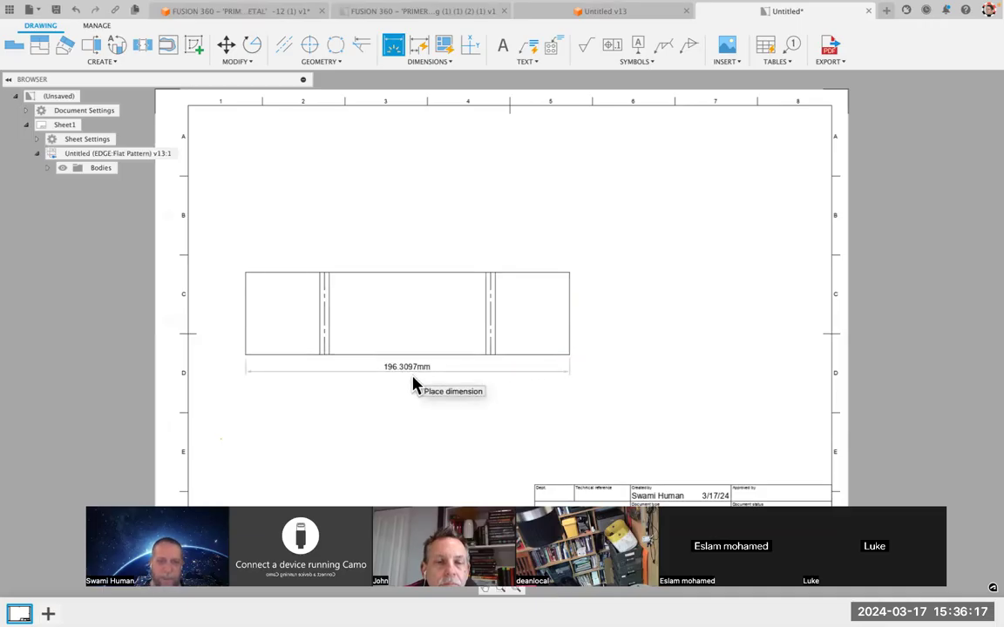
{"action": "left_click", "coordinate": [414, 384]}
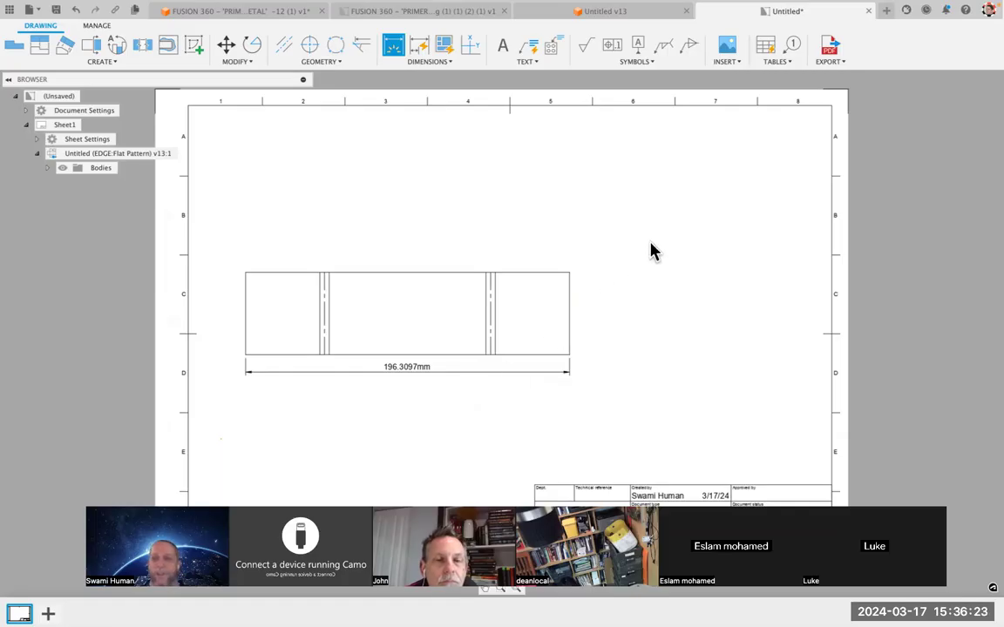
Step: Add a bend table for the flat pattern view and position it below the overall width dimension
{"action": "left_click", "coordinate": [778, 62]}
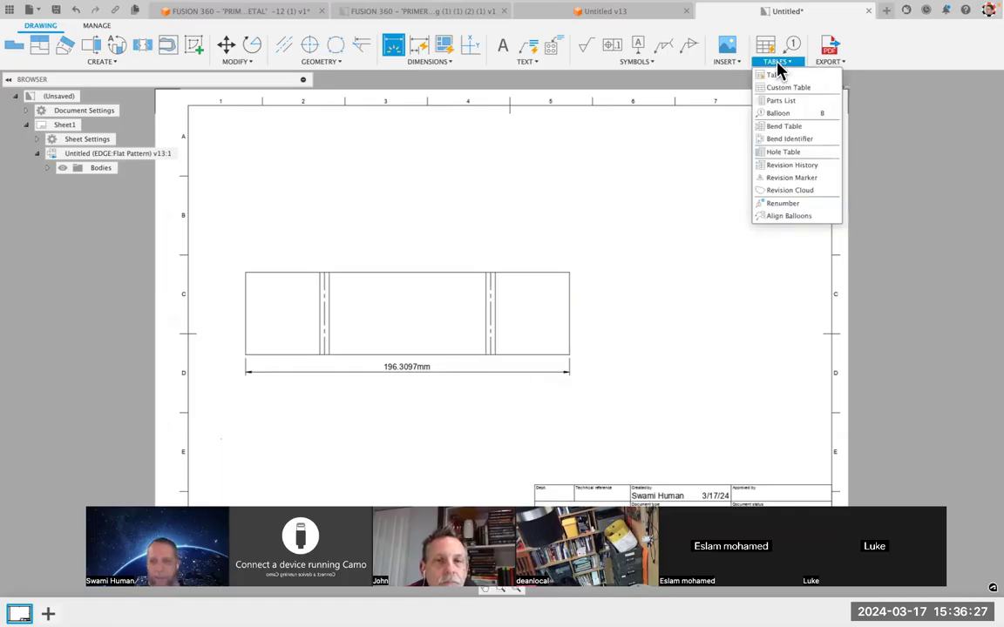
{"action": "left_click", "coordinate": [789, 128]}
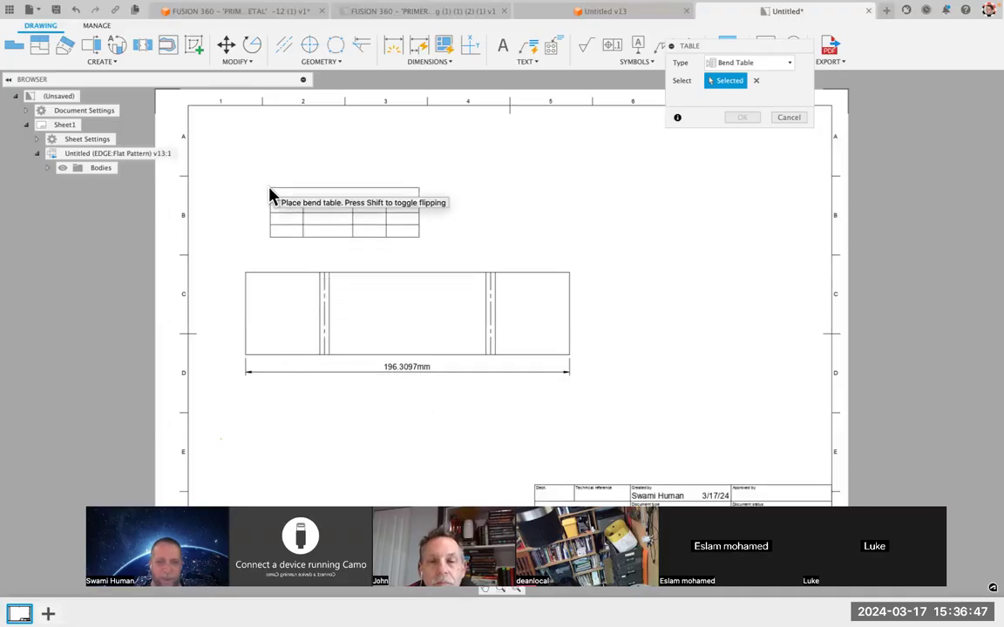
{"action": "left_click", "coordinate": [270, 195]}
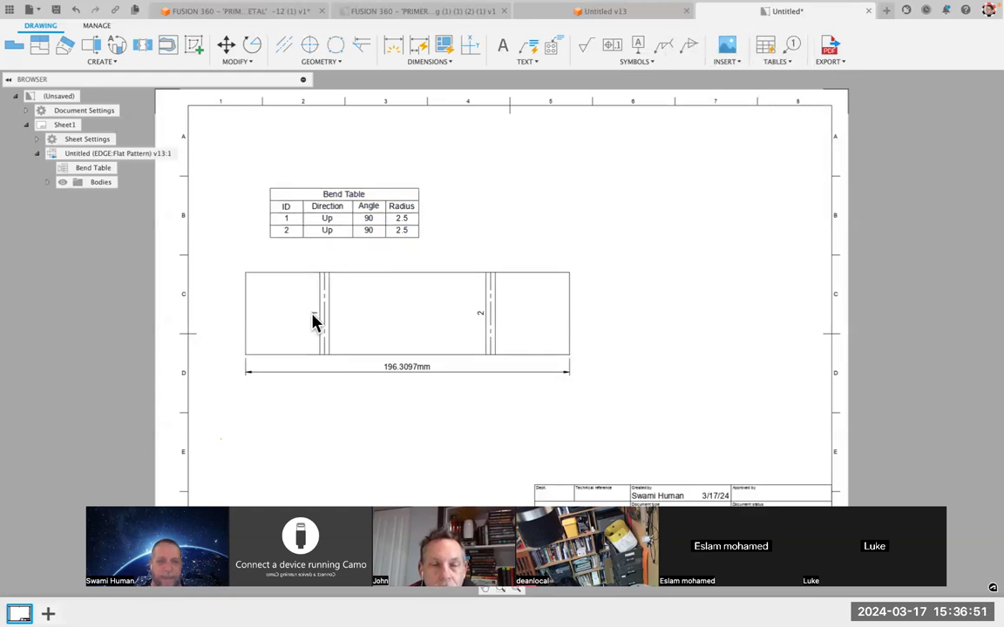
{"action": "left_click_drag", "start_coordinate": [308, 193], "coordinate": [283, 408]}
{"action": "left_click_drag", "start_coordinate": [362, 201], "coordinate": [344, 406]}
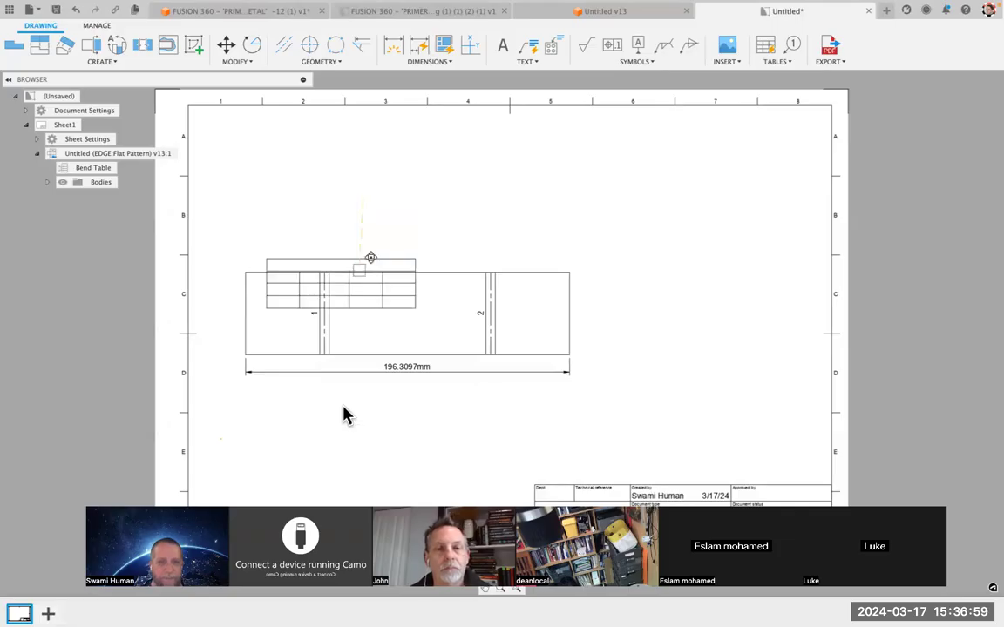
{"action": "left_click", "coordinate": [345, 407]}
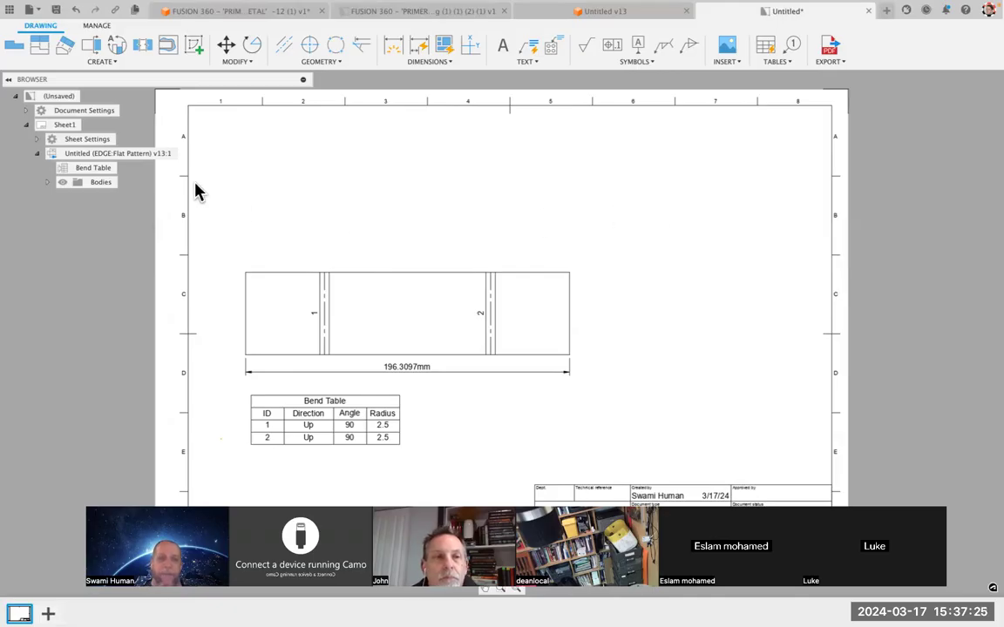
Step: Add a shaded SW Isometric base view of the model at 1:1 scale above and to the right of the flat pattern view
{"action": "left_click", "coordinate": [100, 64]}
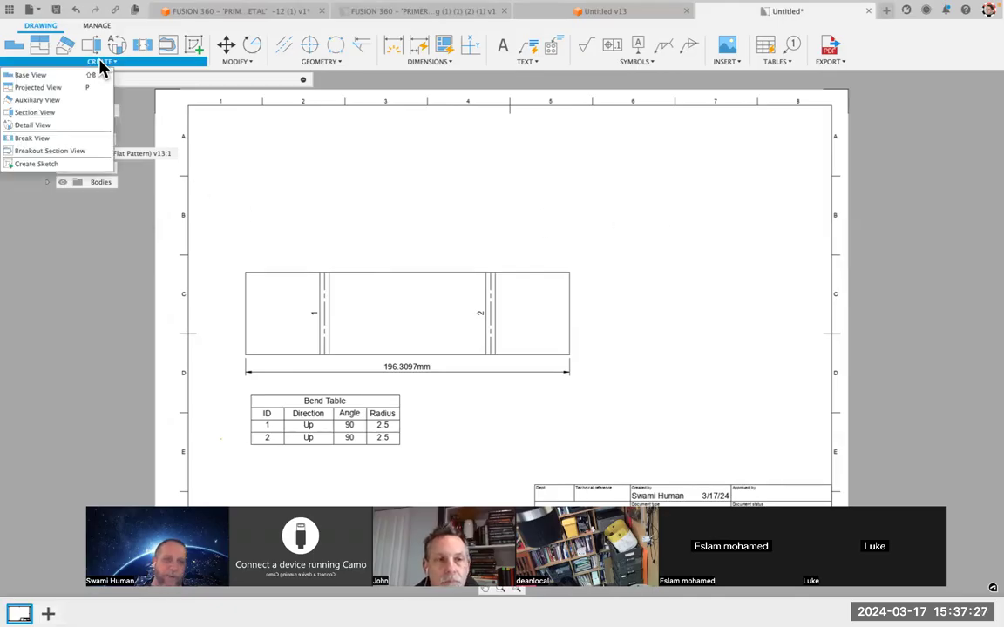
{"action": "left_click", "coordinate": [47, 76]}
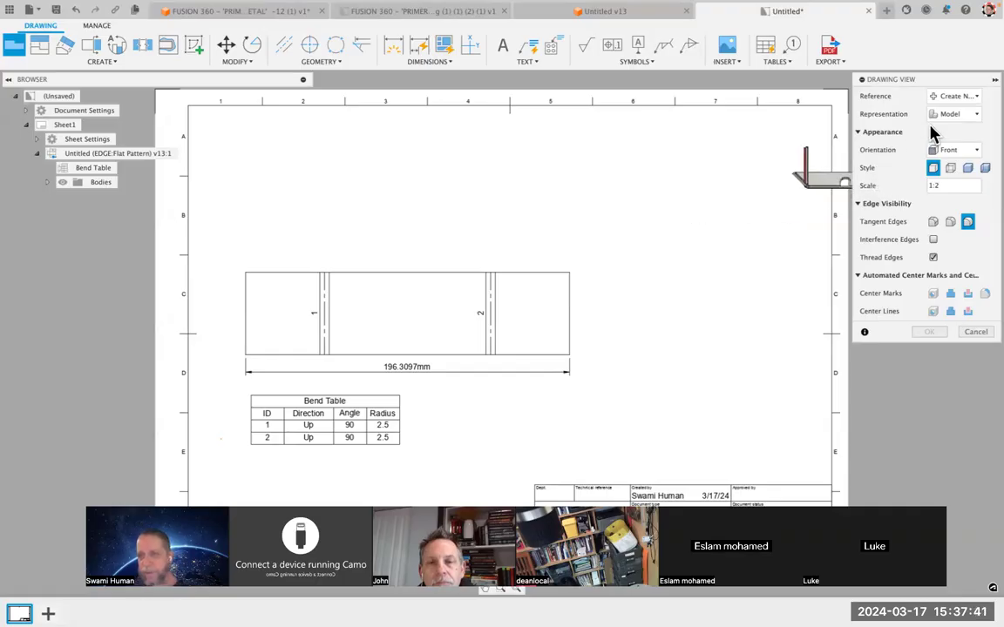
{"action": "left_click", "coordinate": [953, 151]}
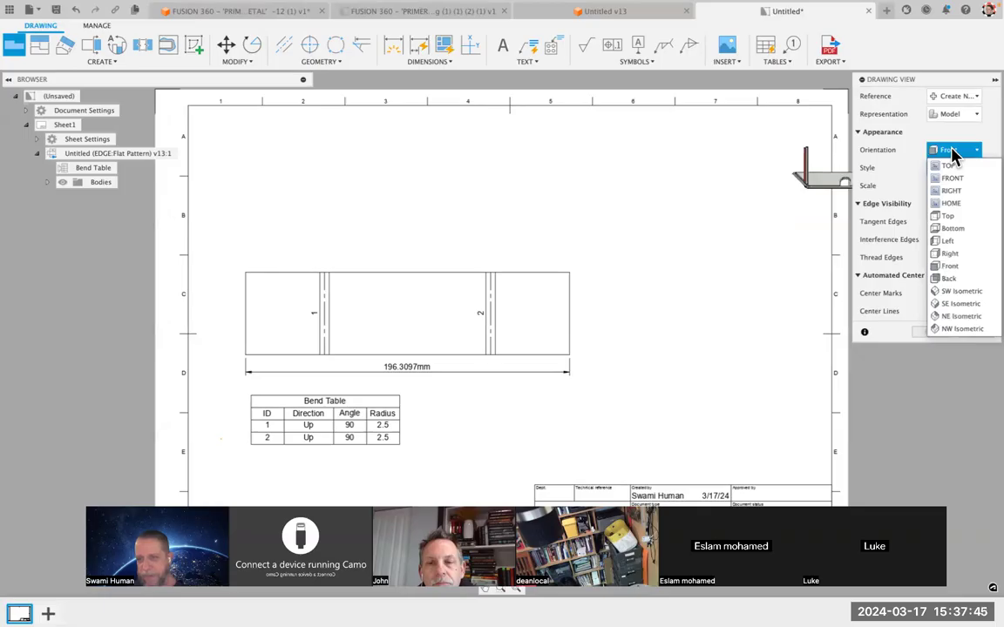
{"action": "left_click", "coordinate": [945, 292]}
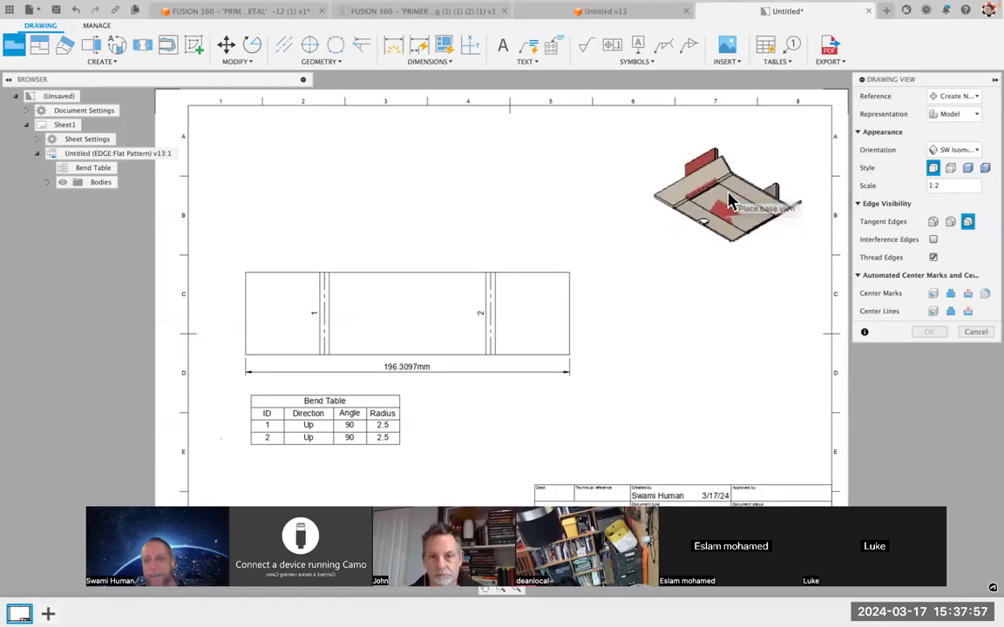
{"action": "left_click", "coordinate": [967, 169]}
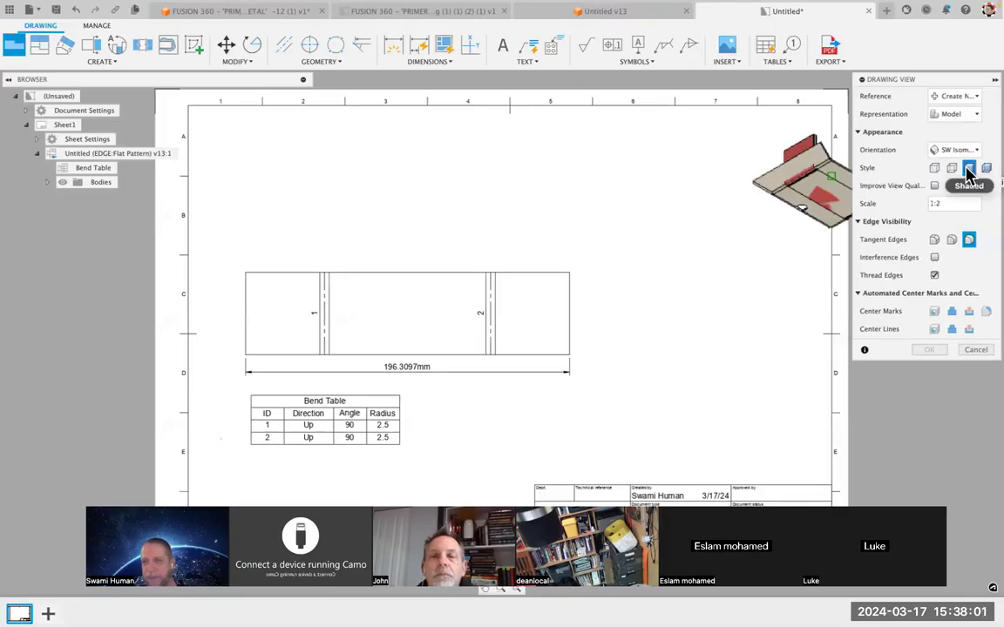
{"action": "left_click", "coordinate": [954, 116]}
{"action": "left_click", "coordinate": [950, 129]}
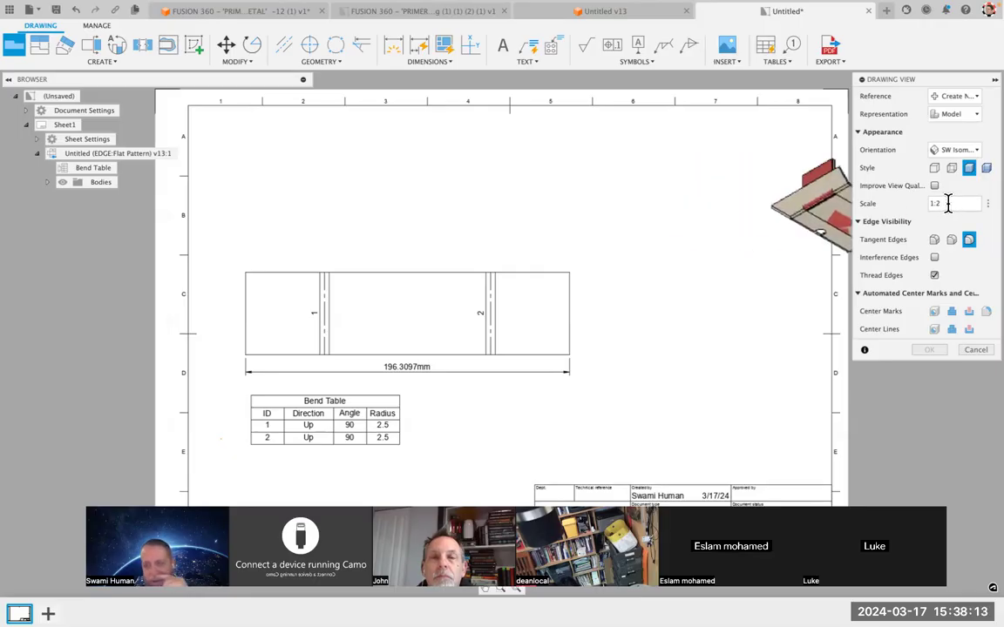
{"action": "key", "text": "BackSpace"}
{"action": "type", "text": "3"}
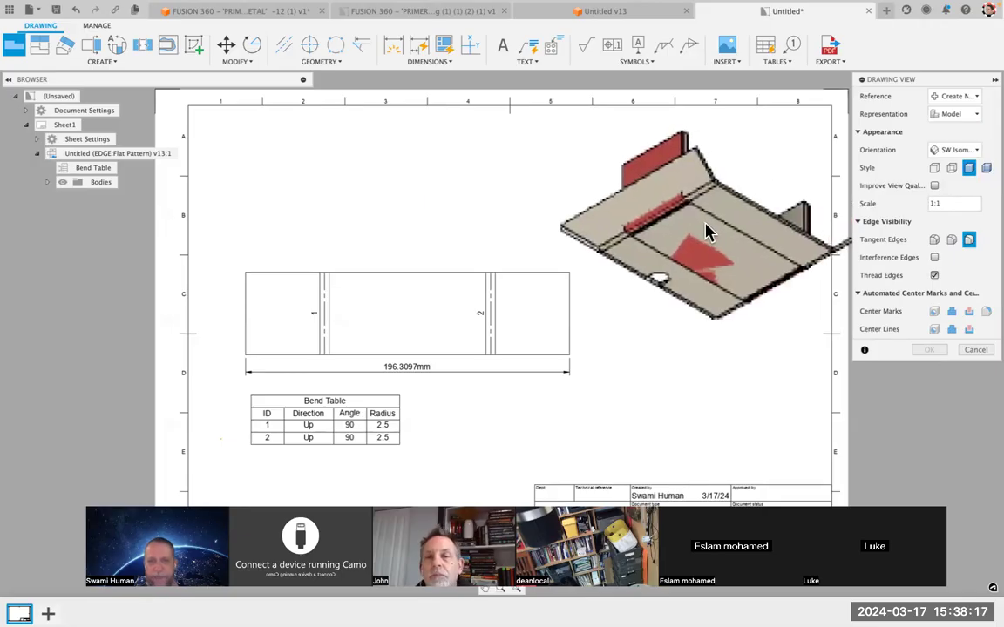
{"action": "left_click", "coordinate": [708, 231]}
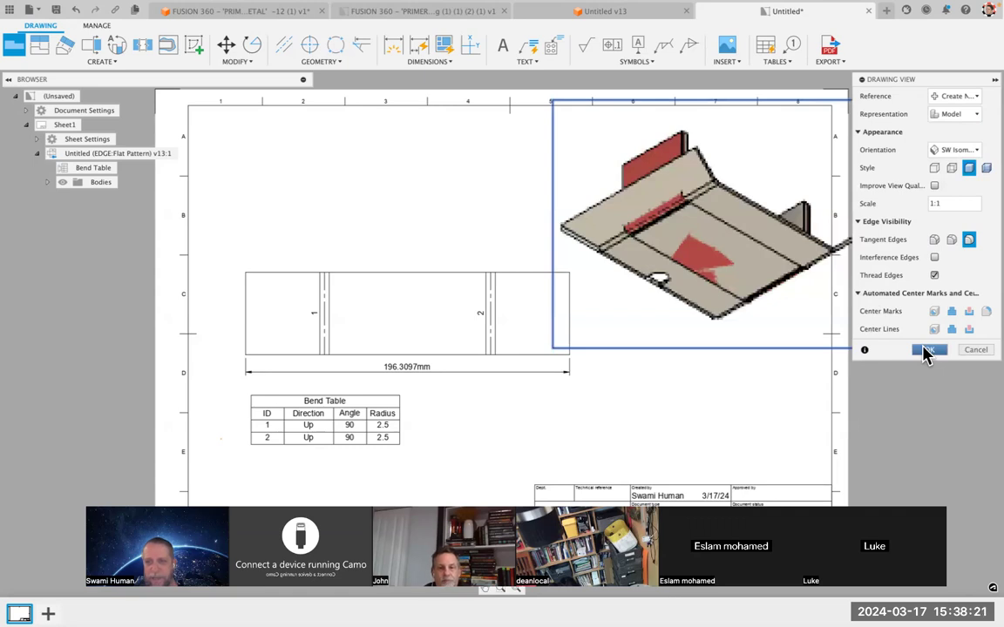
{"action": "left_click", "coordinate": [926, 351]}
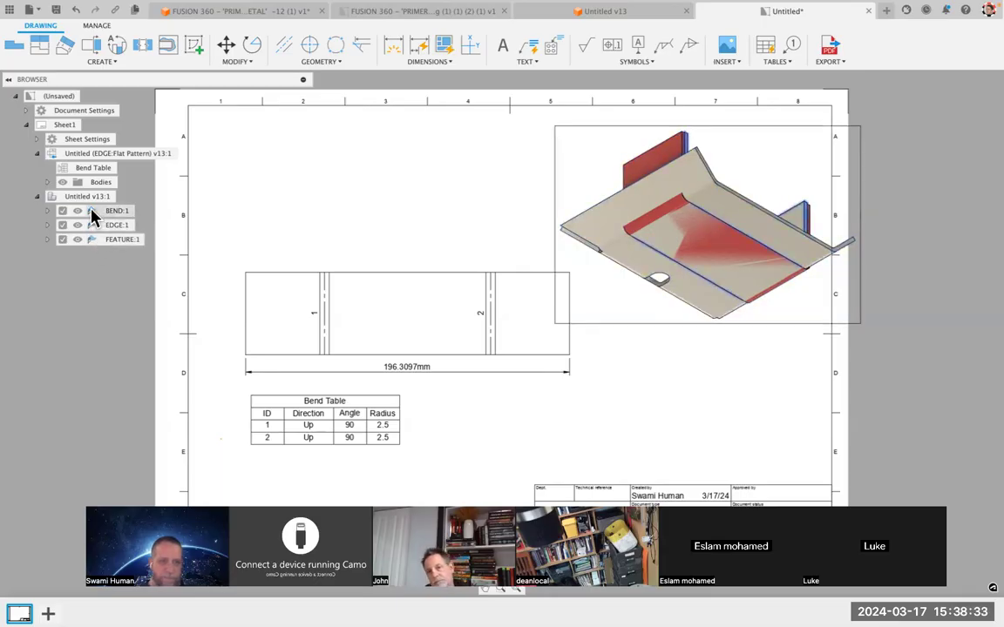
Step: Suppress the BEND and FEATURE components in the isometric view so it shows only the EDGE component
{"action": "left_click", "coordinate": [67, 224]}
{"action": "left_click", "coordinate": [60, 214]}
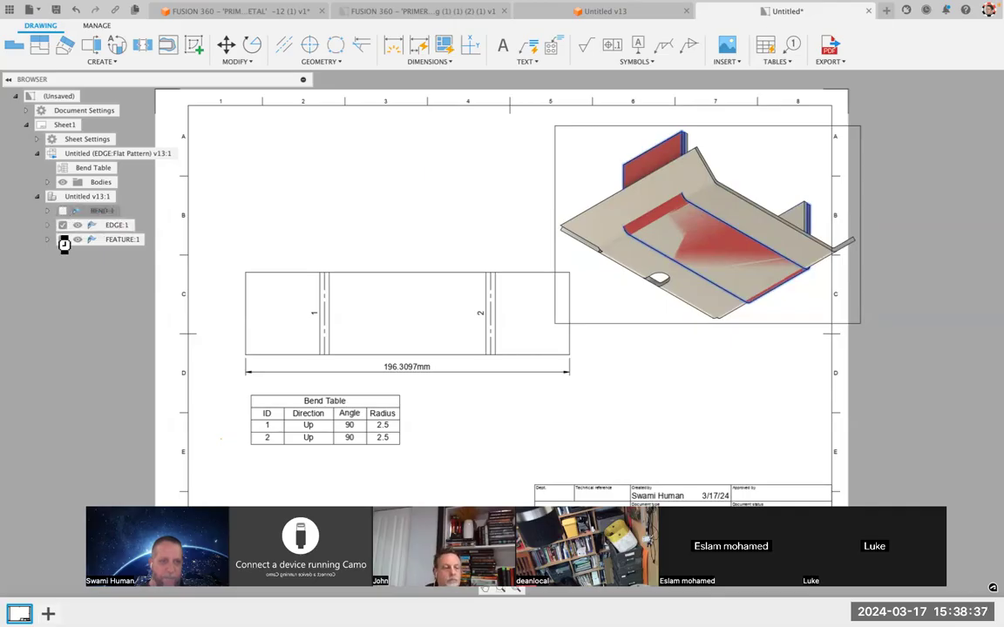
{"action": "left_click", "coordinate": [61, 244]}
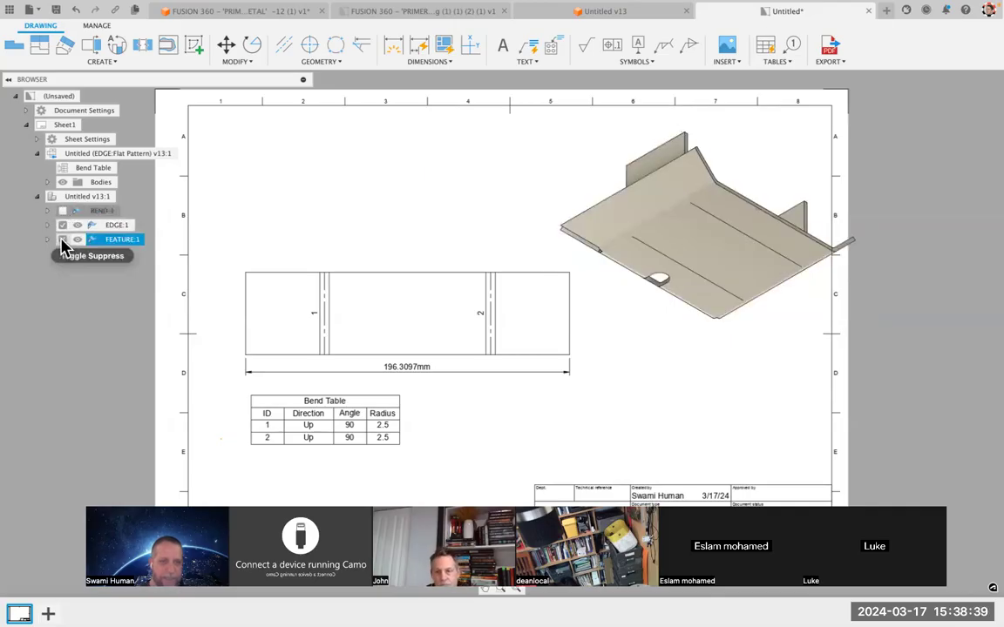
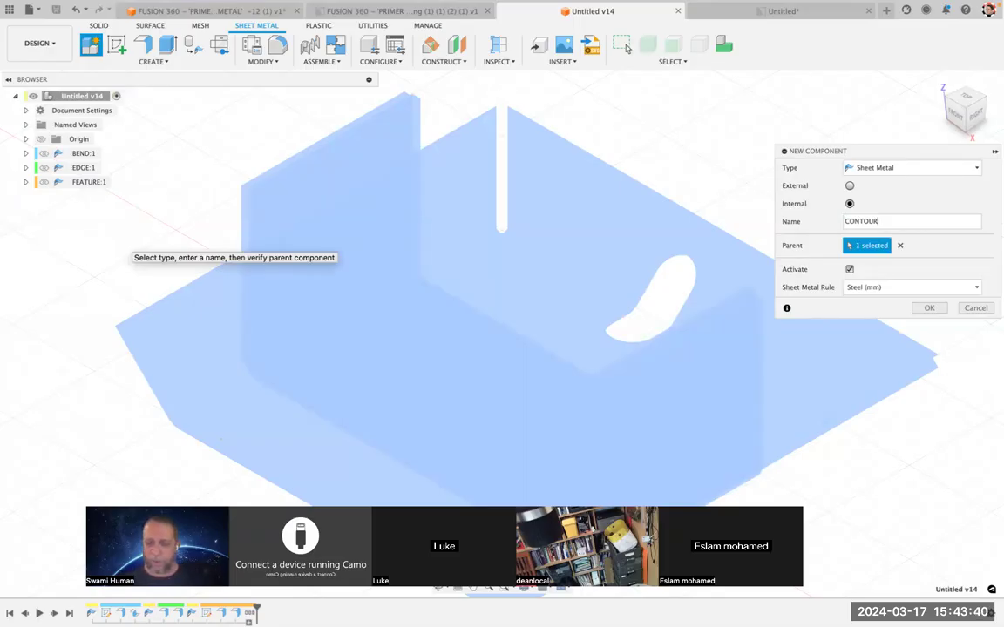
Step: Create the sheet metal component CONTOUR and sketch an open four-line profile on the front plane, starting with a vertical line about 32 mm long
{"action": "key", "text": "Return"}
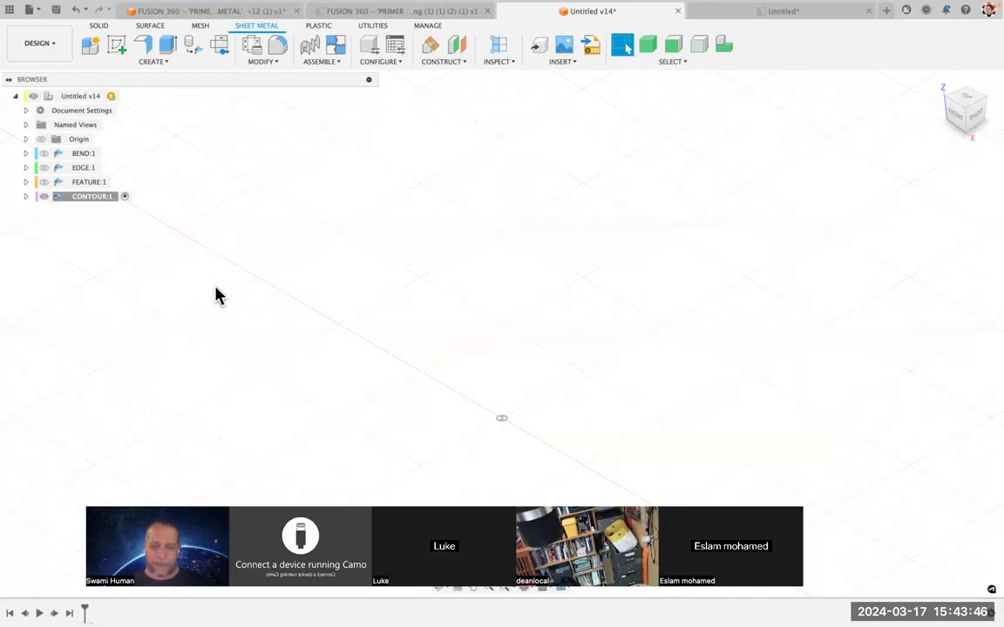
{"action": "key", "text": "l"}
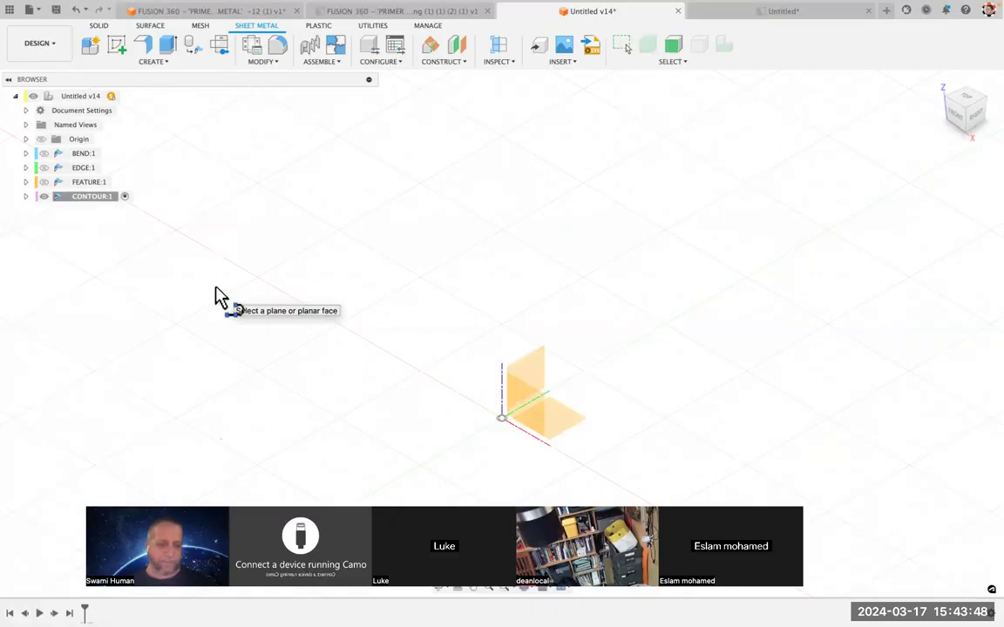
{"action": "left_click", "coordinate": [534, 413]}
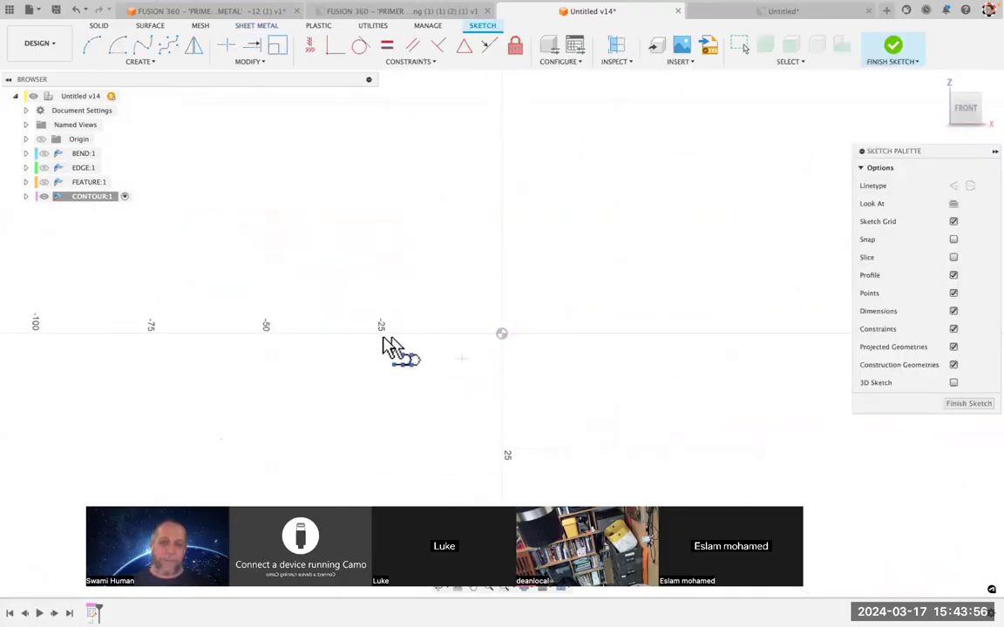
{"action": "left_click", "coordinate": [381, 335]}
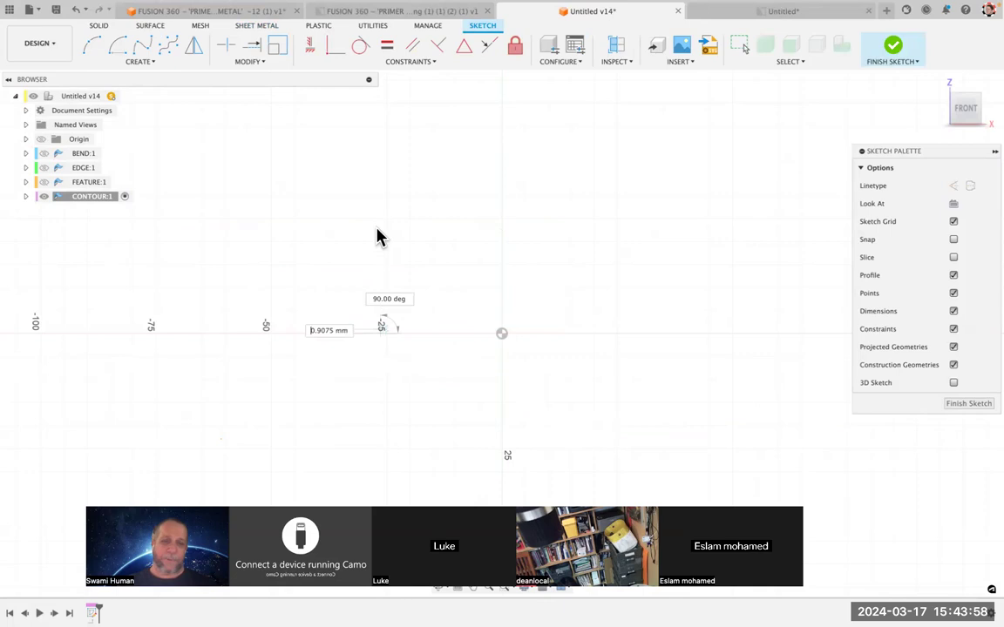
{"action": "left_click", "coordinate": [380, 187]}
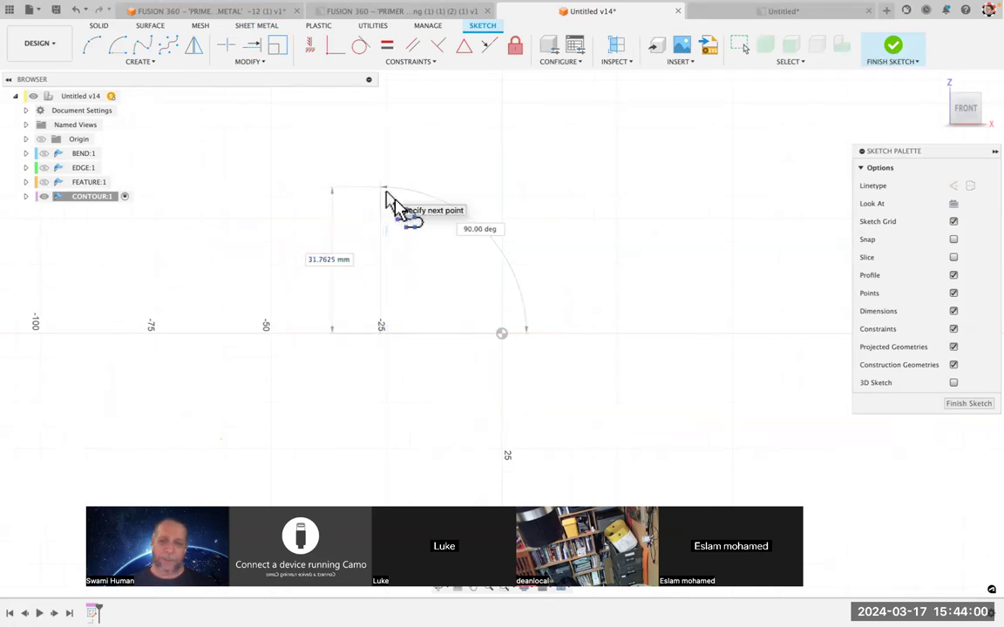
{"action": "left_click", "coordinate": [453, 248]}
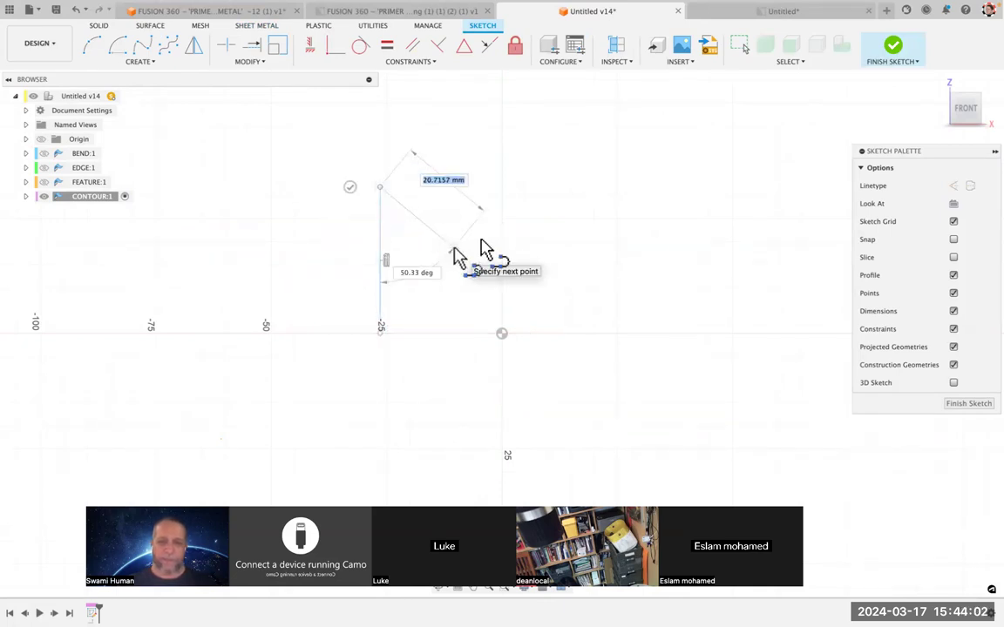
{"action": "left_click", "coordinate": [540, 229]}
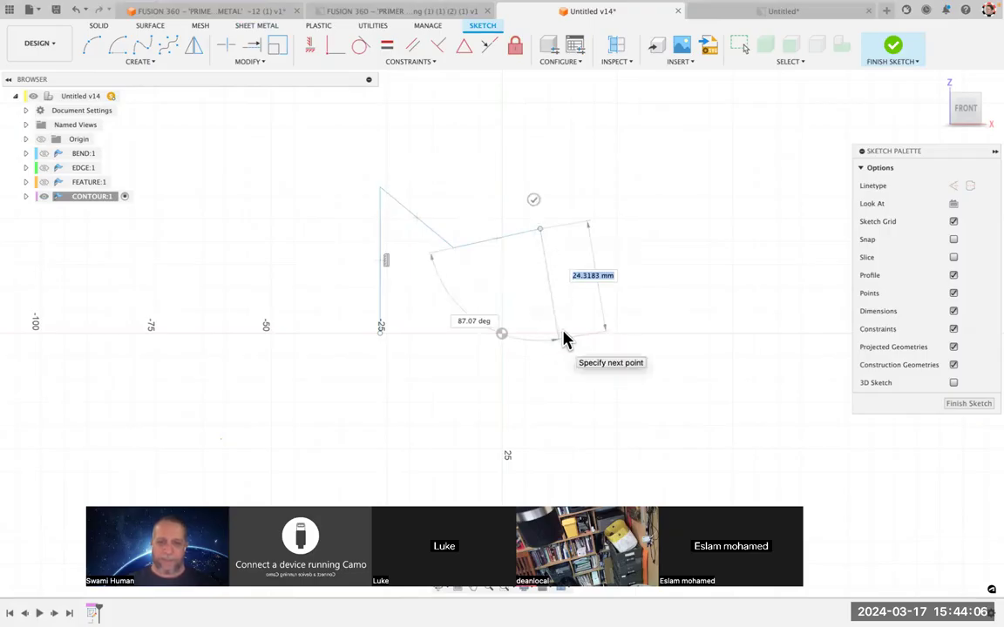
{"action": "left_click", "coordinate": [560, 335]}
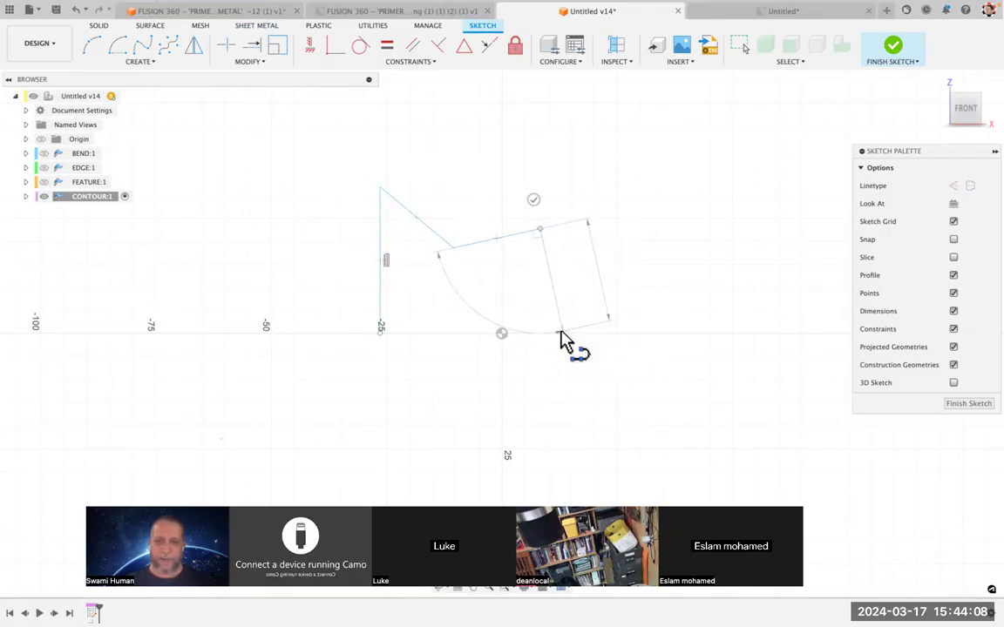
{"action": "key", "text": "Escape"}
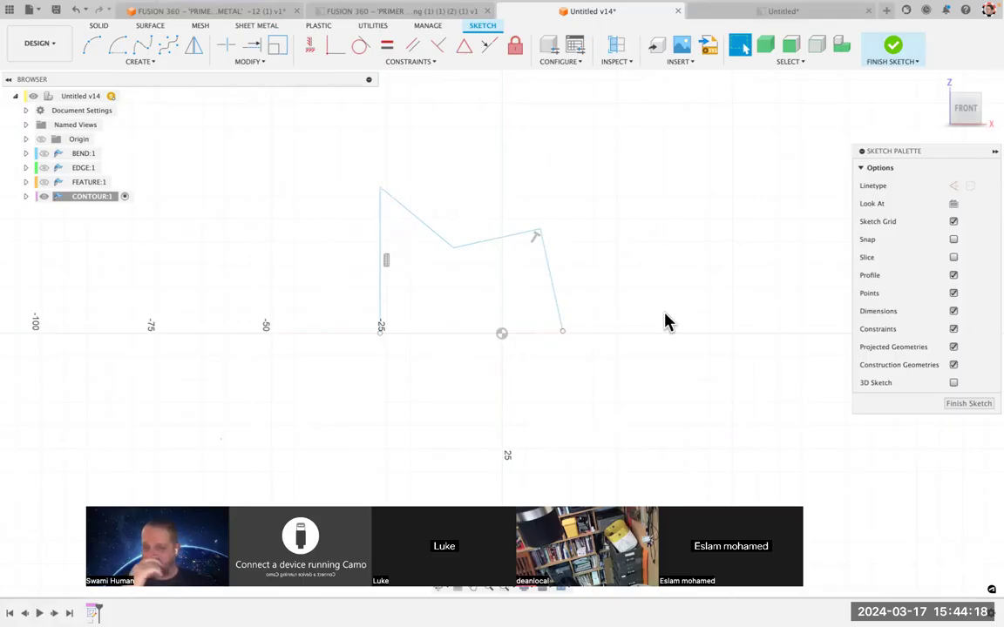
{"action": "left_click", "coordinate": [890, 52]}
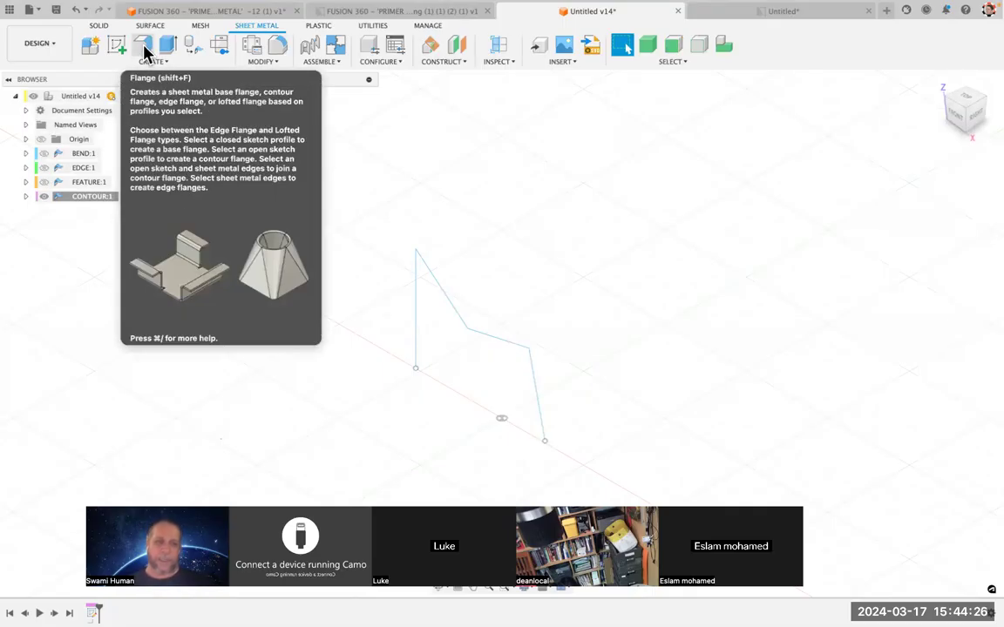
Step: Create a one-sided contour flange from the open profile as a new body, with a distance of about 21.8 mm
{"action": "left_click", "coordinate": [145, 50]}
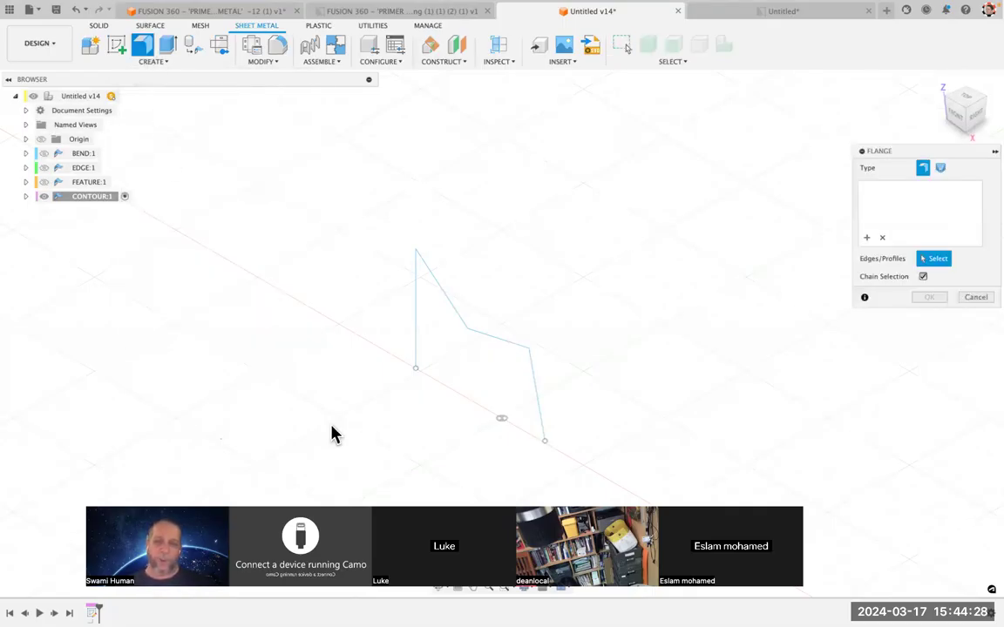
{"action": "left_click", "coordinate": [538, 399]}
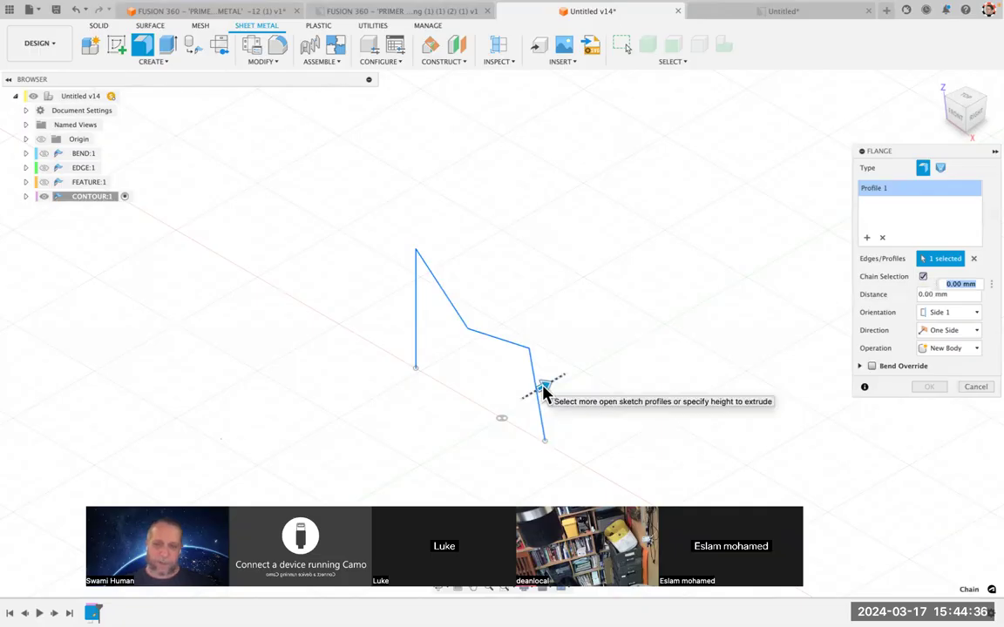
{"action": "mouse_move", "coordinate": [560, 376]}
{"action": "left_mouse_down"}
{"action": "mouse_move", "coordinate": [617, 353]}
{"action": "mouse_move", "coordinate": [812, 336]}
{"action": "left_mouse_up"}
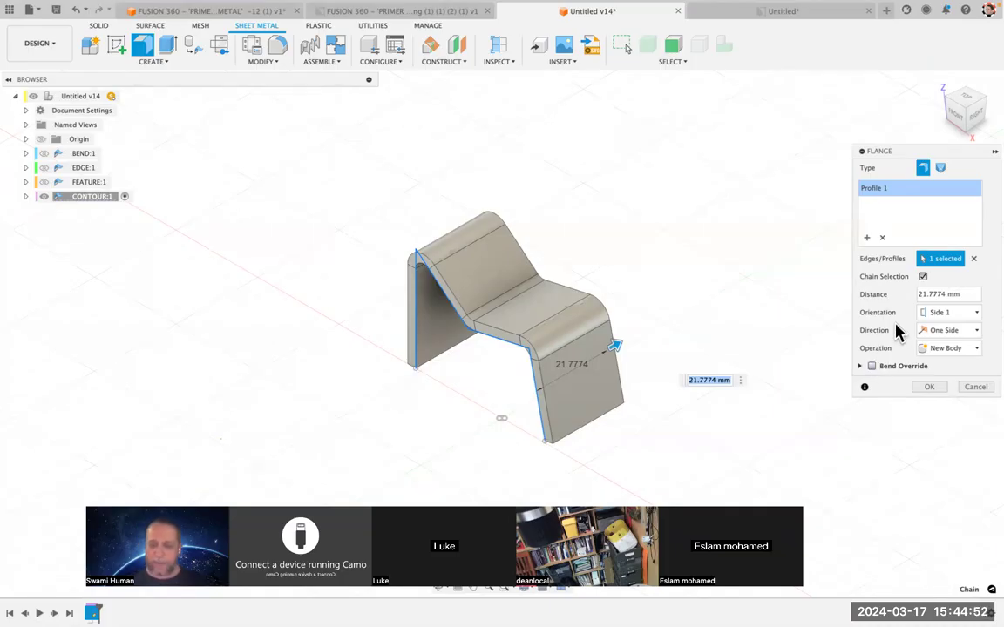
{"action": "key", "text": "Escape"}
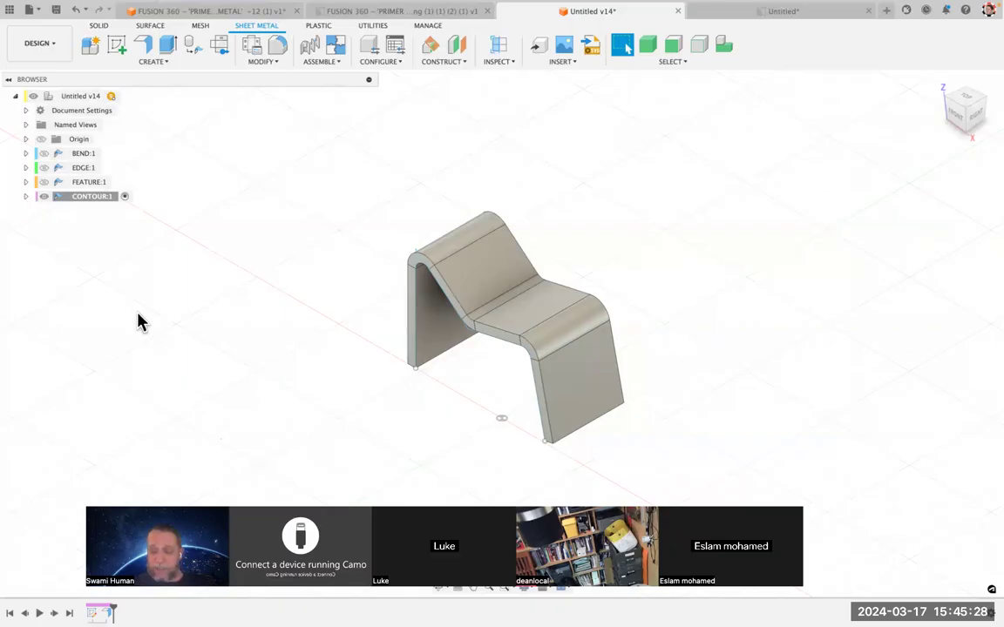
Step: Save the design as a new version and hide the CONTOUR component
{"action": "key", "text": "super+s"}
{"action": "key", "text": "Return"}
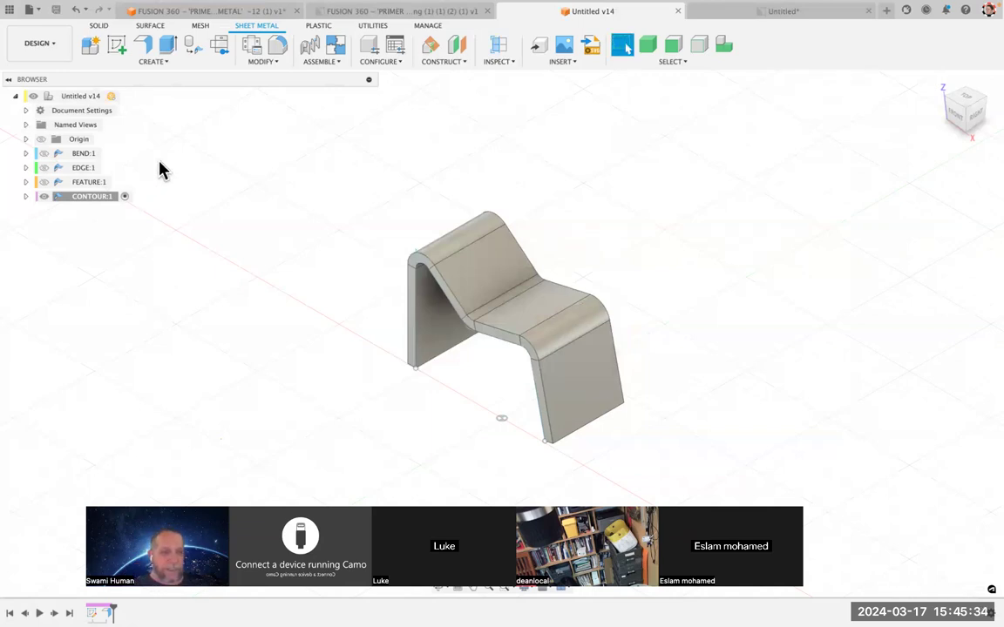
{"action": "left_click", "coordinate": [45, 197]}
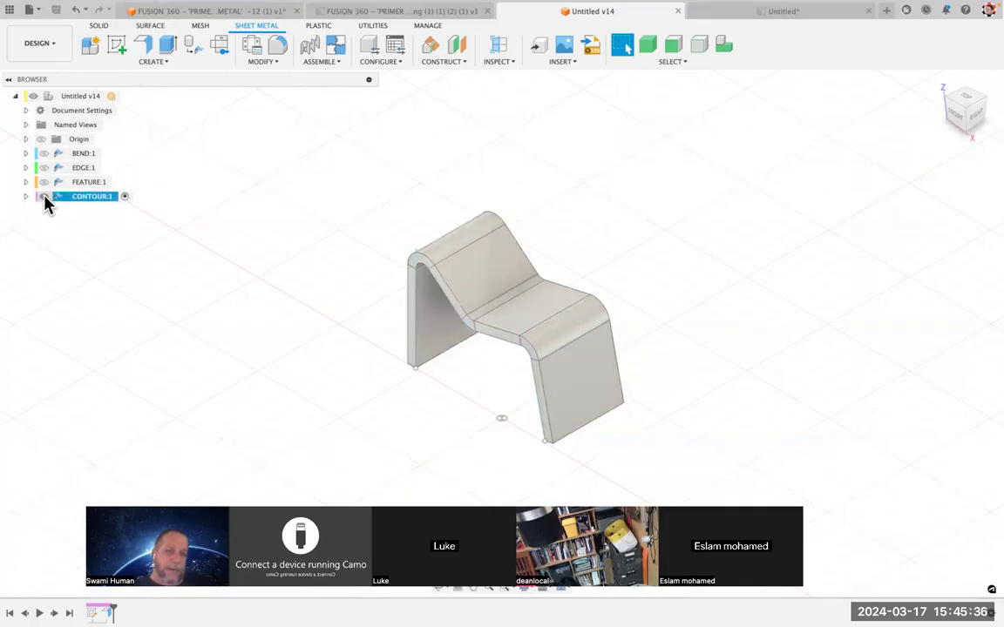
{"action": "left_click", "coordinate": [44, 196]}
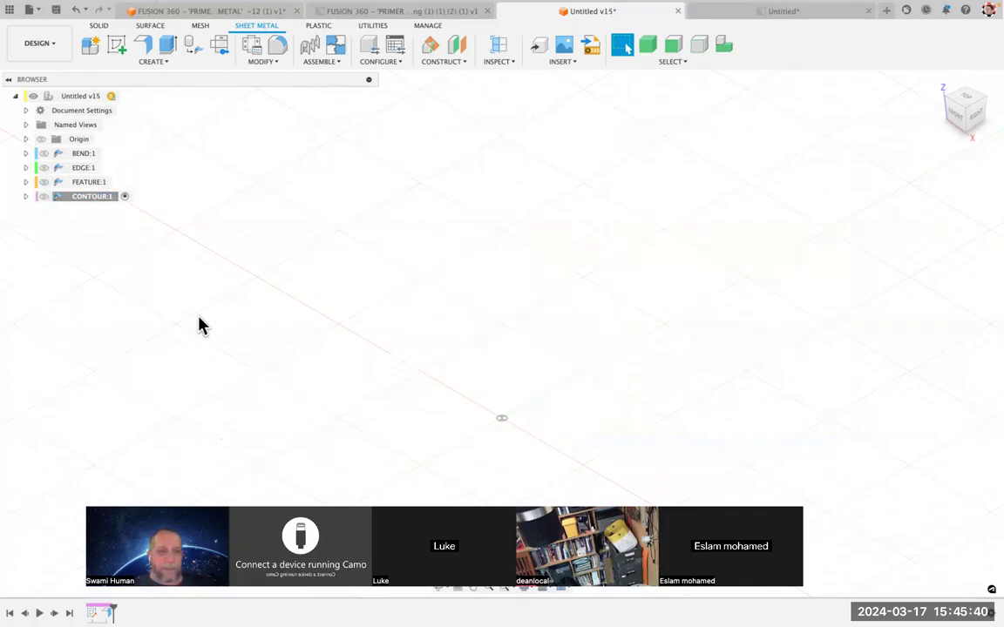
Step: Activate the top-level design and create a new internal sheet metal component with the Steel (mm) rule
{"action": "left_click", "coordinate": [126, 97]}
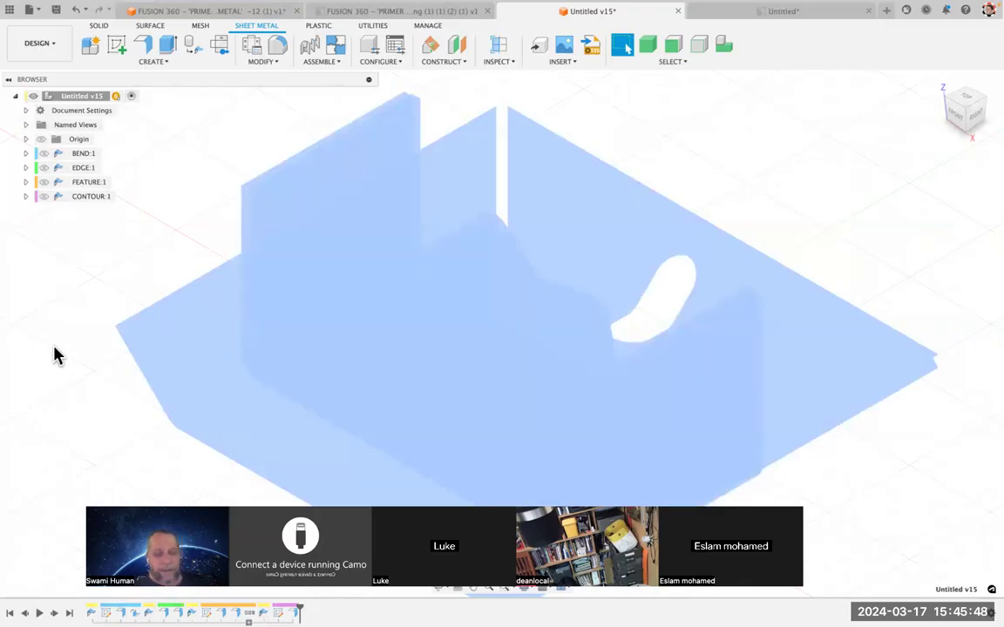
{"action": "key", "text": "n"}
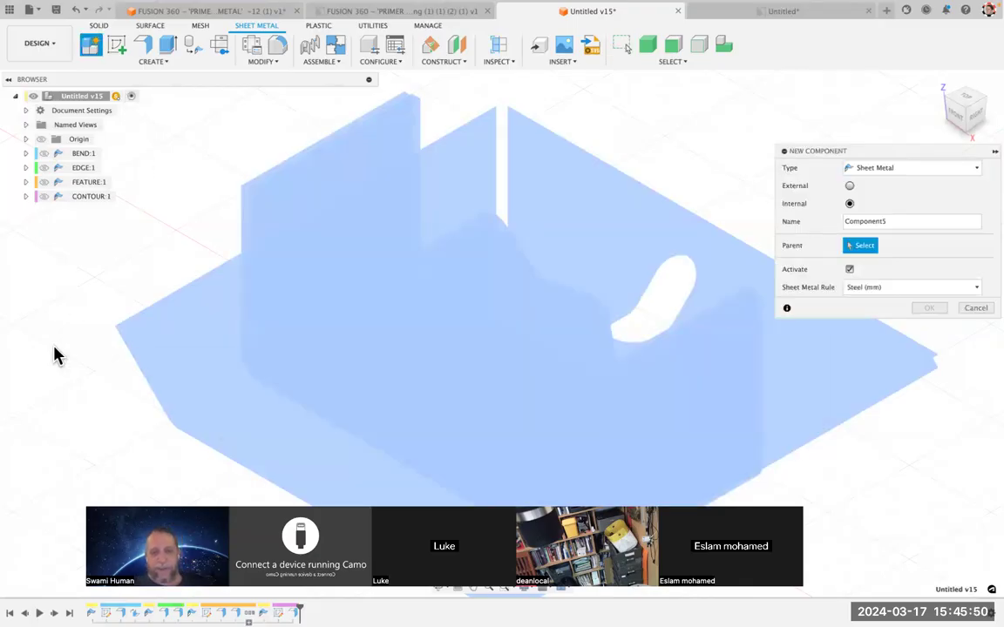
{"action": "key", "text": "Return"}
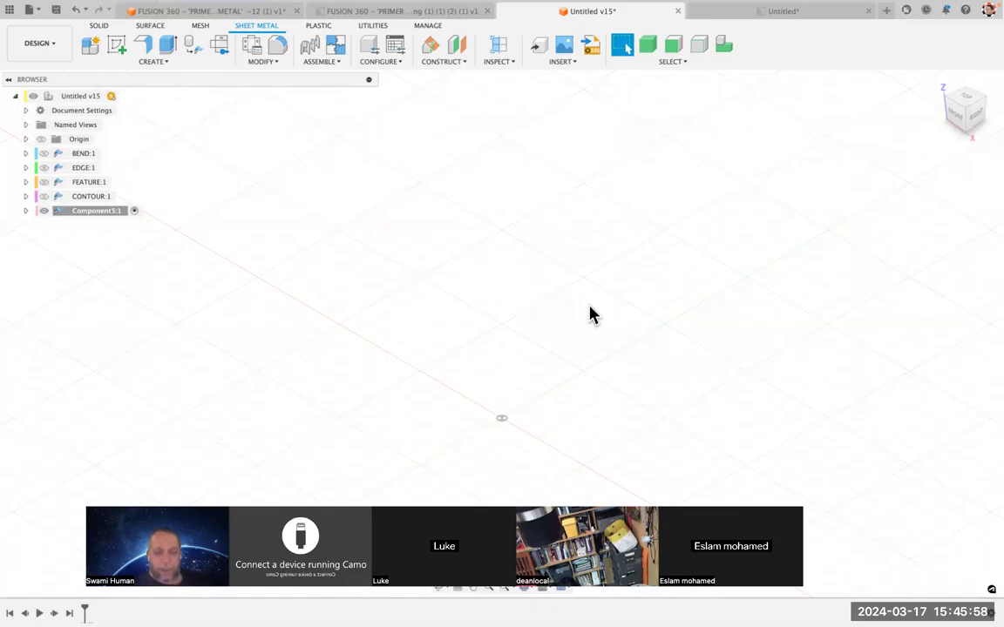
Step: Sketch a 100 mm by 100 mm centre rectangle on the horizontal XY plane, centred on the origin, and finish the sketch
{"action": "key", "text": "r"}
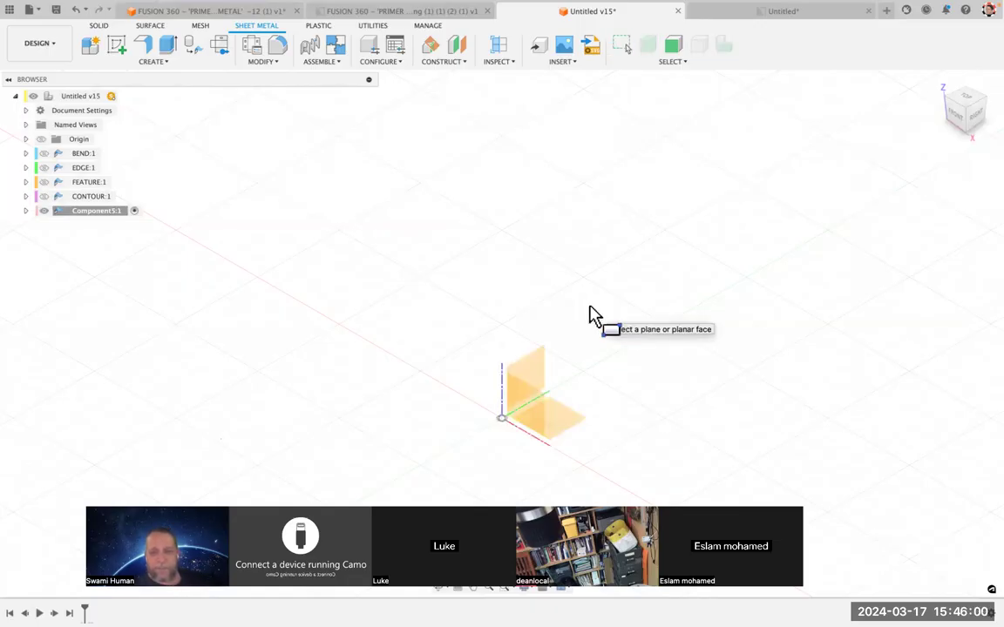
{"action": "left_click", "coordinate": [572, 425]}
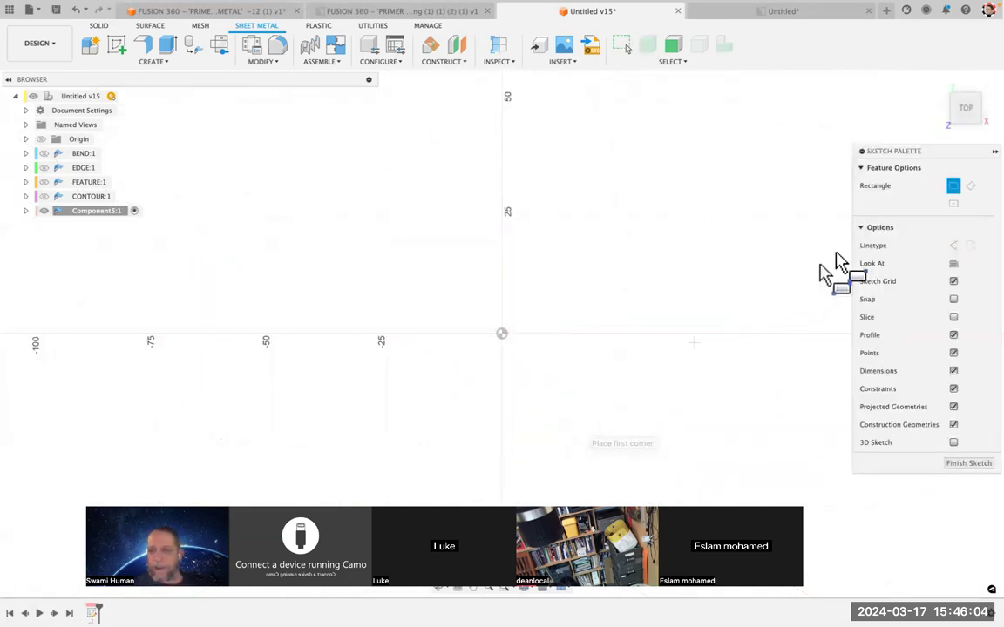
{"action": "left_click", "coordinate": [954, 205]}
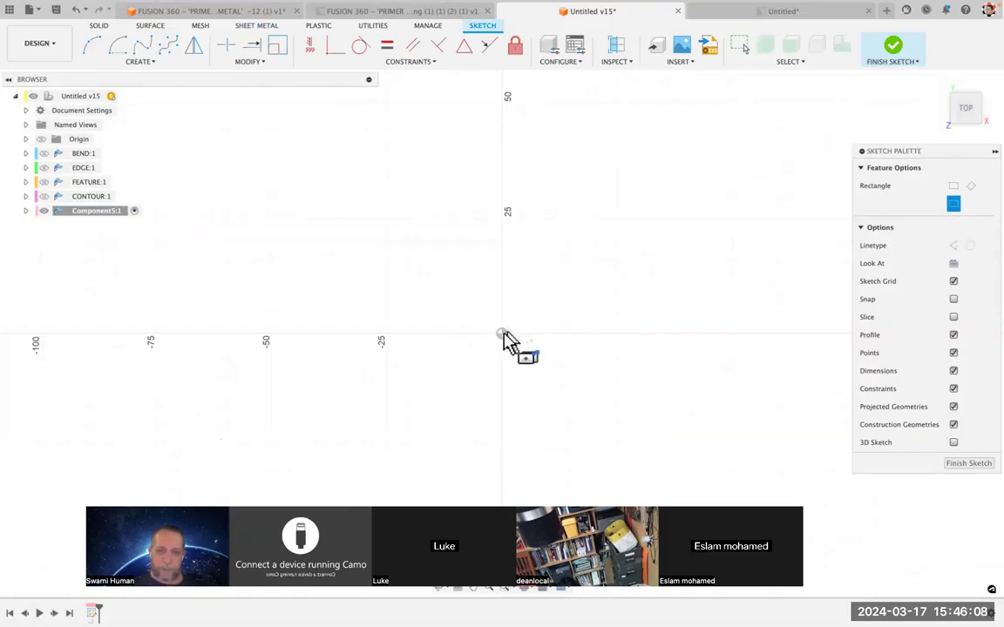
{"action": "left_click", "coordinate": [502, 335]}
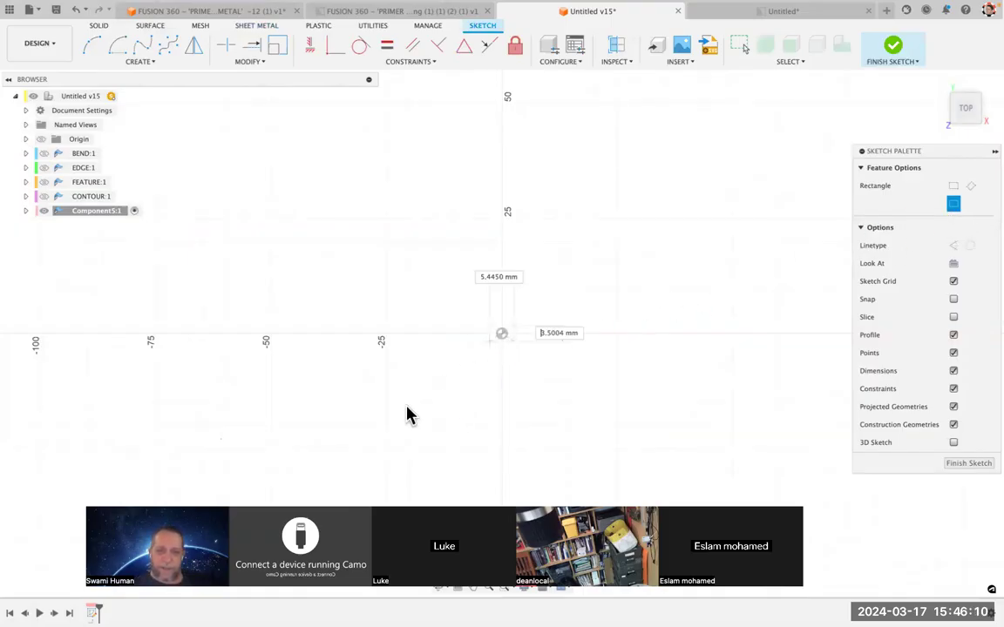
{"action": "type", "text": "1000"}
{"action": "key", "text": "Tab"}
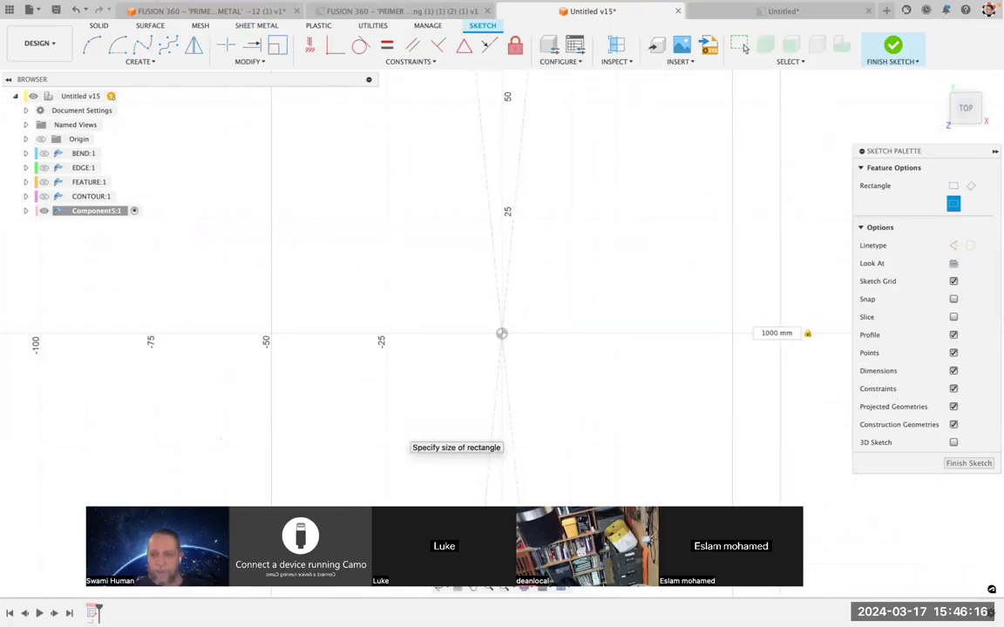
{"action": "key", "text": "Tab"}
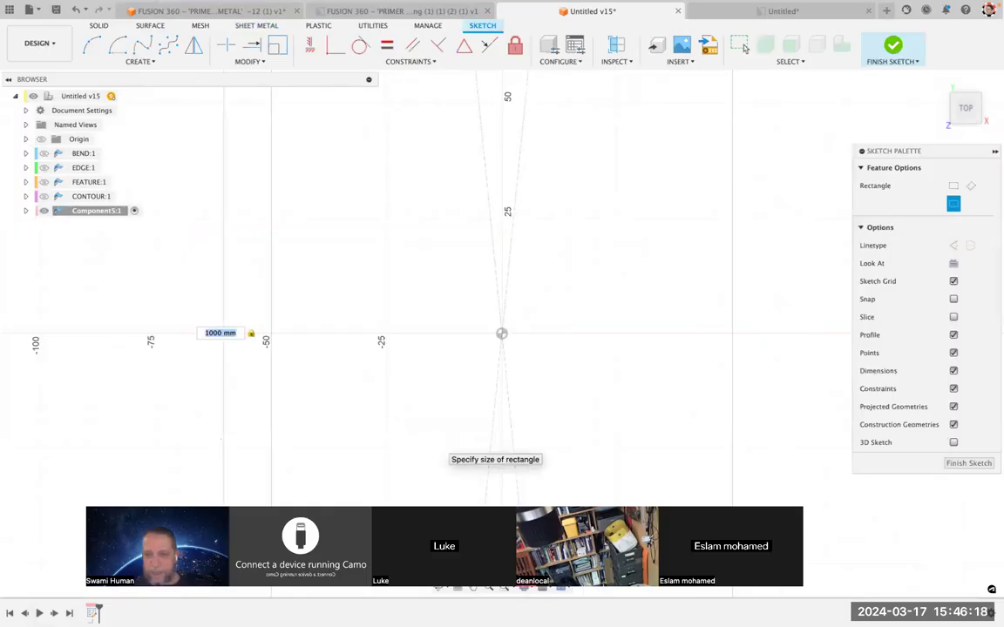
{"action": "type", "text": "100"}
{"action": "key", "text": "Tab"}
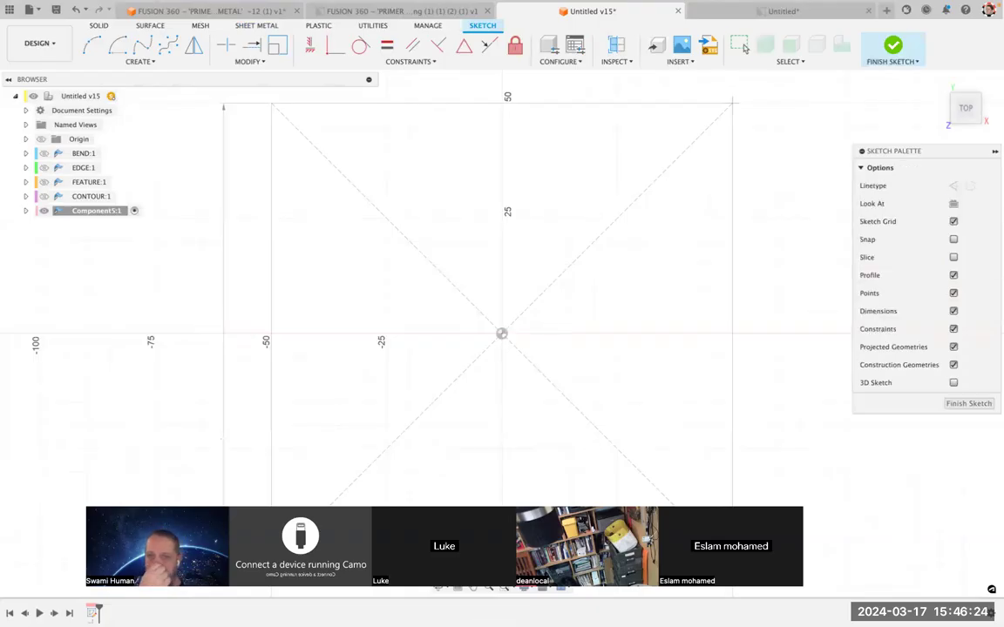
{"action": "key", "text": "Return"}
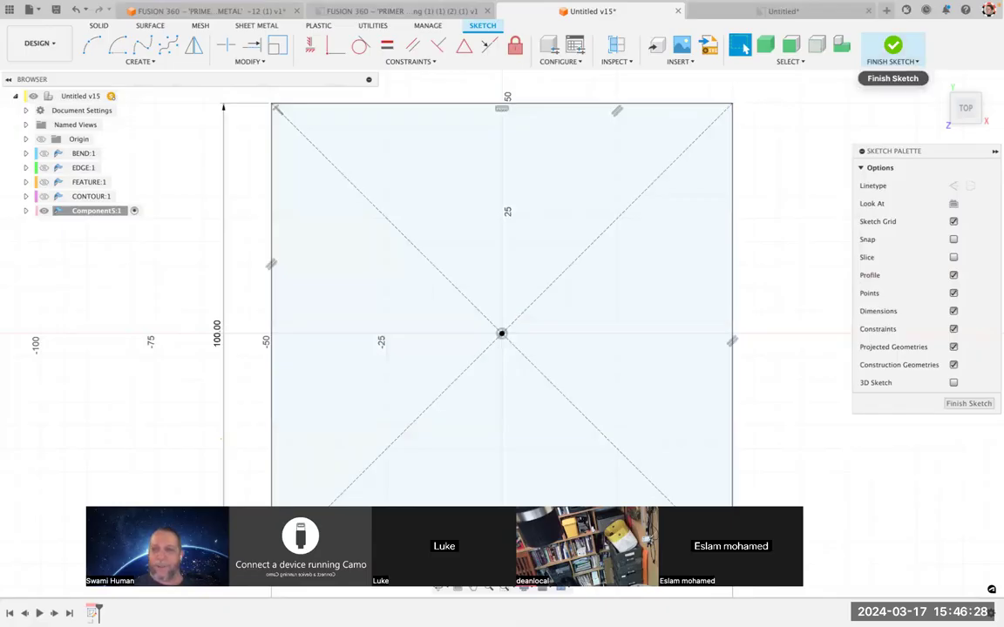
{"action": "left_click", "coordinate": [892, 48]}
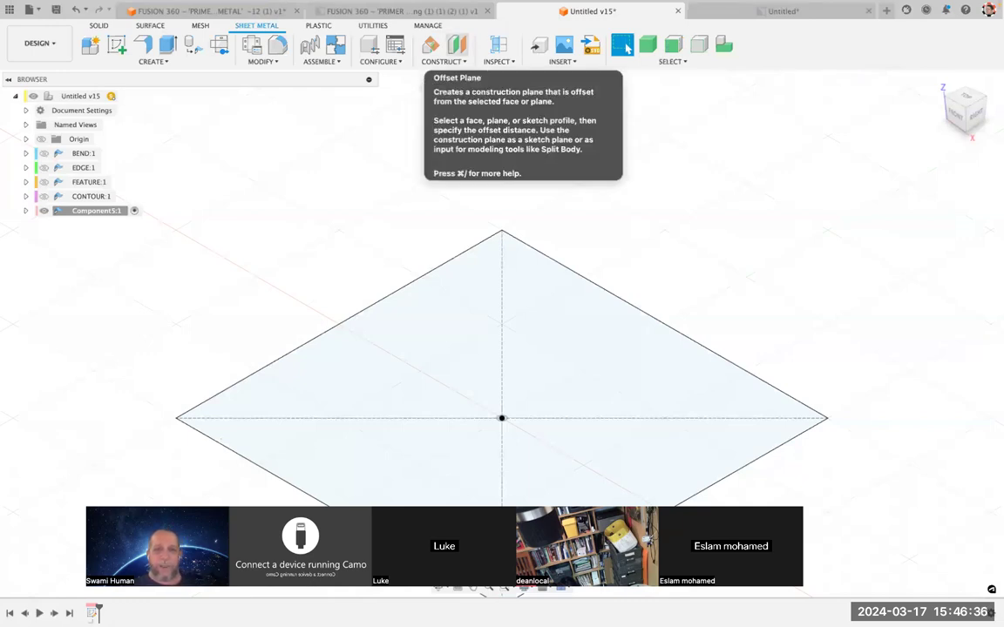
Step: Create a construction plane offset 100 mm above the XY plane
{"action": "left_click", "coordinate": [458, 46]}
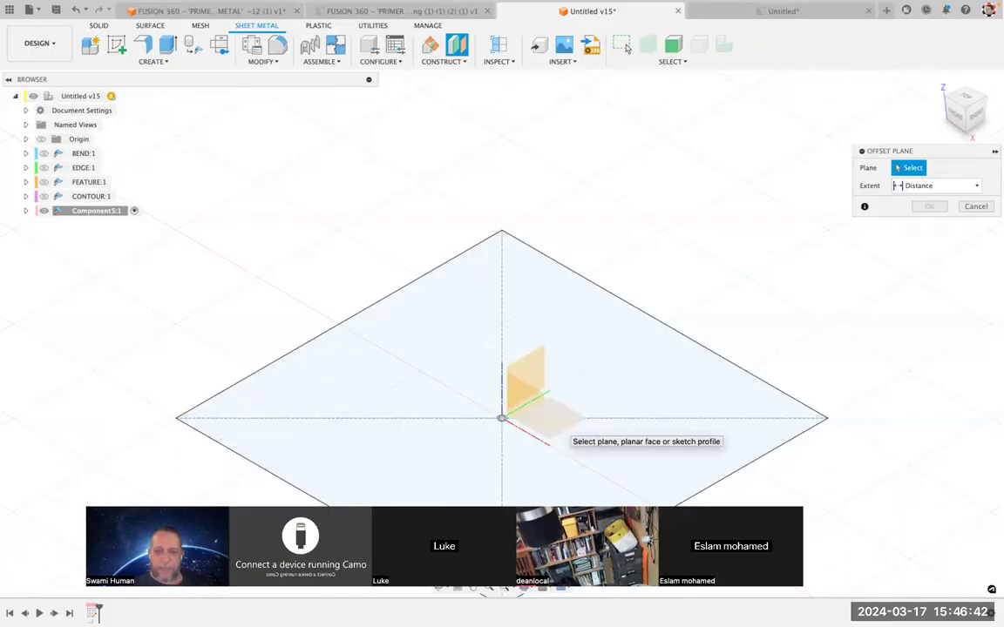
{"action": "left_click", "coordinate": [559, 421]}
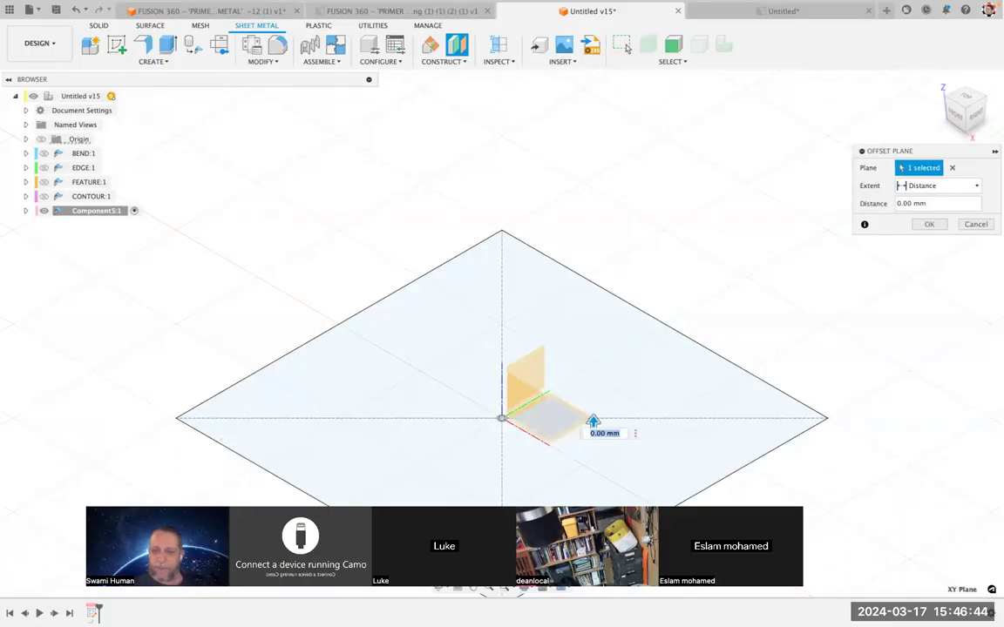
{"action": "left_click_drag", "start_coordinate": [587, 226], "coordinate": [593, 226]}
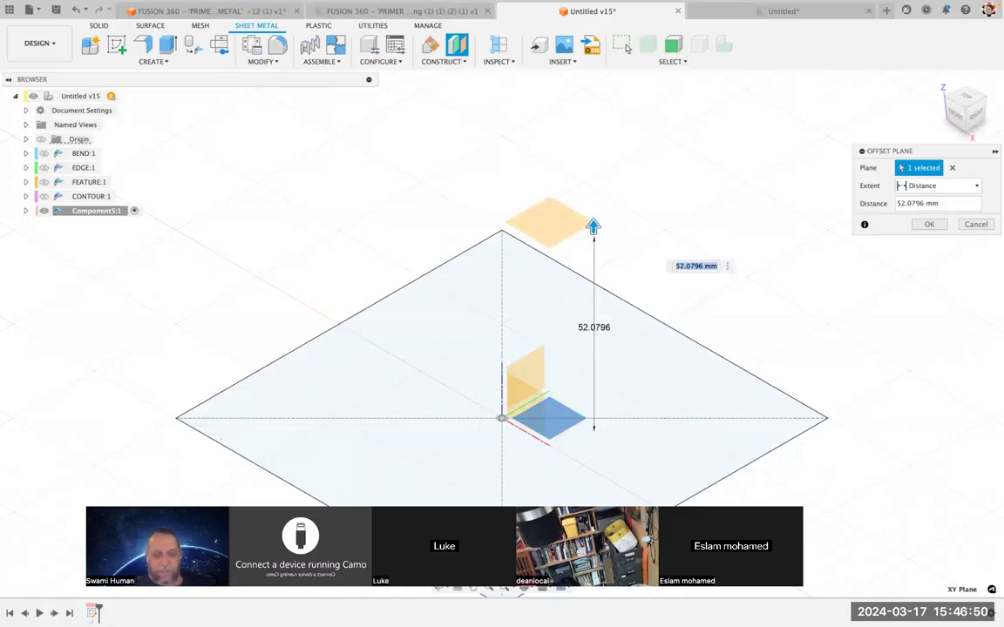
{"action": "type", "text": "100"}
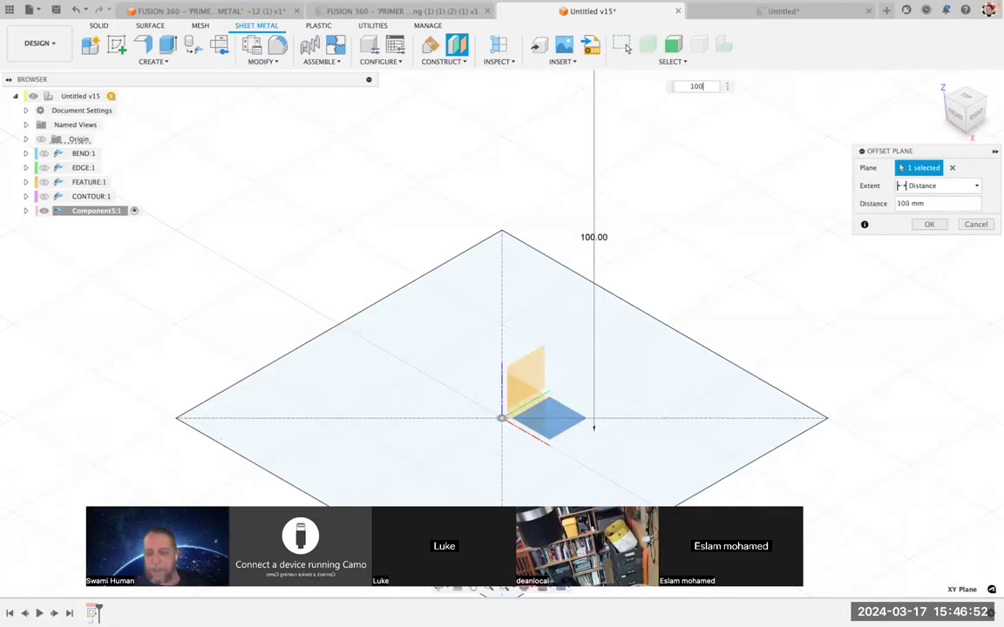
{"action": "key", "text": "Return"}
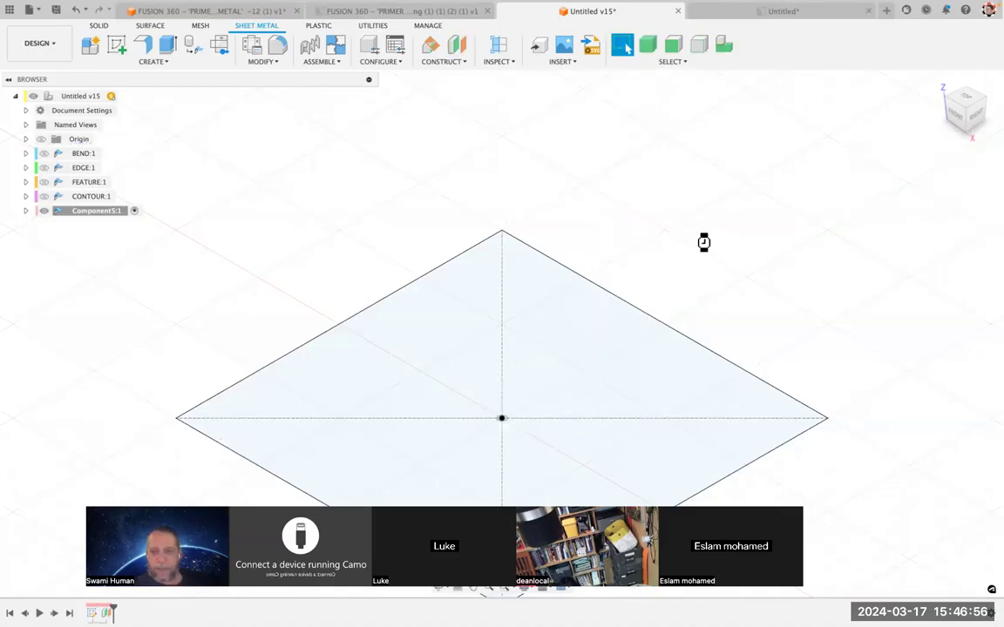
Step: Enlarge the displayed extent of the offset plane in top view so it nearly covers the square
{"action": "scroll", "coordinate": [702, 242], "scroll_direction": "down", "scroll_amount": 3}
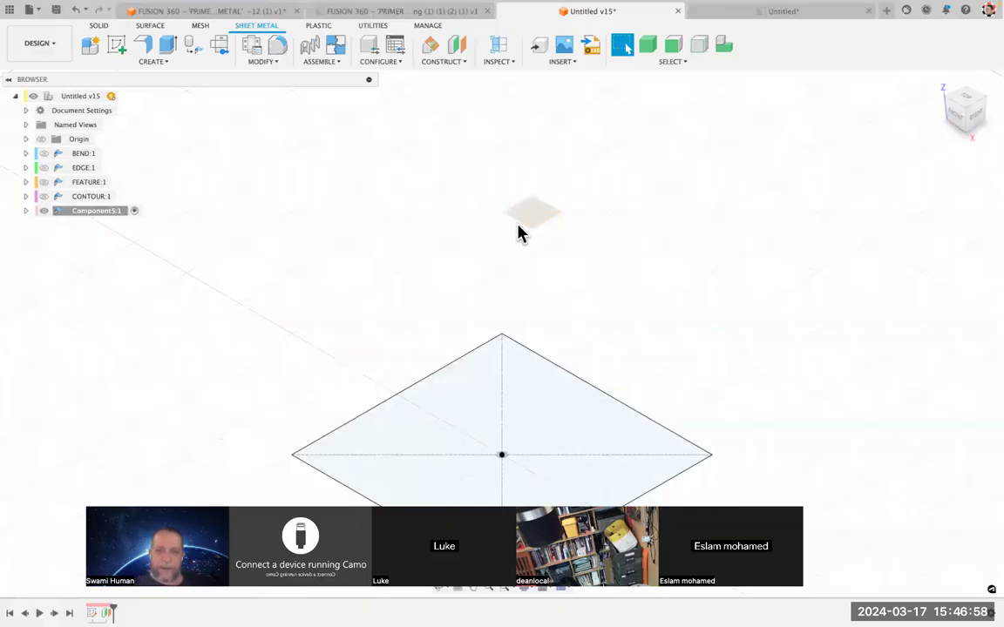
{"action": "left_click", "coordinate": [971, 102]}
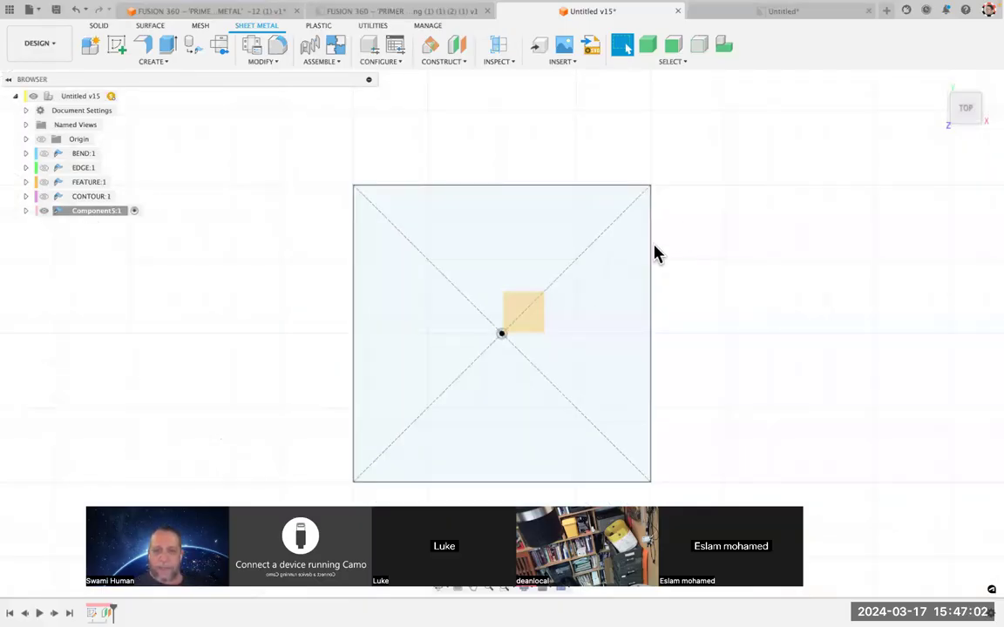
{"action": "left_click_drag", "start_coordinate": [542, 333], "coordinate": [637, 471]}
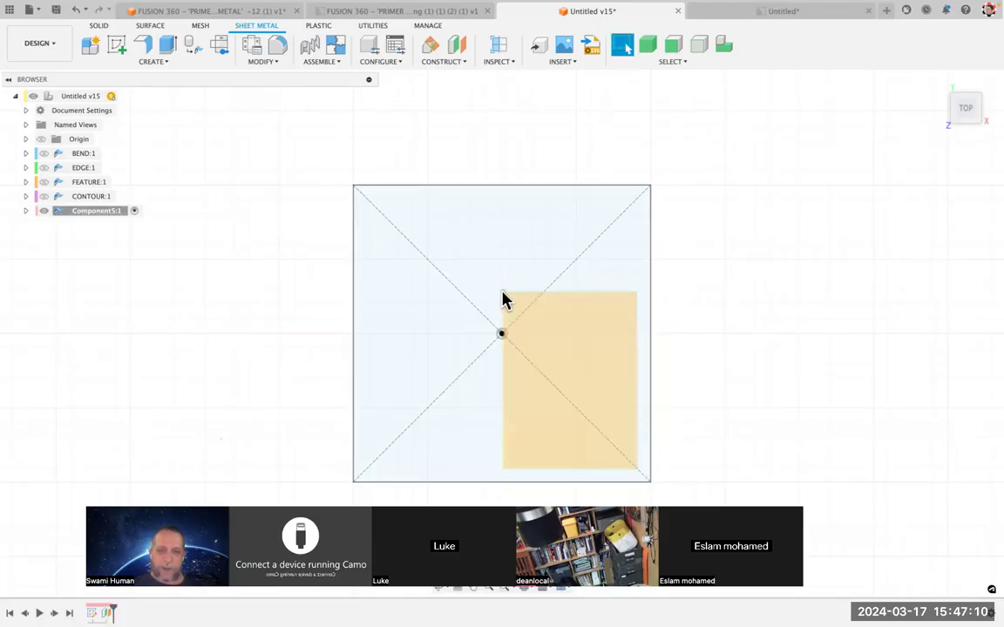
{"action": "left_click_drag", "start_coordinate": [503, 295], "coordinate": [367, 199]}
{"action": "left_click", "coordinate": [797, 335]}
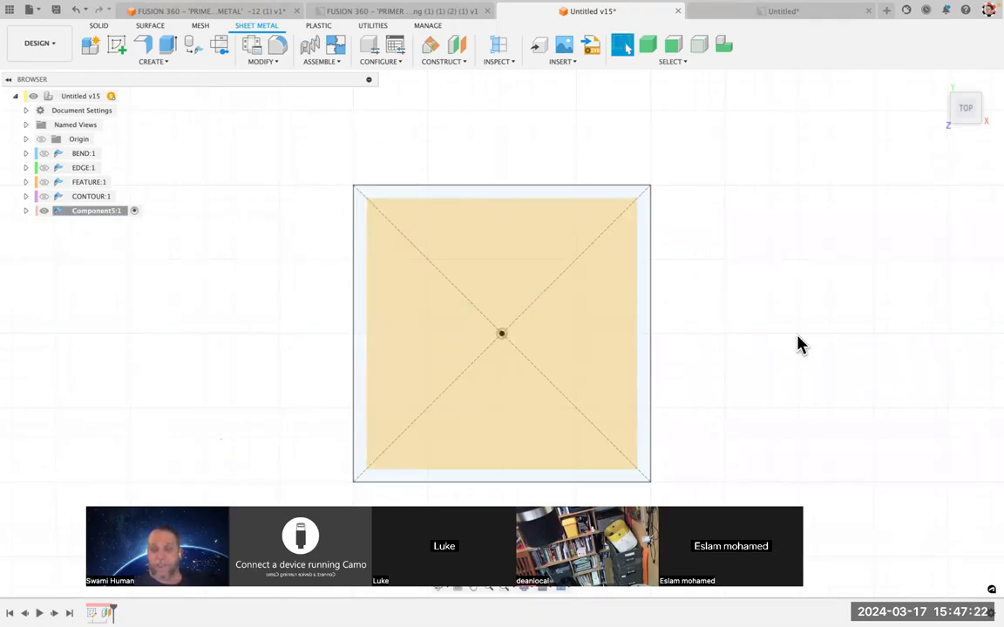
Step: Sketch a 75 mm diameter circle on the offset plane, centred on the origin, and finish the sketch
{"action": "key", "text": "c"}
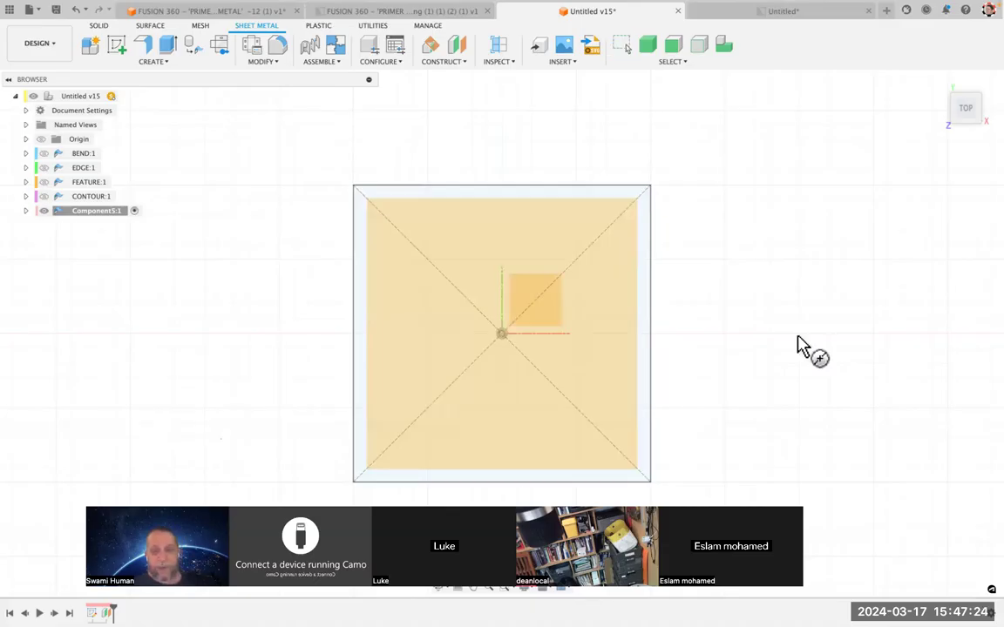
{"action": "left_click", "coordinate": [604, 391]}
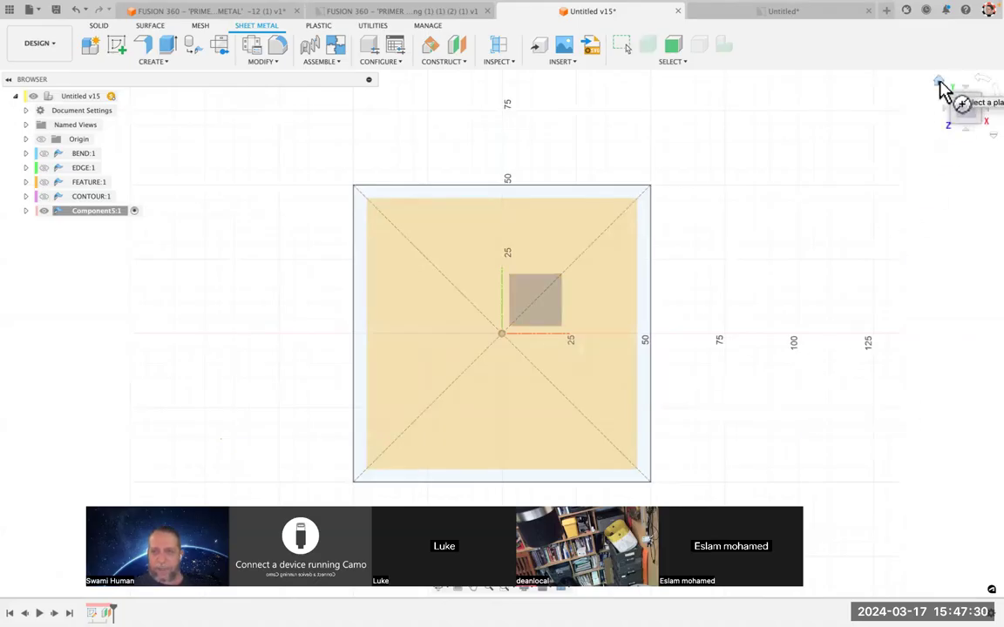
{"action": "left_click", "coordinate": [940, 83]}
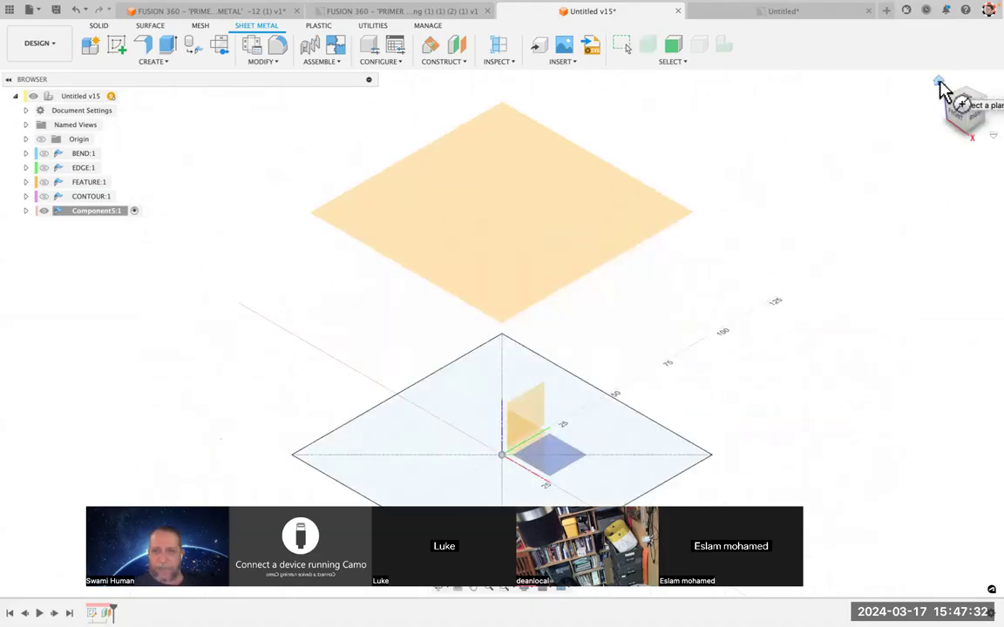
{"action": "left_click", "coordinate": [533, 265]}
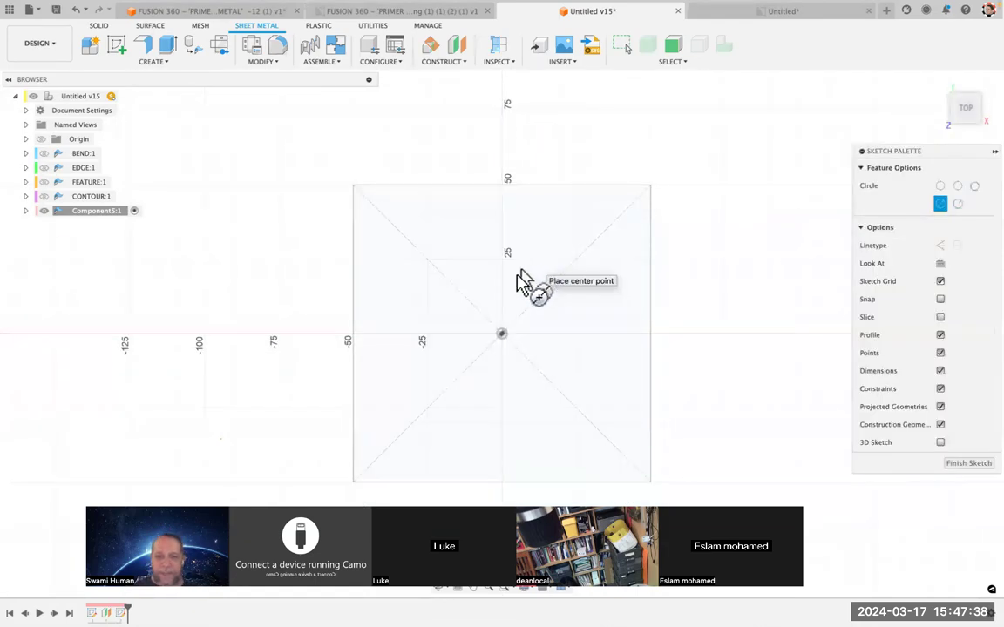
{"action": "left_click", "coordinate": [502, 334]}
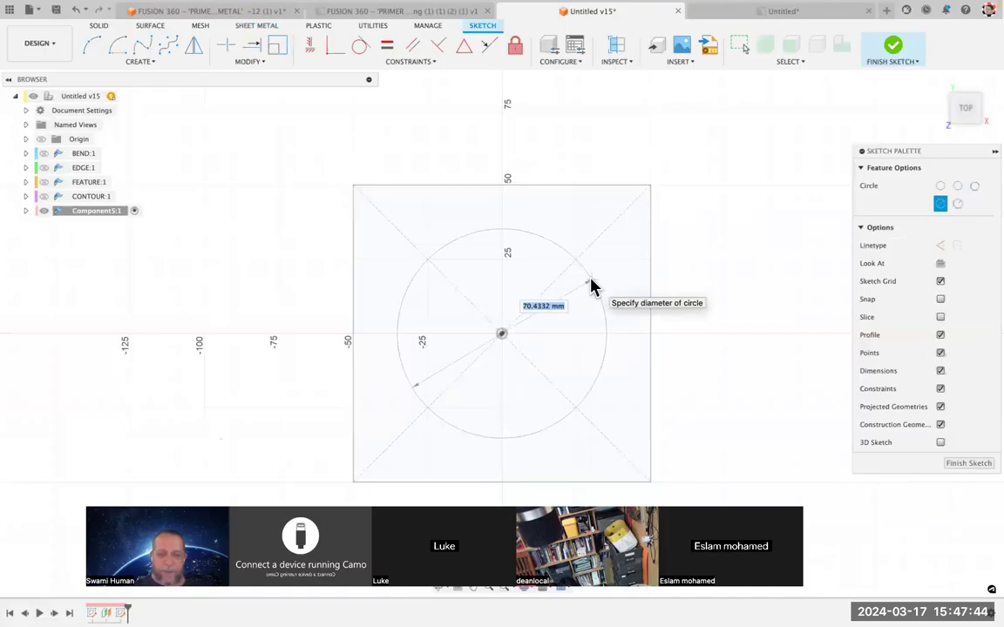
{"action": "type", "text": "75"}
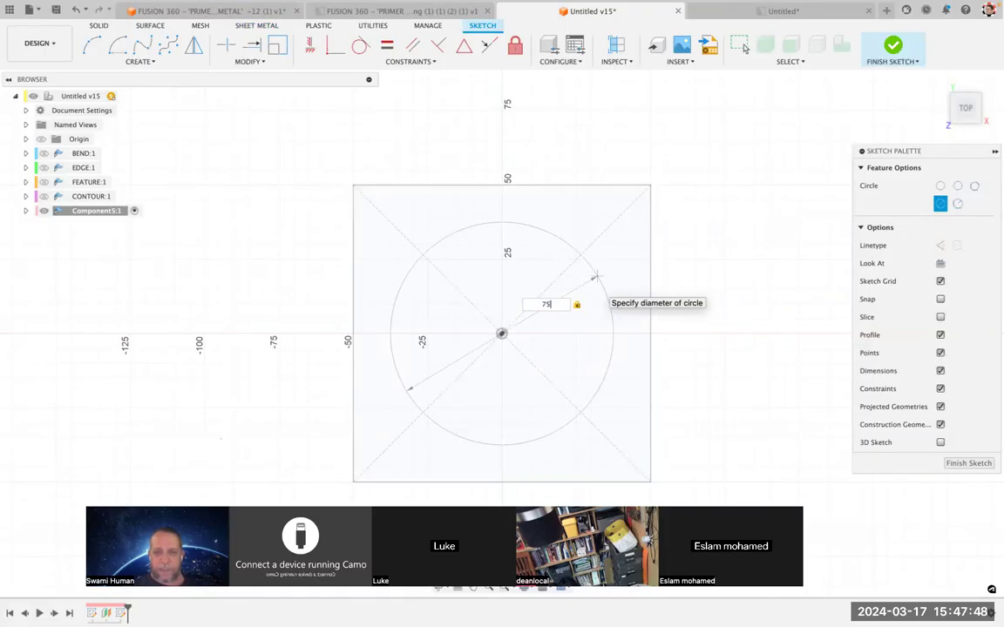
{"action": "key", "text": "Return"}
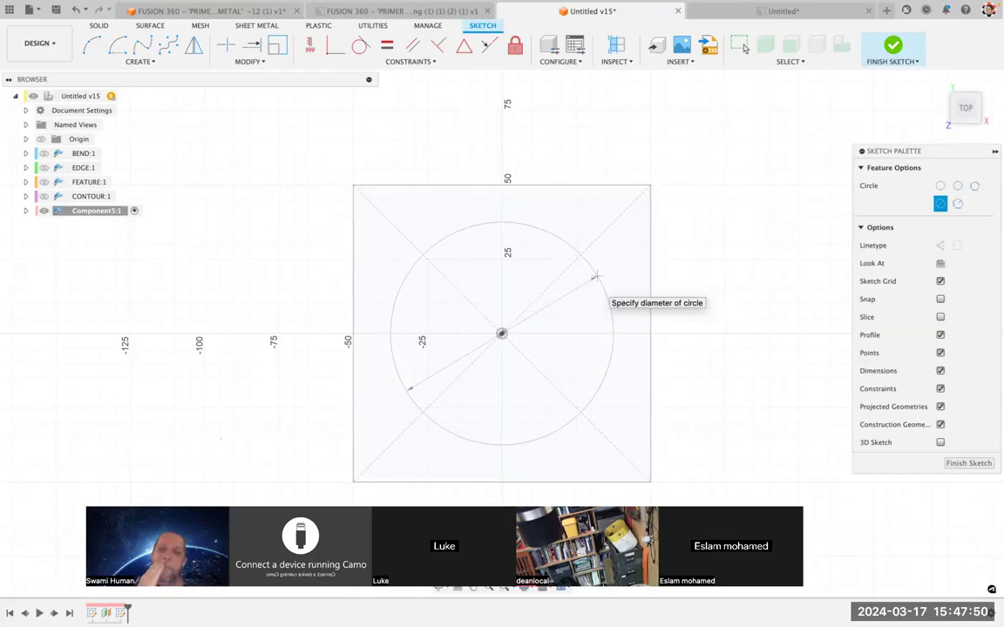
{"action": "key", "text": "Escape"}
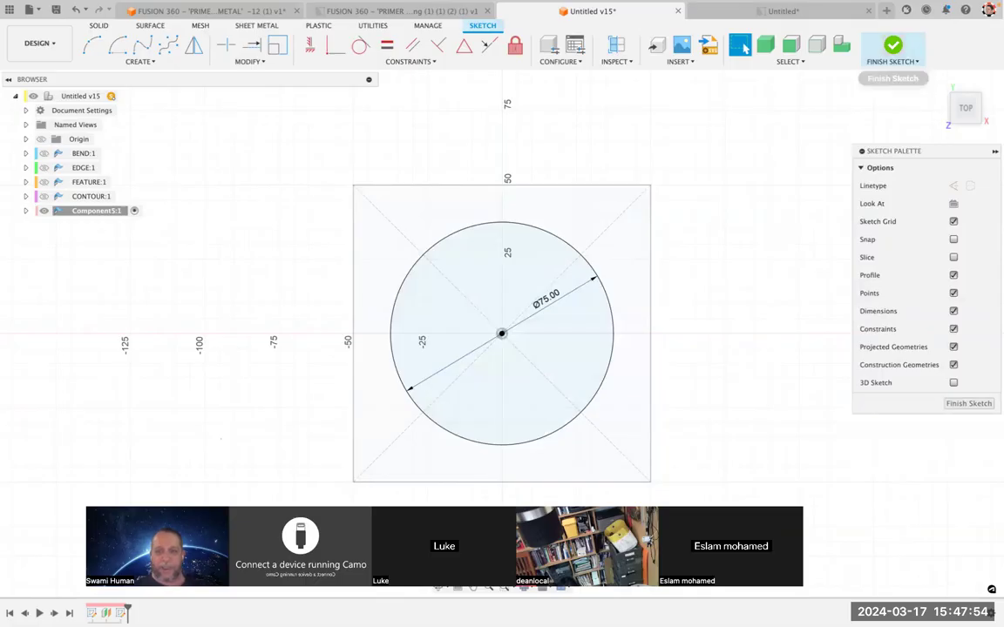
{"action": "left_click", "coordinate": [892, 46]}
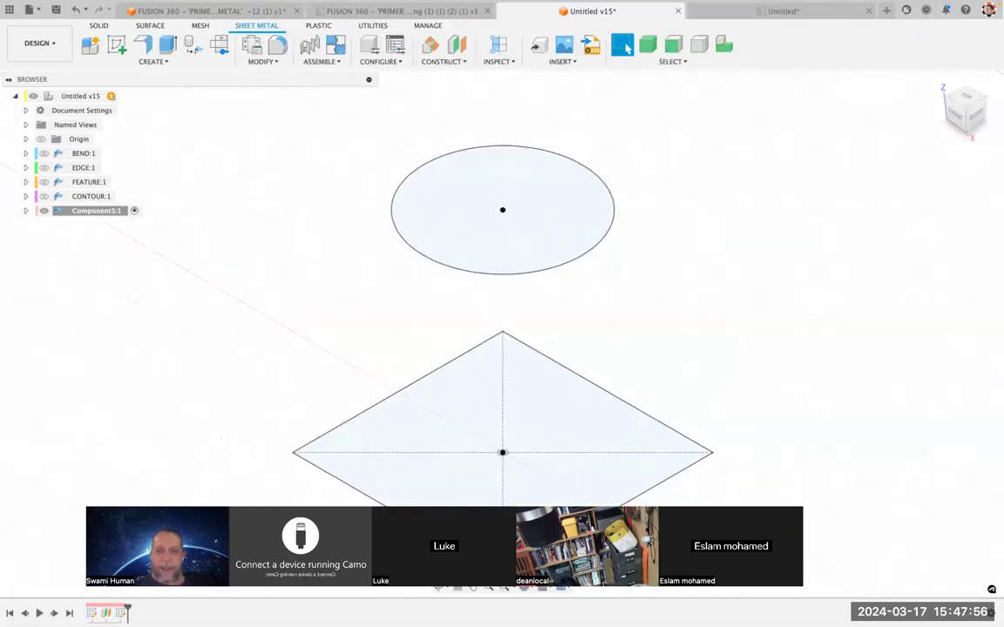
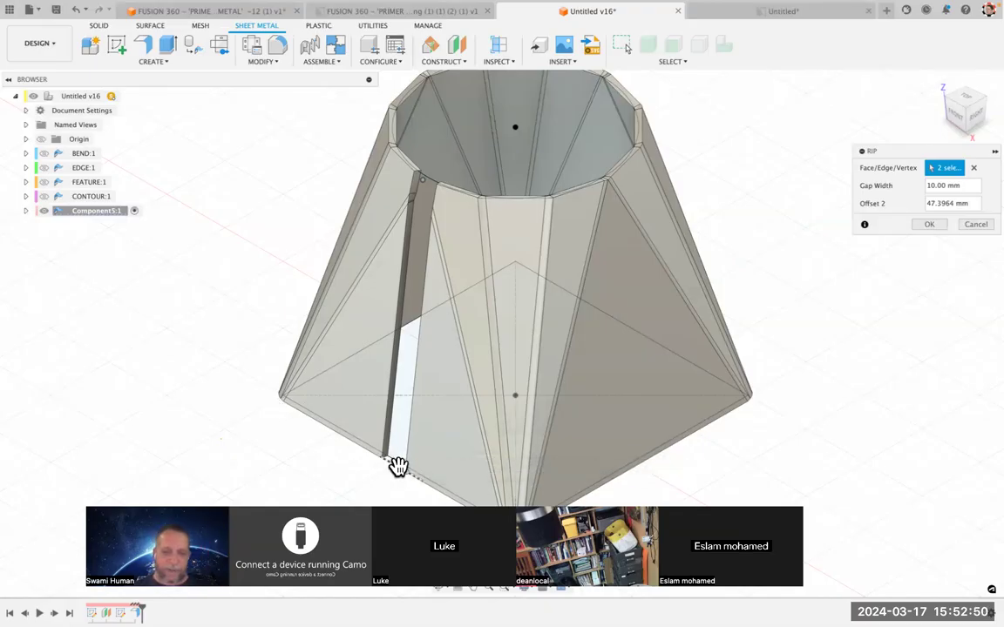
Step: Slide the rip's lower end along the base edge to try a slanted cut, ending at an offset of about 47.4 mm
{"action": "left_click_drag", "start_coordinate": [398, 468], "coordinate": [330, 434]}
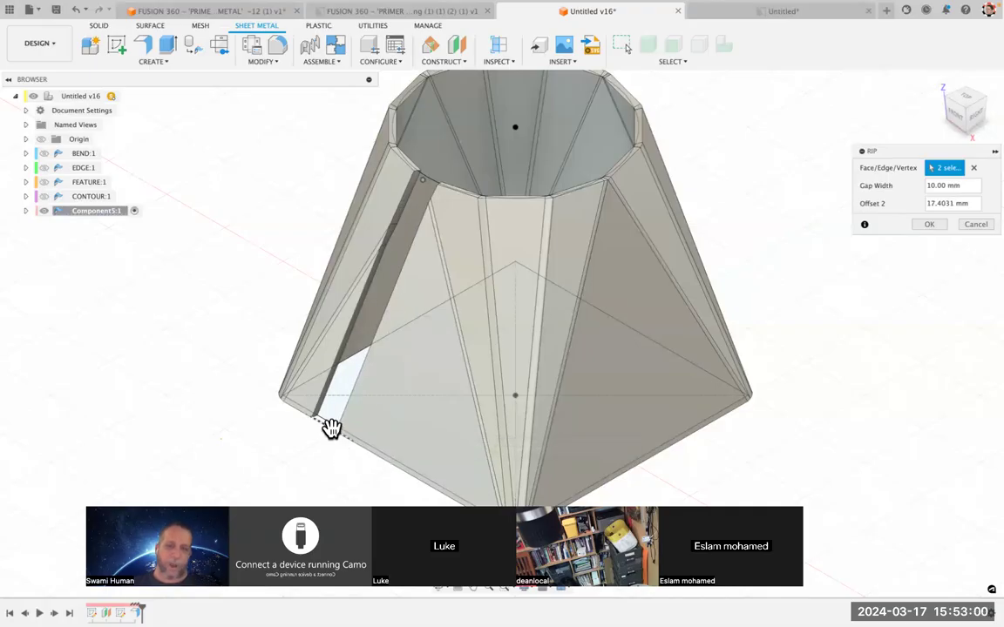
{"action": "left_click_drag", "start_coordinate": [340, 433], "coordinate": [396, 470]}
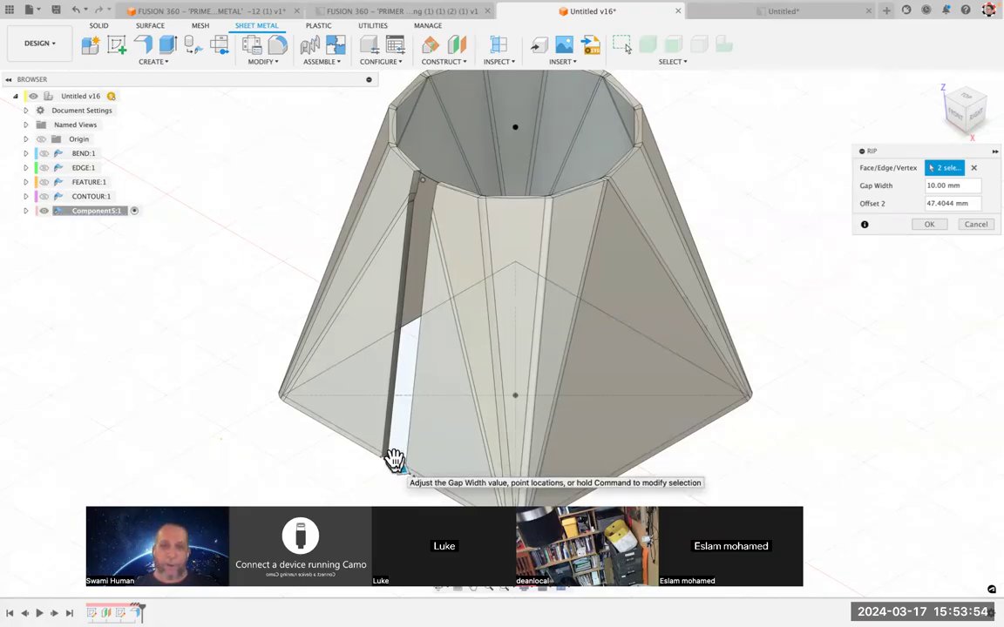
Step: Switch to the PRIMER - SHEET METAL document and change it from the Manufacture to the Design workspace
{"action": "left_click", "coordinate": [270, 16]}
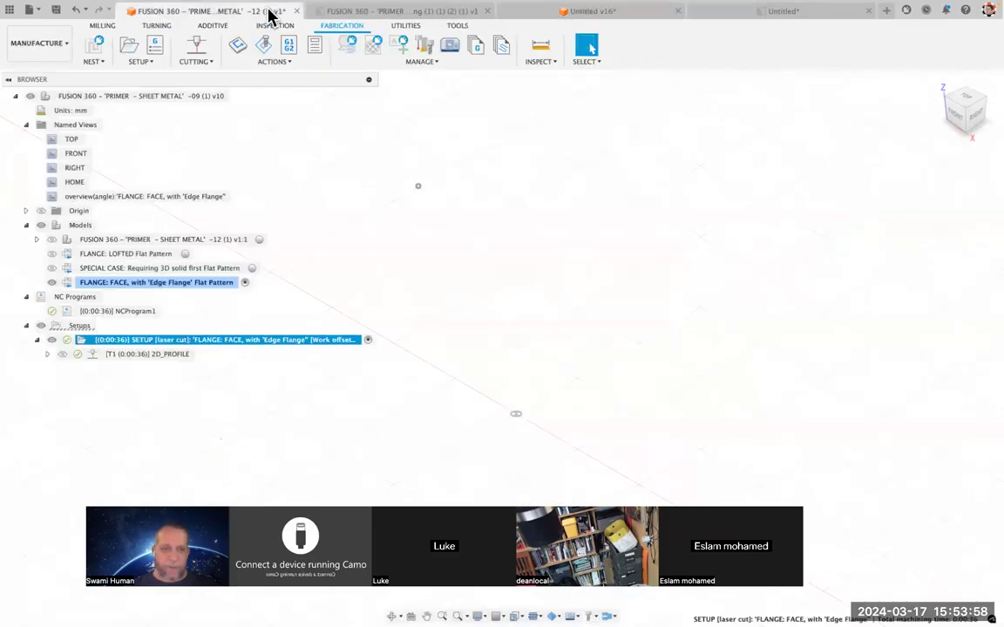
{"action": "left_click", "coordinate": [42, 45]}
{"action": "left_click", "coordinate": [40, 73]}
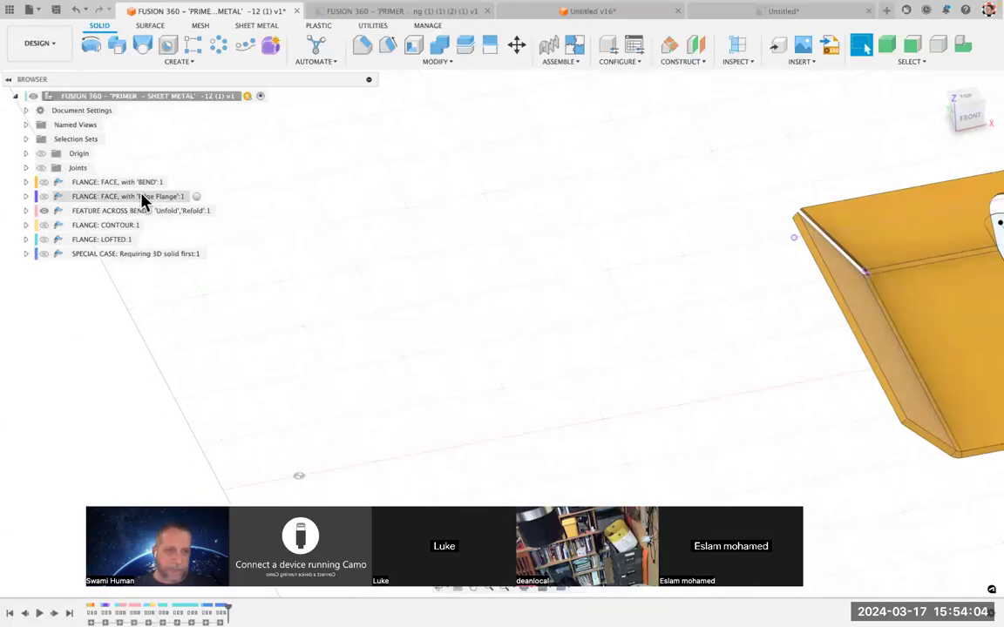
Step: Hide the FEATURE ACROSS BEND component and show only the FLANGE: LOFTED component in the home view
{"action": "left_click", "coordinate": [44, 216]}
{"action": "left_click", "coordinate": [44, 214]}
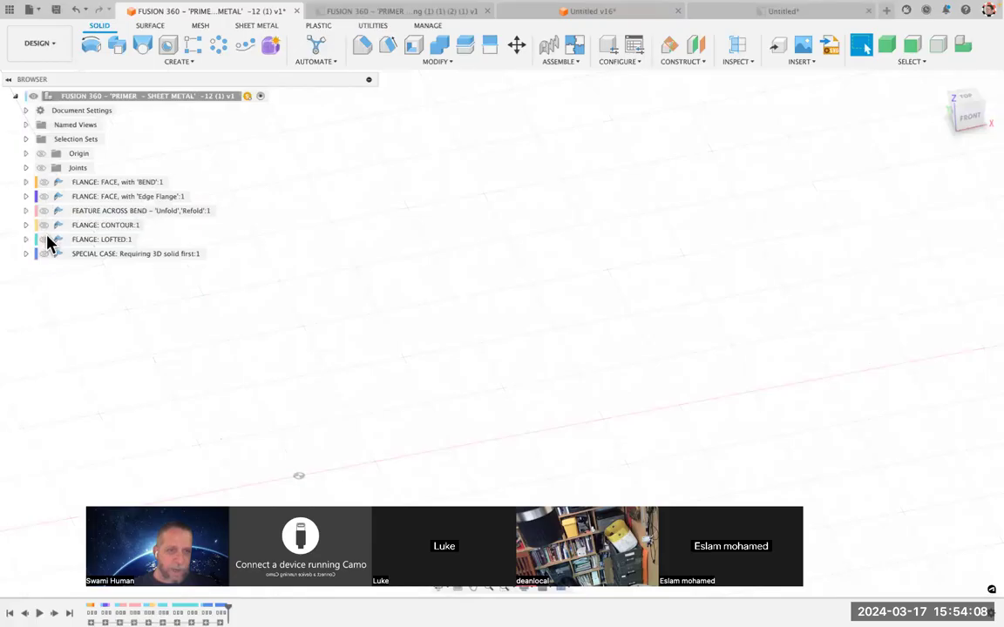
{"action": "left_click", "coordinate": [41, 242]}
{"action": "left_click", "coordinate": [43, 240]}
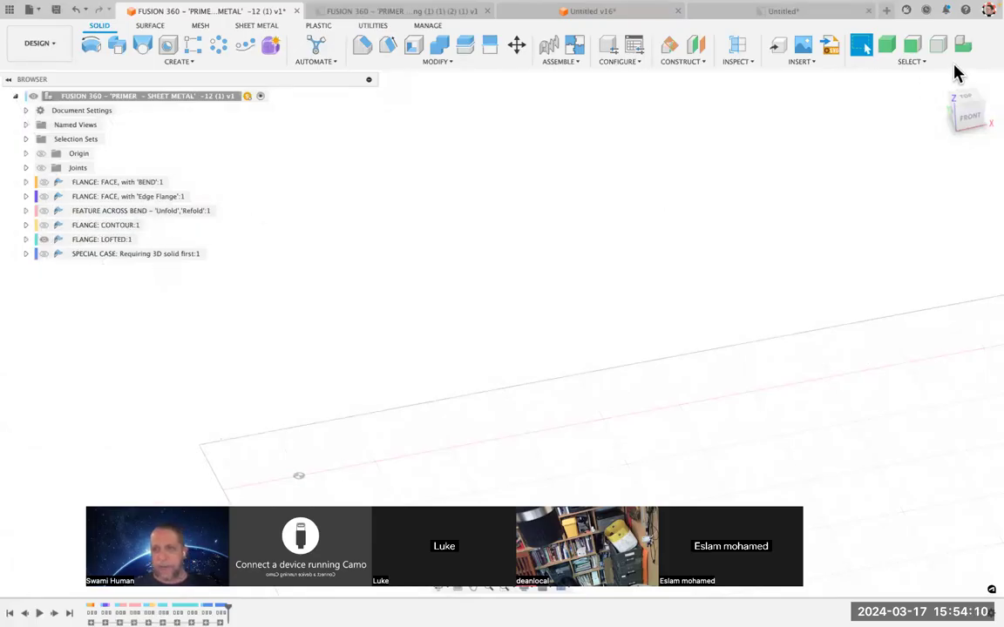
{"action": "left_click", "coordinate": [940, 83]}
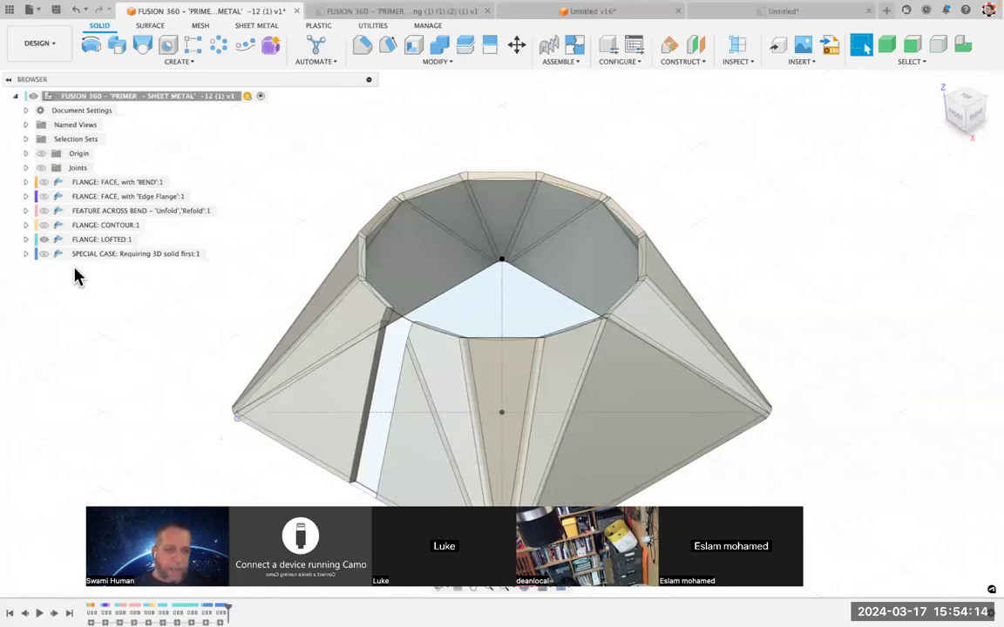
Step: In the FLANGE: LOFTED component, open the RIP_Offset sketch of the projected base line, hide the bodies, and examine the line's length dimension
{"action": "left_click", "coordinate": [26, 240]}
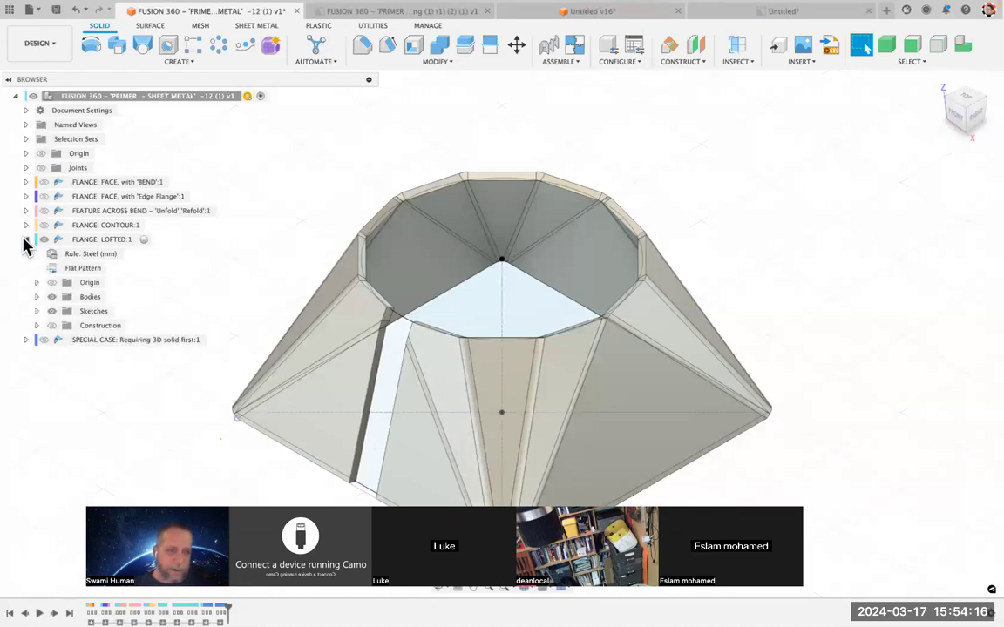
{"action": "left_click", "coordinate": [36, 312]}
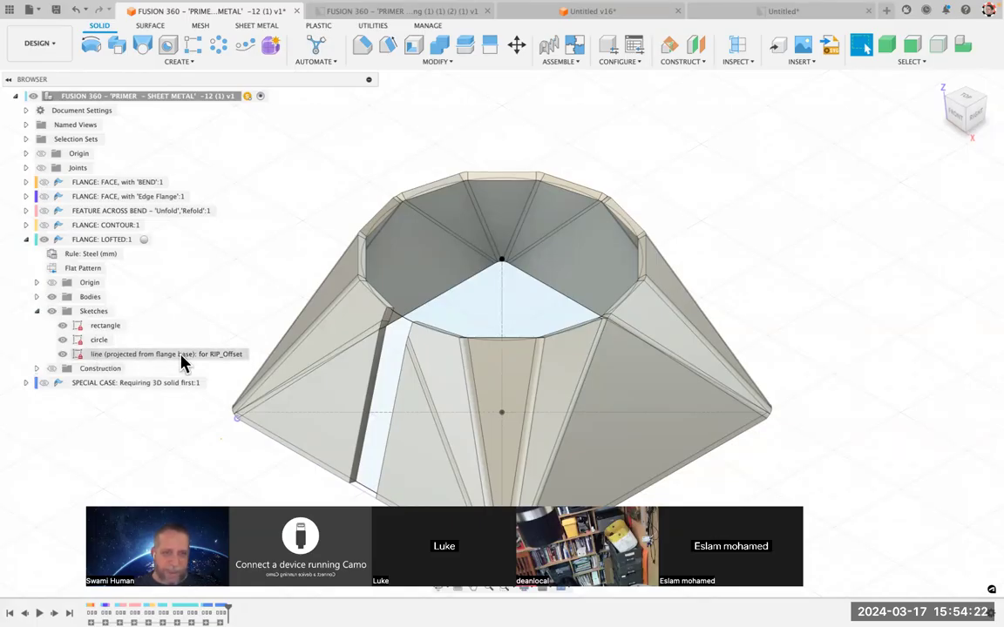
{"action": "left_click", "coordinate": [78, 358]}
{"action": "double_click", "coordinate": [78, 358]}
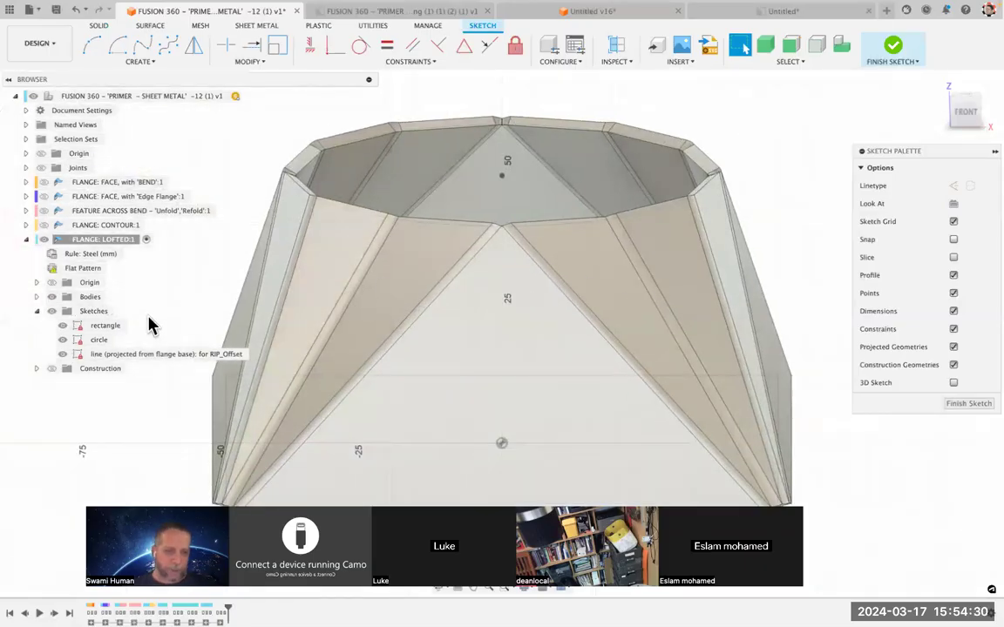
{"action": "left_click", "coordinate": [52, 297]}
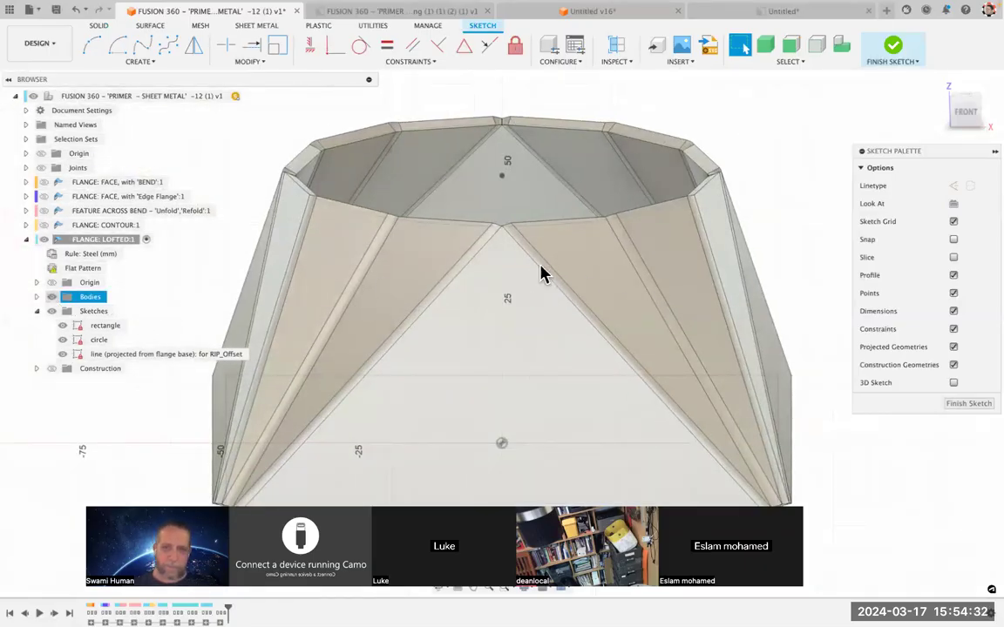
{"action": "scroll", "coordinate": [664, 305], "scroll_direction": "down", "scroll_amount": 5}
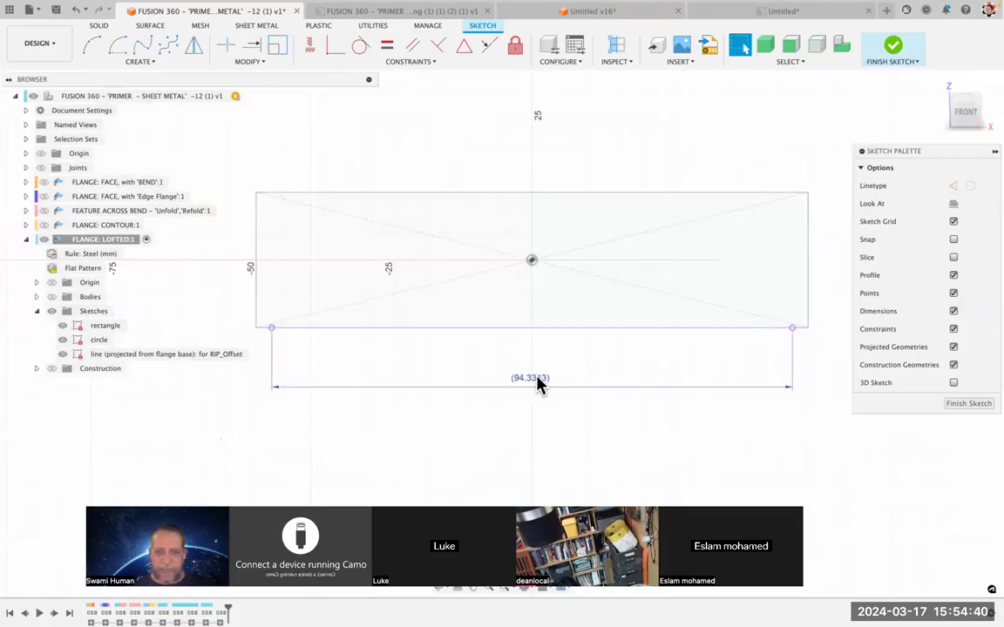
{"action": "mouse_move", "coordinate": [538, 384]}
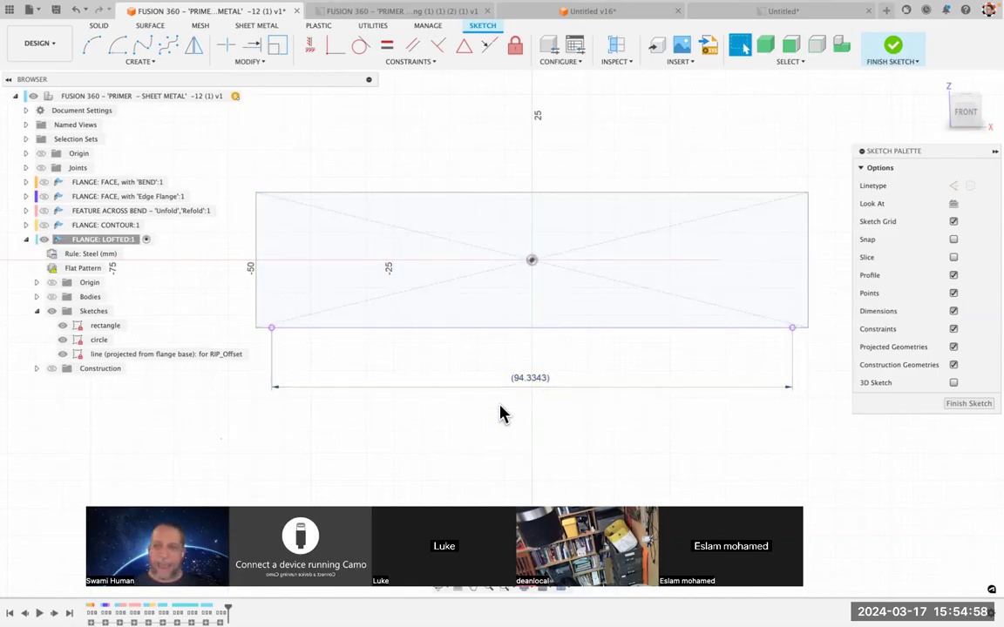
Step: Finish the sketch and show the lofted flange's bodies again in the home view
{"action": "left_click", "coordinate": [894, 48]}
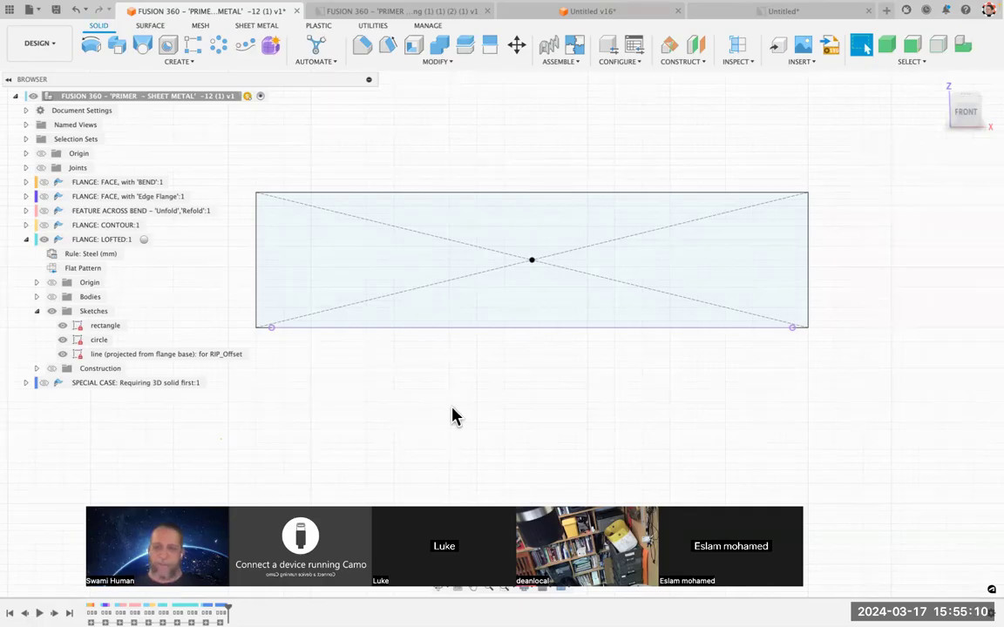
{"action": "left_click", "coordinate": [51, 296]}
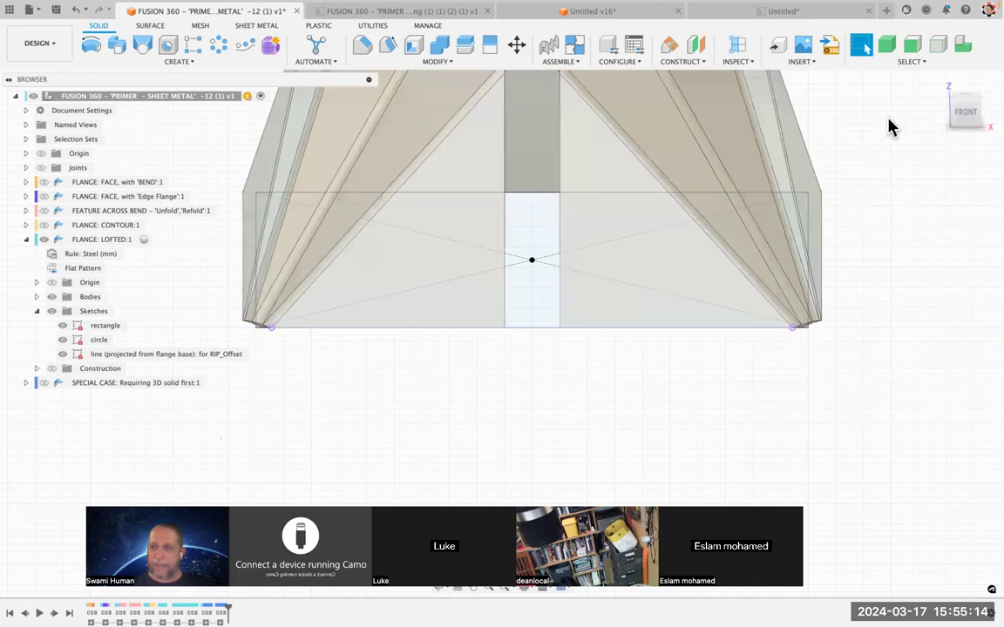
{"action": "left_click", "coordinate": [938, 87]}
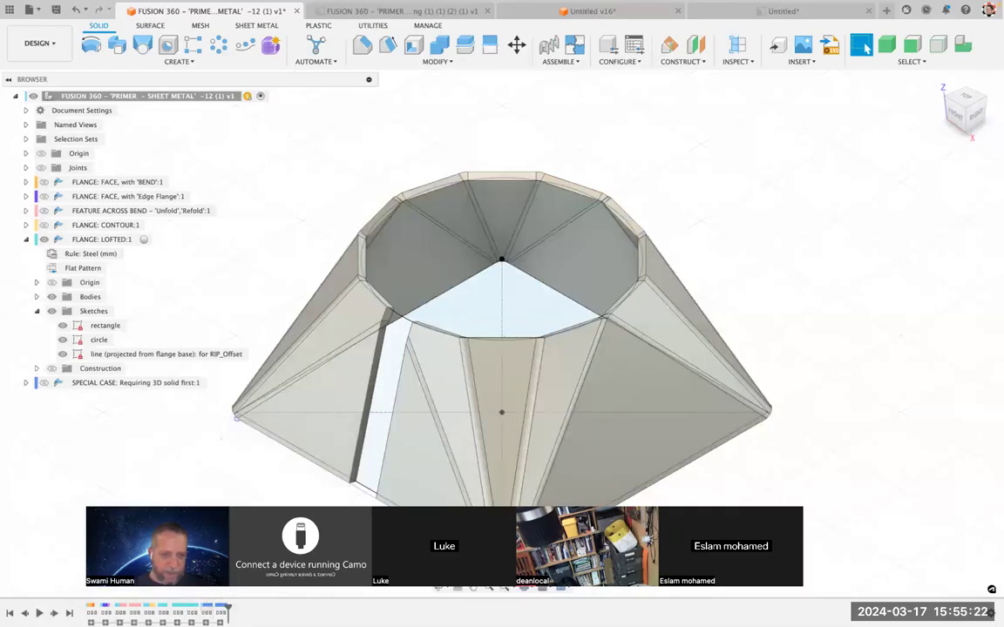
Step: Roll the timeline back to before the SPECIAL CASE component, right after the FLANGE: LOFTED features
{"action": "left_click_drag", "start_coordinate": [229, 610], "coordinate": [209, 607]}
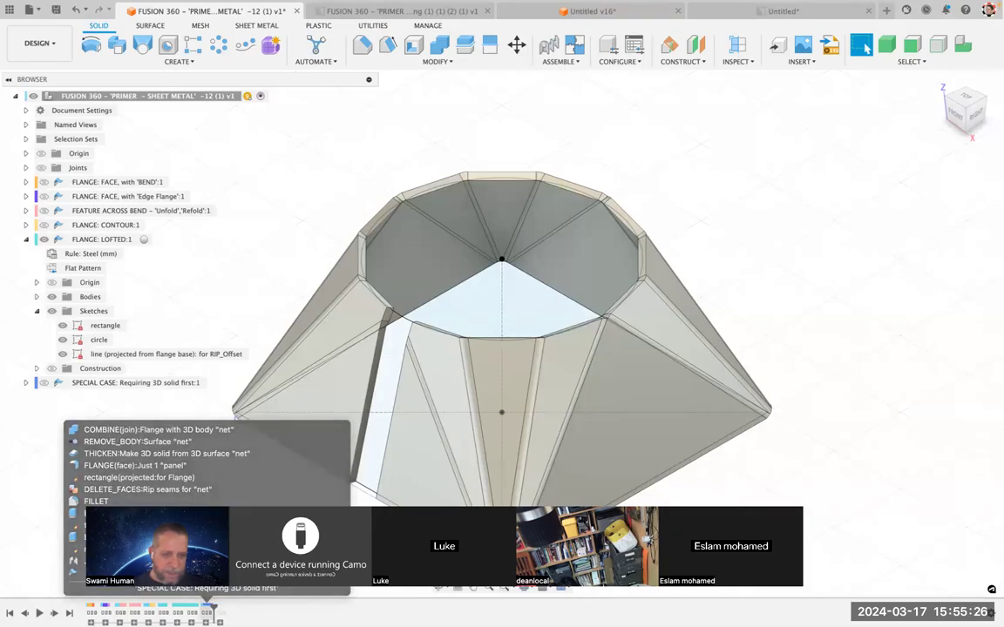
{"action": "left_click_drag", "start_coordinate": [213, 607], "coordinate": [181, 608]}
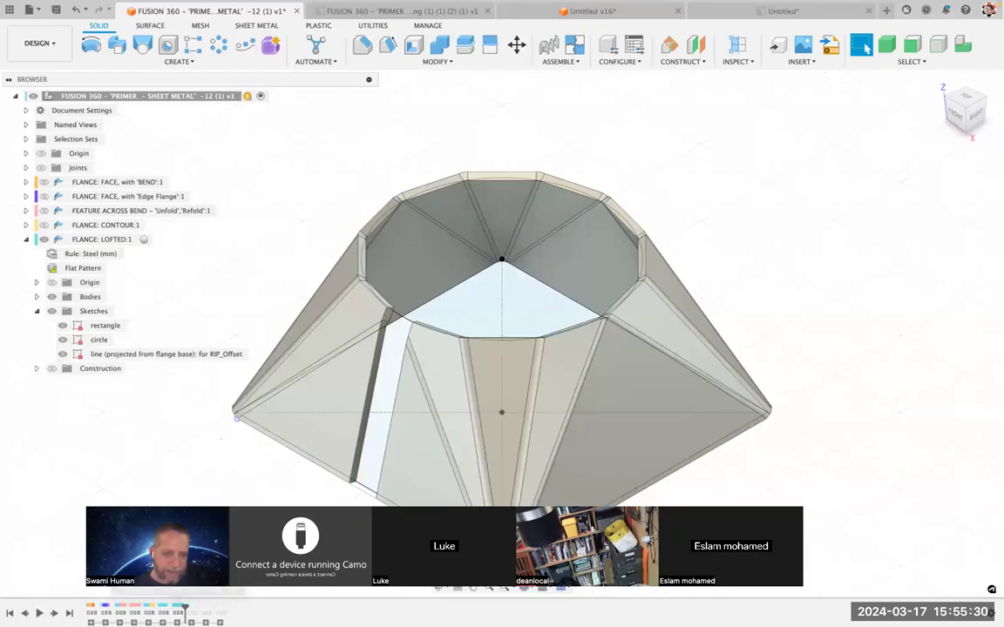
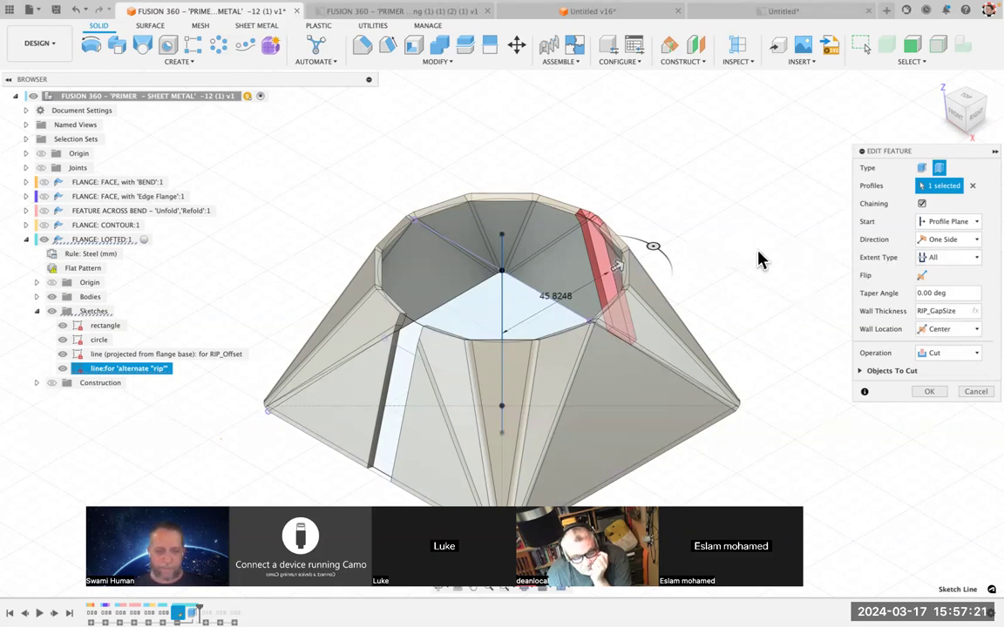
Step: Examine the alternate rip's thin extrude cut from several sides of the lofted flange, then close the feature's settings
{"action": "scroll", "coordinate": [758, 260], "scroll_direction": "right", "scroll_amount": 5, "text": "shift"}
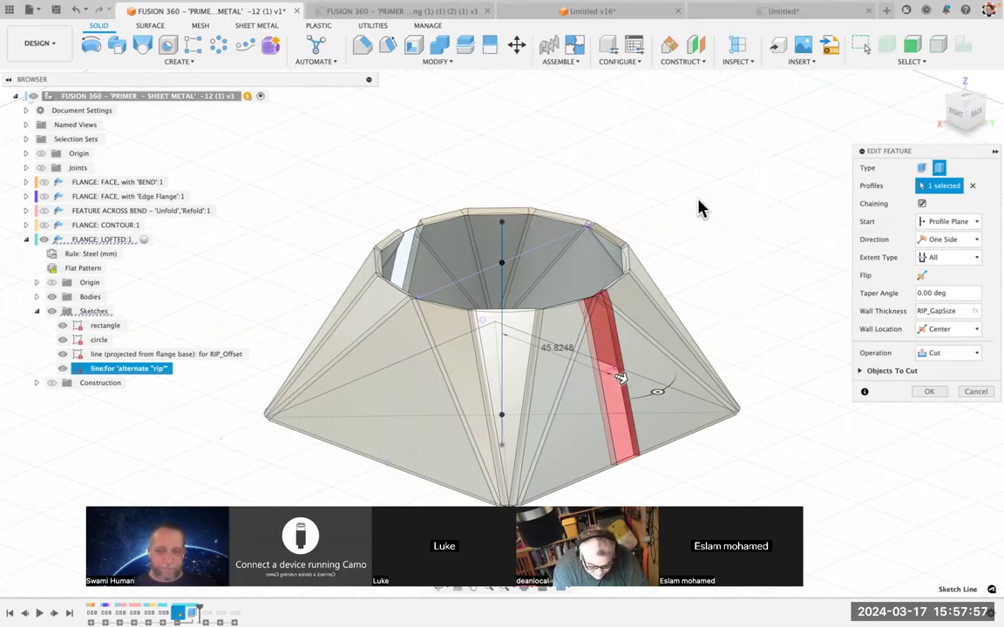
{"action": "scroll", "coordinate": [526, 187], "scroll_direction": "left", "scroll_amount": 10, "text": "shift"}
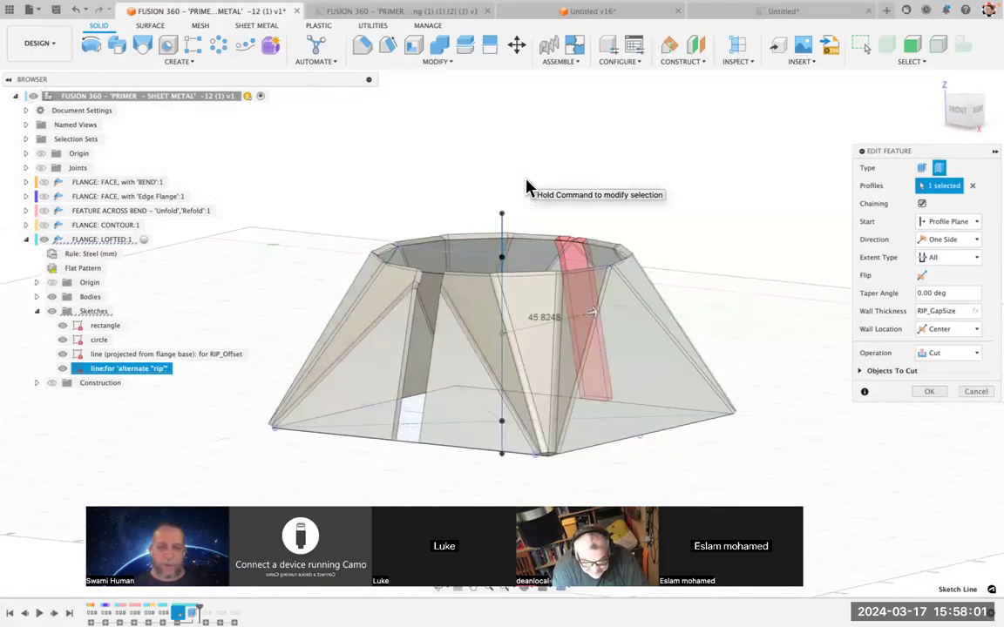
{"action": "scroll", "coordinate": [527, 187], "scroll_direction": "up", "scroll_amount": 5, "text": "shift"}
{"action": "scroll", "coordinate": [527, 187], "scroll_direction": "right", "scroll_amount": 5, "text": "shift"}
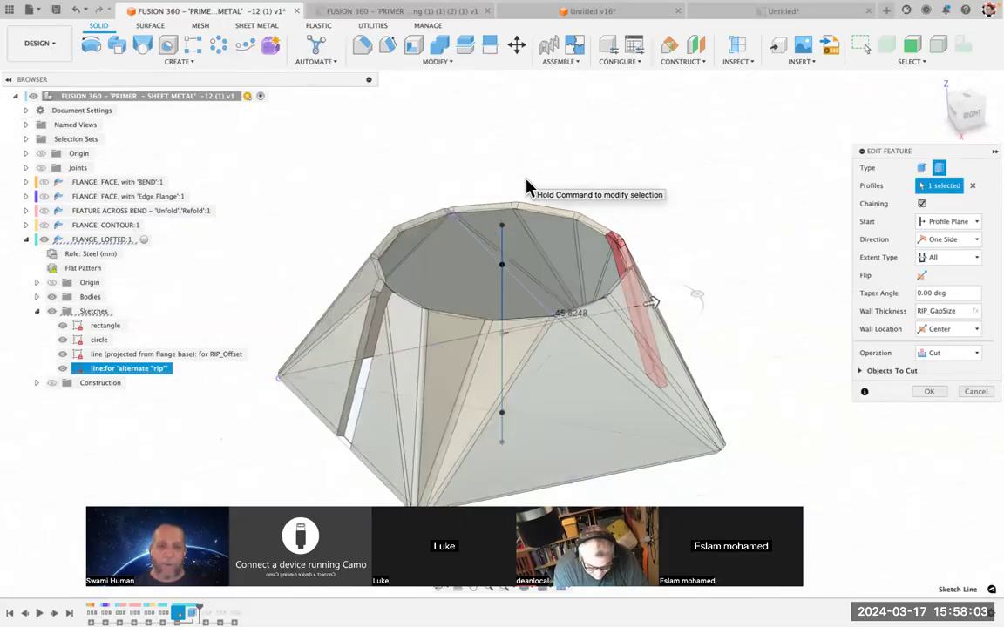
{"action": "scroll", "coordinate": [527, 188], "scroll_direction": "down", "scroll_amount": 5, "text": "shift"}
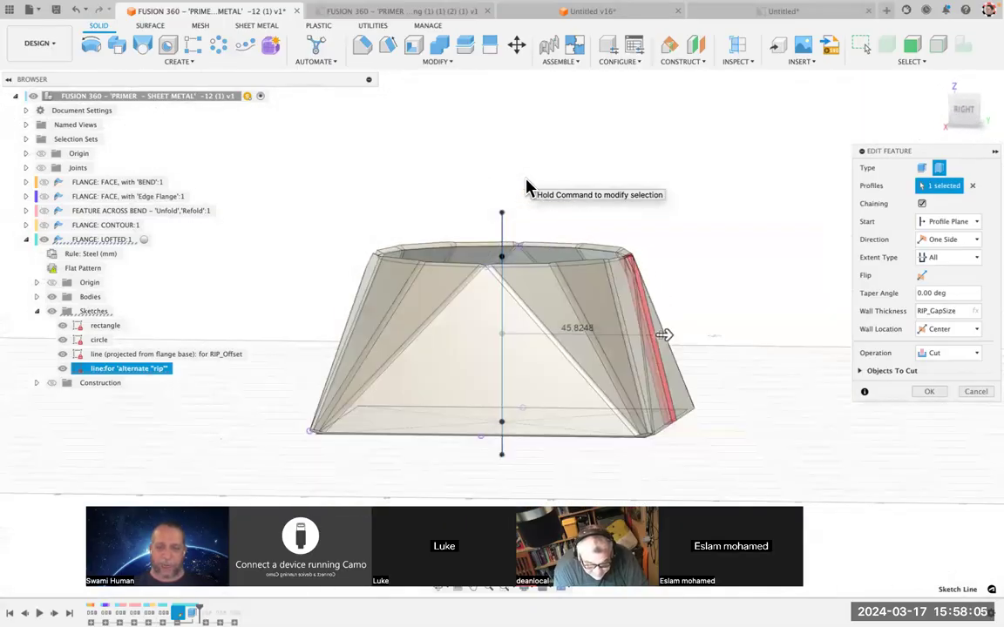
{"action": "scroll", "coordinate": [526, 187], "scroll_direction": "up", "scroll_amount": 5, "text": "shift"}
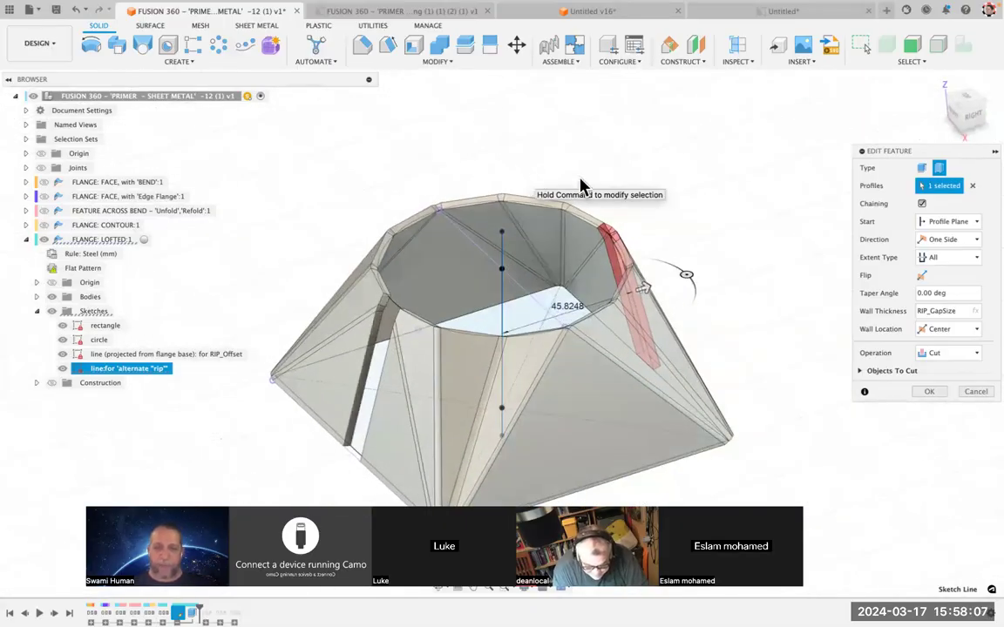
{"action": "scroll", "coordinate": [767, 266], "scroll_direction": "down", "scroll_amount": 5}
{"action": "scroll", "coordinate": [767, 266], "scroll_direction": "right", "scroll_amount": 3}
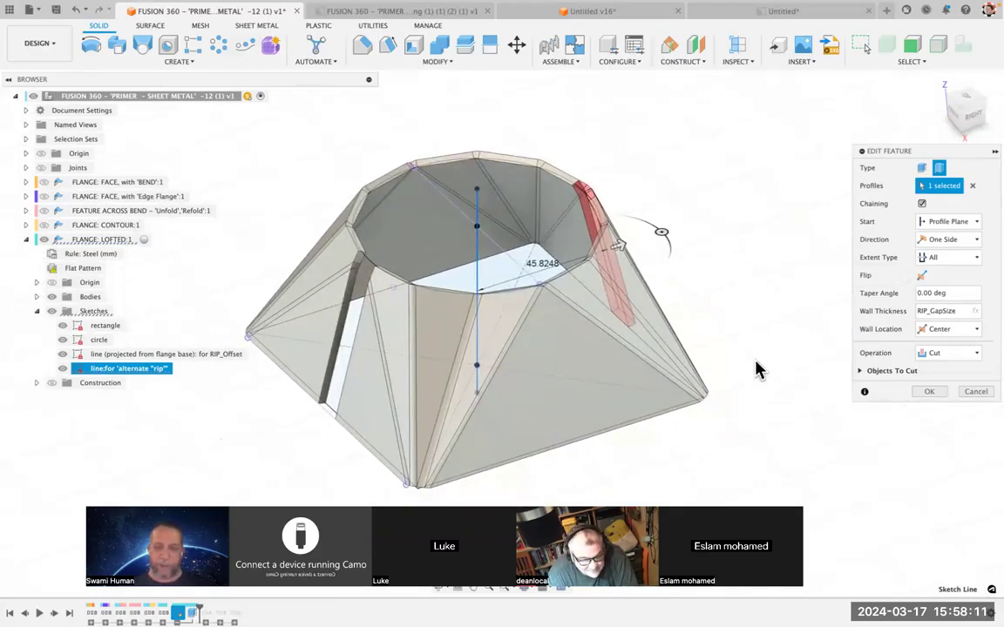
{"action": "scroll", "coordinate": [757, 361], "scroll_direction": "down", "scroll_amount": 4, "text": "shift"}
{"action": "scroll", "coordinate": [757, 361], "scroll_direction": "right", "scroll_amount": 8, "text": "shift"}
{"action": "scroll", "coordinate": [757, 361], "scroll_direction": "up", "scroll_amount": 4, "text": "shift"}
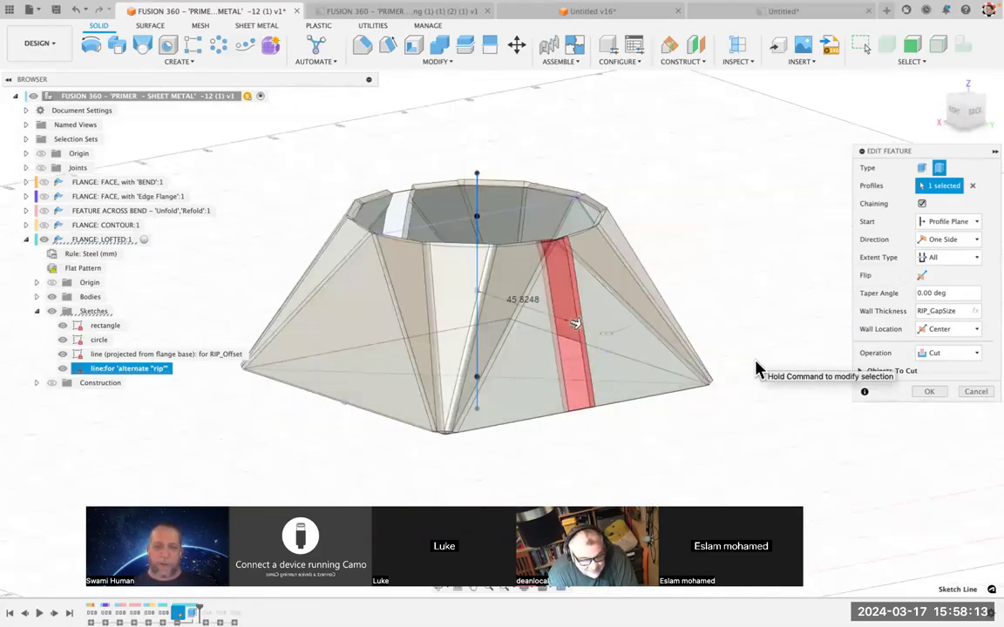
{"action": "scroll", "coordinate": [757, 367], "scroll_direction": "left", "scroll_amount": 8, "text": "shift"}
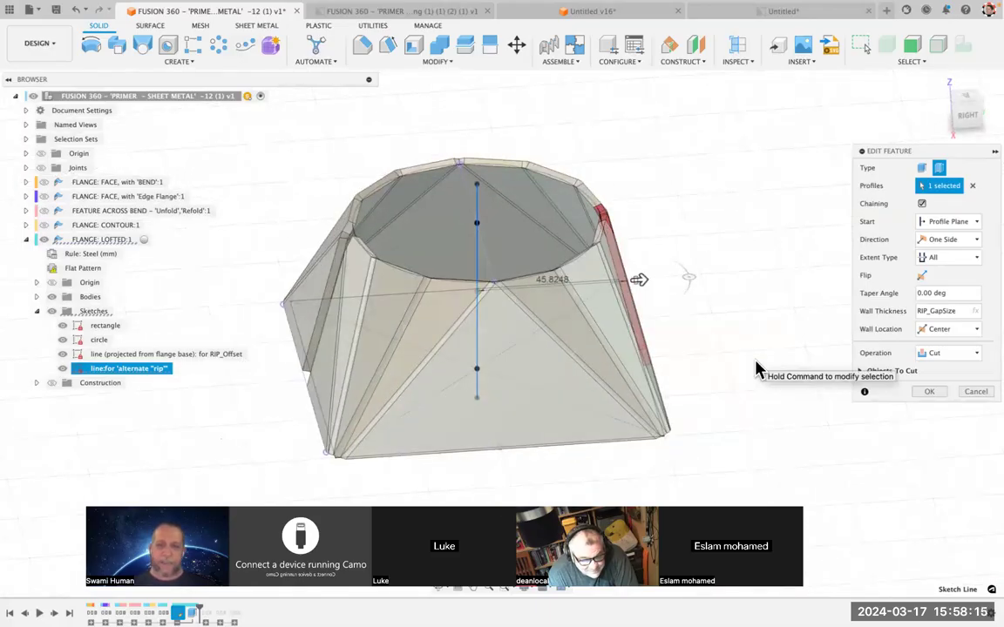
{"action": "scroll", "coordinate": [757, 367], "scroll_direction": "up", "scroll_amount": 5, "text": "shift"}
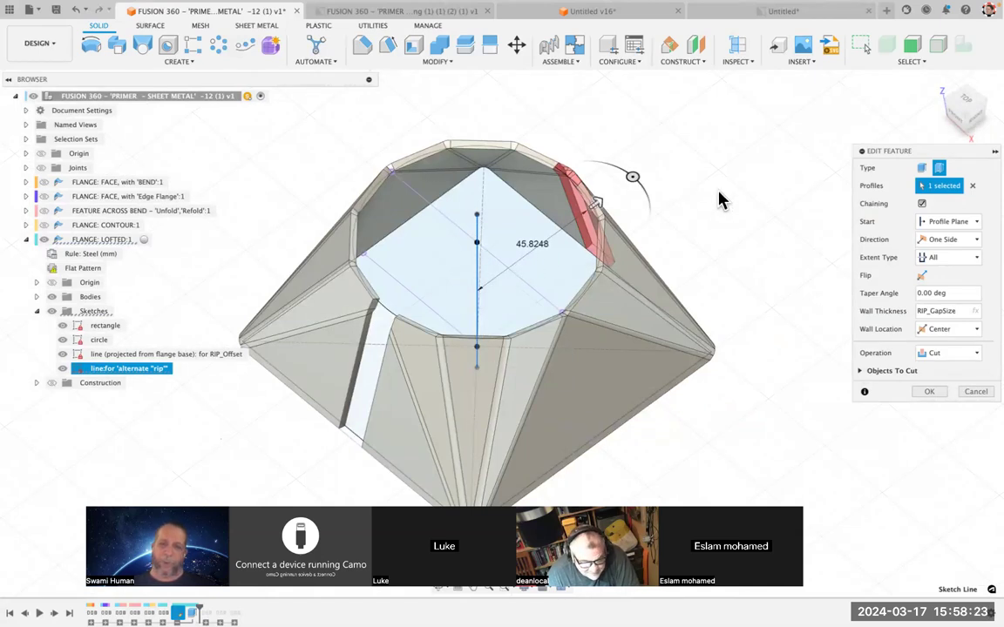
{"action": "middle_click_drag", "start_coordinate": [771, 231], "coordinate": [771, 237], "text": "shift"}
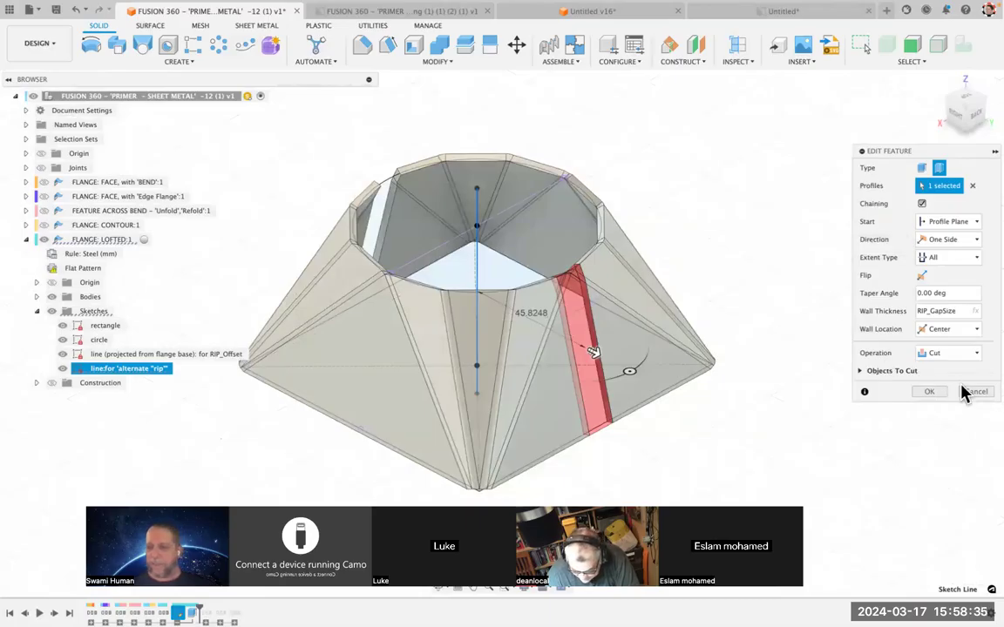
{"action": "key", "text": "Return"}
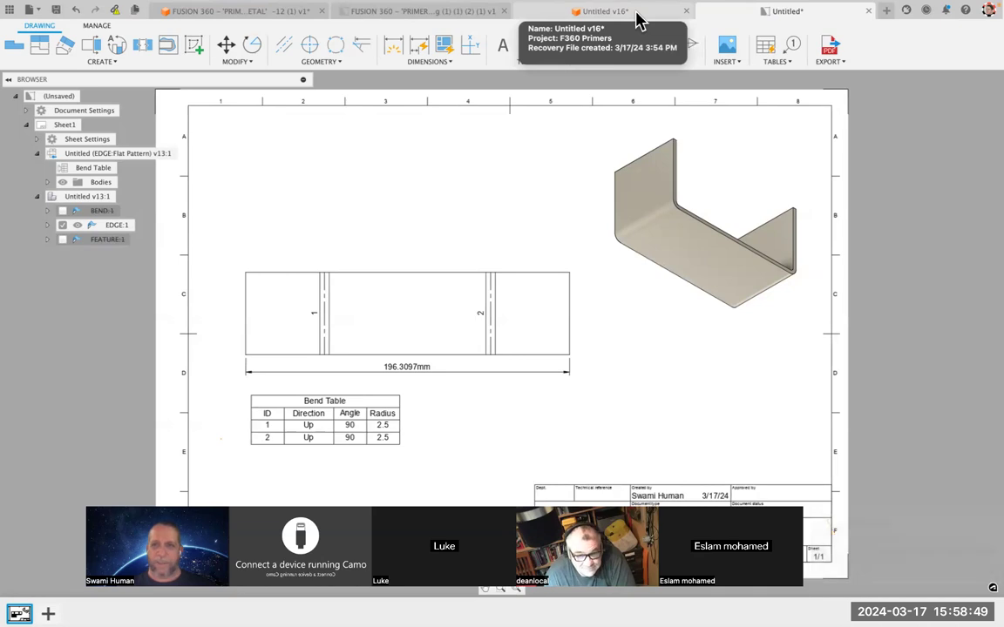
Step: Switch to the Untitled v16 document and rename Component5 as LOFT
{"action": "left_click", "coordinate": [637, 18]}
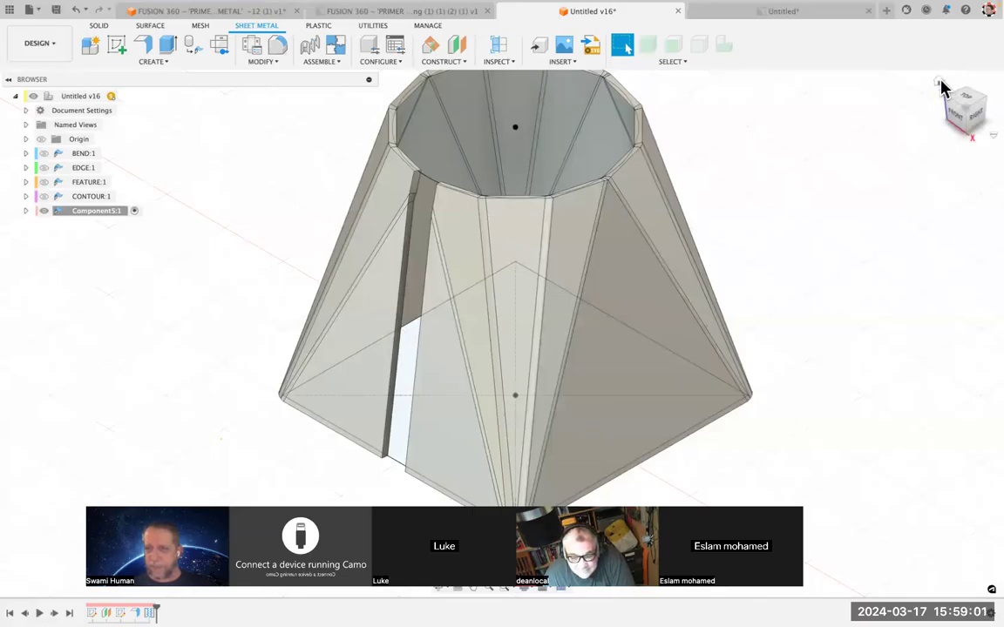
{"action": "left_click", "coordinate": [939, 83]}
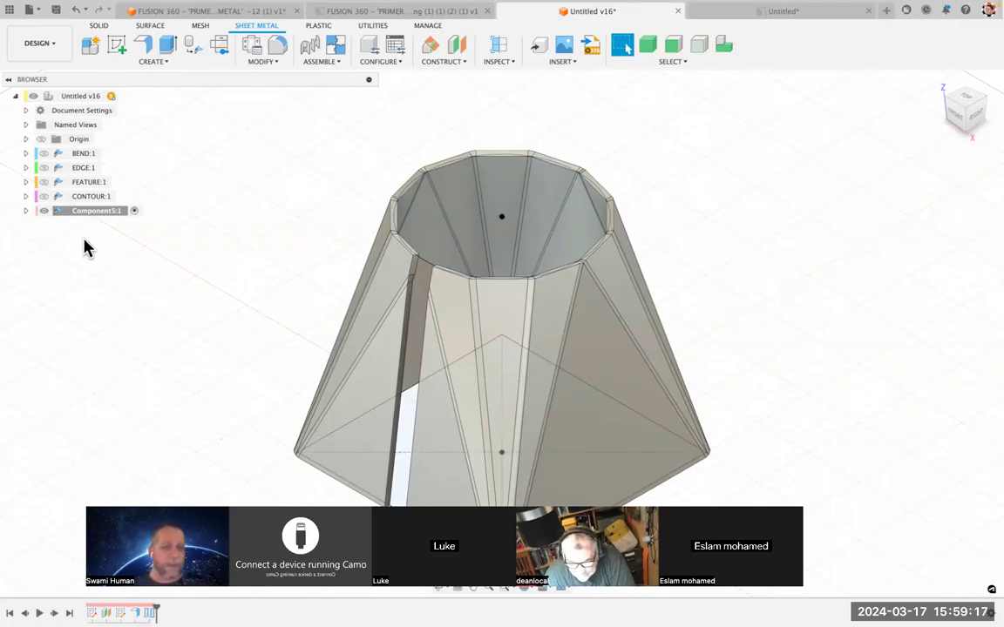
{"action": "left_click", "coordinate": [26, 211]}
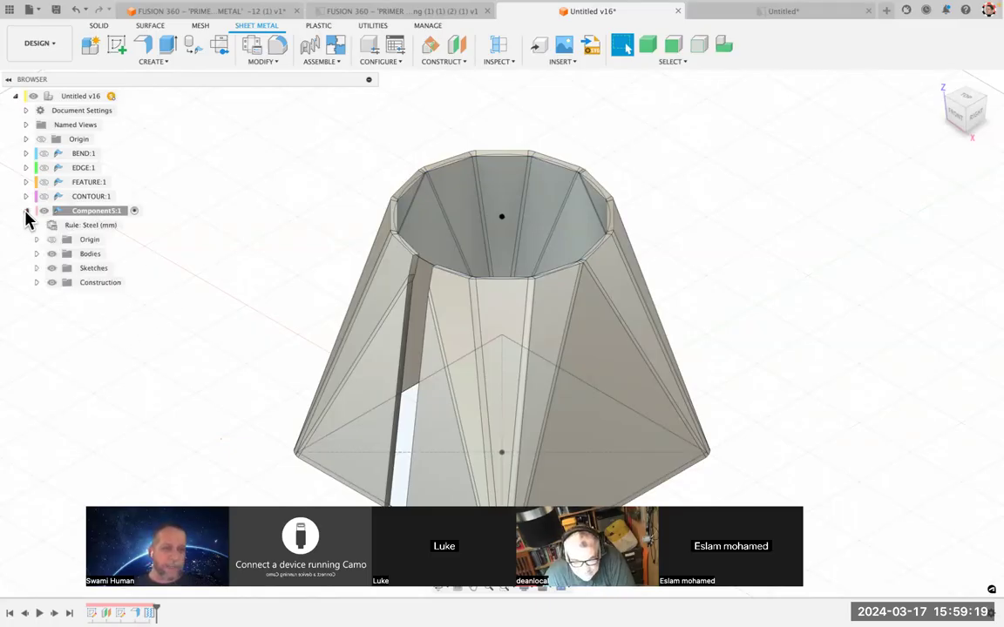
{"action": "double_click", "coordinate": [93, 214]}
{"action": "type", "text": "UOFT"}
{"action": "key", "text": "Return"}
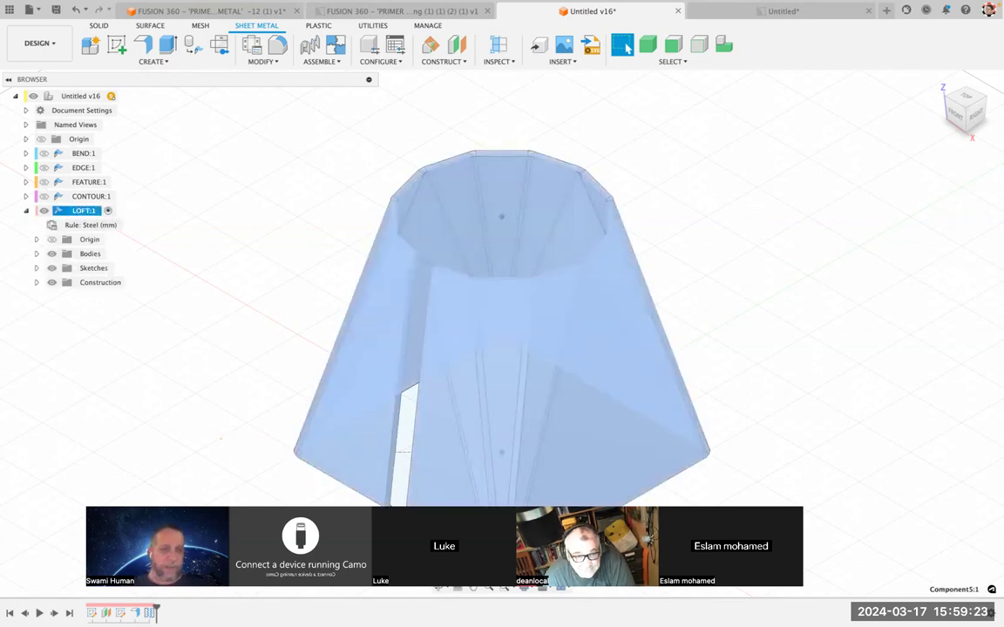
{"action": "left_click", "coordinate": [77, 340]}
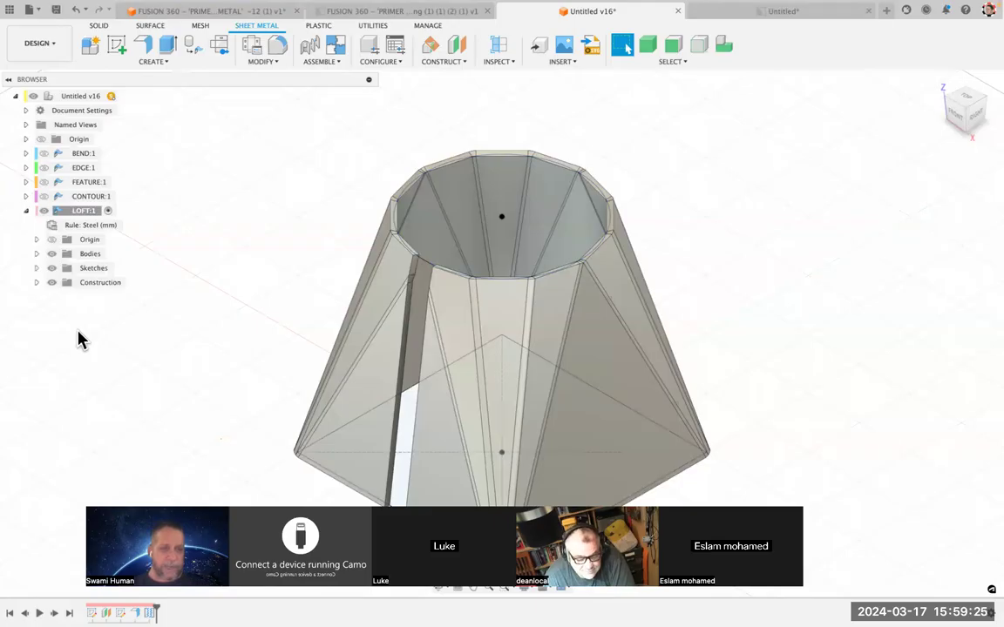
Step: Create a flat pattern of the lofted flange, using a large triangular face on the side opposite the rip as the stationary face
{"action": "left_click", "coordinate": [152, 63]}
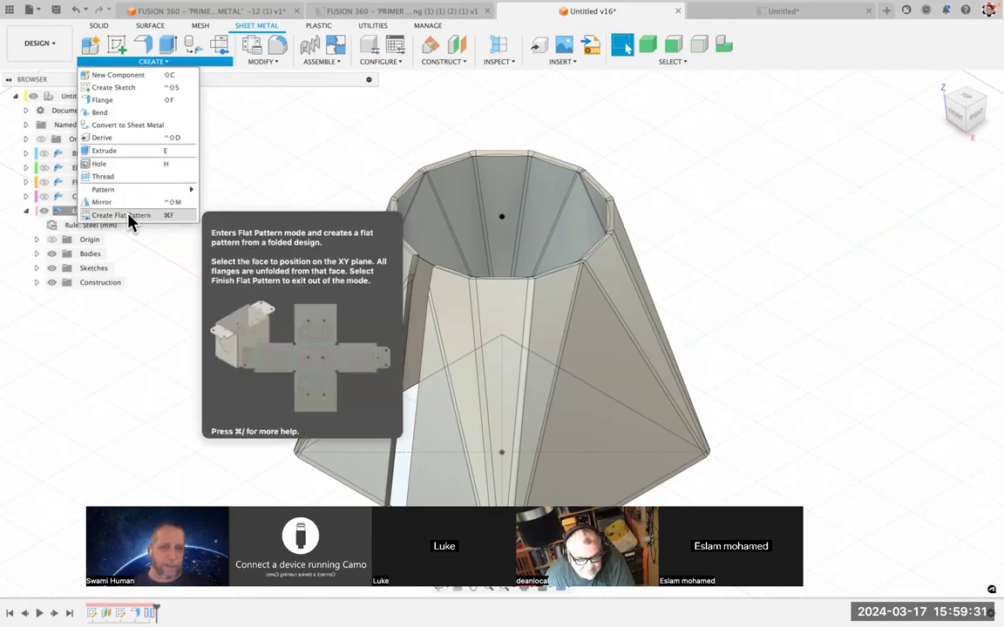
{"action": "left_click", "coordinate": [127, 215]}
{"action": "middle_click_drag", "start_coordinate": [739, 300], "coordinate": [664, 330], "text": "shift"}
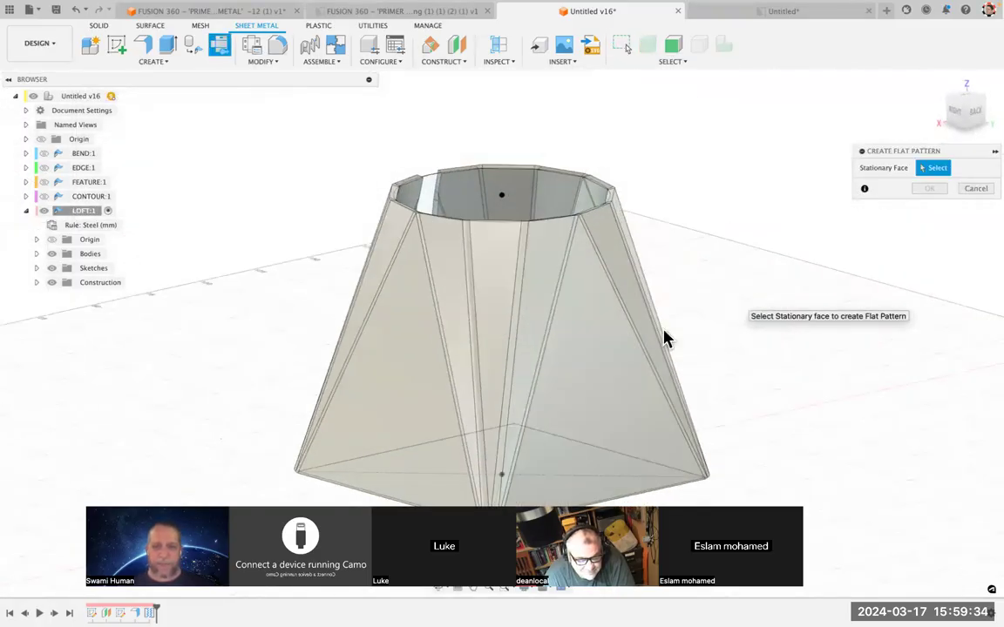
{"action": "left_click", "coordinate": [597, 393]}
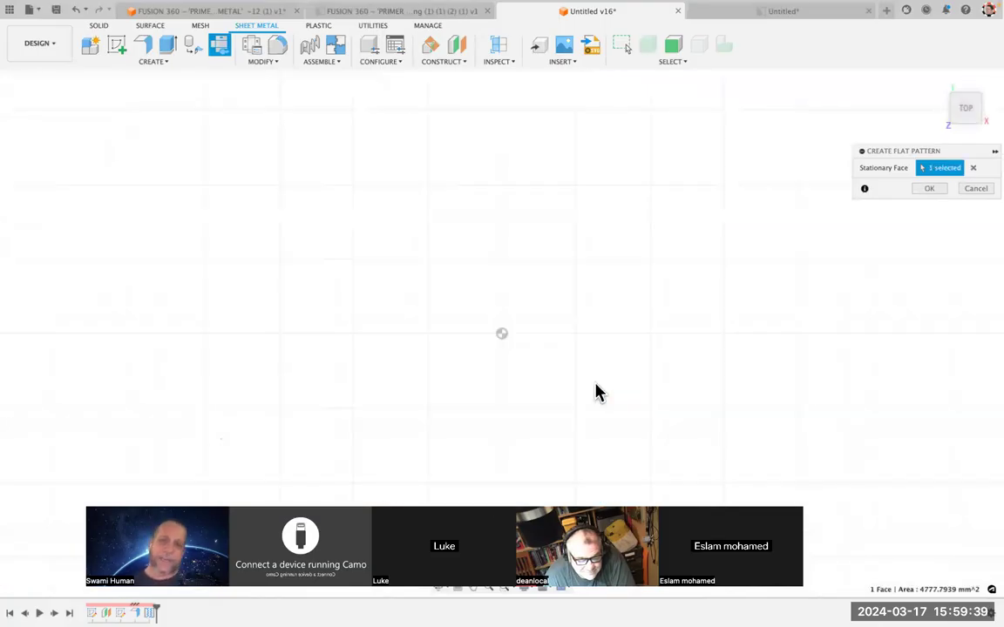
{"action": "key", "text": "Return"}
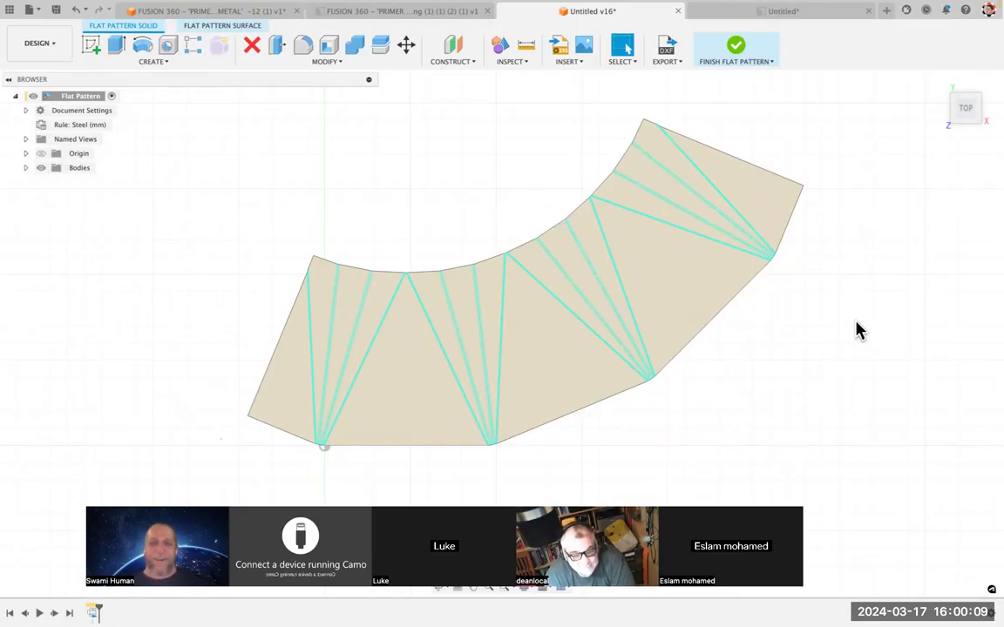
Step: Look at the flat pattern's DXF export options without exporting, and finish the flat pattern
{"action": "left_click", "coordinate": [668, 63]}
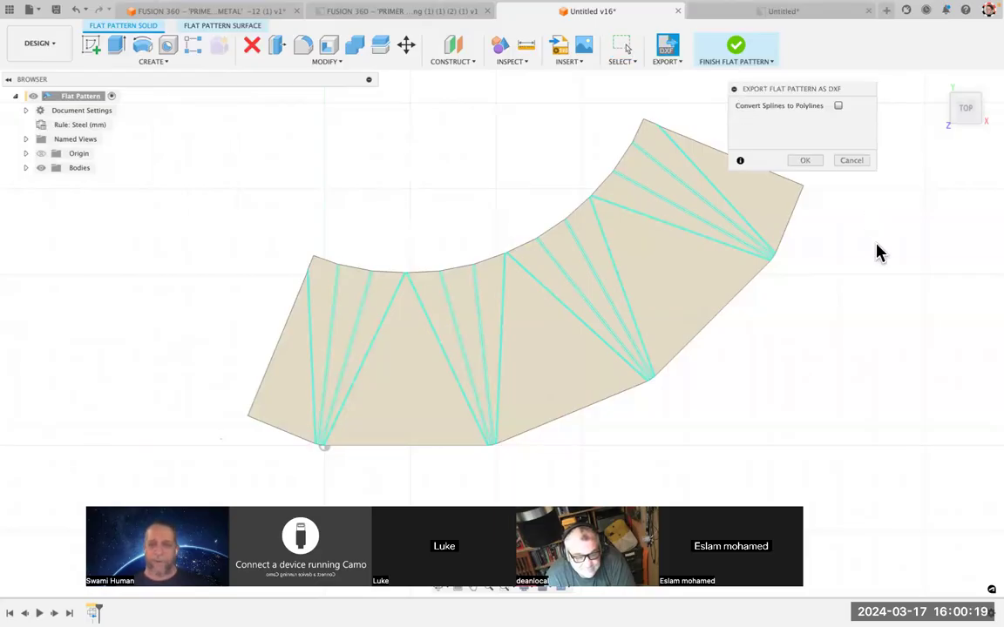
{"action": "left_click", "coordinate": [849, 161]}
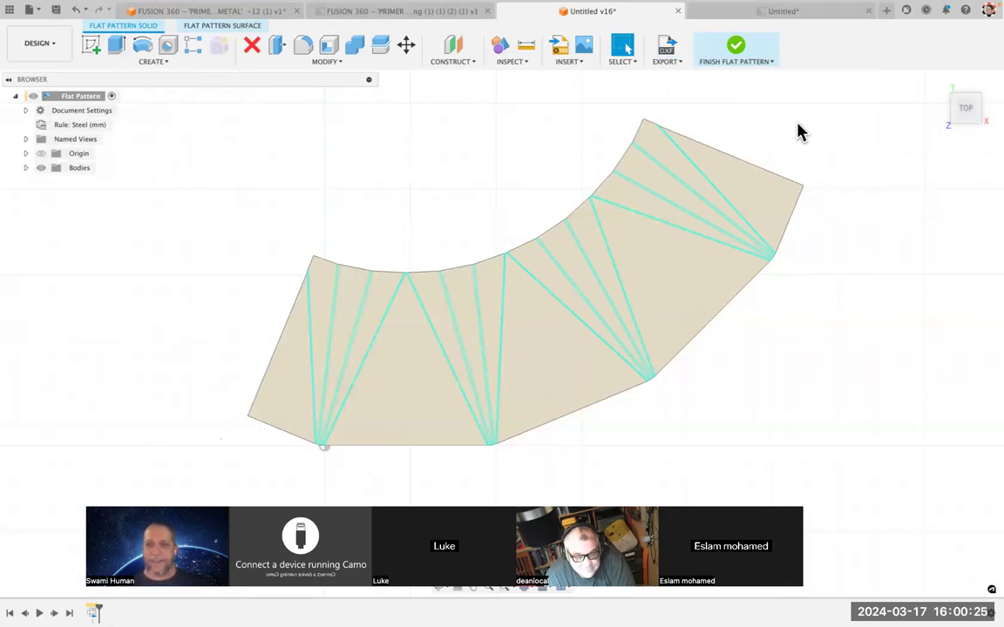
{"action": "left_click", "coordinate": [734, 47]}
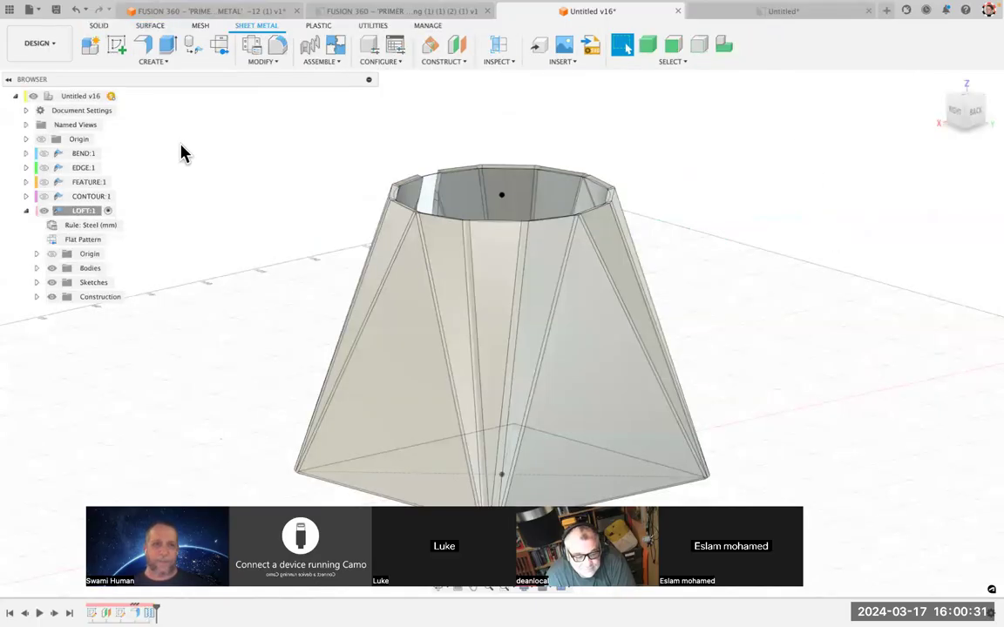
Step: Switch to the primer SHEET METAL -12 document, roll its history forward to the end, and hide the FLANGE: LOFTED component
{"action": "left_click", "coordinate": [227, 16]}
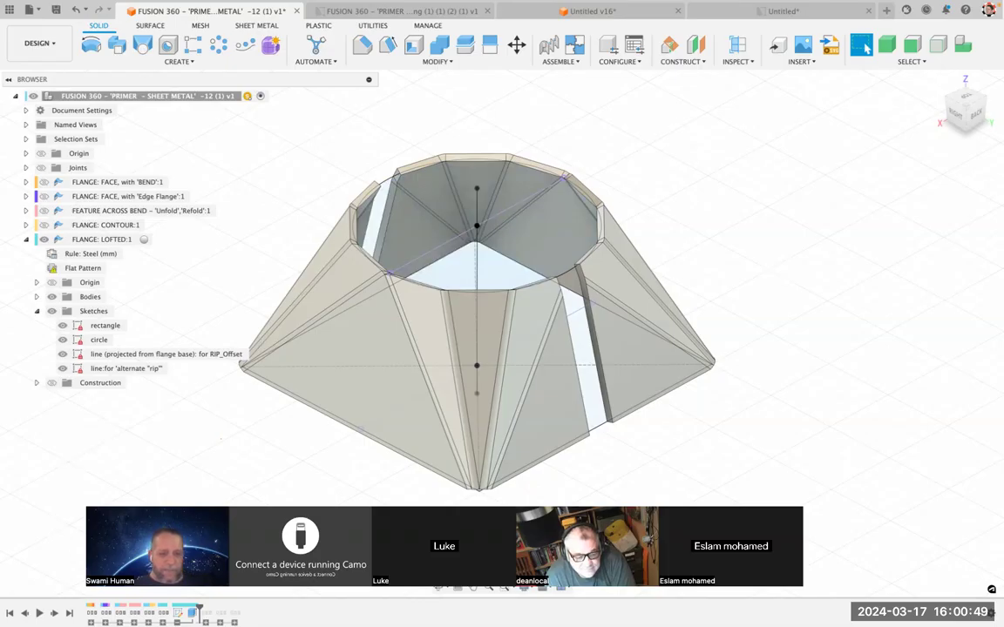
{"action": "key", "text": "super+y"}
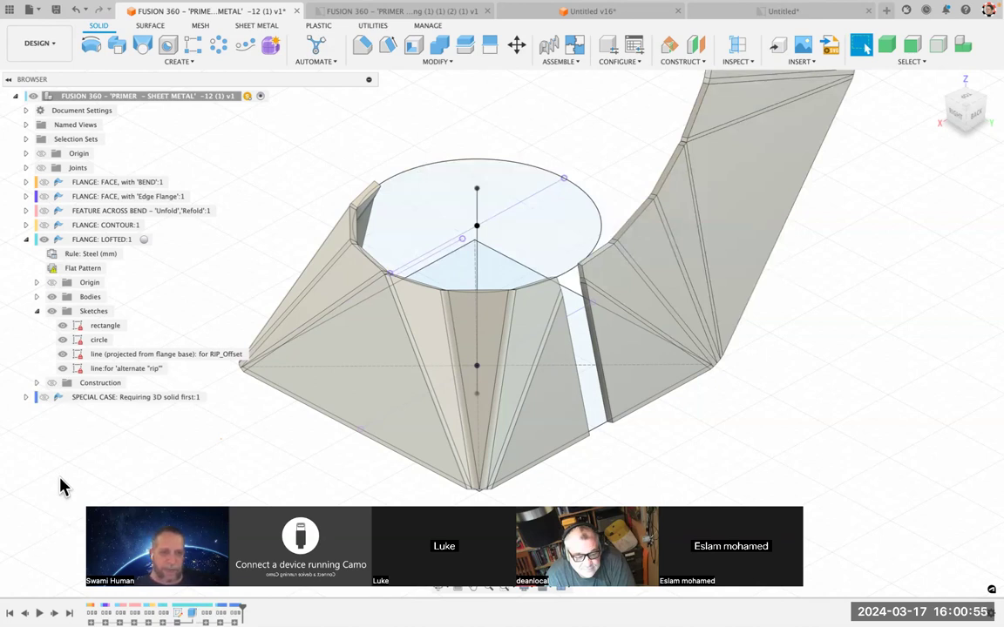
{"action": "left_click", "coordinate": [27, 239]}
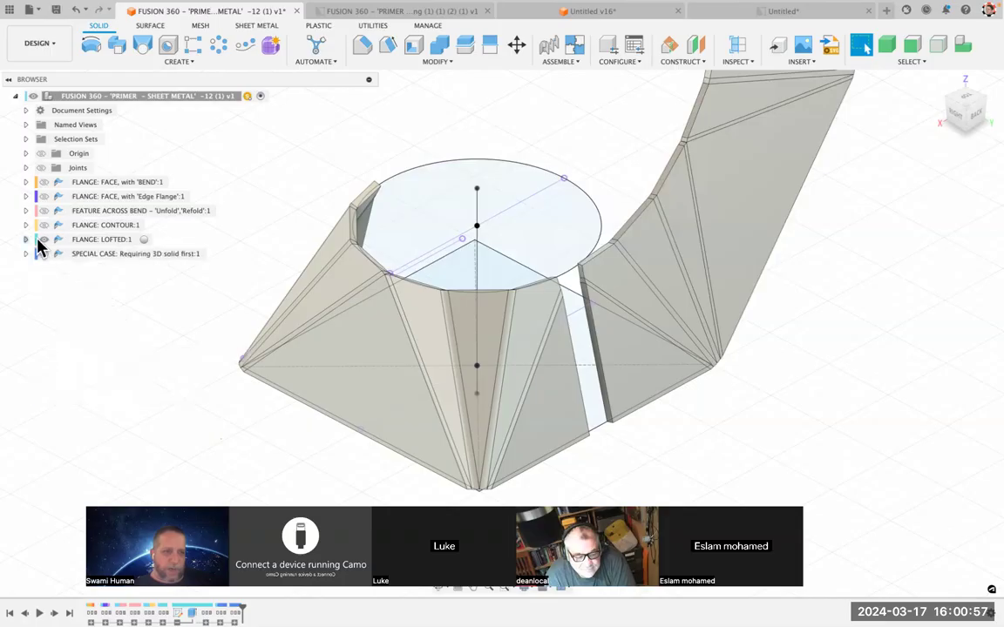
{"action": "left_click", "coordinate": [42, 240]}
Step: Show the 'SPECIAL CASE: Requiring 3D solid first' component and restore the named view overview(angle):'SPECIAL CASE'
{"action": "left_click", "coordinate": [46, 255]}
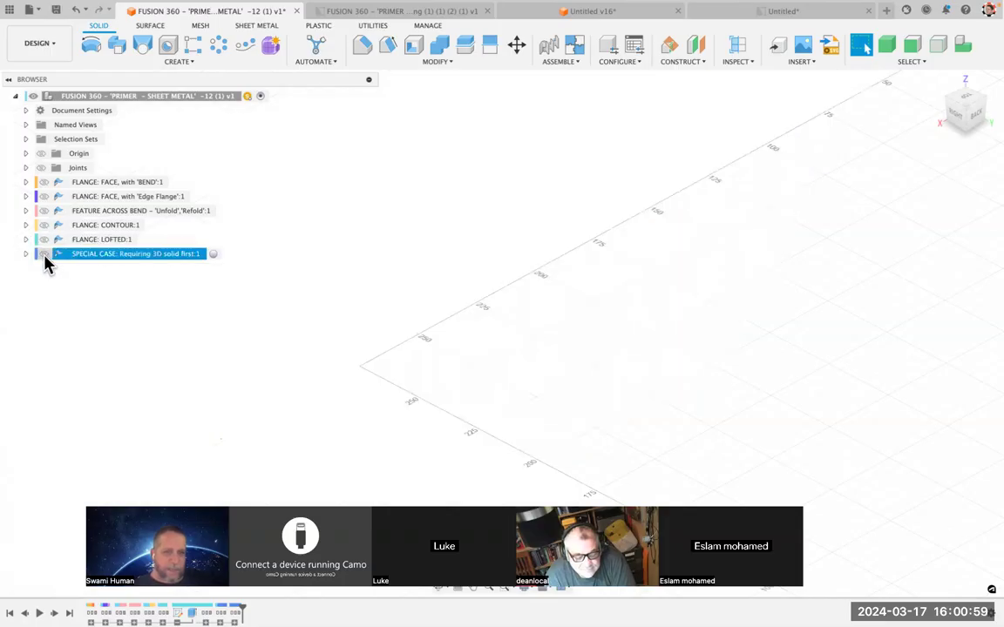
{"action": "left_click", "coordinate": [45, 256]}
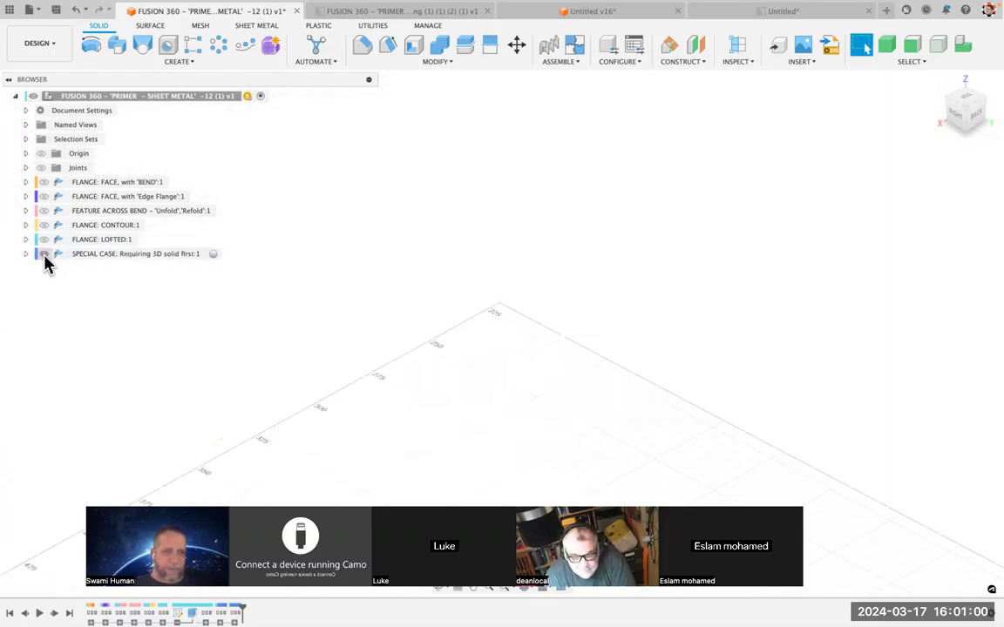
{"action": "left_click", "coordinate": [26, 126]}
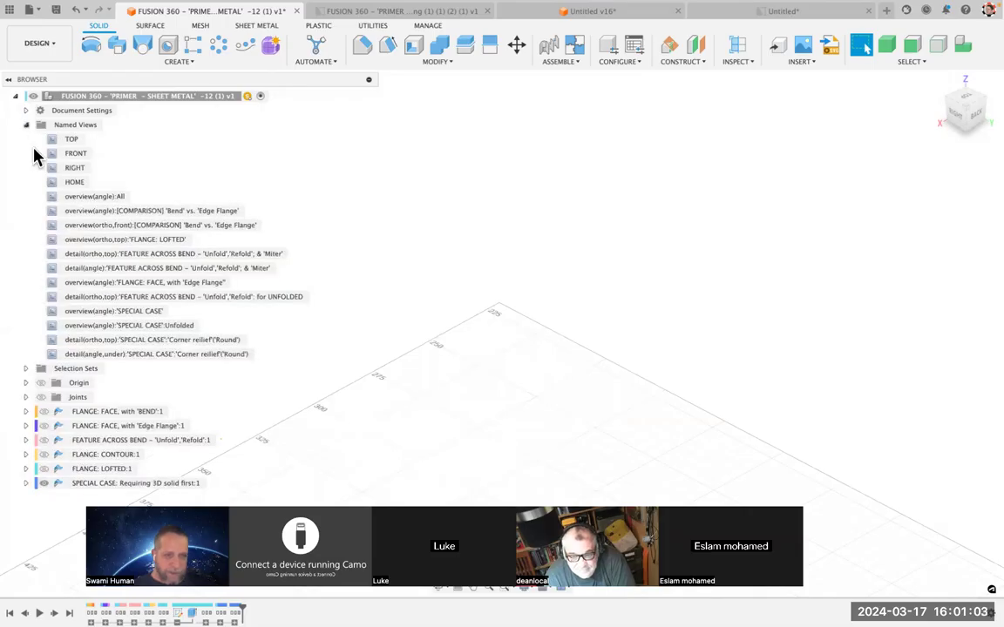
{"action": "double_click", "coordinate": [54, 315]}
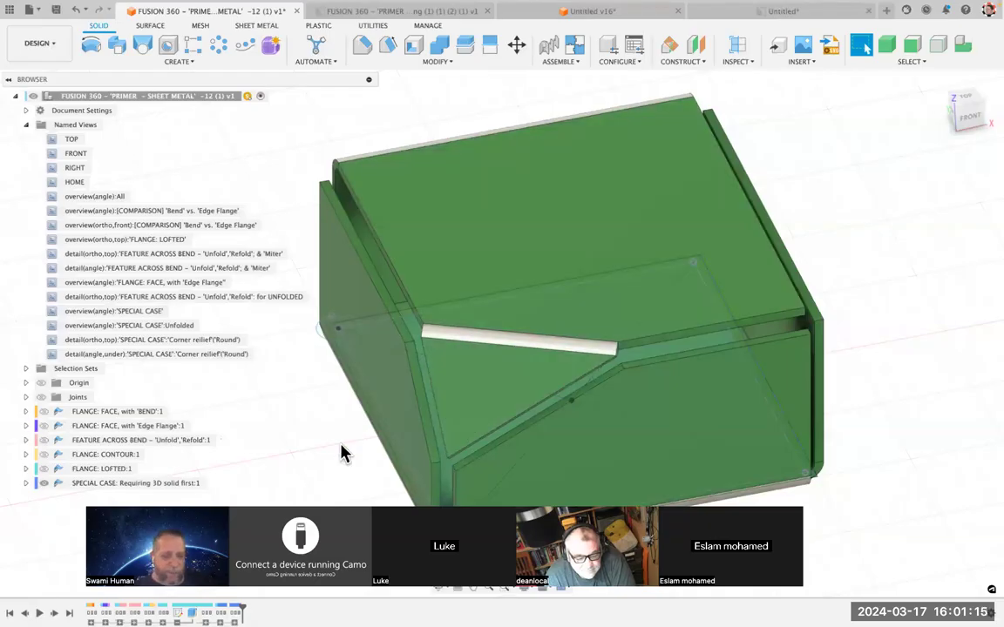
Step: Examine the special case sheet metal box from all sides, including its beveled corner, open seams and underside corner reliefs
{"action": "scroll", "coordinate": [341, 454], "scroll_direction": "left", "scroll_amount": 10, "text": "shift"}
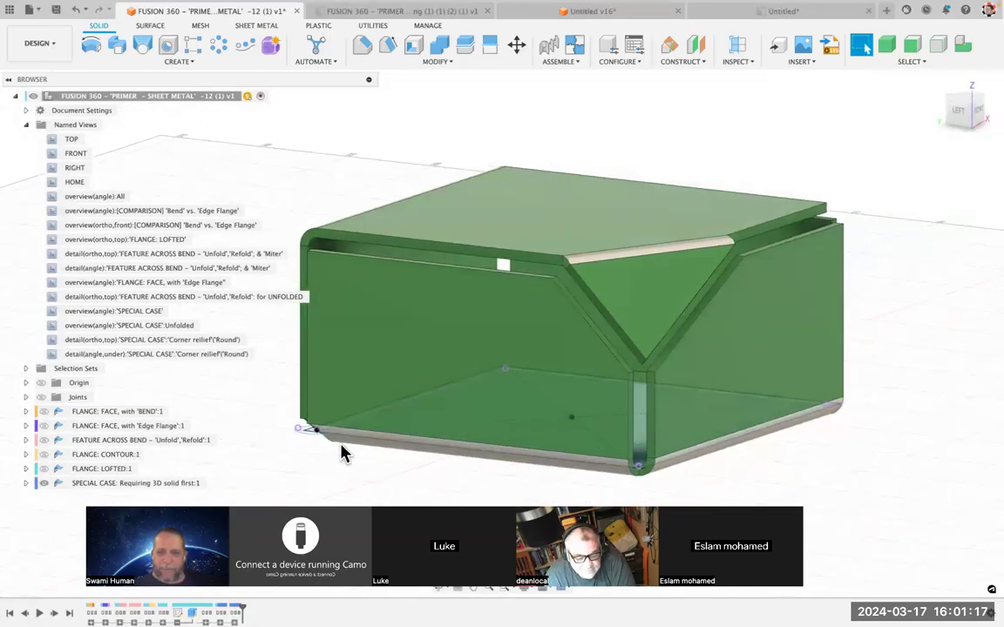
{"action": "scroll", "coordinate": [341, 453], "scroll_direction": "right", "scroll_amount": 10, "text": "shift"}
{"action": "scroll", "coordinate": [341, 453], "scroll_direction": "down", "scroll_amount": 5}
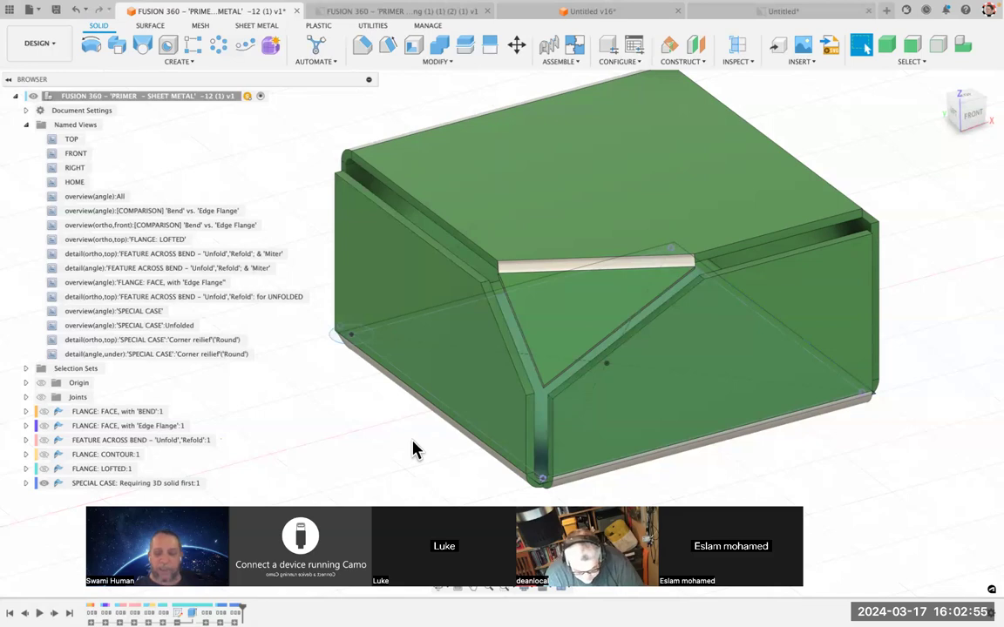
{"action": "scroll", "coordinate": [413, 450], "scroll_direction": "down", "scroll_amount": 10, "text": "shift"}
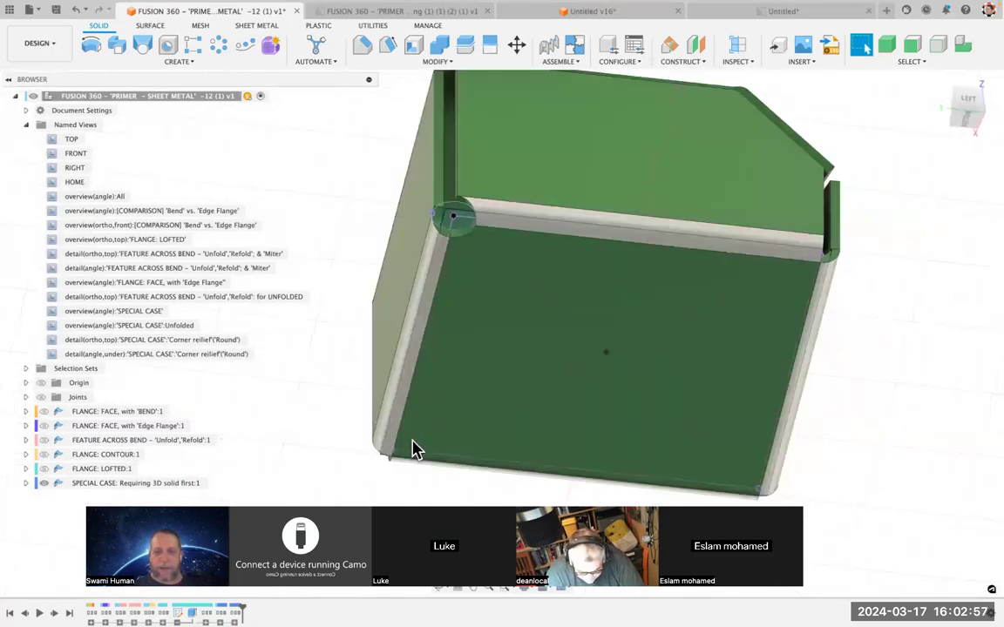
{"action": "scroll", "coordinate": [413, 449], "scroll_direction": "down", "scroll_amount": 10, "text": "shift"}
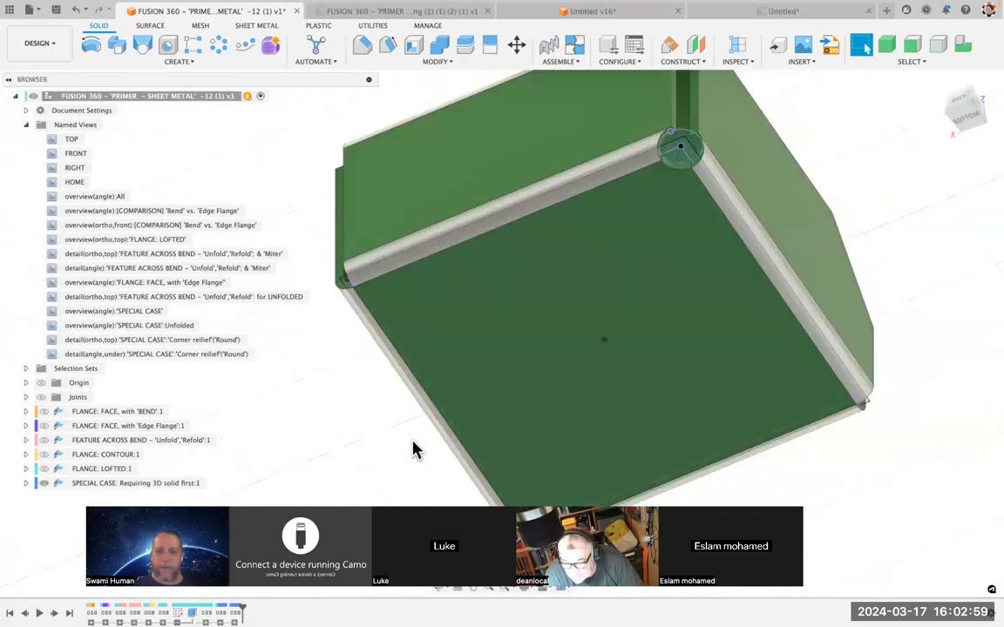
{"action": "scroll", "coordinate": [413, 450], "scroll_direction": "down", "scroll_amount": 10, "text": "shift"}
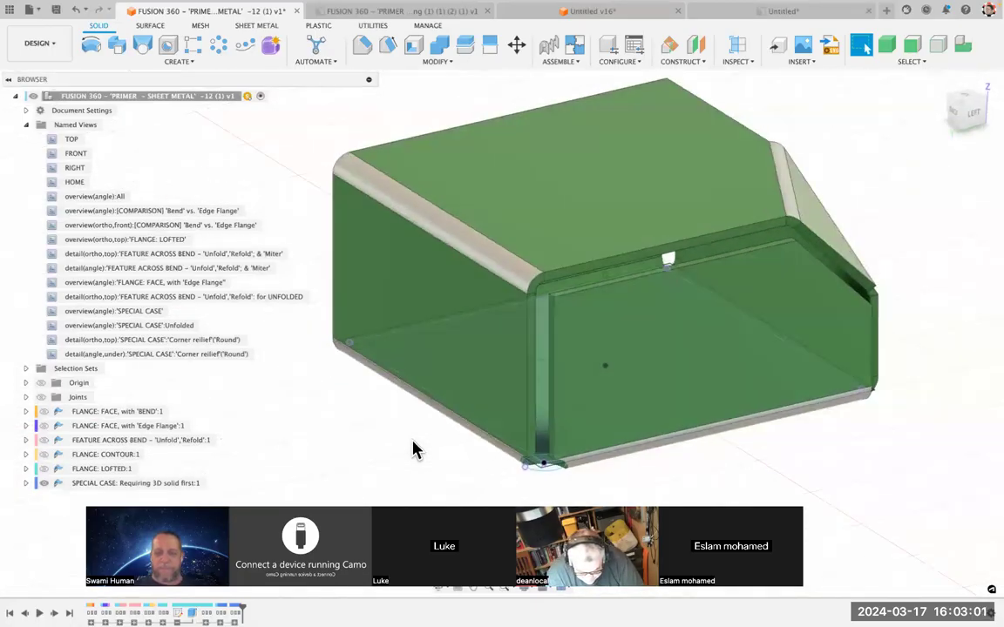
{"action": "scroll", "coordinate": [413, 450], "scroll_direction": "down", "scroll_amount": 10, "text": "shift"}
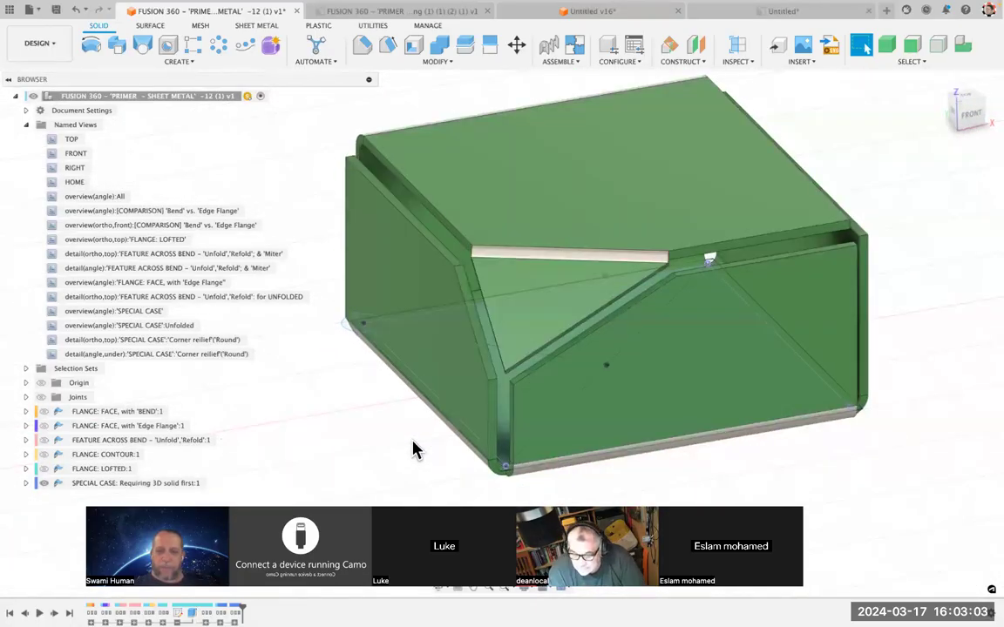
{"action": "scroll", "coordinate": [413, 450], "scroll_direction": "down", "scroll_amount": 10, "text": "shift"}
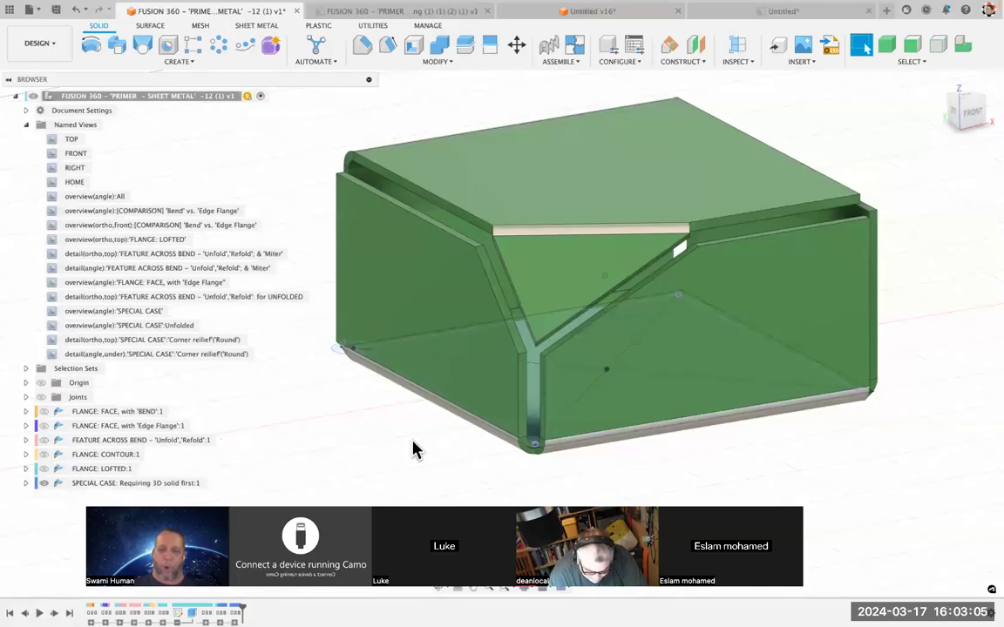
{"action": "scroll", "coordinate": [413, 450], "scroll_direction": "left", "scroll_amount": 10, "text": "shift"}
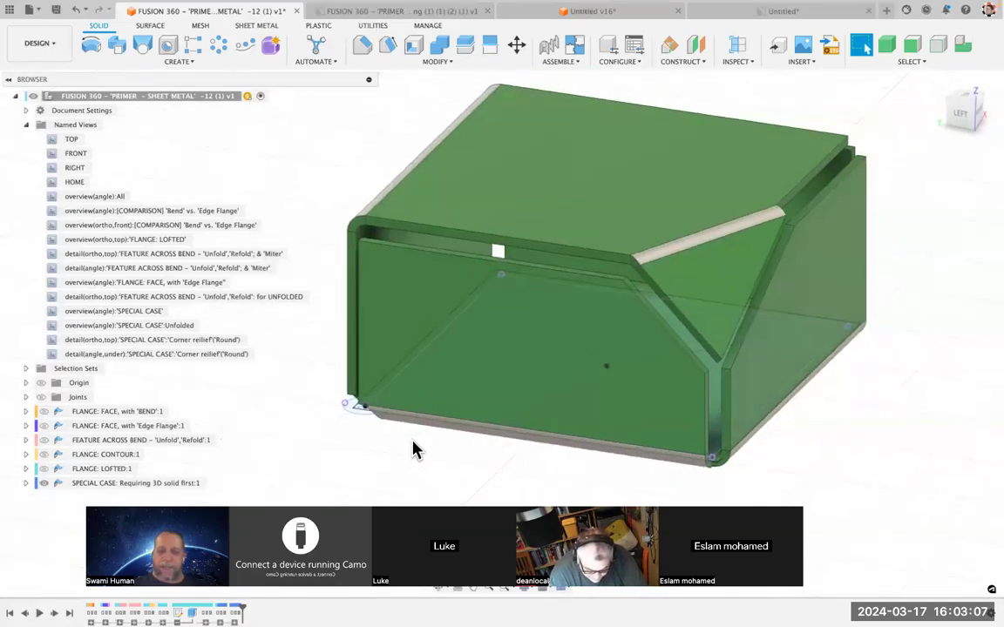
{"action": "scroll", "coordinate": [413, 449], "scroll_direction": "up", "scroll_amount": 3, "text": "shift"}
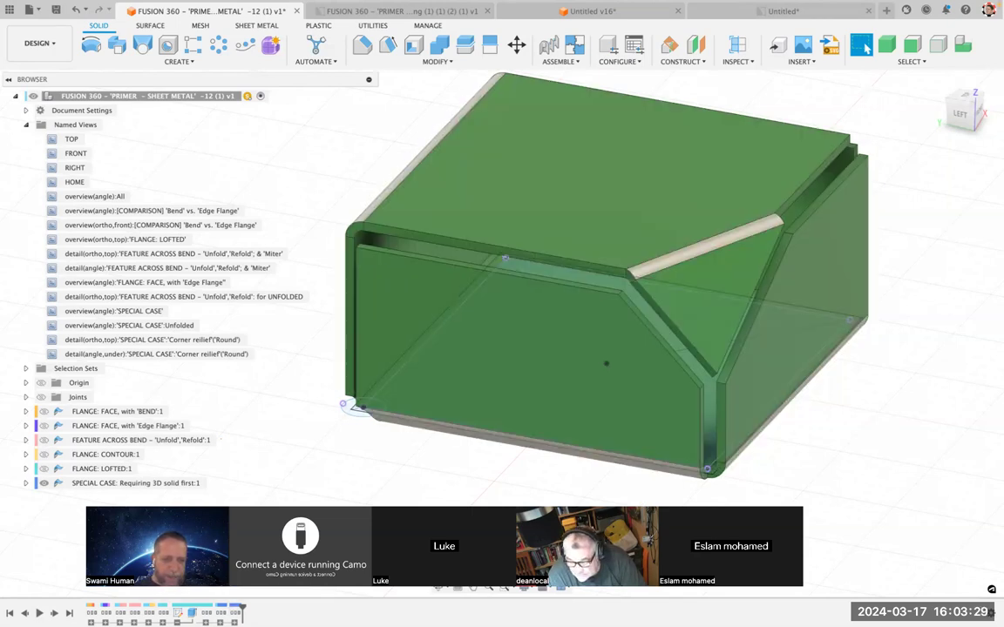
Step: Expand the SPECIAL CASE feature group in the history and roll the design back to just before that component
{"action": "left_click", "coordinate": [177, 622]}
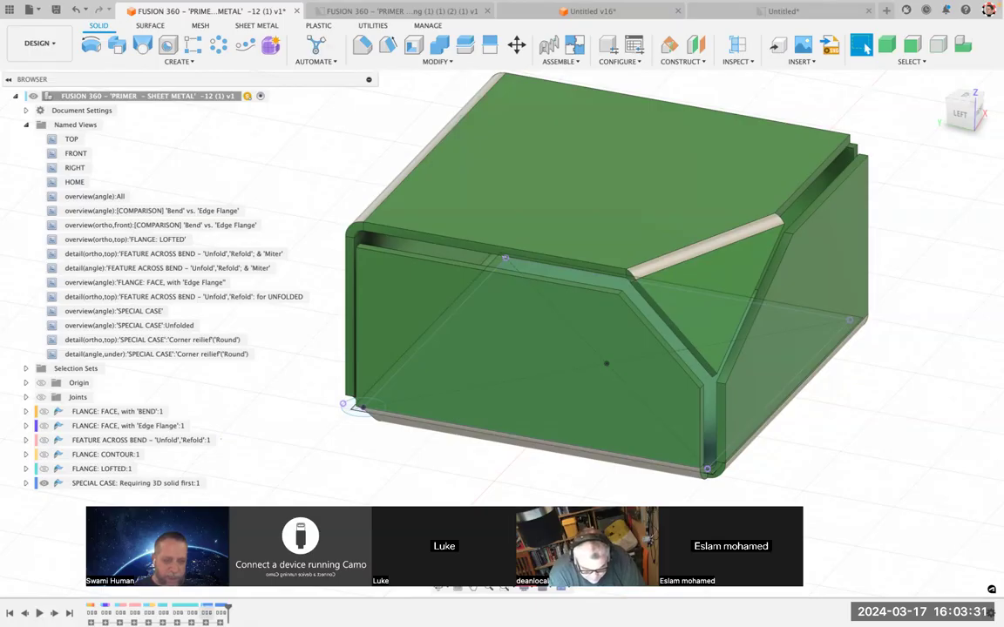
{"action": "mouse_move", "coordinate": [207, 613]}
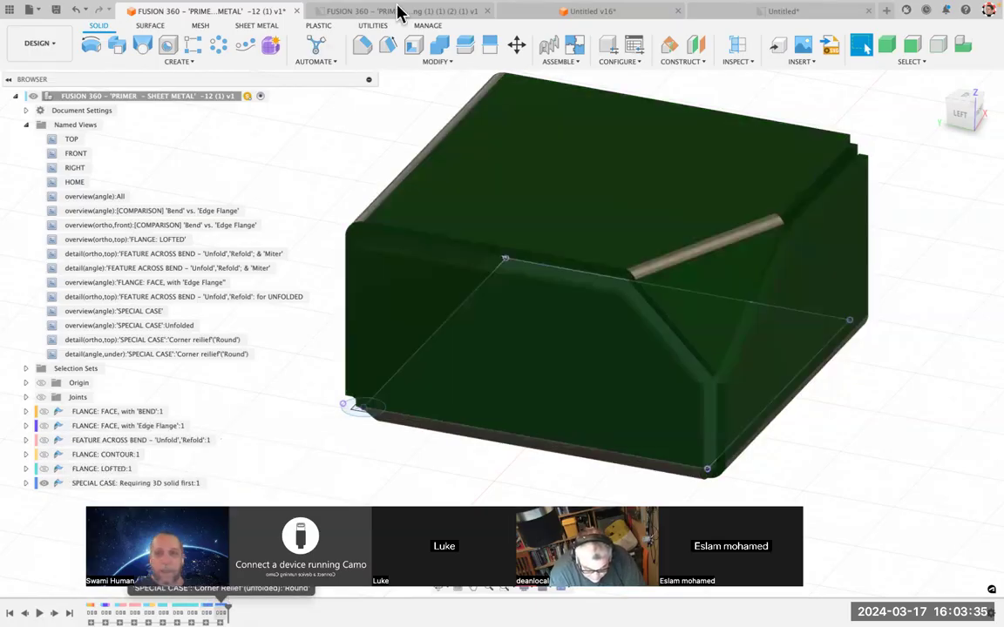
{"action": "mouse_move", "coordinate": [426, 4]}
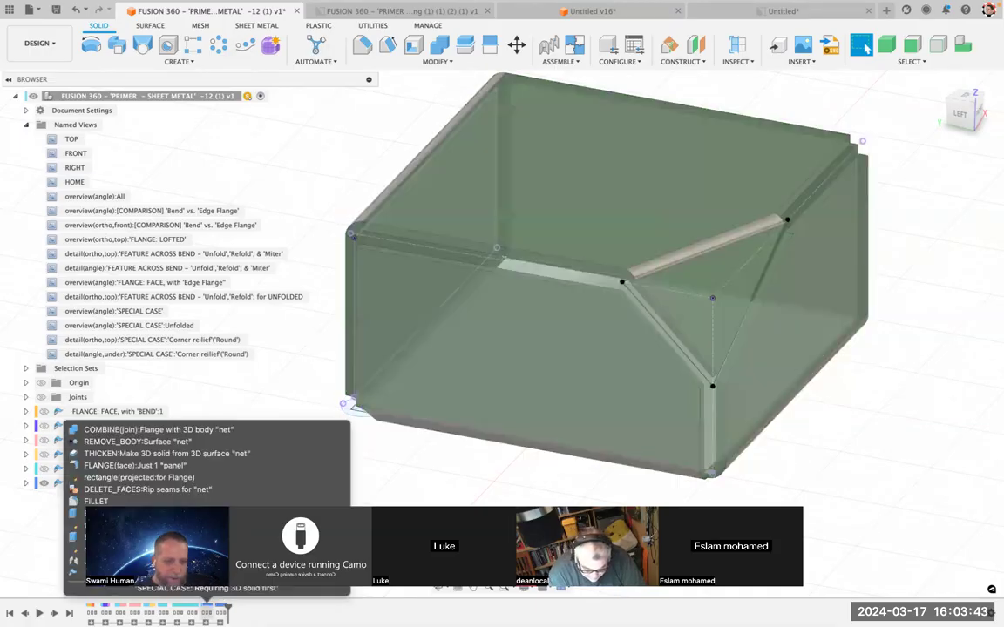
{"action": "left_click", "coordinate": [24, 613]}
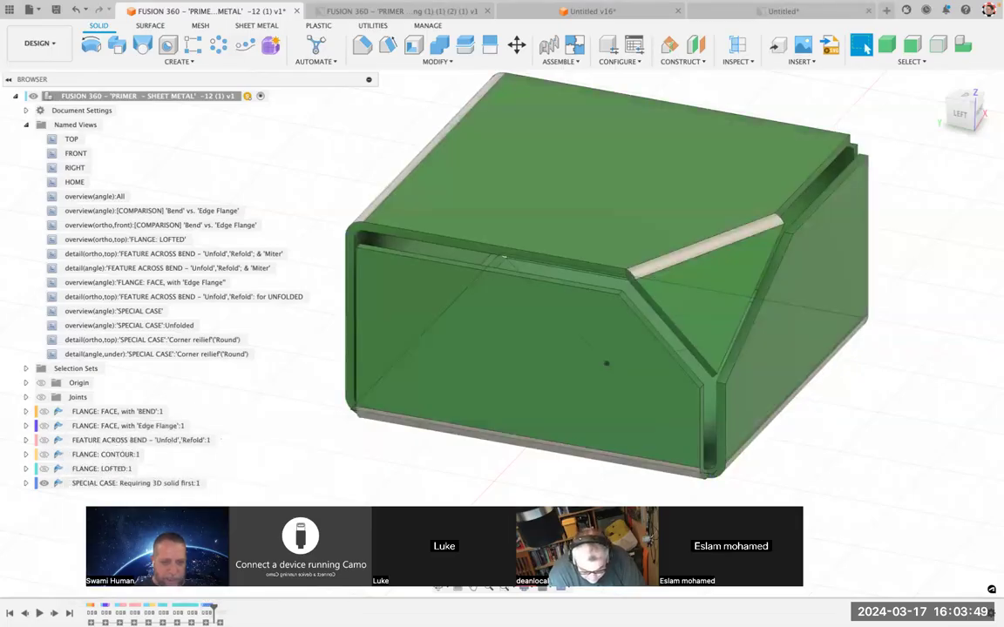
{"action": "mouse_move", "coordinate": [208, 610]}
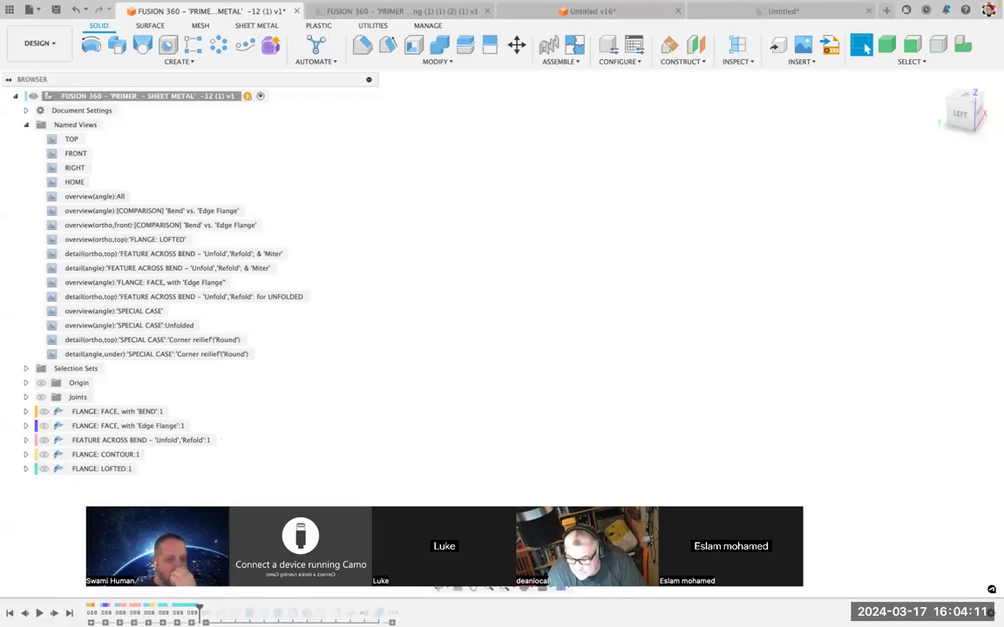
{"action": "left_click", "coordinate": [47, 471]}
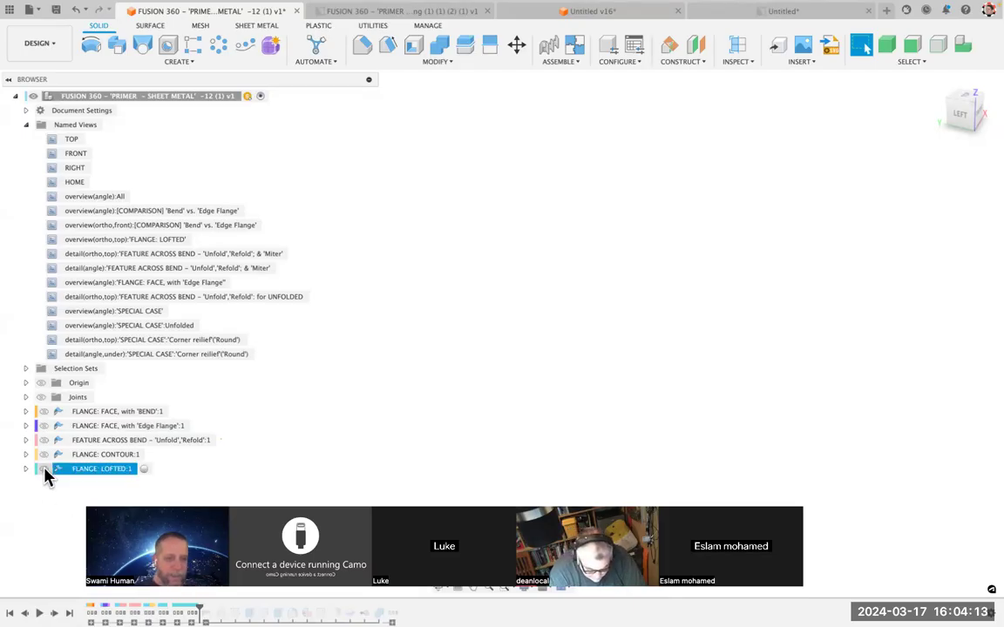
Step: Roll the history forward past the special case's base rectangle and first extrude, and show the solid box body
{"action": "left_click", "coordinate": [44, 517]}
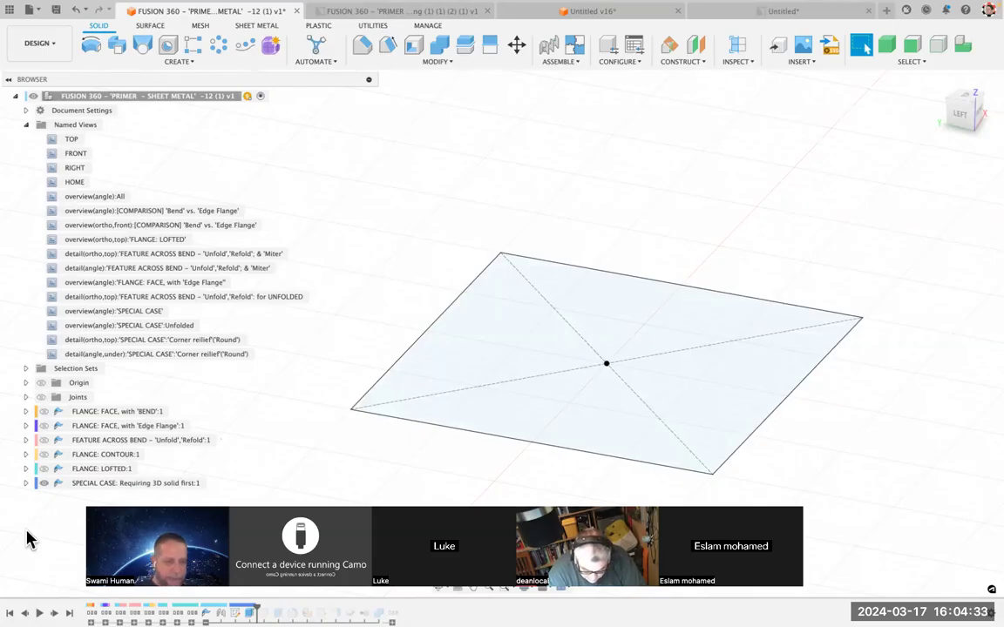
{"action": "left_click", "coordinate": [26, 485]}
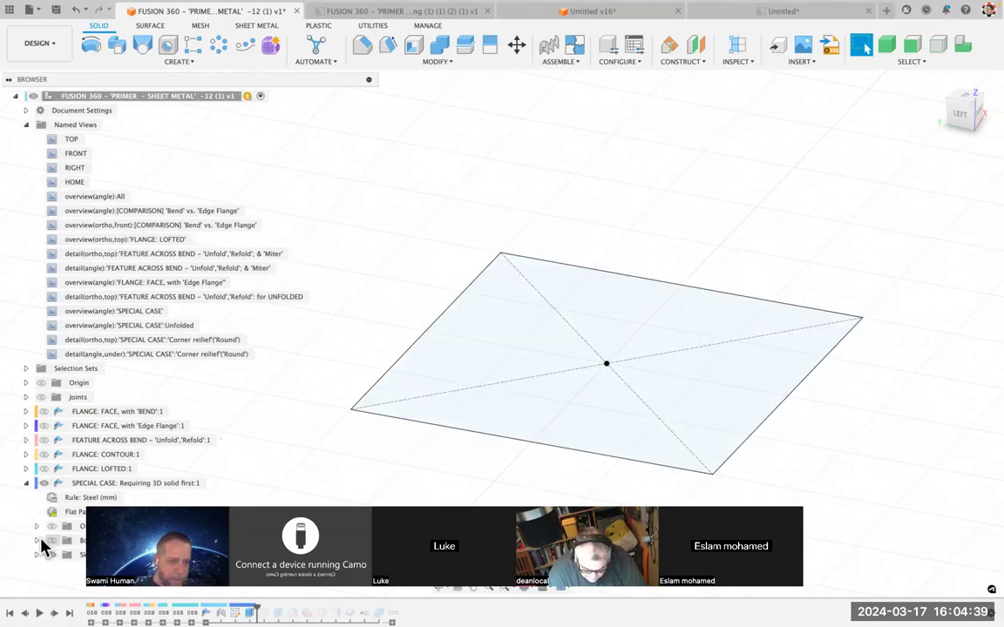
{"action": "left_click", "coordinate": [51, 541]}
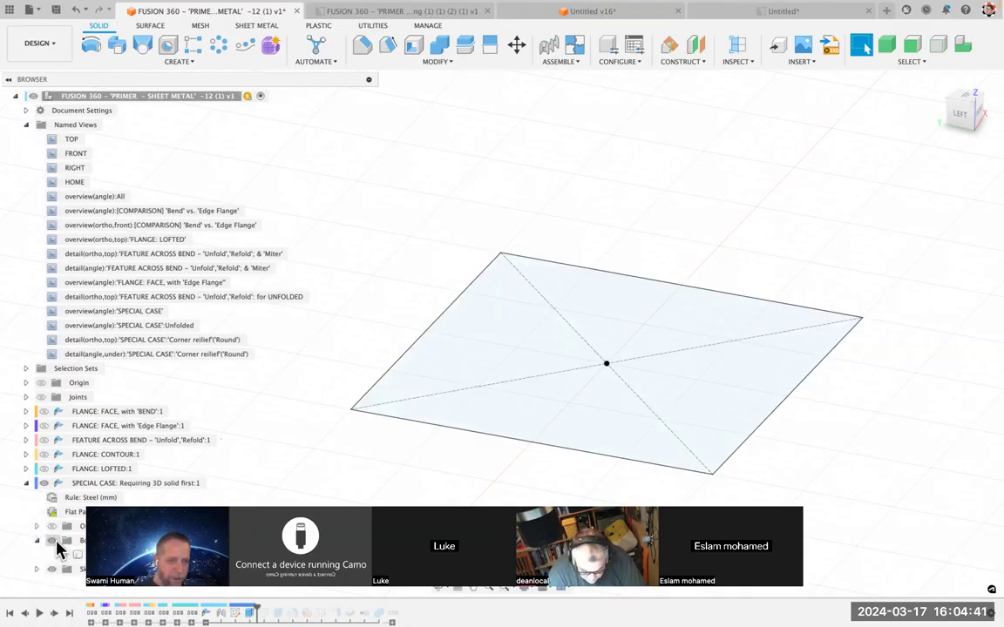
{"action": "left_click", "coordinate": [63, 555]}
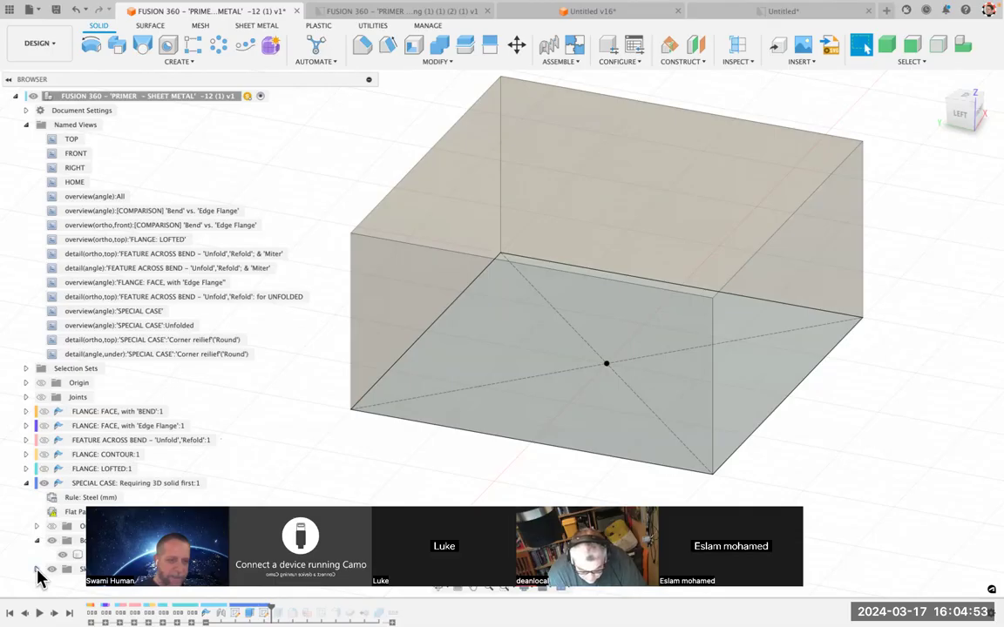
Step: Advance the history to the triangular corner sketch, show it on the box, and select two of its lines
{"action": "left_click", "coordinate": [36, 570]}
{"action": "left_click", "coordinate": [62, 584]}
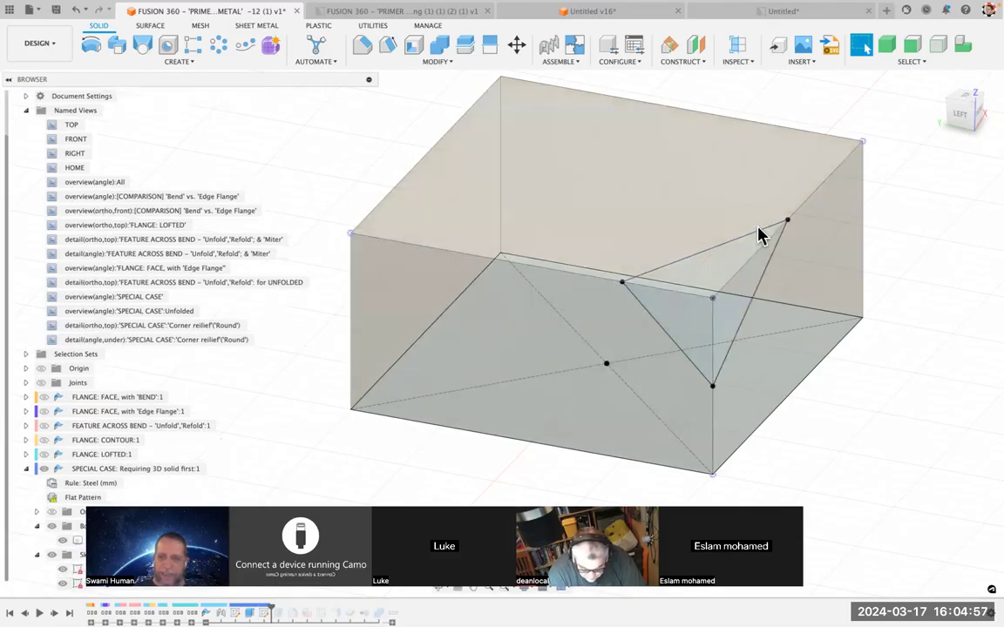
{"action": "left_click", "coordinate": [755, 240]}
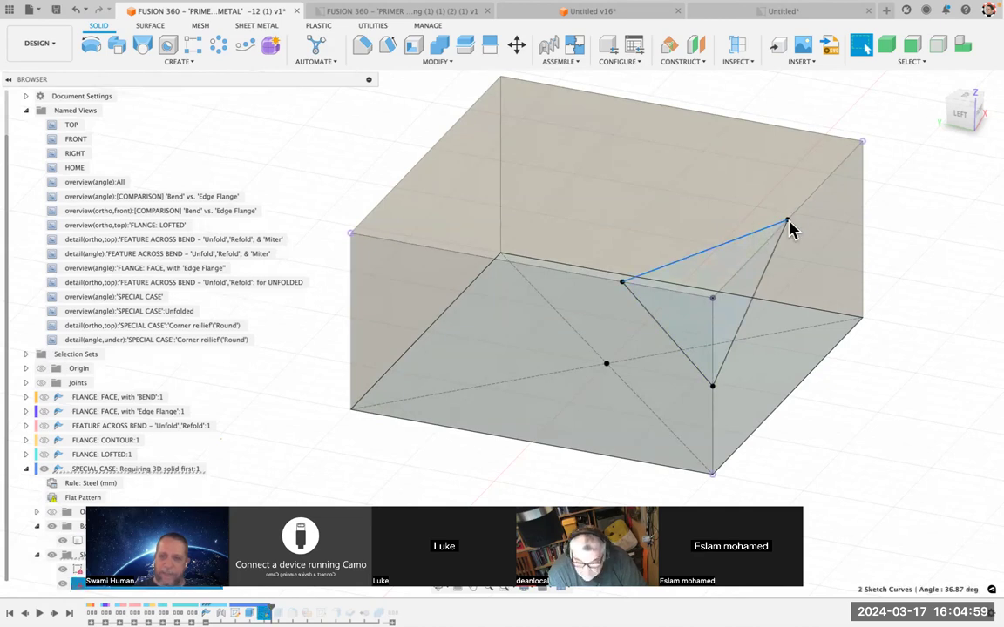
{"action": "left_click", "coordinate": [786, 227], "text": "shift"}
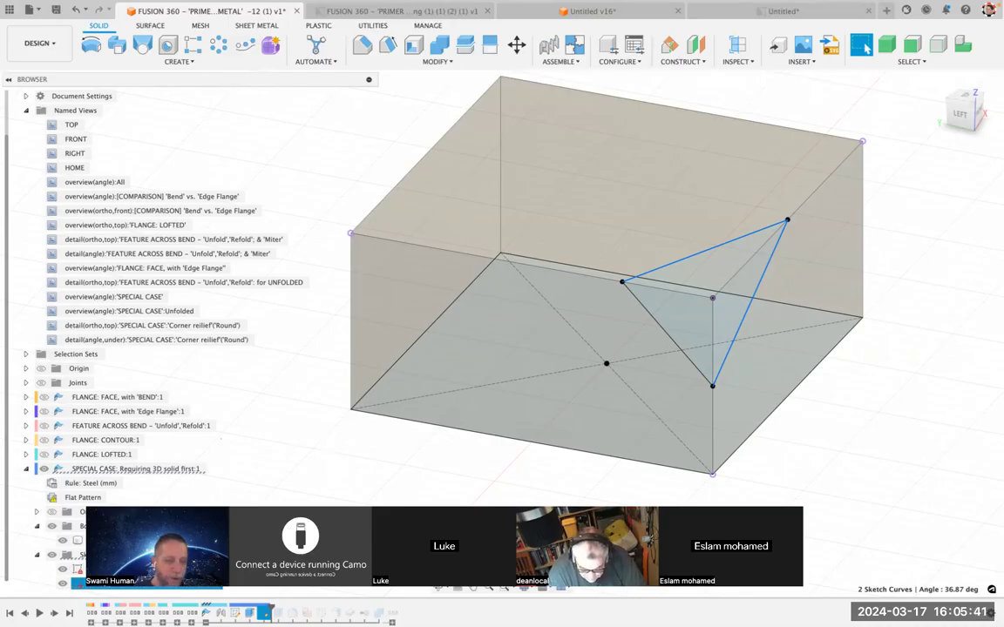
Step: Advance the history past the triangular corner cut, hide the component's sketches, and examine the beveled solid from several angles
{"action": "left_click", "coordinate": [54, 613]}
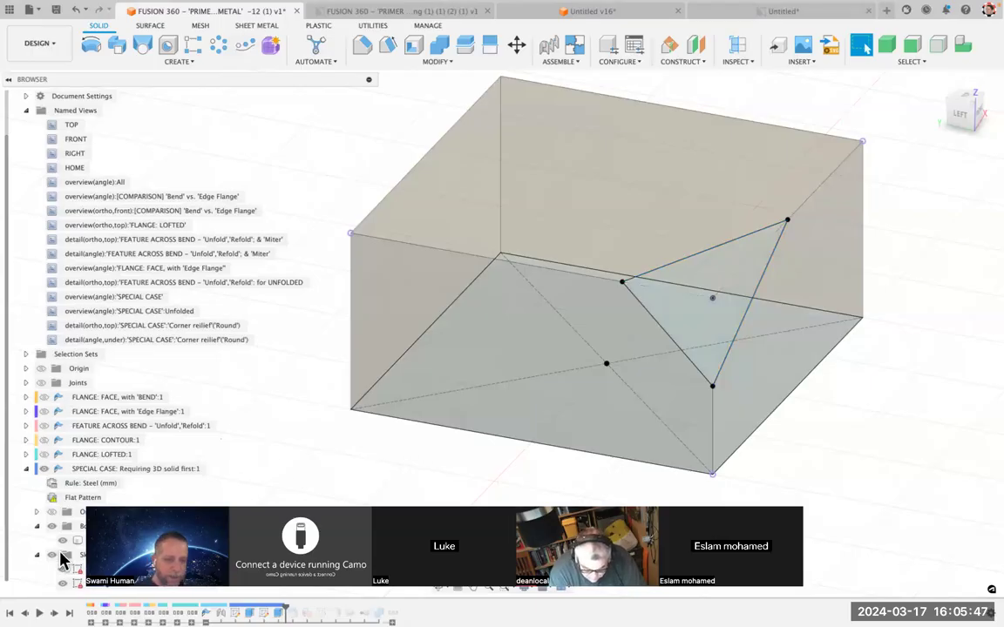
{"action": "left_click", "coordinate": [51, 555]}
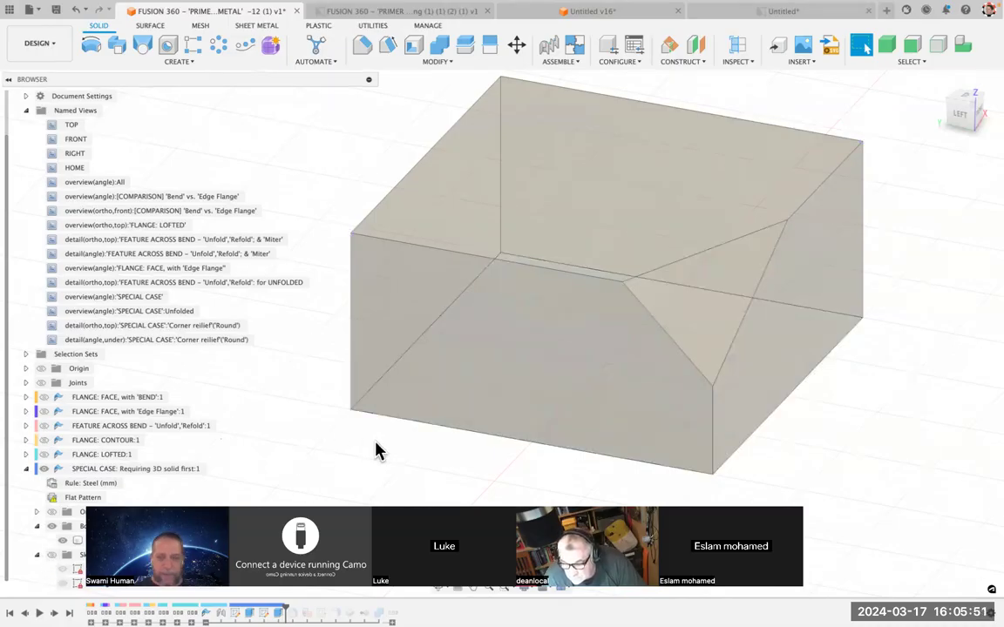
{"action": "scroll", "coordinate": [375, 450], "scroll_direction": "right", "scroll_amount": 10, "text": "shift"}
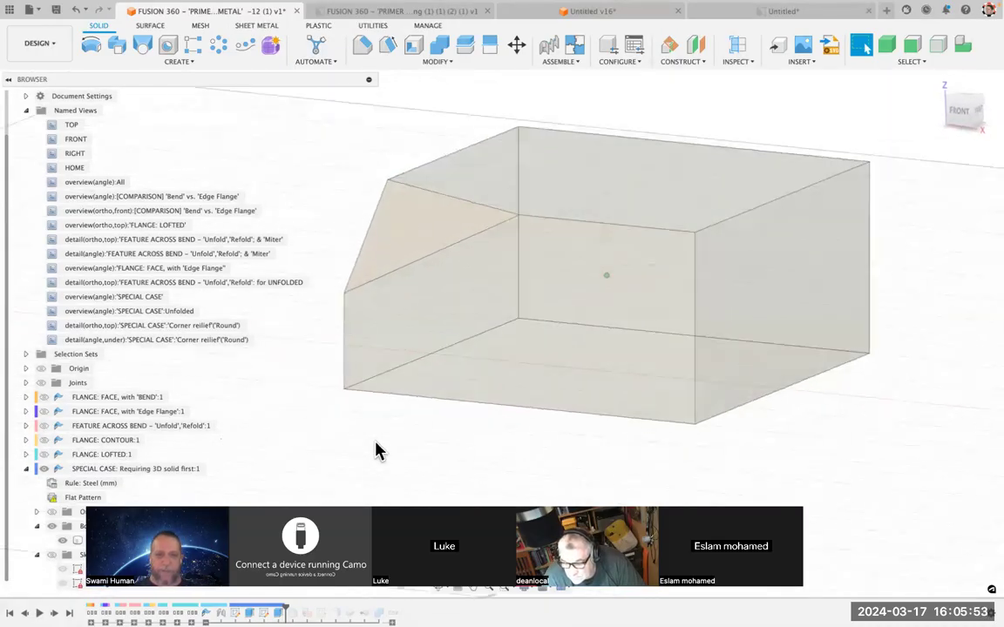
{"action": "scroll", "coordinate": [376, 450], "scroll_direction": "down", "scroll_amount": 10, "text": "shift"}
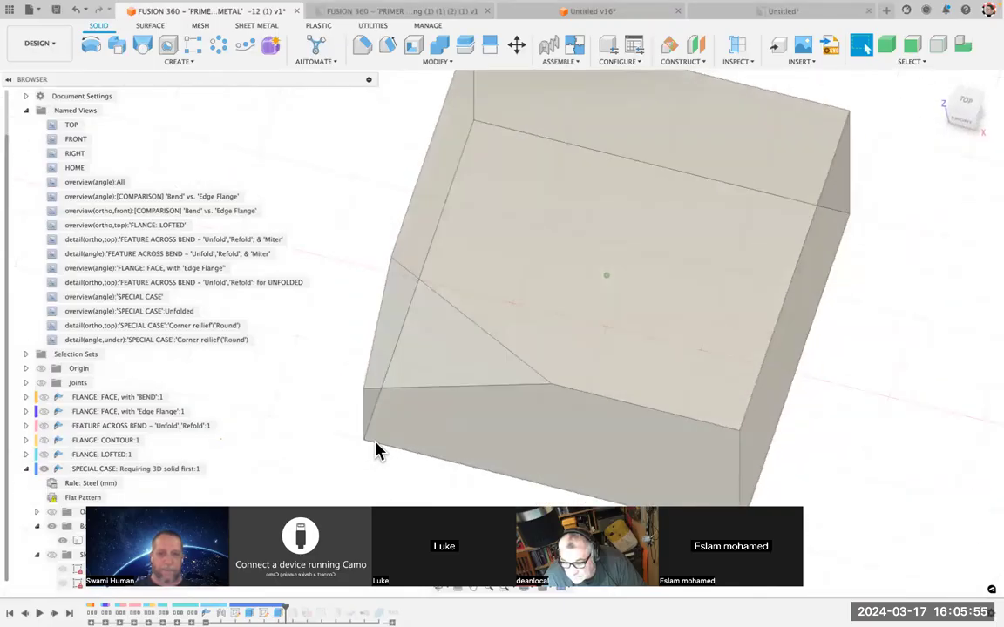
{"action": "scroll", "coordinate": [375, 451], "scroll_direction": "up", "scroll_amount": 10, "text": "shift"}
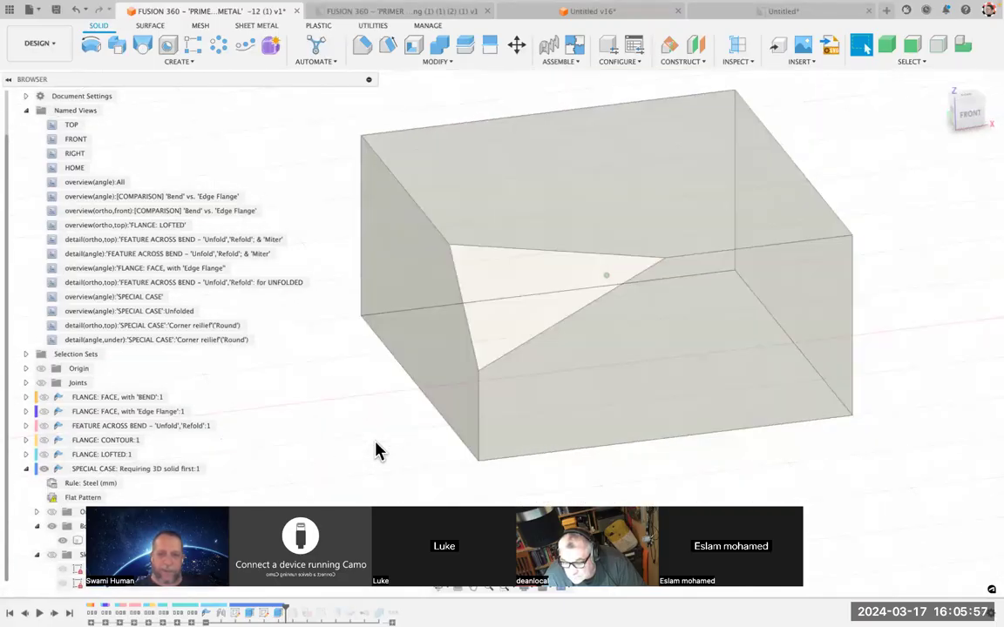
{"action": "scroll", "coordinate": [376, 450], "scroll_direction": "right", "scroll_amount": 10, "text": "shift"}
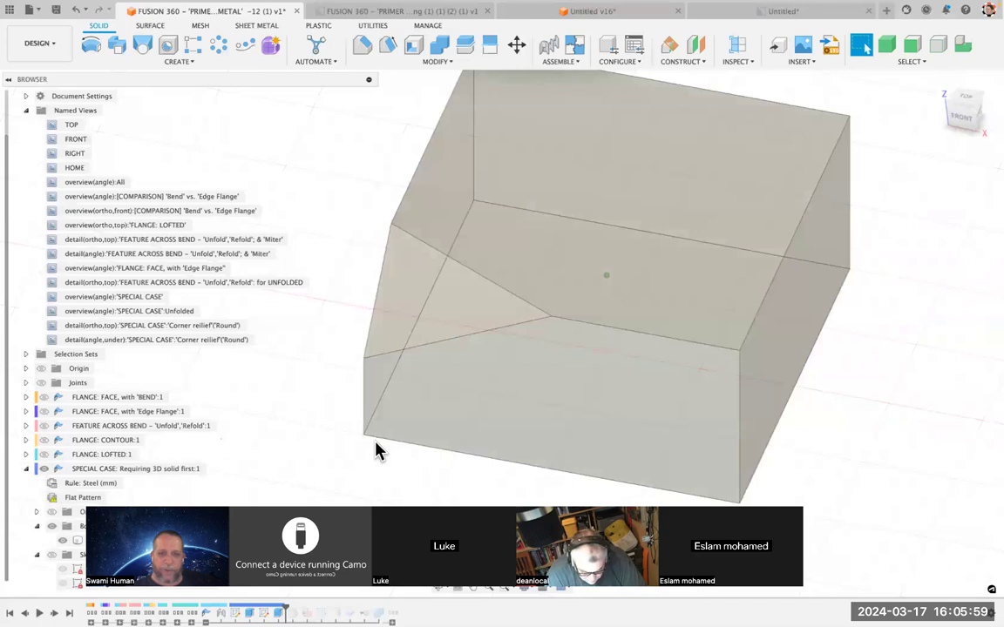
Step: Select the fillet feature in the special case's history and examine the box's rounded and sharp bend edges from several angles
{"action": "scroll", "coordinate": [376, 451], "scroll_direction": "right", "scroll_amount": 2, "text": "shift"}
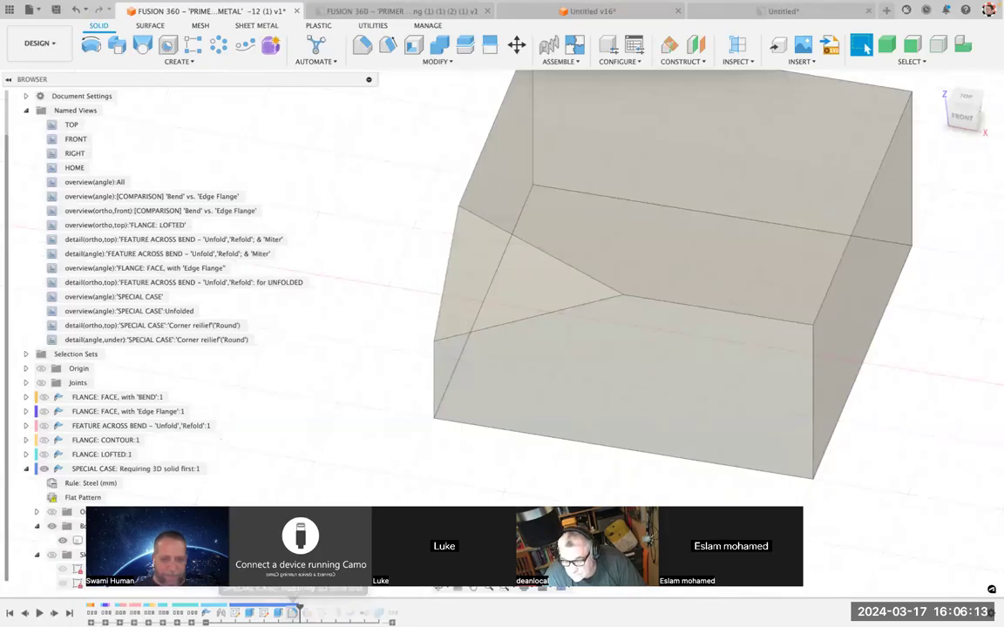
{"action": "left_click", "coordinate": [294, 613]}
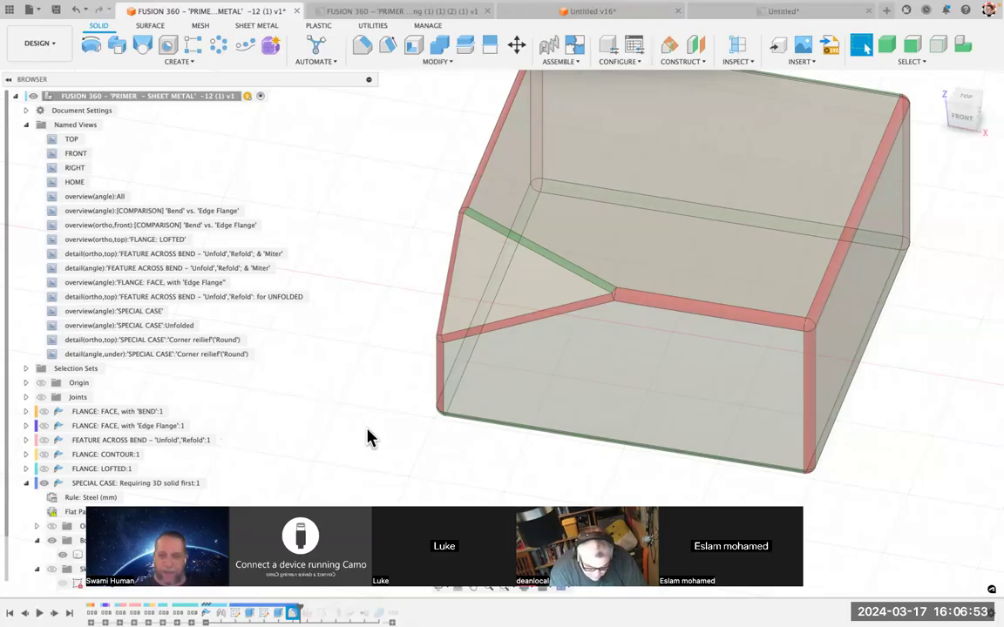
{"action": "scroll", "coordinate": [366, 430], "scroll_direction": "left", "scroll_amount": 10, "text": "shift"}
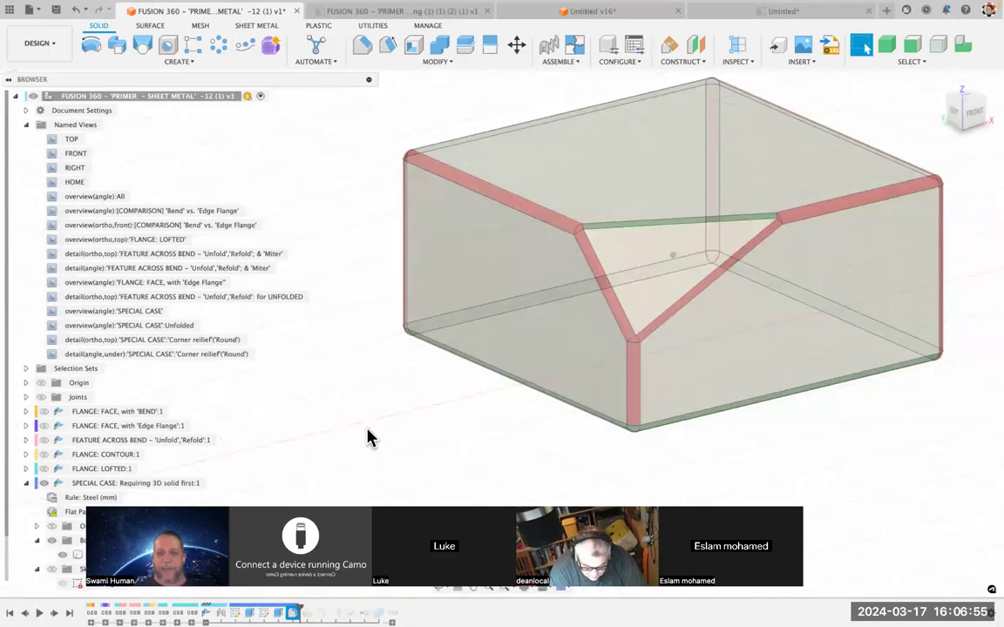
{"action": "scroll", "coordinate": [367, 430], "scroll_direction": "right", "scroll_amount": 10, "text": "shift"}
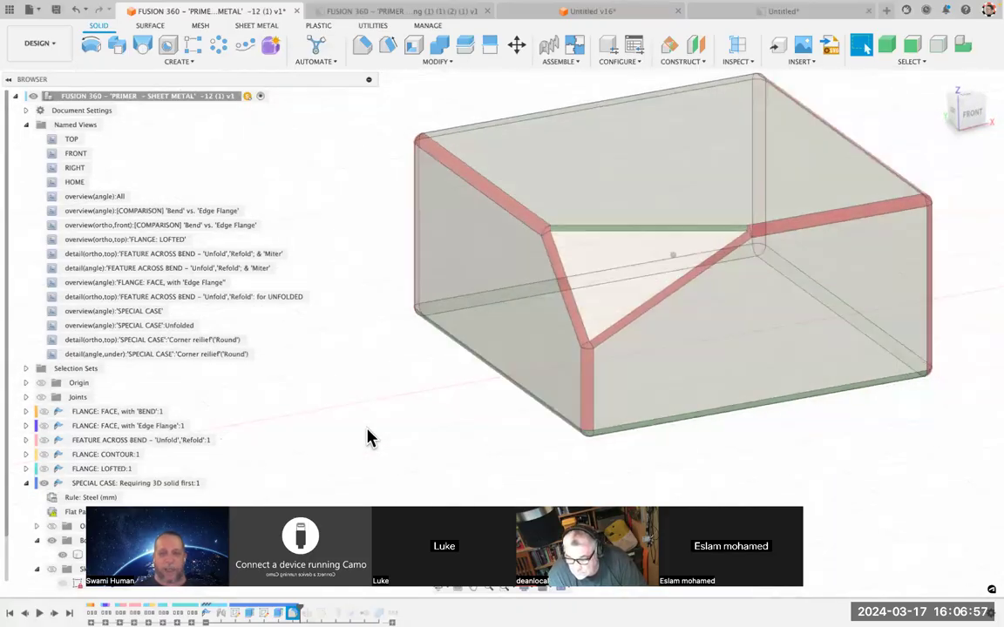
{"action": "scroll", "coordinate": [367, 431], "scroll_direction": "down", "scroll_amount": 10, "text": "shift"}
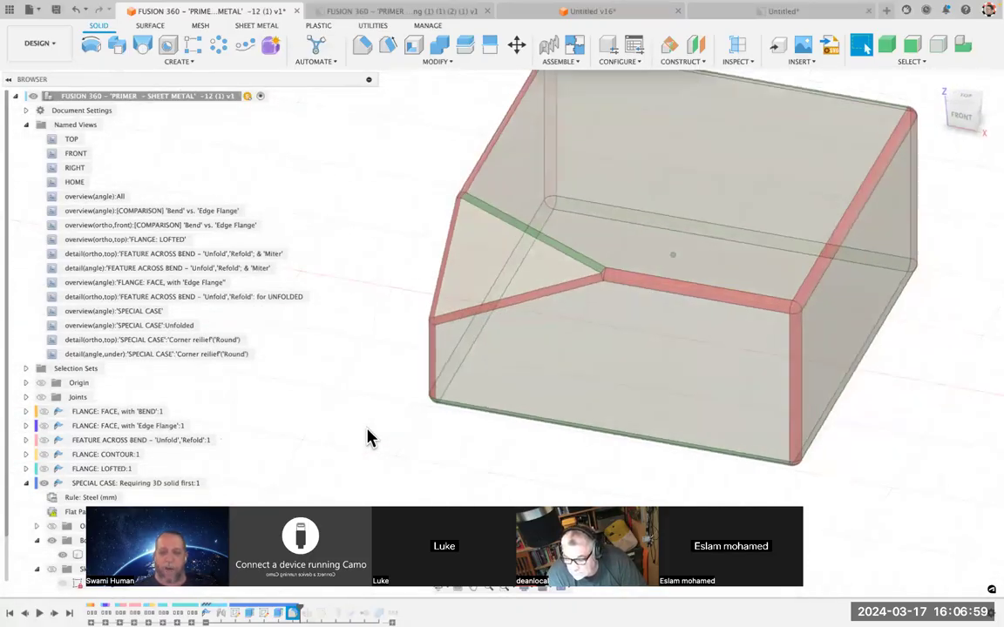
{"action": "scroll", "coordinate": [367, 438], "scroll_direction": "down", "scroll_amount": 10, "text": "shift"}
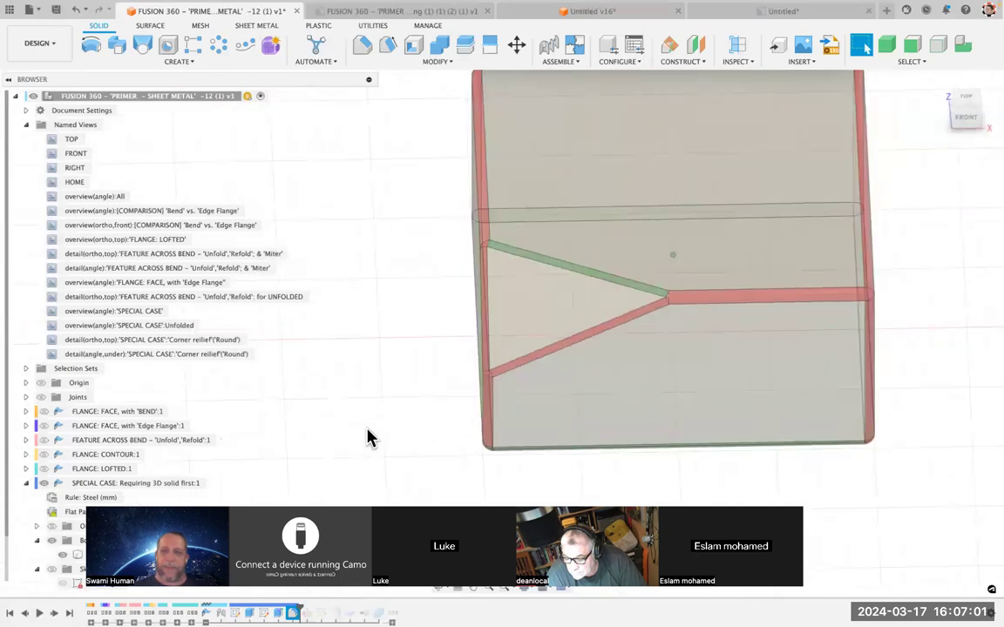
Step: Inspect the filleted box with a section analysis from its front face, offset -8.0281 mm inward, and discard the section
{"action": "left_click", "coordinate": [738, 45]}
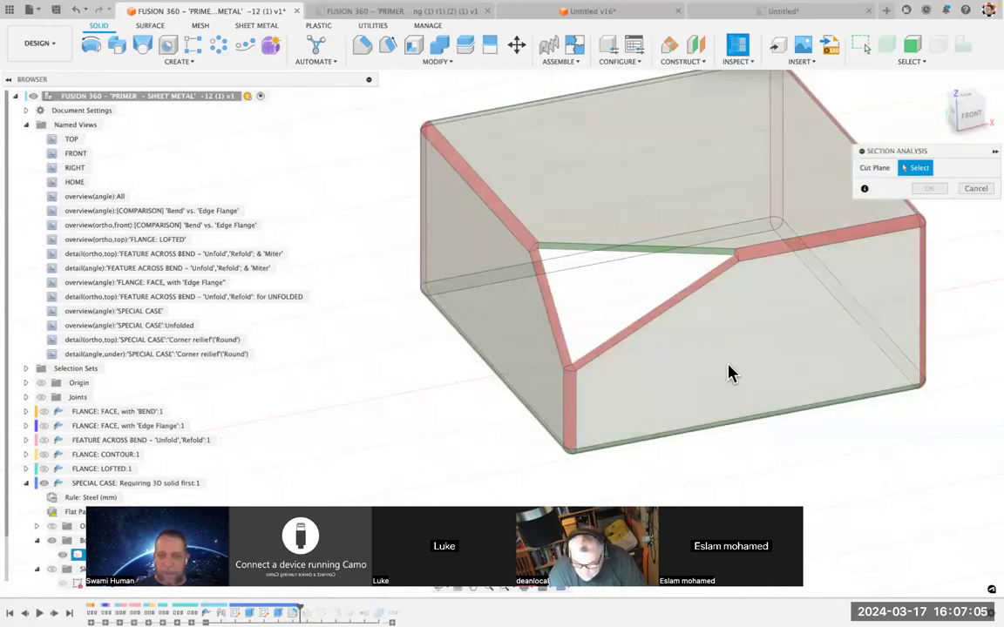
{"action": "left_click", "coordinate": [731, 373]}
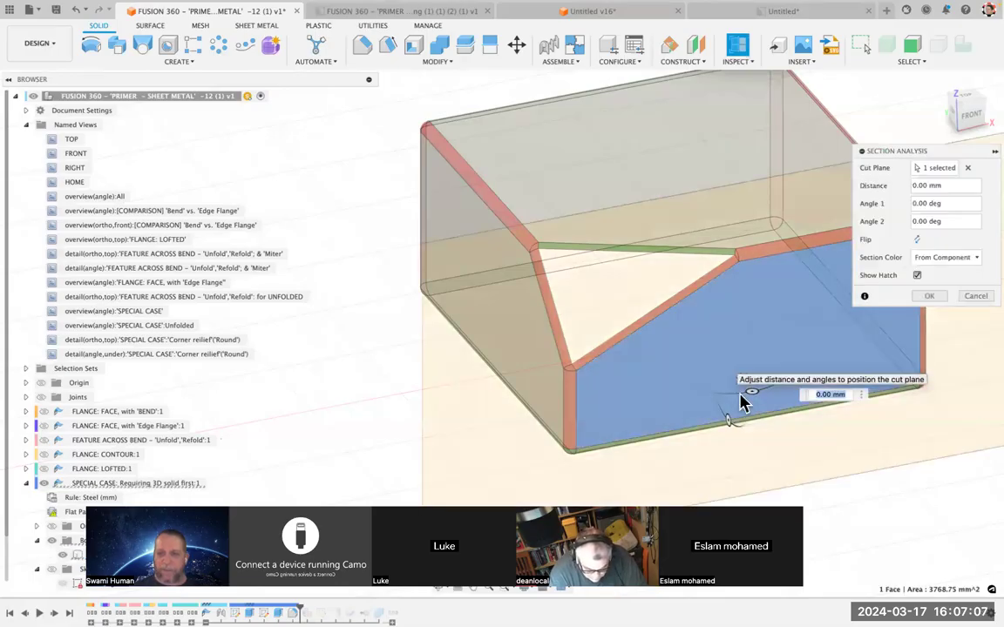
{"action": "mouse_move", "coordinate": [743, 386]}
{"action": "left_mouse_down"}
{"action": "mouse_move", "coordinate": [677, 314]}
{"action": "mouse_move", "coordinate": [708, 340]}
{"action": "mouse_move", "coordinate": [666, 366]}
{"action": "mouse_move", "coordinate": [728, 369]}
{"action": "left_mouse_up"}
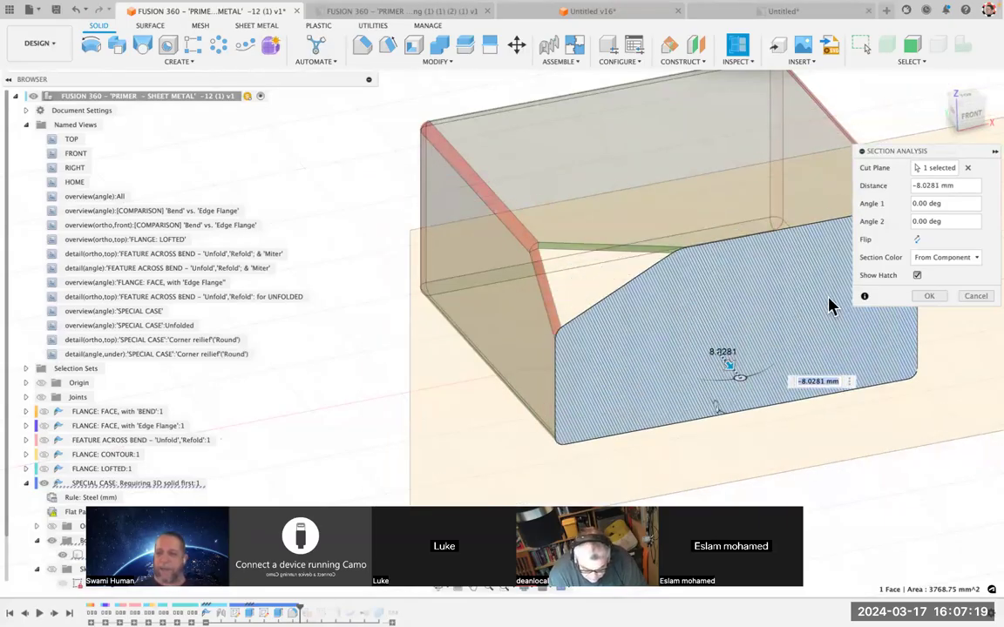
{"action": "left_click", "coordinate": [974, 297]}
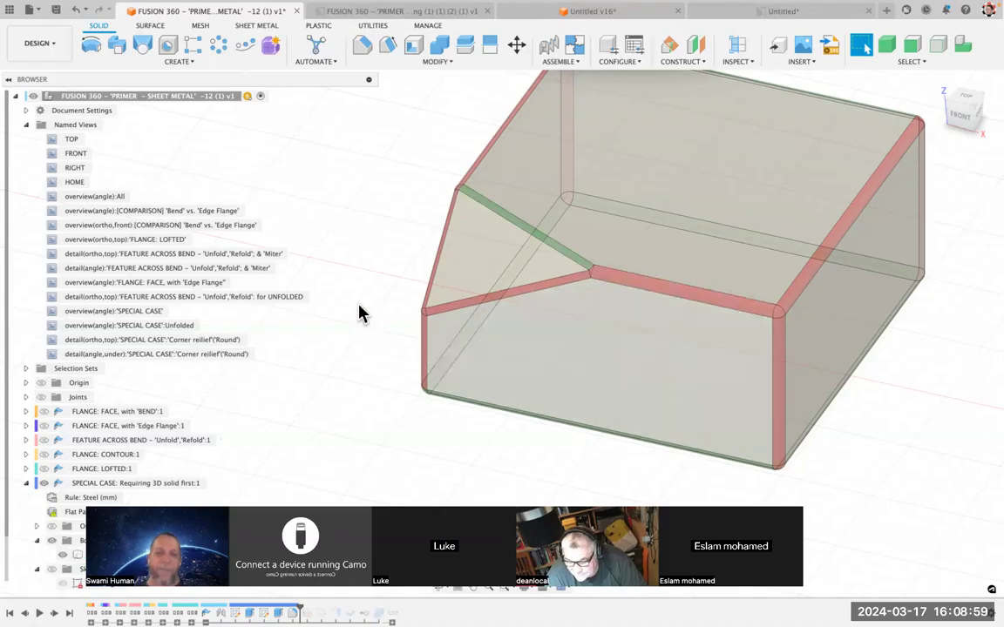
Step: Advance the history past the deletion of the rounded edge faces, compare it with the preceding feature, and show the surface tools
{"action": "scroll", "coordinate": [359, 304], "scroll_direction": "up", "scroll_amount": 1}
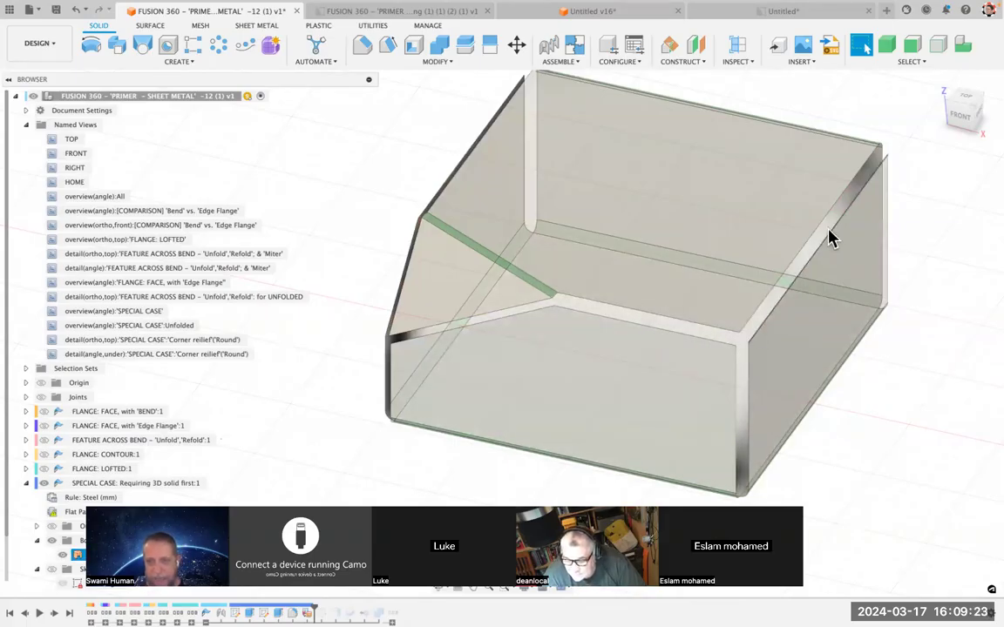
{"action": "scroll", "coordinate": [39, 448], "scroll_direction": "down", "scroll_amount": 1}
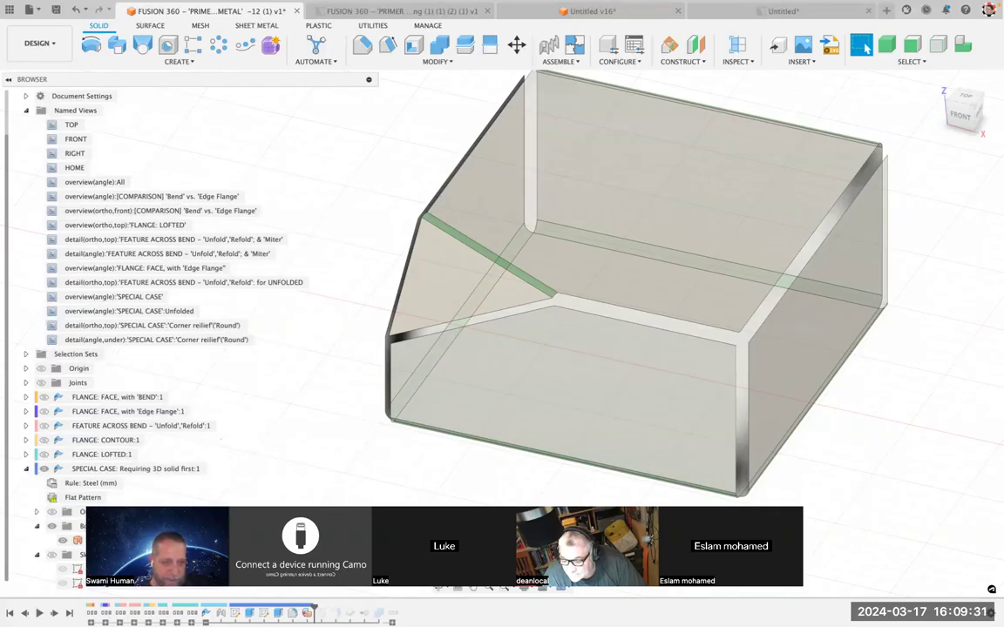
{"action": "left_click", "coordinate": [26, 614]}
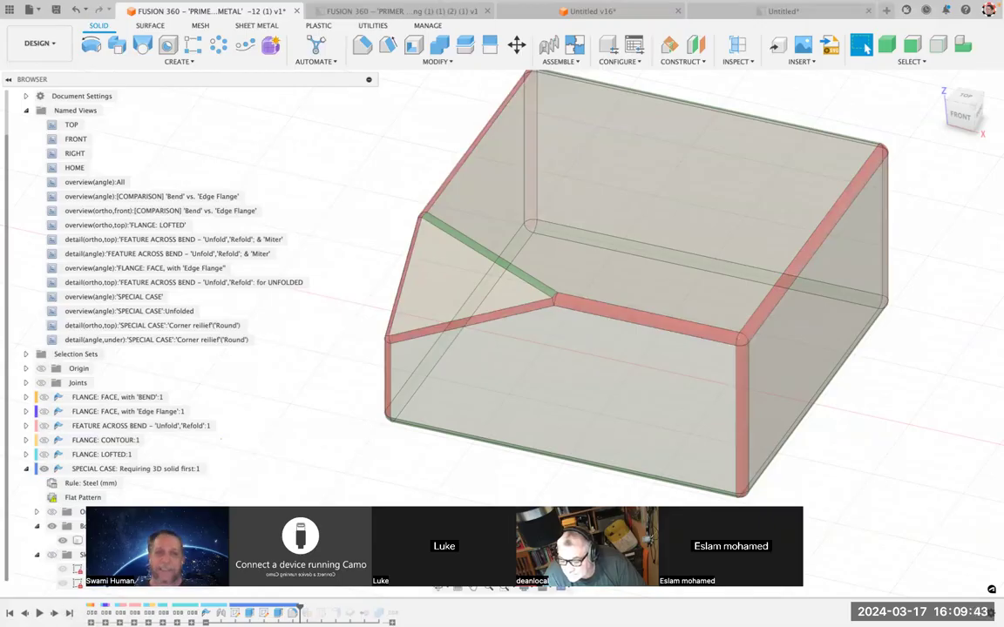
{"action": "left_click", "coordinate": [54, 613]}
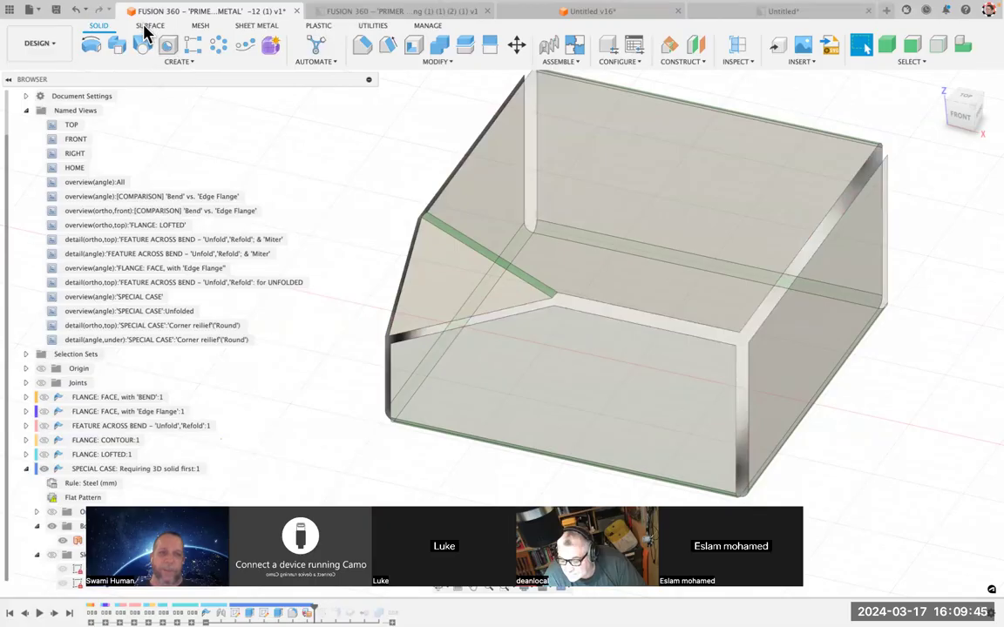
{"action": "left_click", "coordinate": [149, 27]}
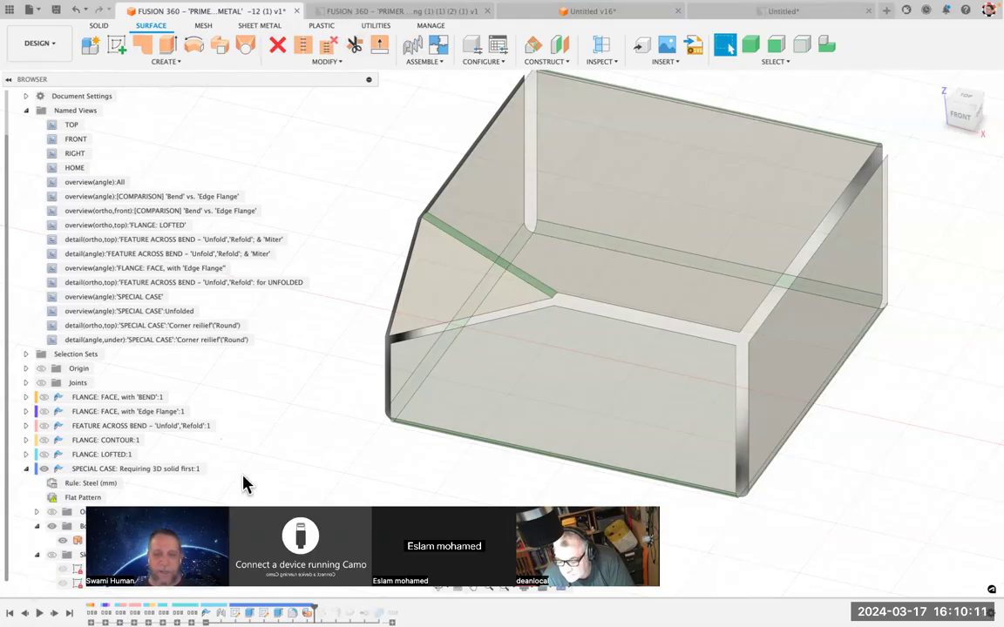
{"action": "mouse_move", "coordinate": [724, 7]}
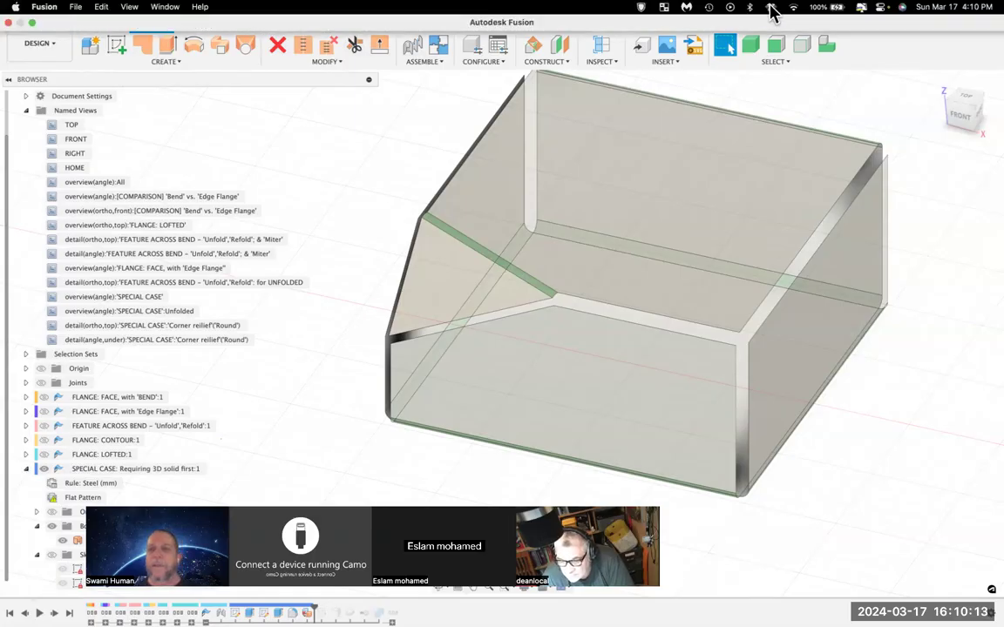
{"action": "left_click", "coordinate": [772, 11]}
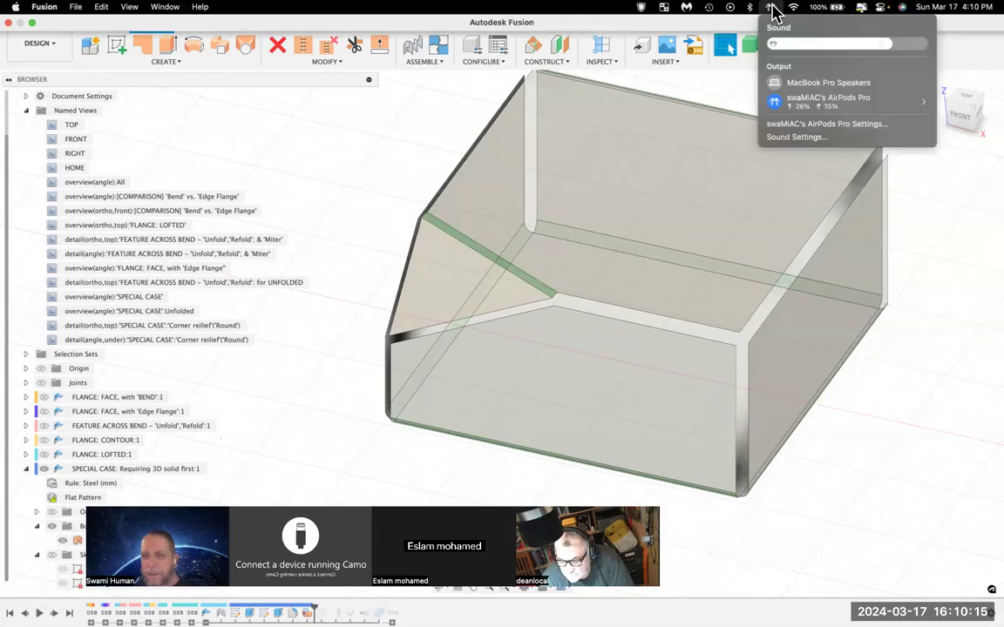
{"action": "left_click", "coordinate": [772, 11]}
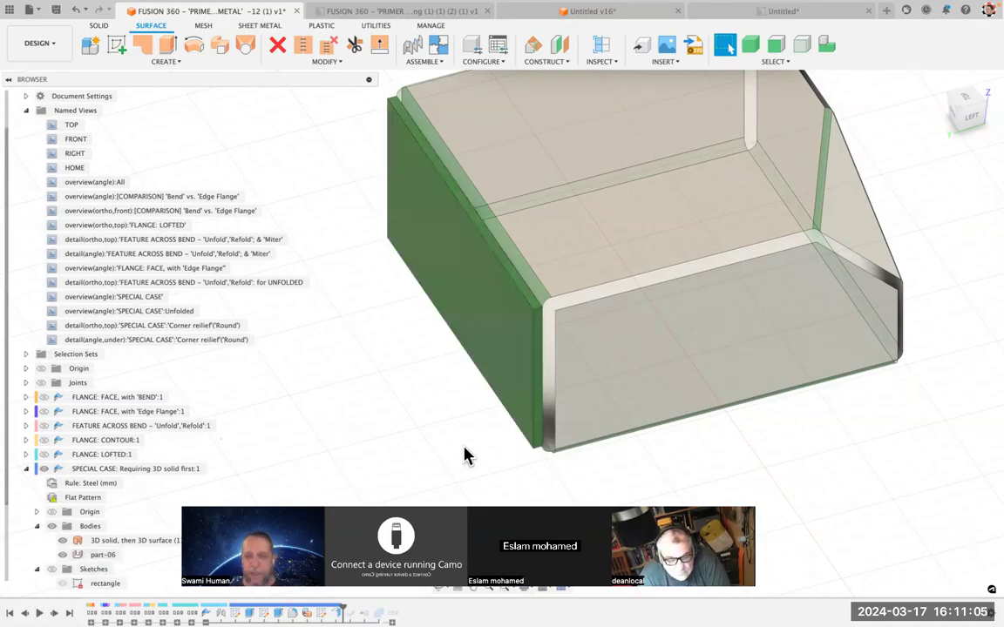
Step: Point out the open surface body and the part-06 flange by selecting each in turn, and clear the selection
{"action": "left_click", "coordinate": [776, 340]}
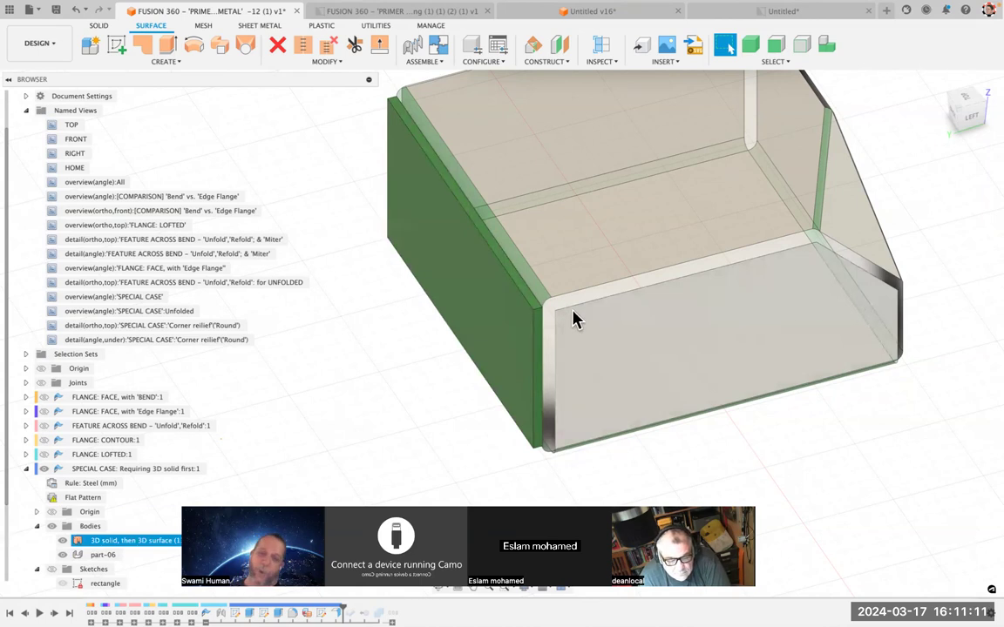
{"action": "left_click", "coordinate": [519, 338]}
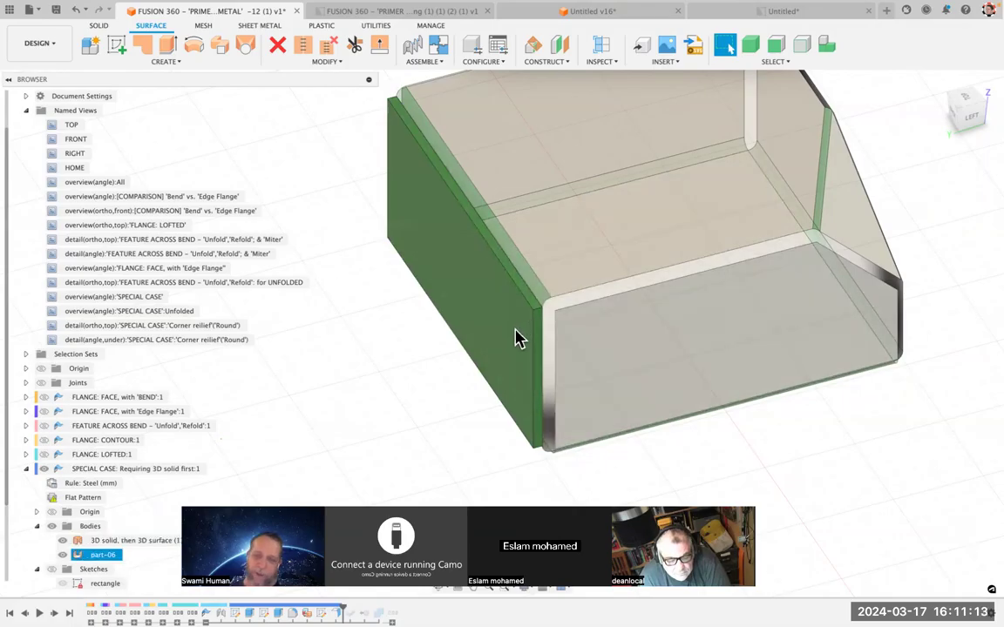
{"action": "left_click", "coordinate": [292, 422]}
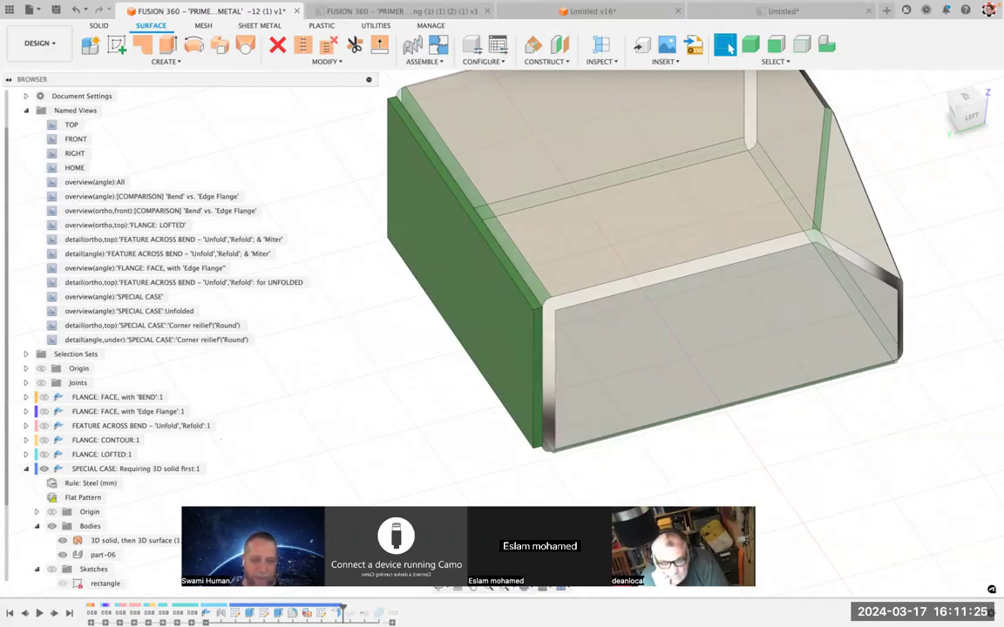
Step: Advance the history past the feature that creates the "net" body, and examine its fit with the flange from the left and back
{"action": "left_click", "coordinate": [54, 614]}
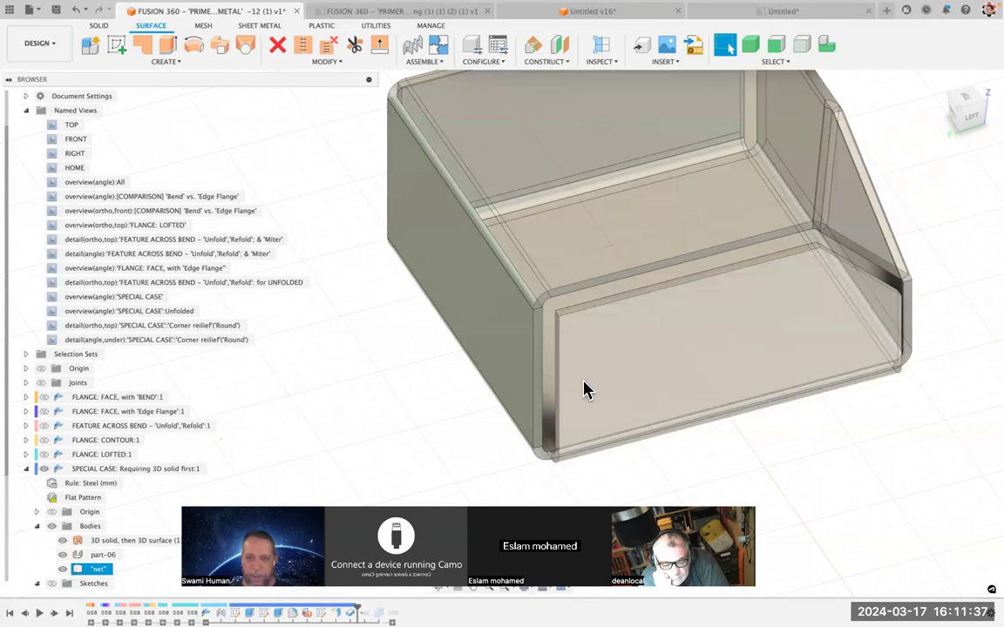
{"action": "left_click", "coordinate": [971, 118]}
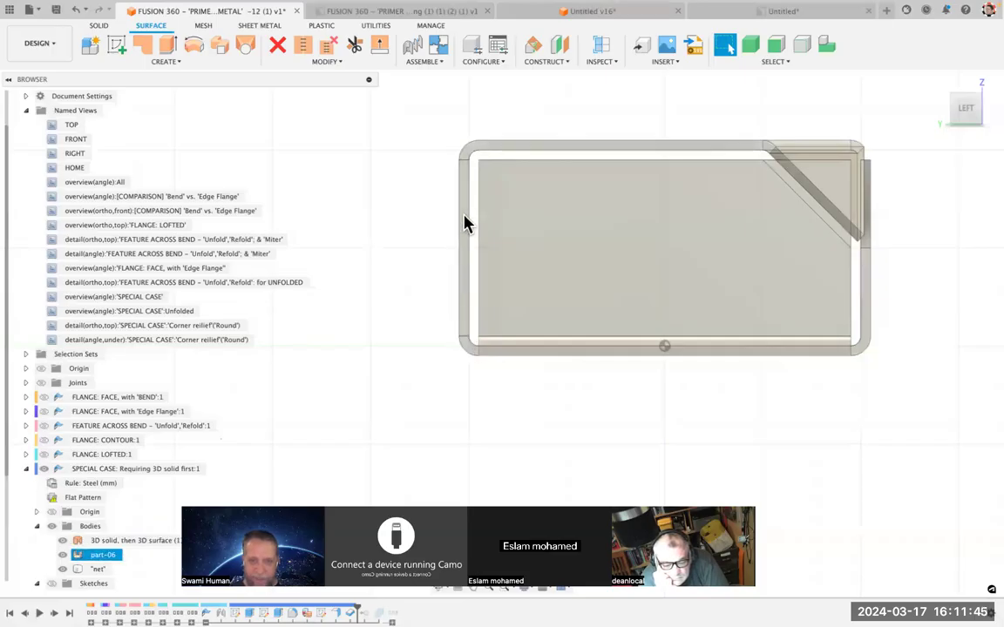
{"action": "scroll", "coordinate": [416, 328], "scroll_direction": "left", "scroll_amount": 5, "text": "shift"}
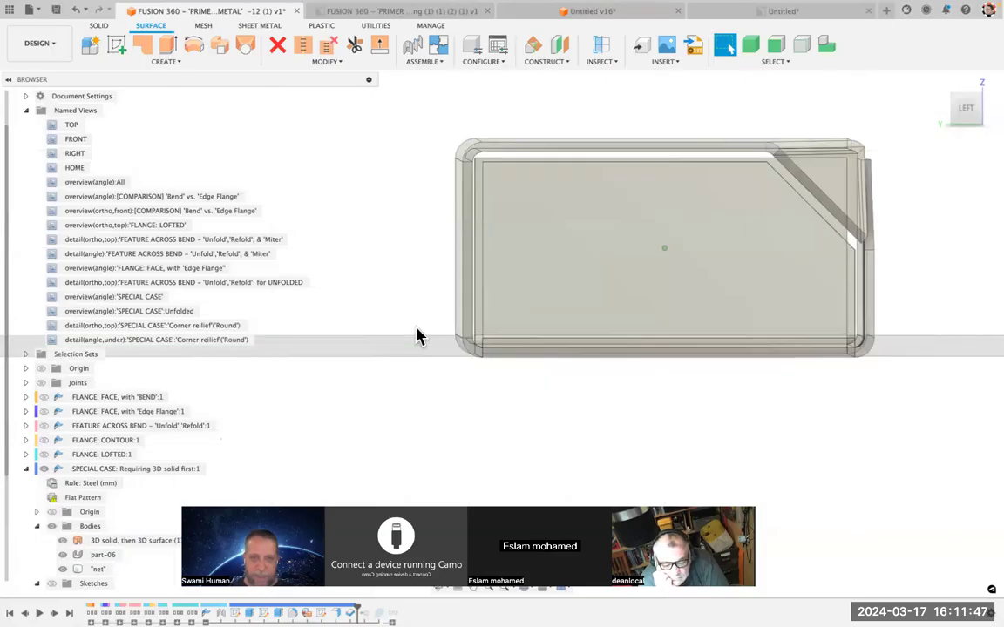
{"action": "scroll", "coordinate": [417, 328], "scroll_direction": "left", "scroll_amount": 5, "text": "shift"}
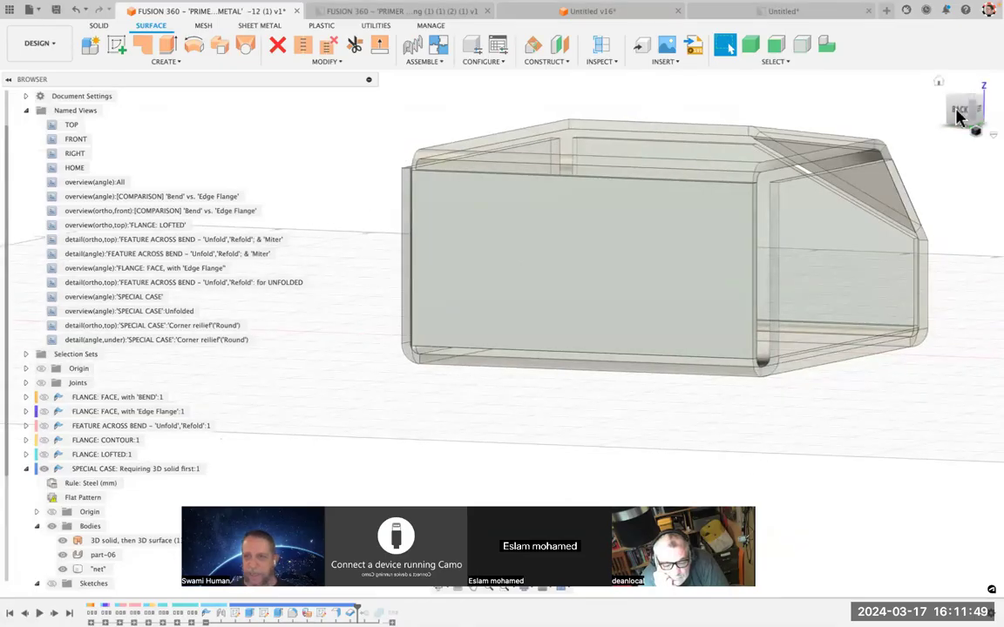
{"action": "left_click", "coordinate": [961, 114]}
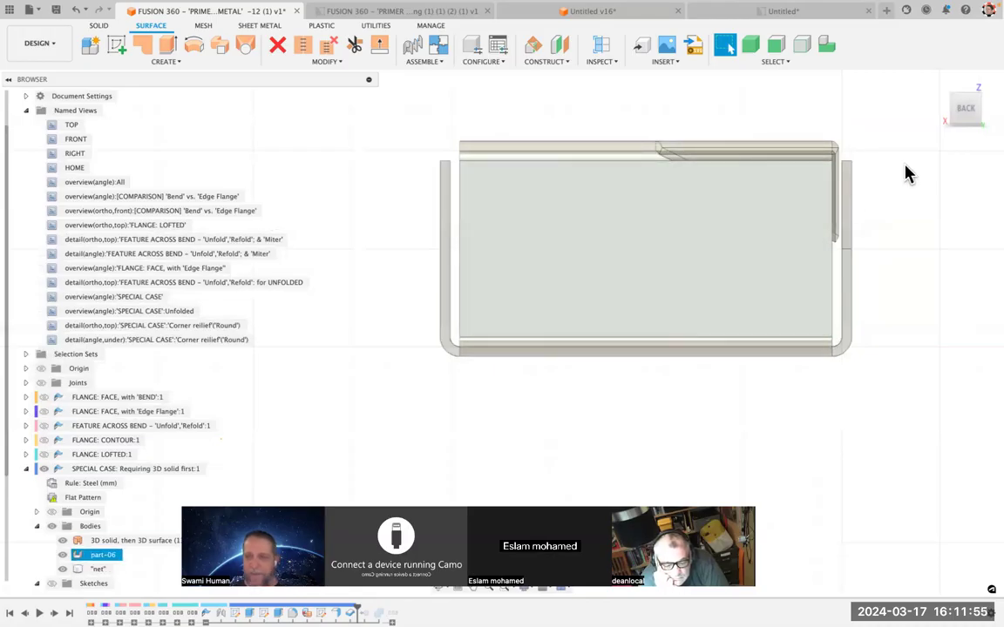
{"action": "middle_click_drag", "start_coordinate": [906, 165], "coordinate": [610, 223], "text": "shift"}
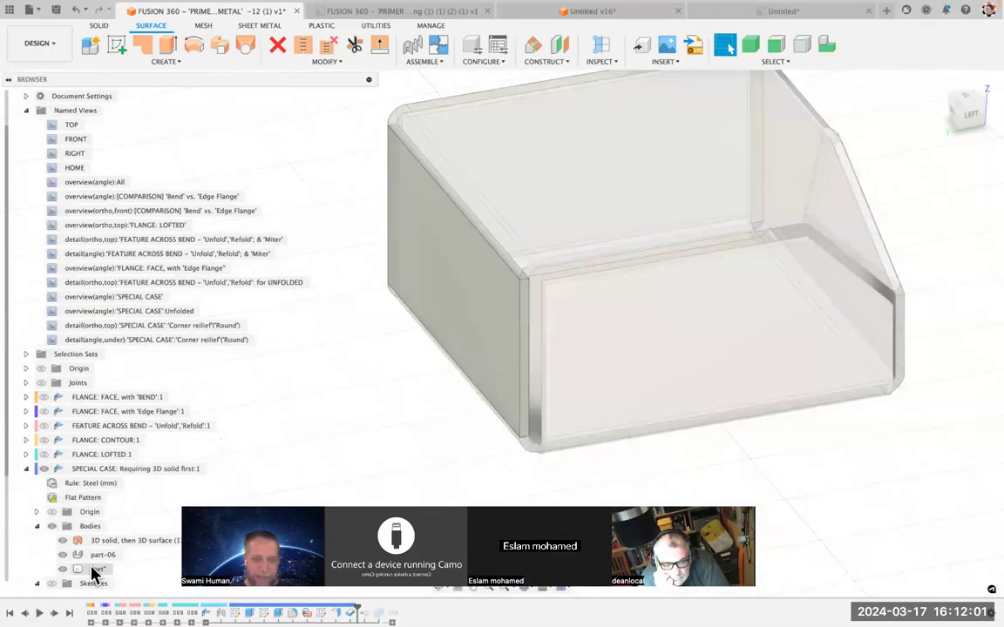
Step: Hide the surface body and part-06, and examine the "net" body alone from beneath and in the saved SPECIAL CASE overview
{"action": "left_click", "coordinate": [87, 541]}
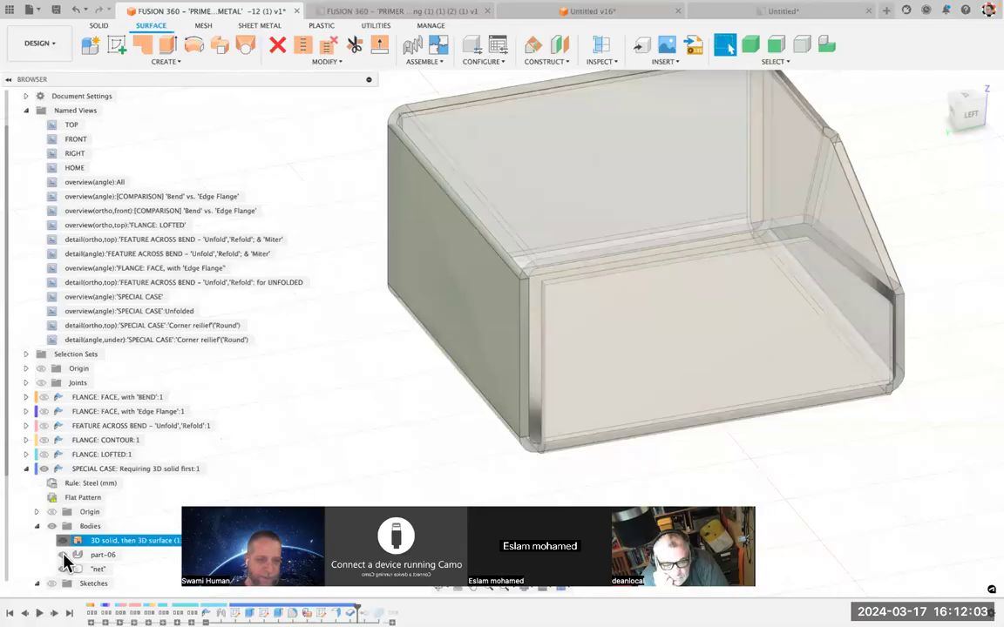
{"action": "left_click", "coordinate": [63, 555]}
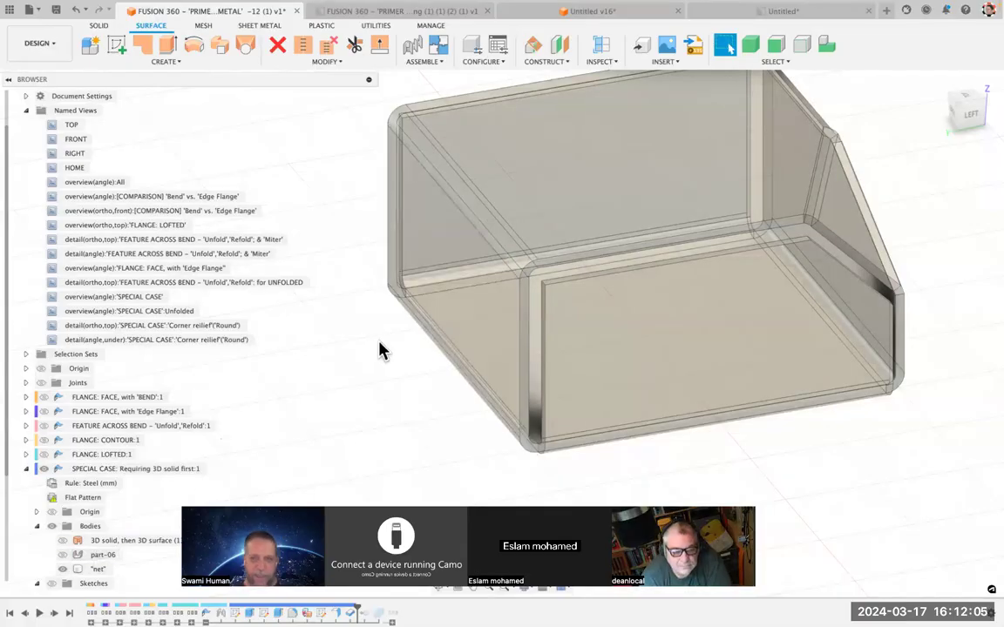
{"action": "middle_click_drag", "start_coordinate": [396, 353], "coordinate": [733, 152], "text": "shift"}
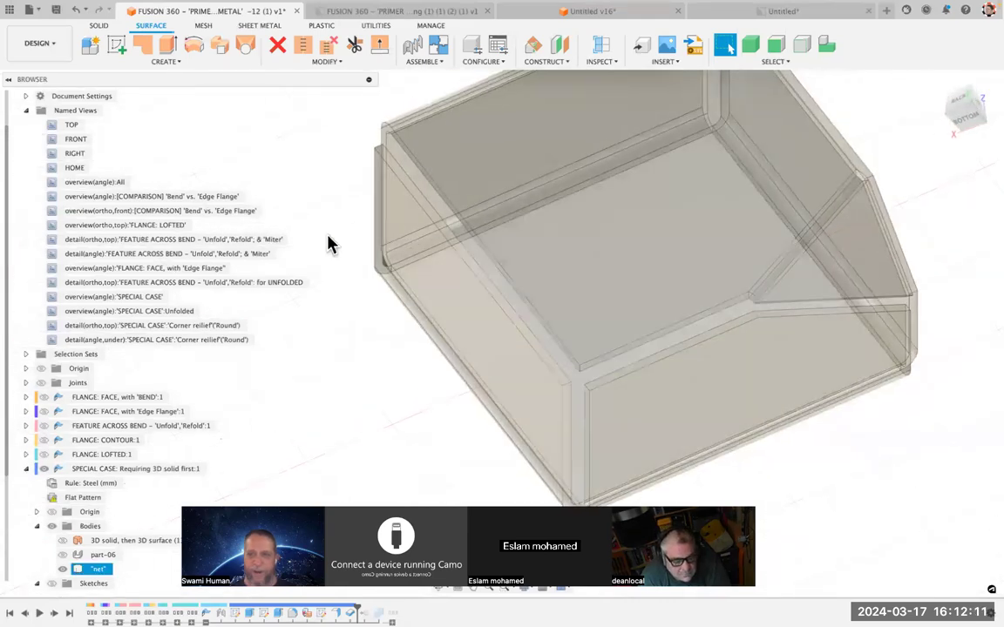
{"action": "left_click", "coordinate": [53, 299]}
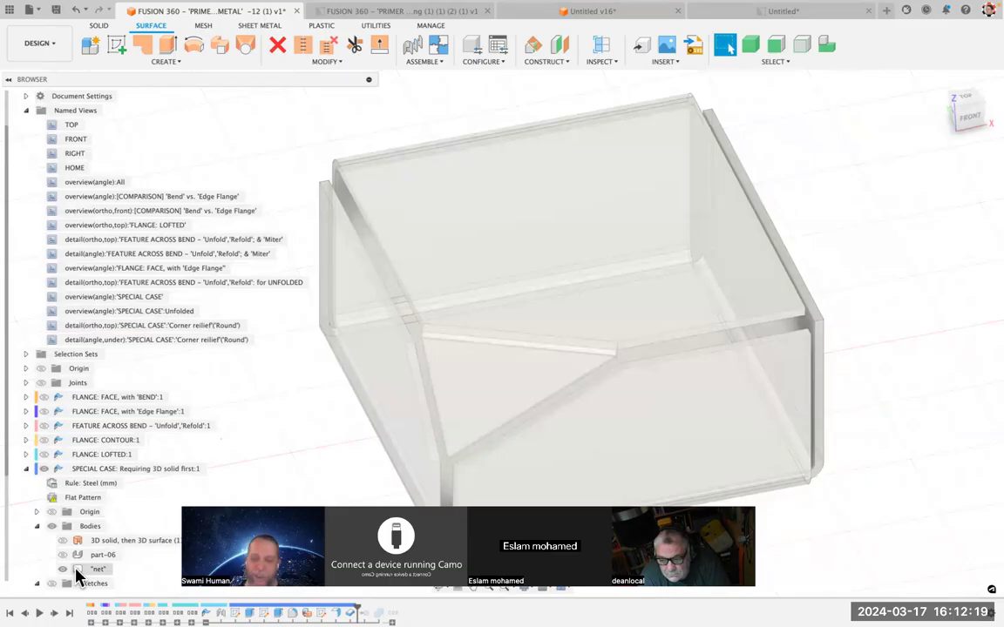
{"action": "left_click", "coordinate": [76, 571]}
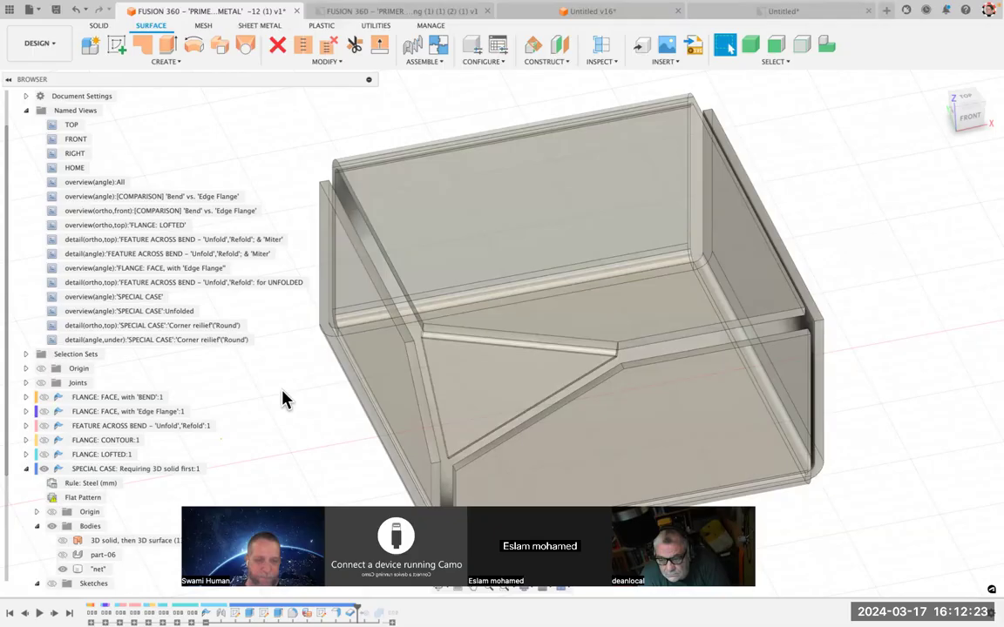
Step: Show the part-06 flange again and advance the history past the surface body's removal to the combine joining the flange with "net"
{"action": "left_click", "coordinate": [63, 555]}
{"action": "left_click", "coordinate": [62, 555]}
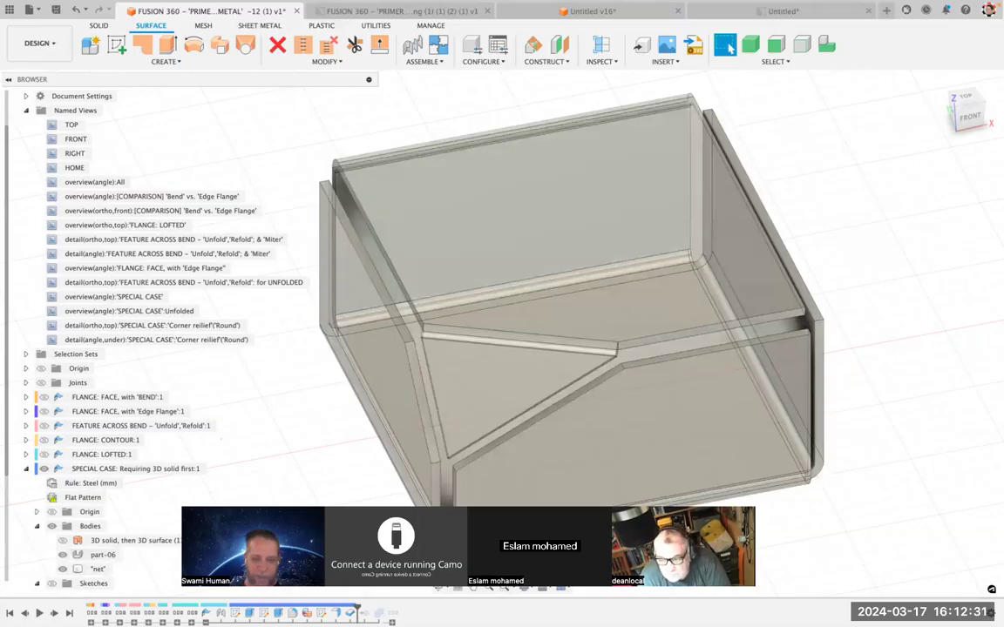
{"action": "left_click", "coordinate": [54, 614]}
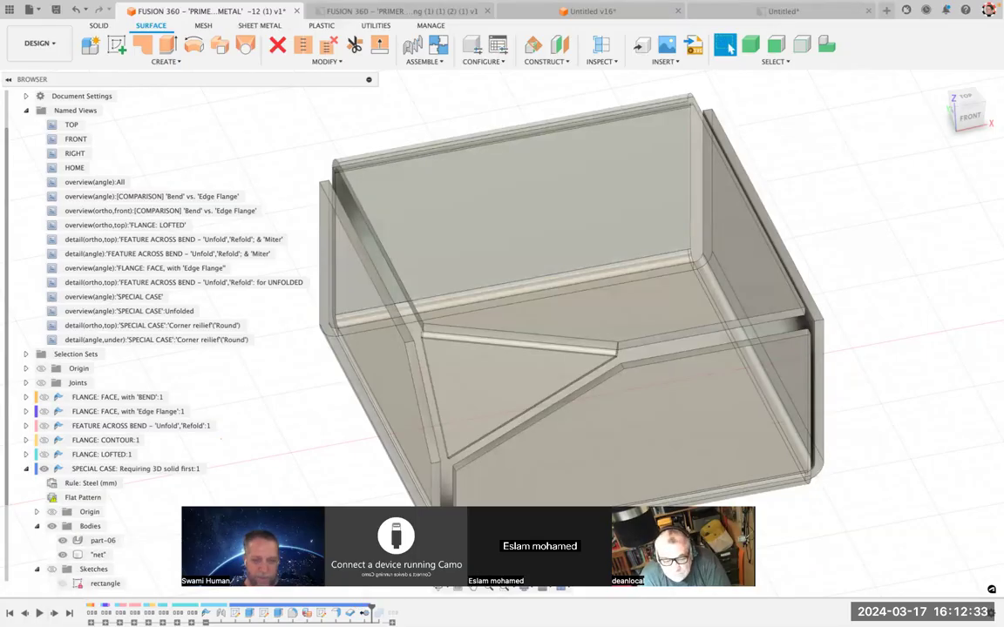
{"action": "left_click", "coordinate": [54, 613]}
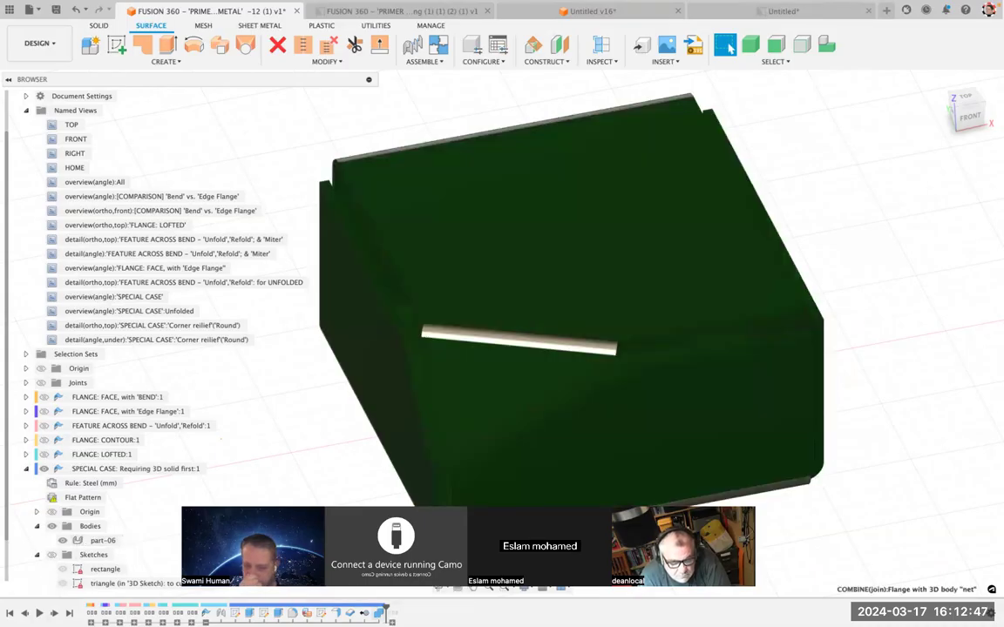
Step: Open the combine feature joining the flange with "net" to review its target body, tool body and join operation, and cancel the edit
{"action": "left_click", "coordinate": [97, 540]}
{"action": "double_click", "coordinate": [379, 613]}
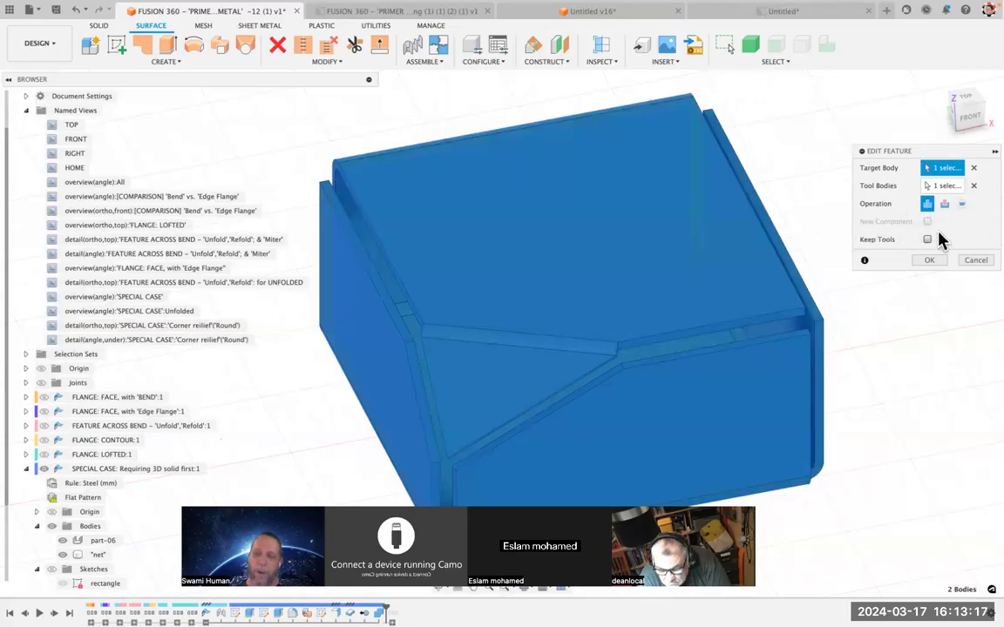
{"action": "left_click", "coordinate": [974, 260]}
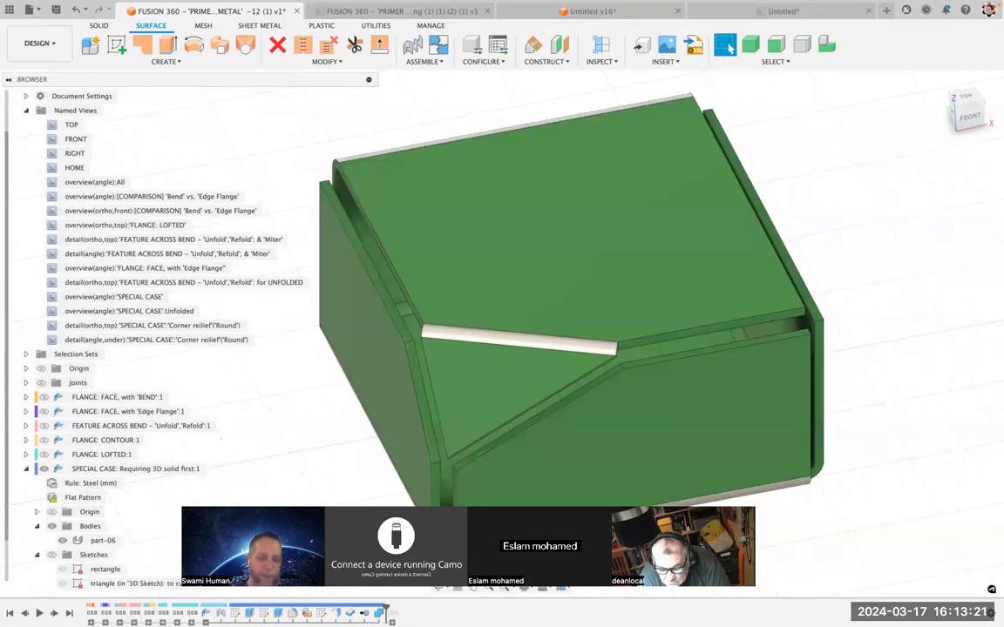
Step: Roll the history back before the combine to inspect the separate bodies, and advance it through the combine and the unfold
{"action": "left_click", "coordinate": [25, 614]}
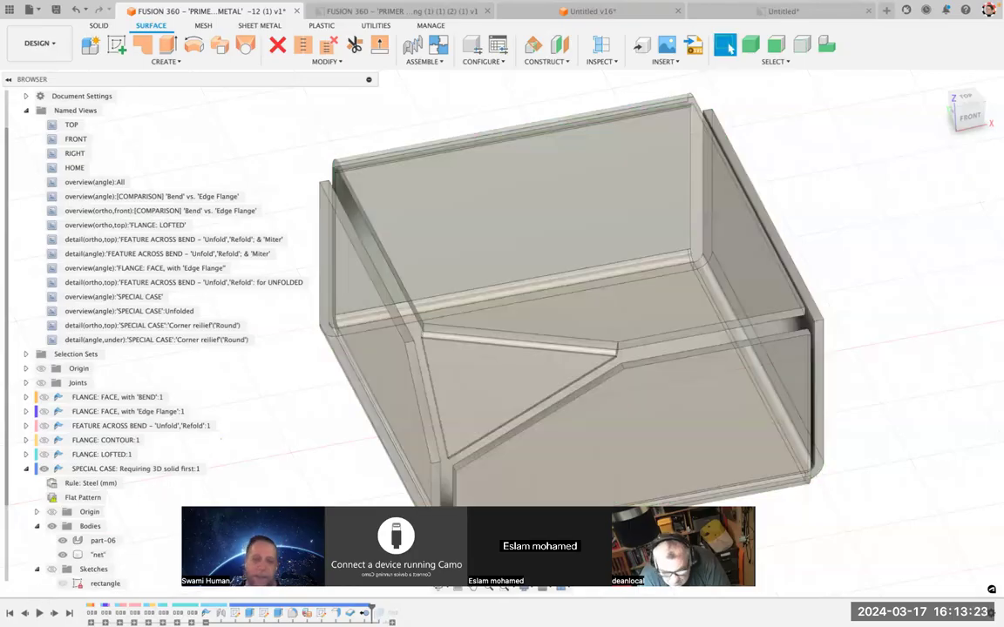
{"action": "left_click", "coordinate": [462, 336]}
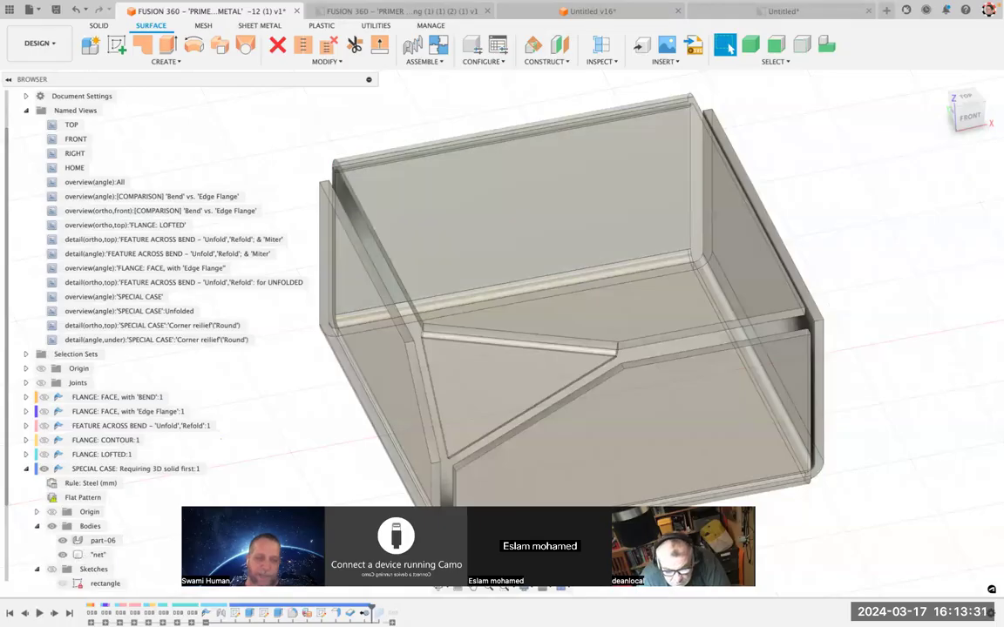
{"action": "left_click", "coordinate": [54, 614]}
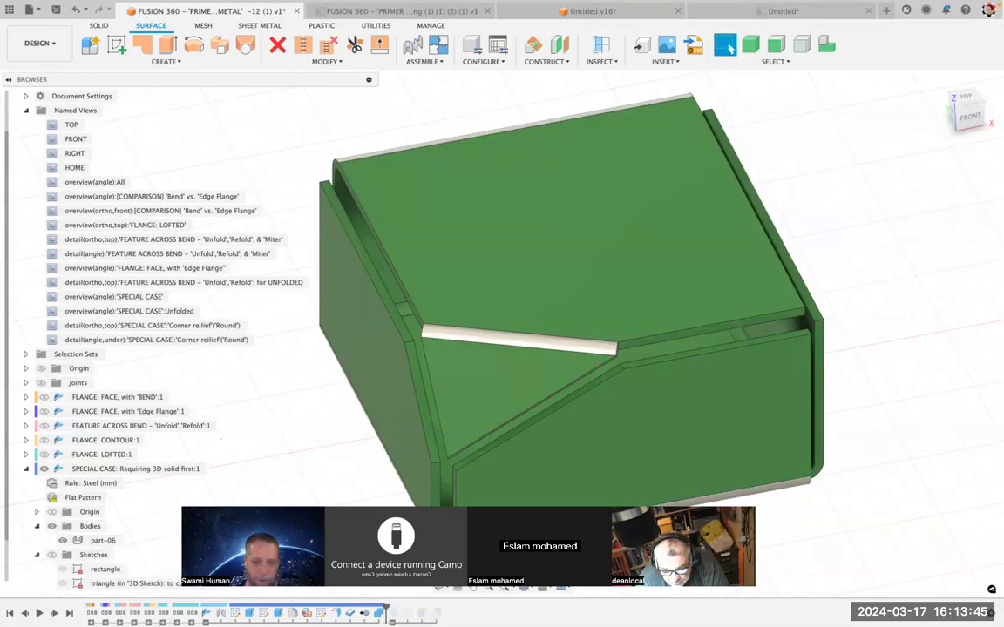
{"action": "left_click", "coordinate": [54, 613]}
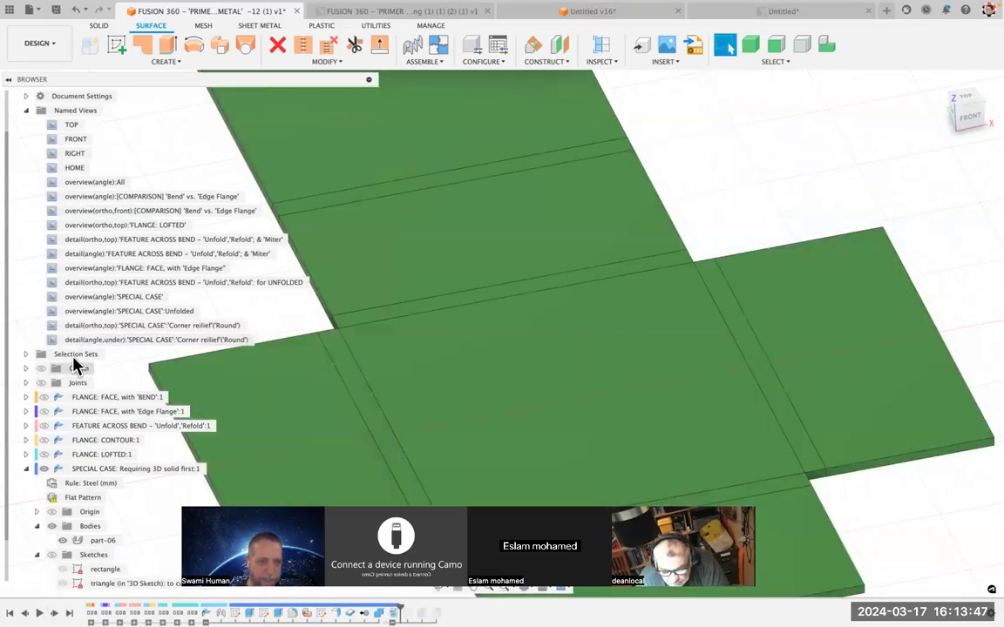
Step: Examine the flat net in the saved SPECIAL CASE Unfolded overview and up close at a corner where two bends meet
{"action": "double_click", "coordinate": [55, 313]}
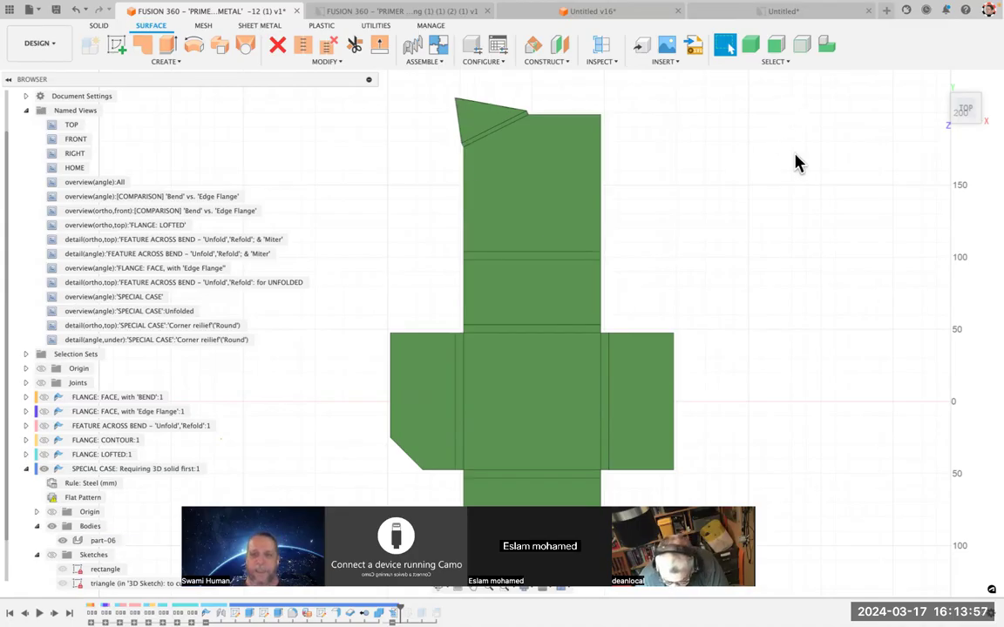
{"action": "left_click", "coordinate": [505, 129]}
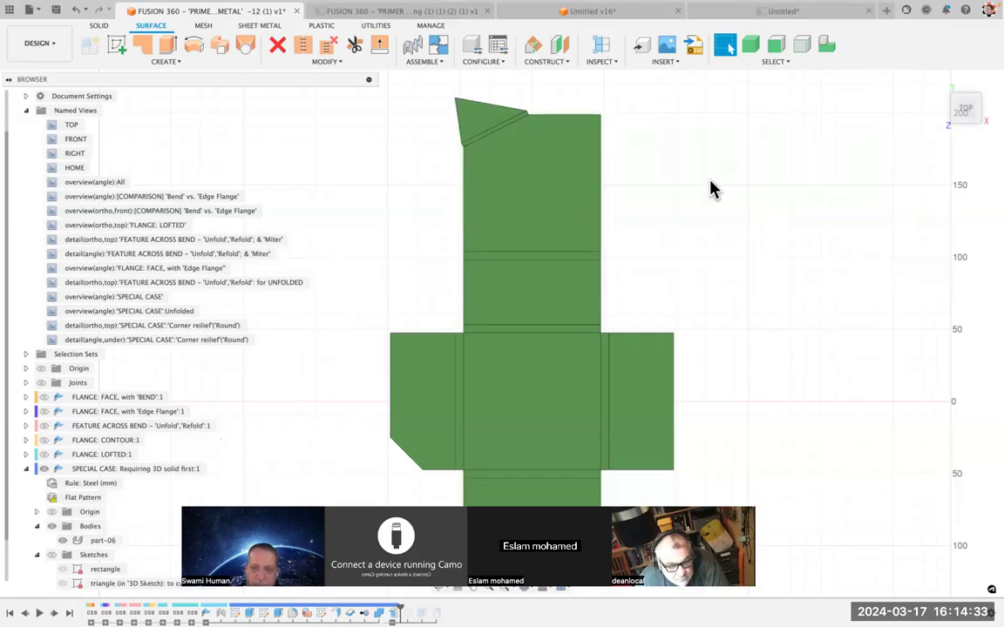
{"action": "left_click", "coordinate": [143, 544]}
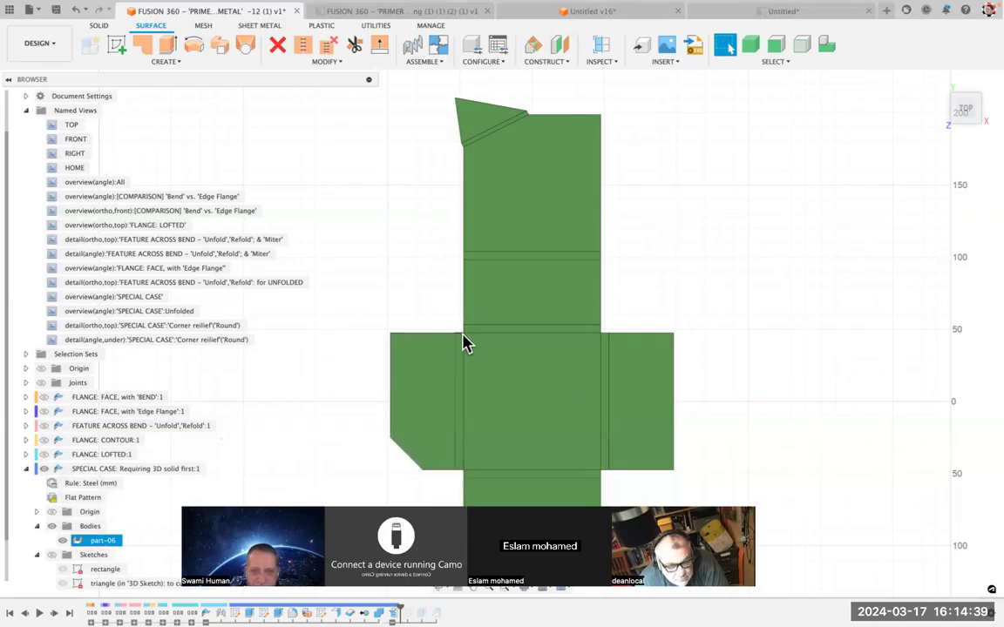
{"action": "left_click", "coordinate": [268, 395]}
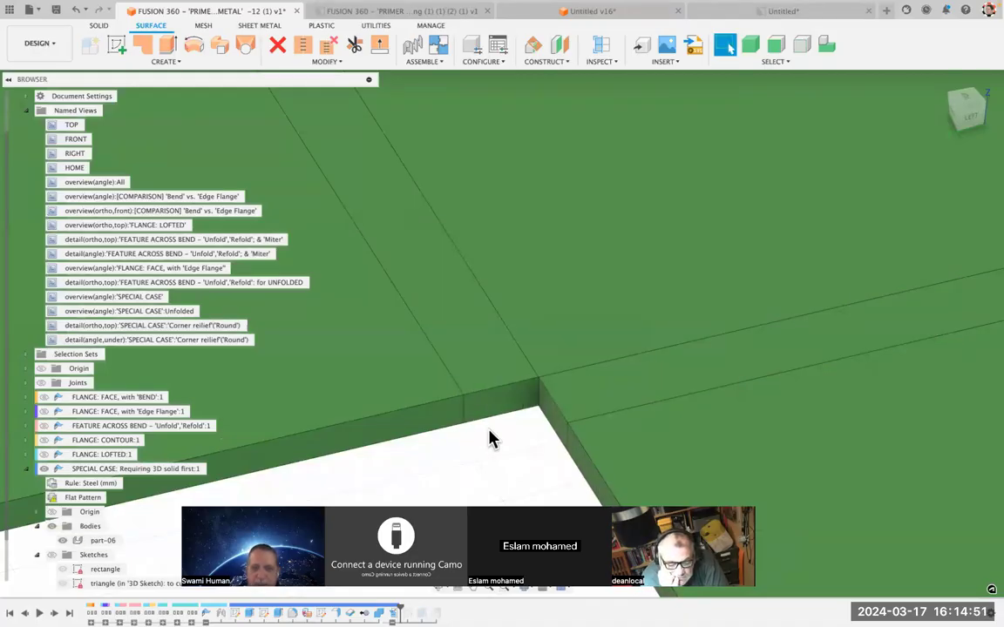
{"action": "scroll", "coordinate": [489, 430], "scroll_direction": "left", "scroll_amount": 3}
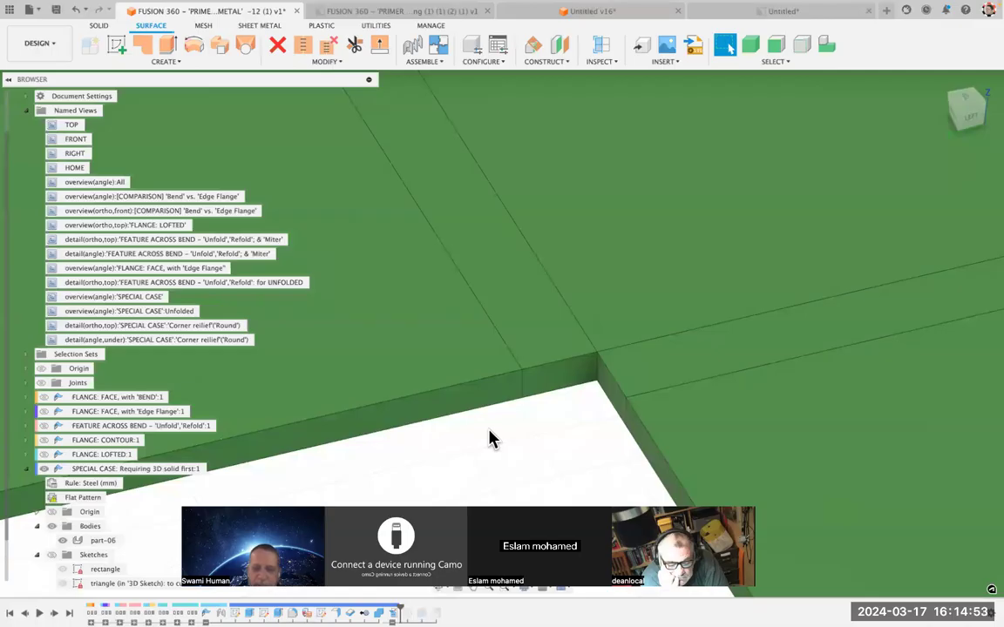
Step: Try the user parameter SPECIAL_Fillet_Cut at 1 mm, inspect the unfolded corner's geometry, and undo the change
{"action": "key", "text": "shift+p"}
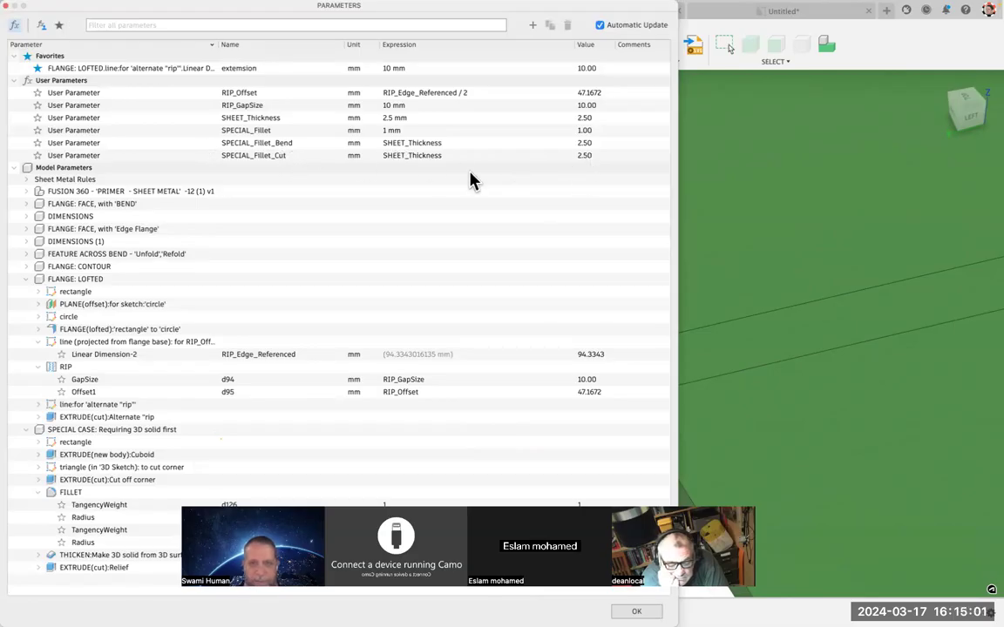
{"action": "left_click", "coordinate": [424, 156]}
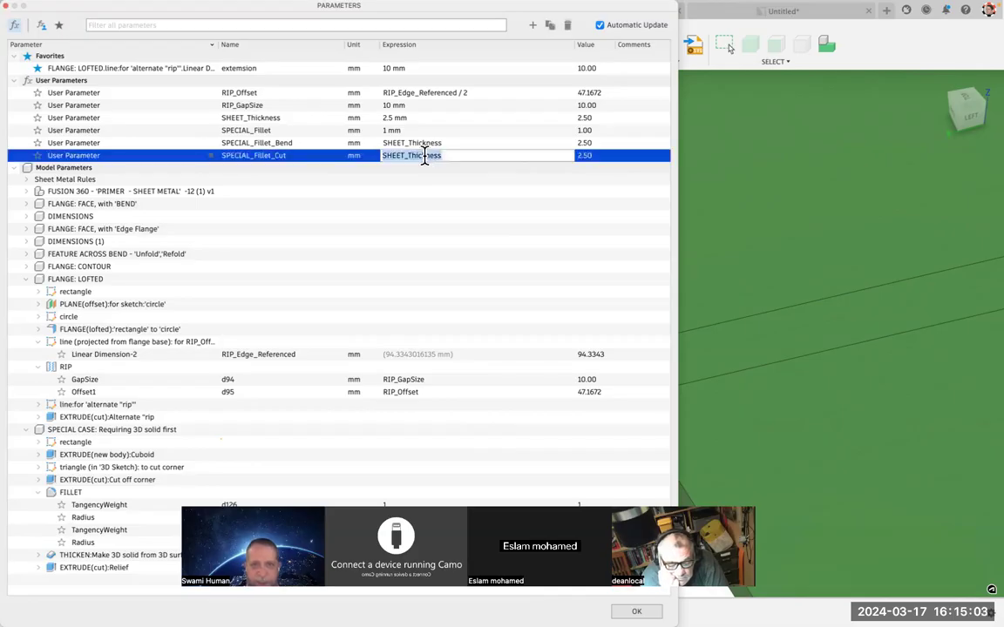
{"action": "type", "text": "1"}
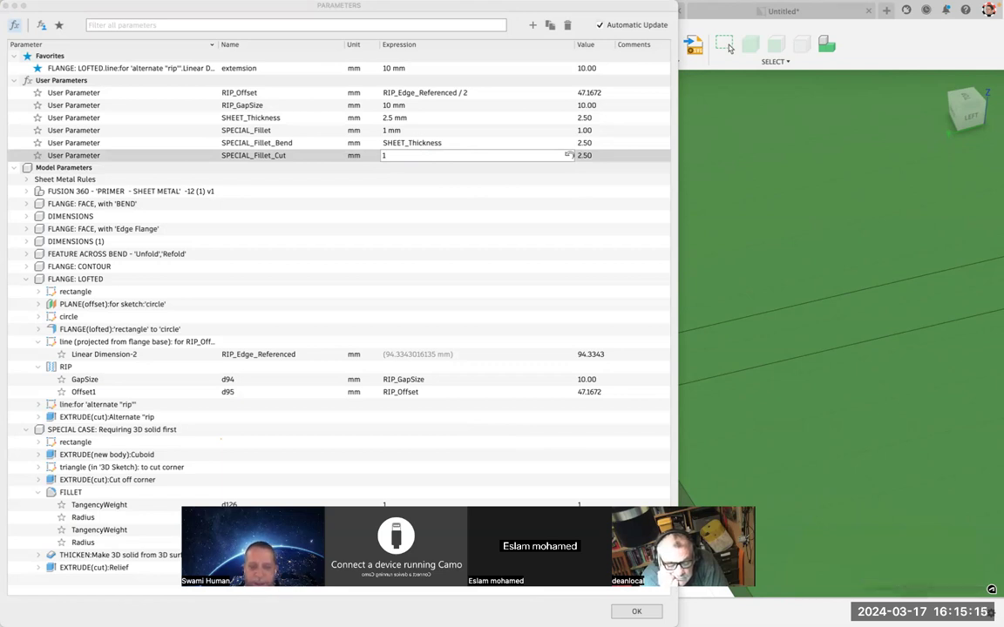
{"action": "left_click", "coordinate": [637, 612]}
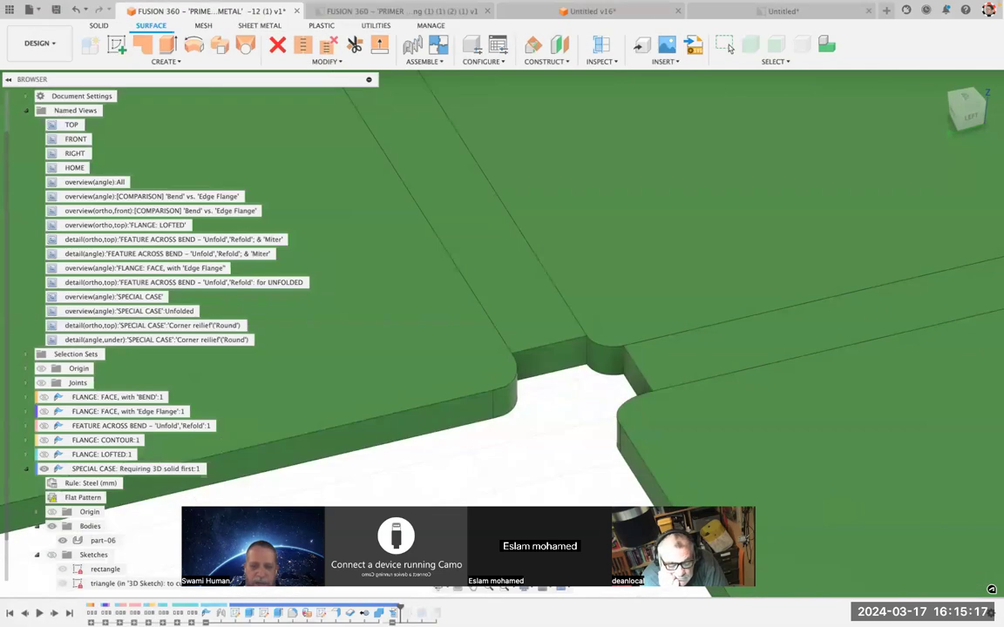
{"action": "left_click", "coordinate": [559, 360]}
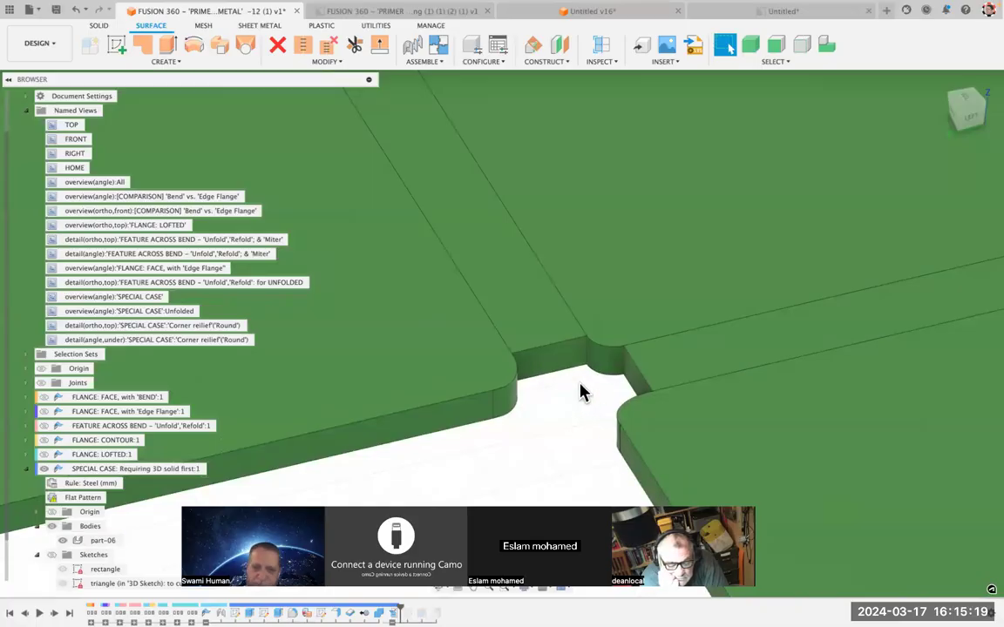
{"action": "left_click", "coordinate": [526, 414]}
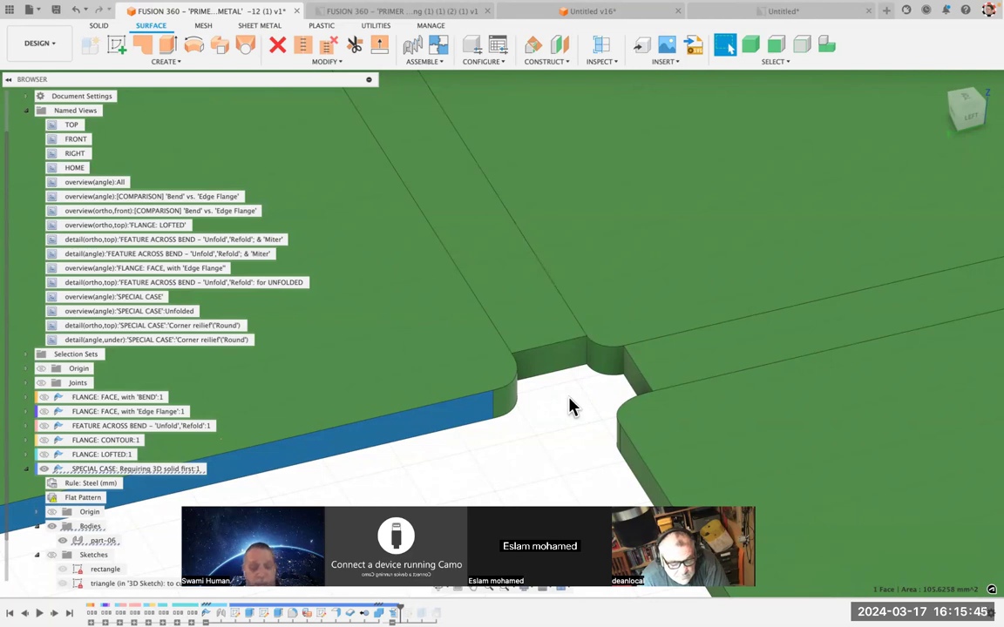
{"action": "key", "text": "super+z"}
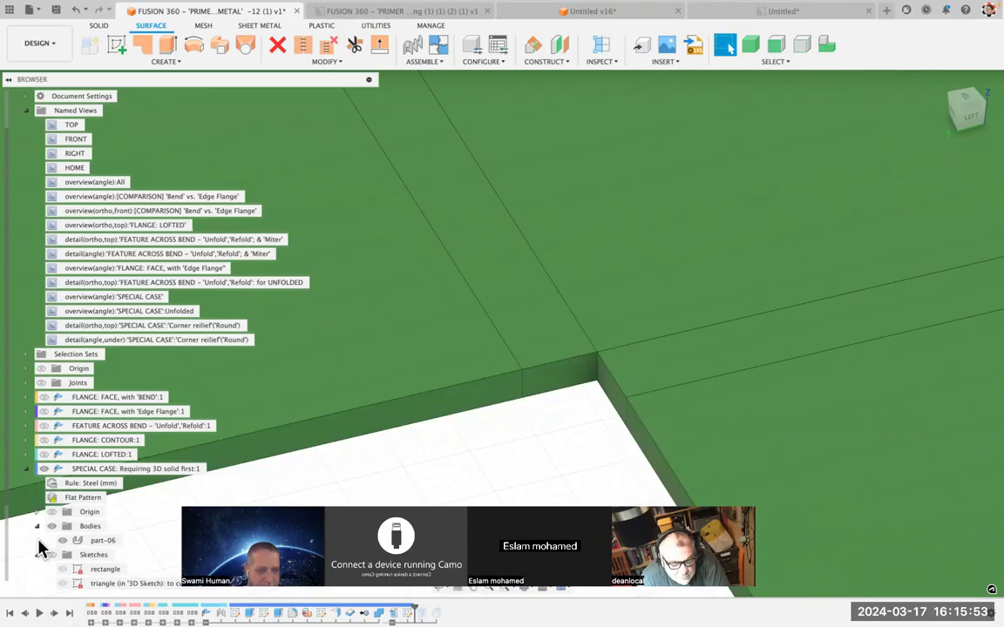
Step: Show the component's sketches, point out the relief circle centred on the unfolded corner, and advance the history past the relief cut
{"action": "left_click", "coordinate": [102, 540]}
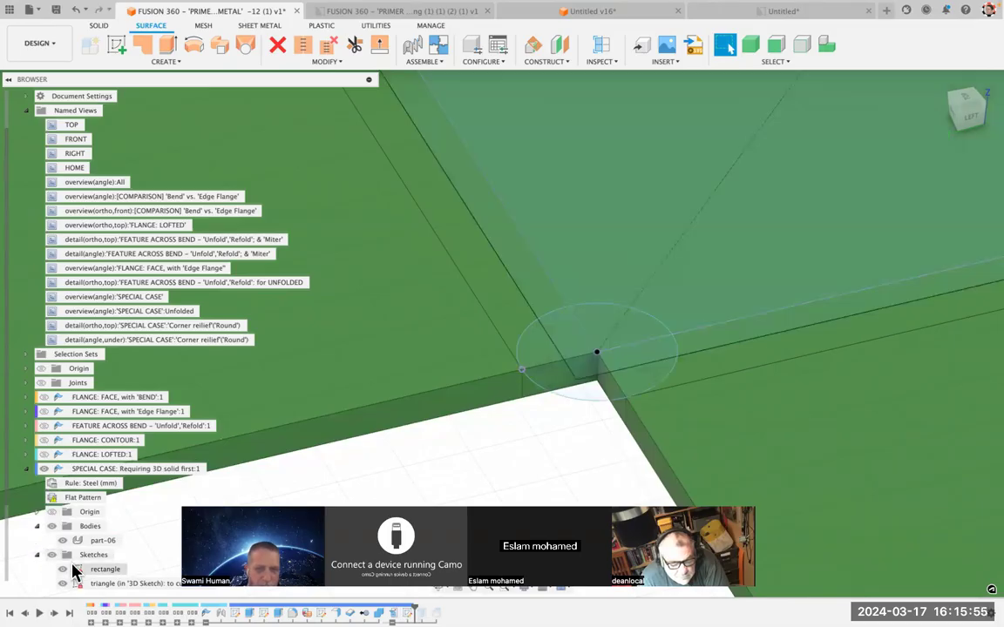
{"action": "left_click", "coordinate": [601, 398]}
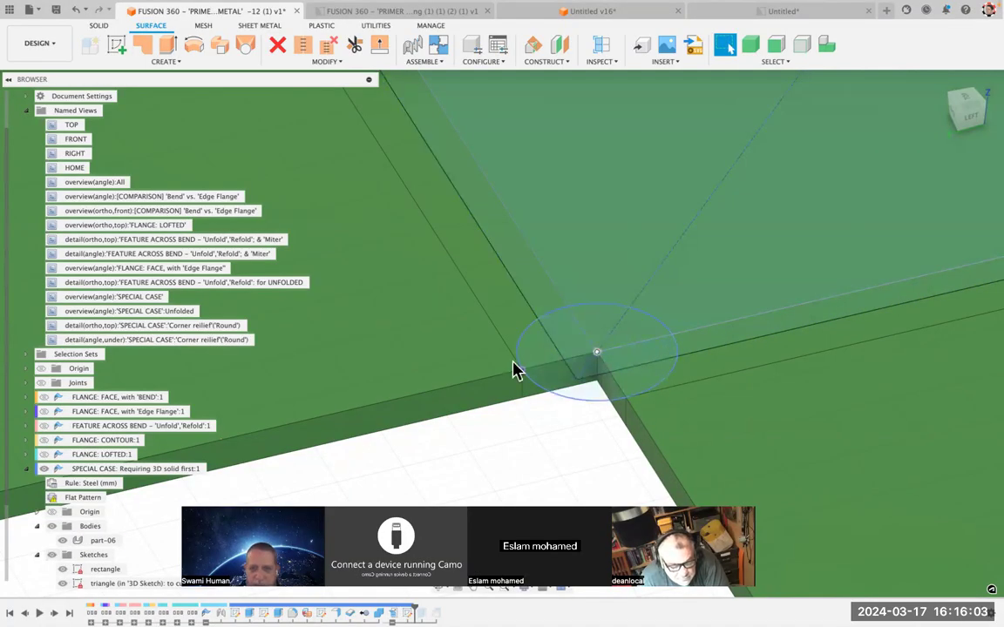
{"action": "left_click", "coordinate": [643, 310]}
{"action": "left_click", "coordinate": [559, 424]}
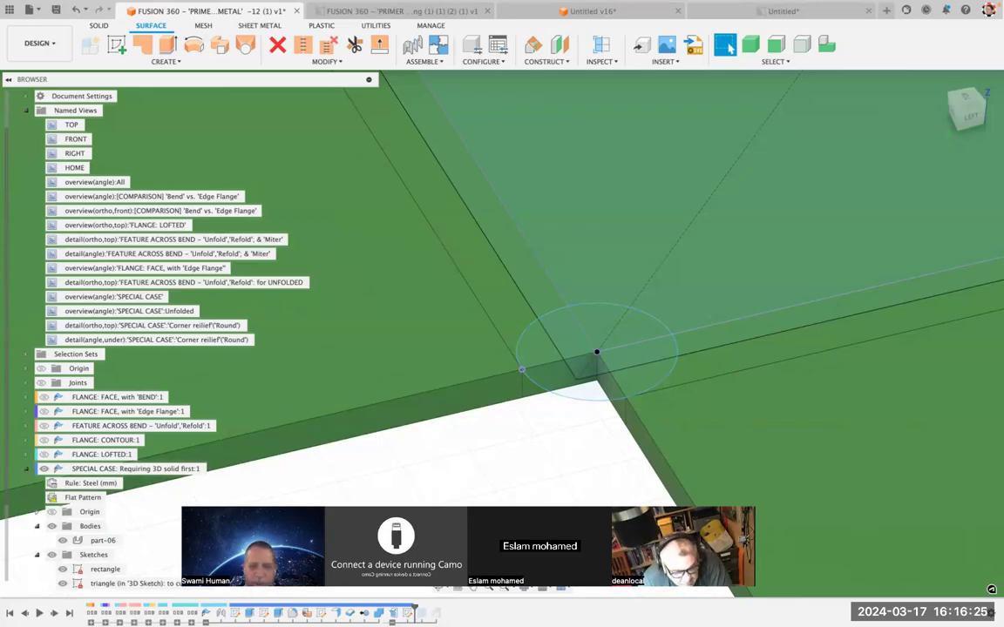
{"action": "left_click", "coordinate": [521, 369]}
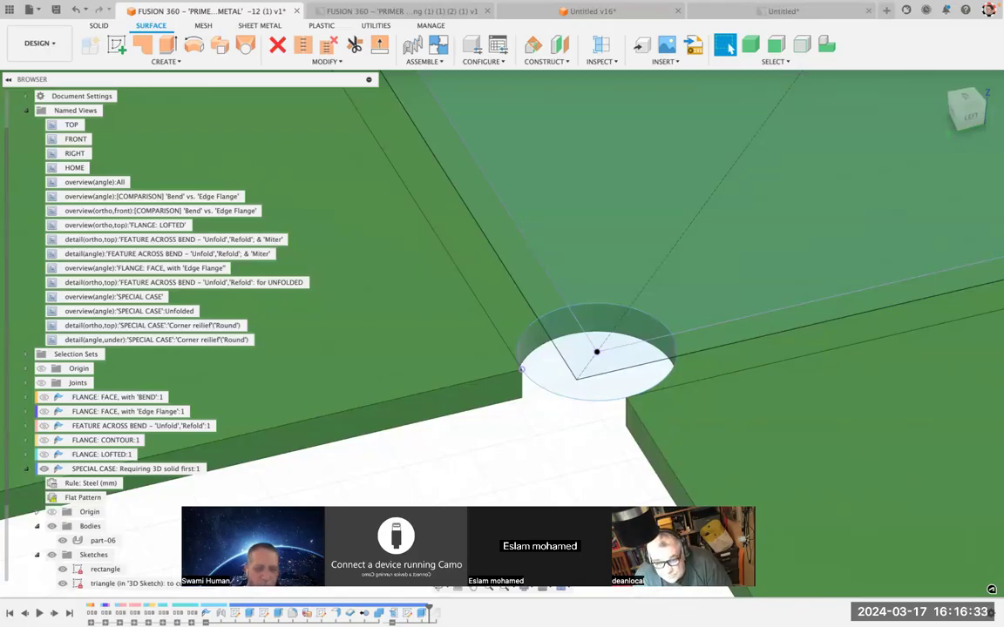
Step: Advance the history past the refold and examine the round corner relief of the folded part-06 from several angles
{"action": "left_click", "coordinate": [53, 613]}
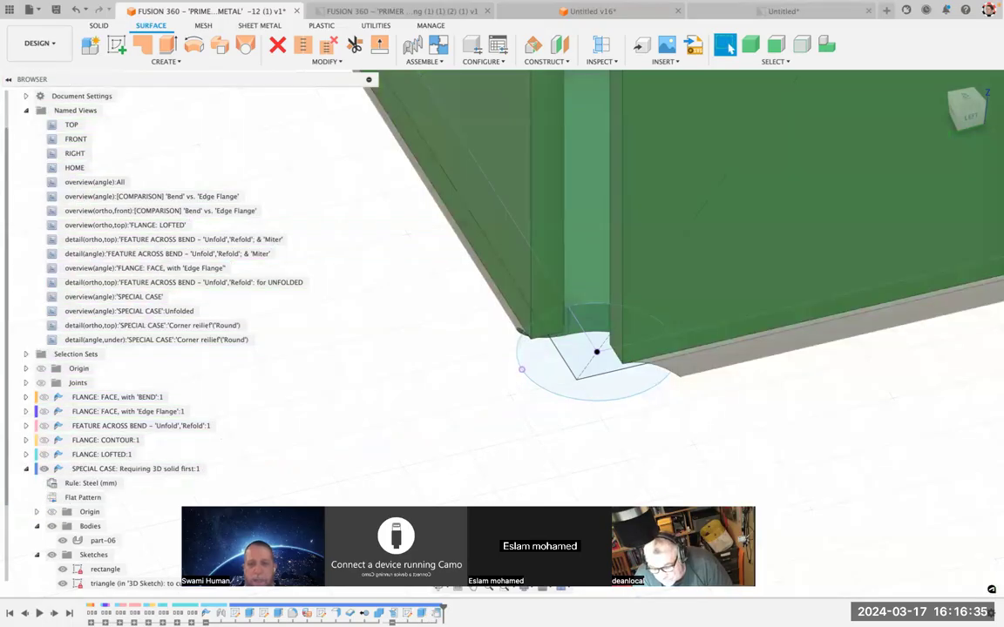
{"action": "scroll", "coordinate": [555, 471], "scroll_direction": "down", "scroll_amount": 10, "text": "shift"}
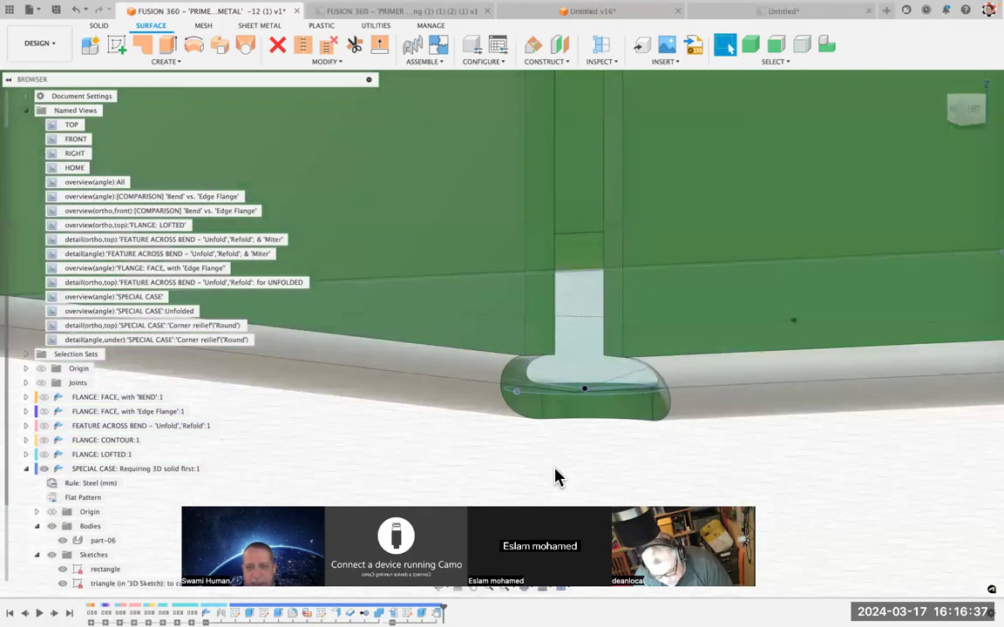
{"action": "scroll", "coordinate": [555, 477], "scroll_direction": "down", "scroll_amount": 10, "text": "shift"}
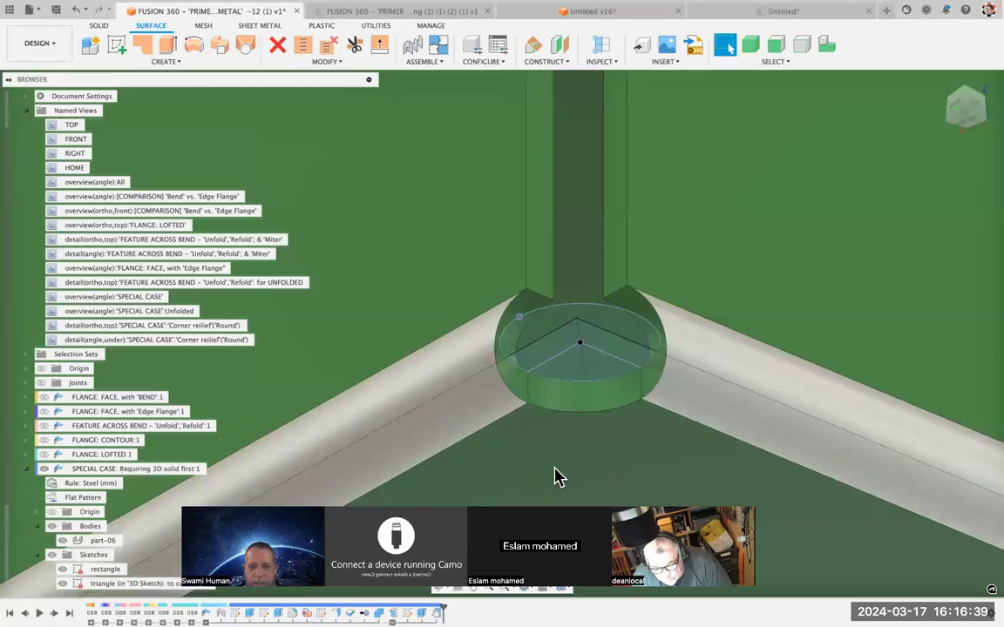
{"action": "scroll", "coordinate": [555, 476], "scroll_direction": "left", "scroll_amount": 10, "text": "shift"}
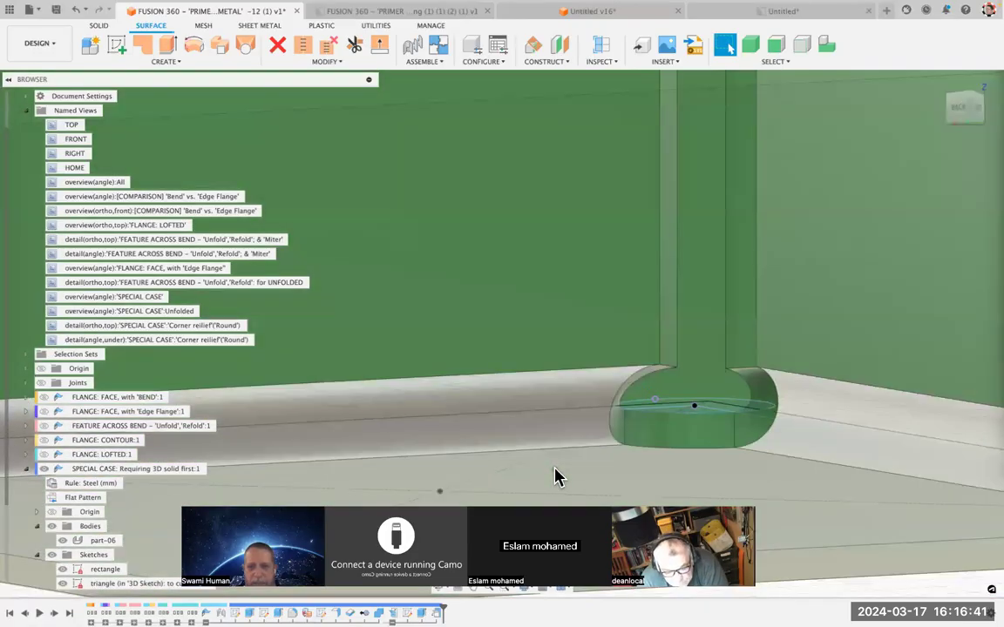
{"action": "scroll", "coordinate": [555, 469], "scroll_direction": "down", "scroll_amount": 10, "text": "shift"}
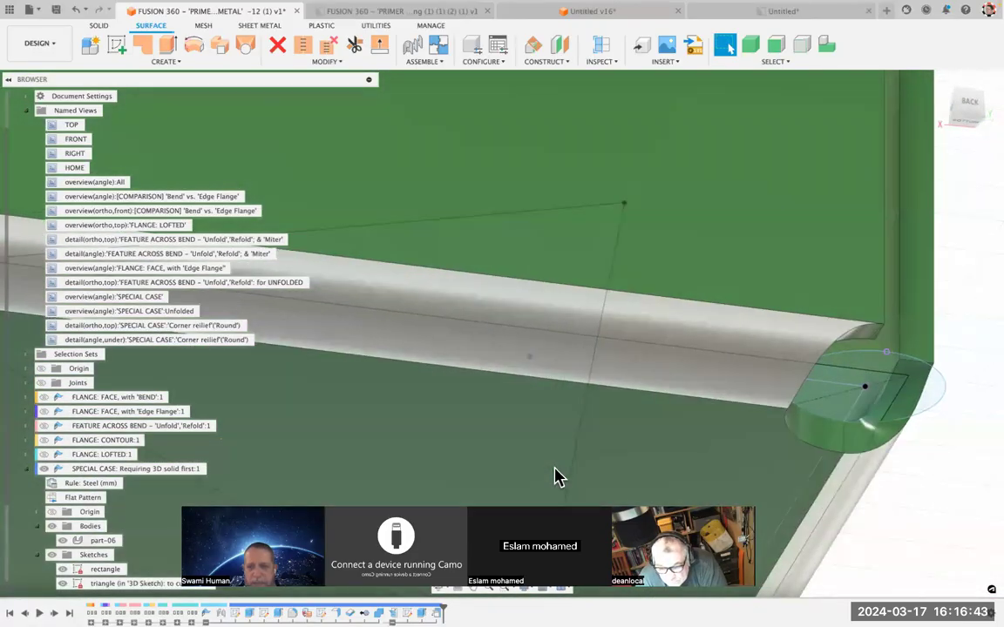
{"action": "scroll", "coordinate": [555, 477], "scroll_direction": "right", "scroll_amount": 10, "text": "shift"}
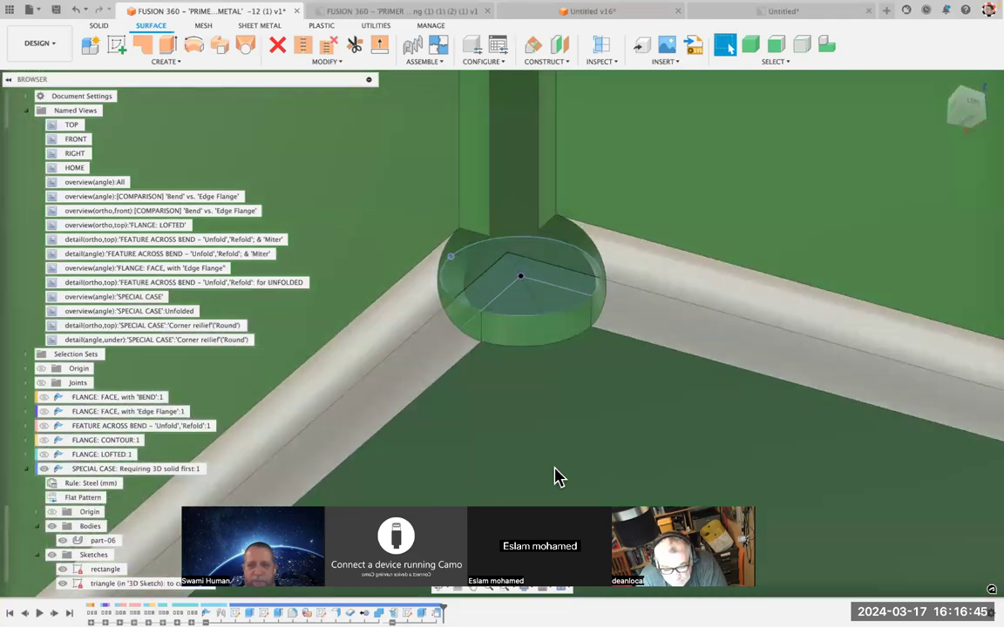
{"action": "scroll", "coordinate": [555, 477], "scroll_direction": "down", "scroll_amount": 10, "text": "shift"}
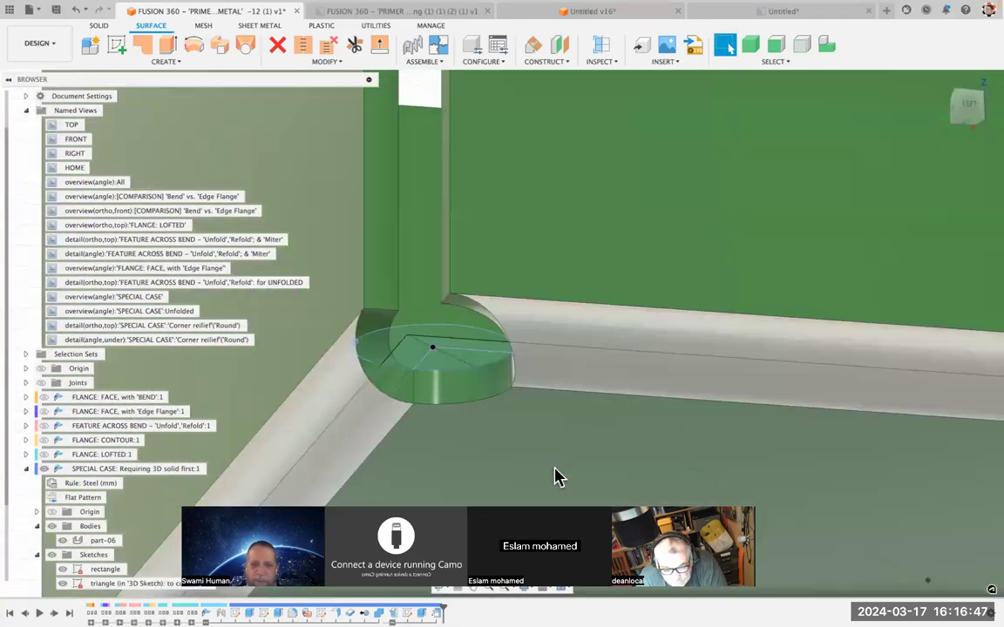
{"action": "scroll", "coordinate": [556, 469], "scroll_direction": "left", "scroll_amount": 10, "text": "shift"}
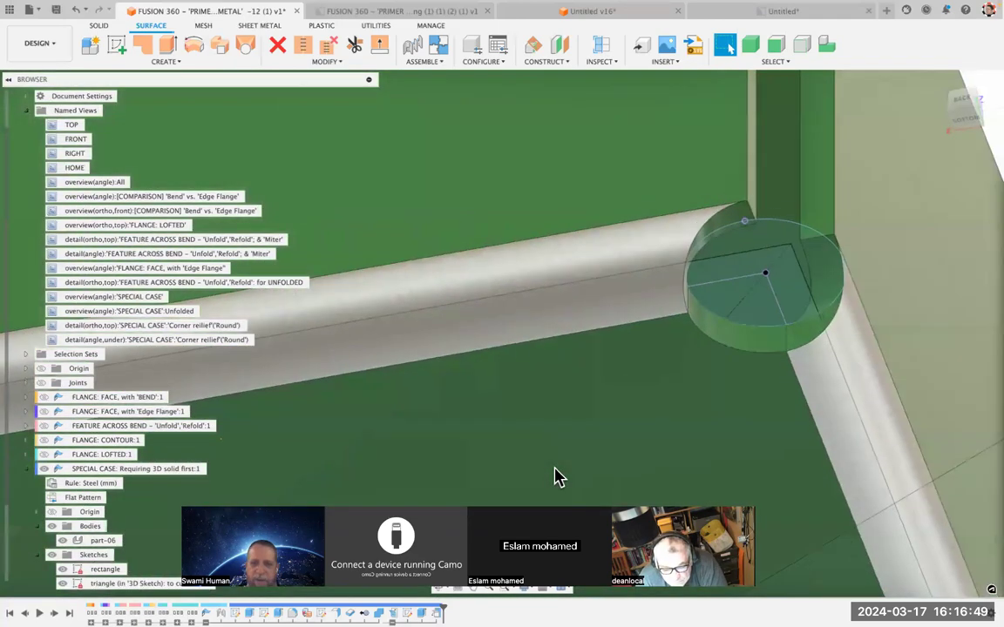
{"action": "left_click", "coordinate": [311, 457]}
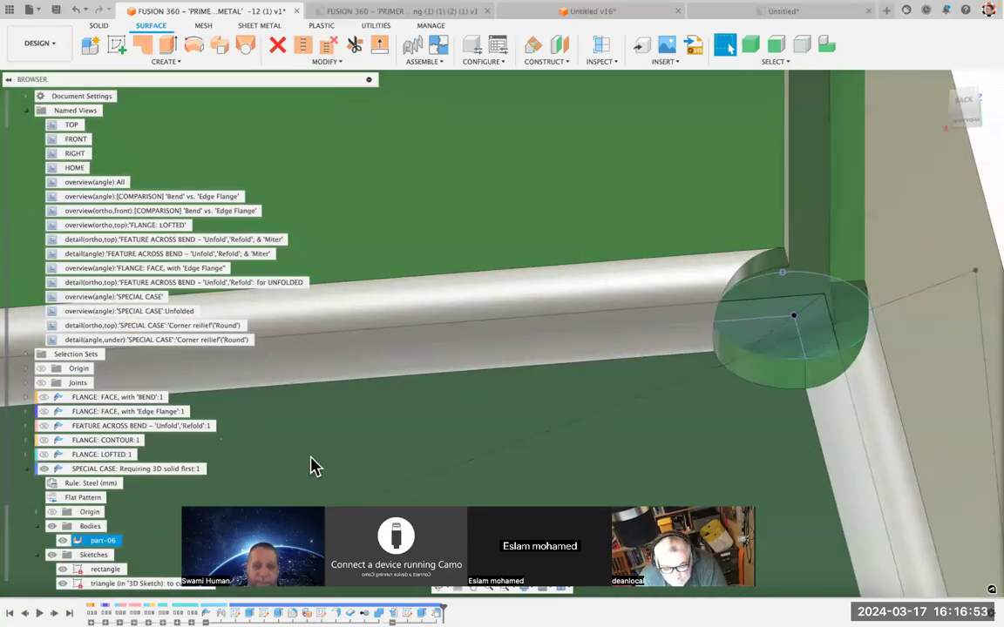
Step: Switch to Preview to review the round entry in the corner relief types reference, and return to the relief corner in Fusion 360
{"action": "key", "text": "ctrl+Up"}
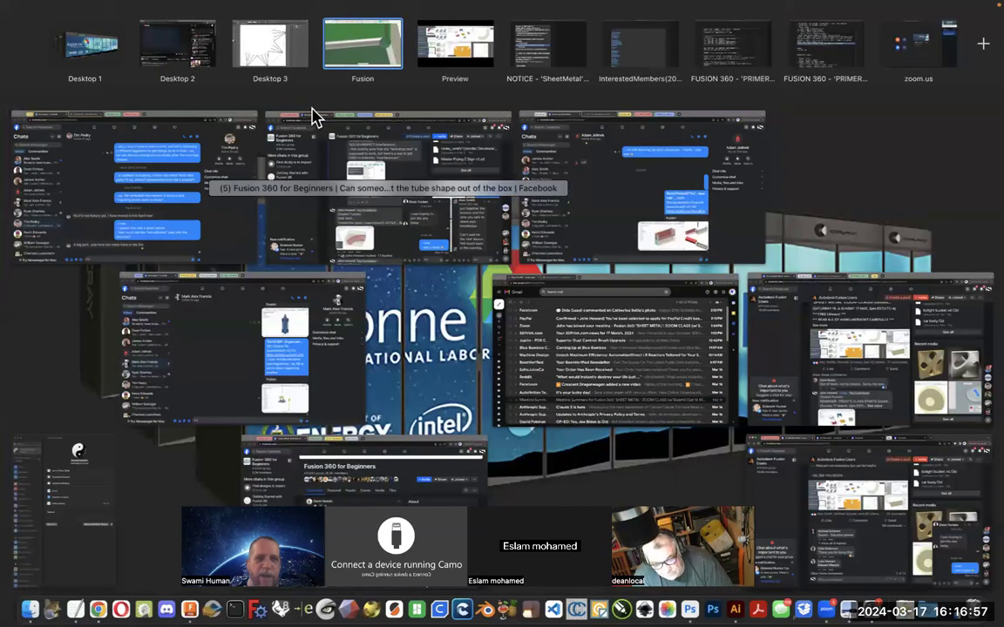
{"action": "left_click", "coordinate": [438, 54]}
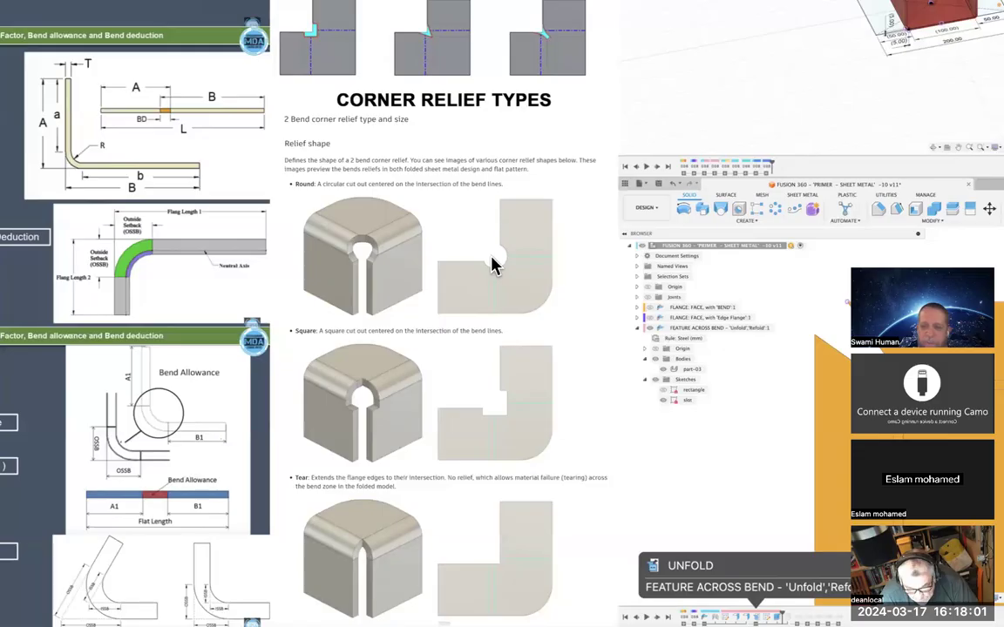
{"action": "key", "text": "super+Tab"}
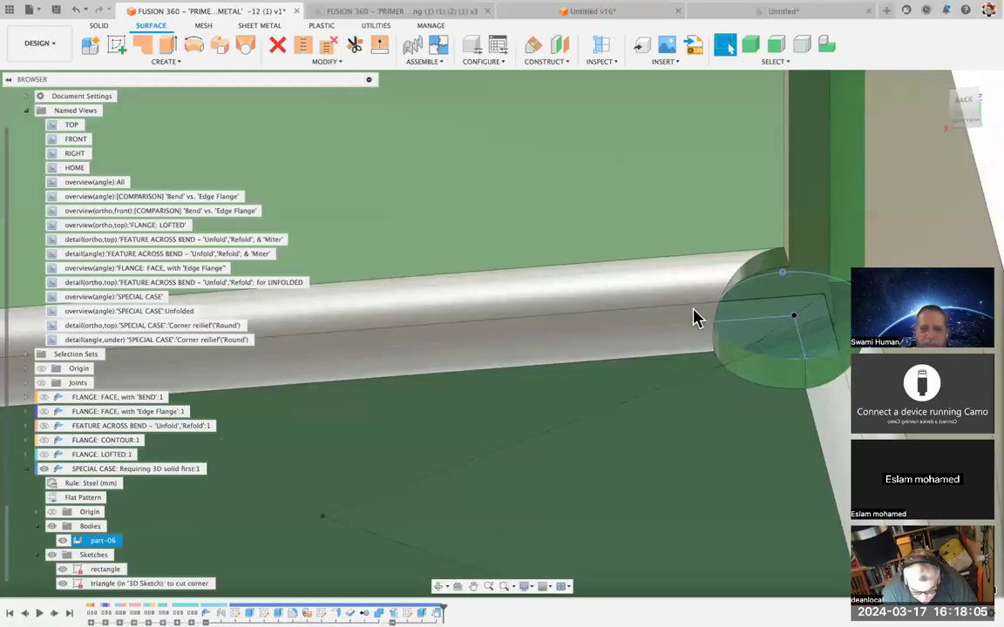
{"action": "middle_click_drag", "start_coordinate": [794, 316], "coordinate": [694, 309]}
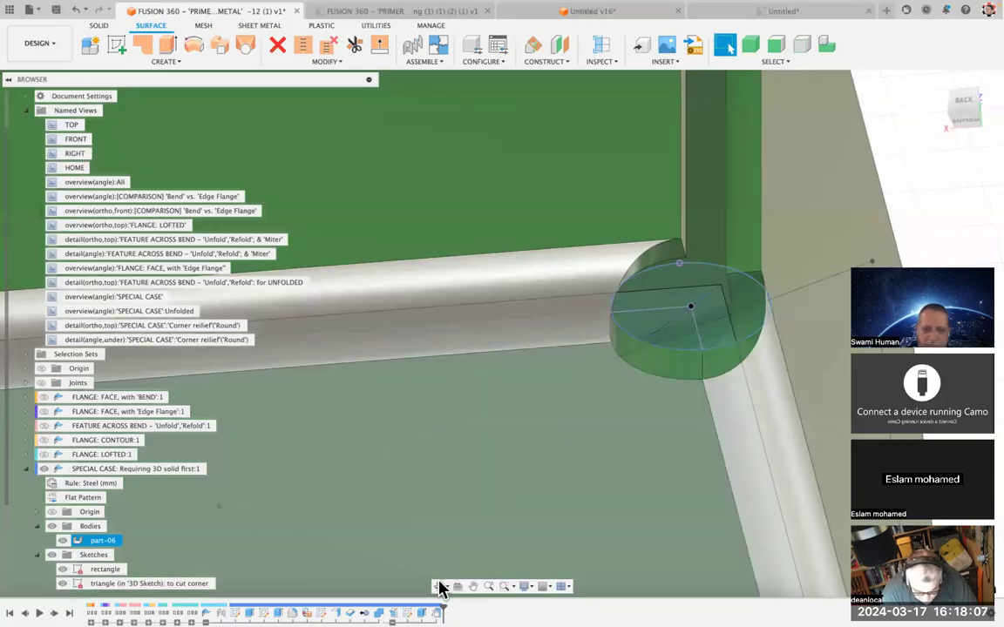
Step: Examine the relief corner from the outside, and restore the saved view overview(angle):'SPECIAL CASE'
{"action": "left_click", "coordinate": [440, 588]}
{"action": "left_click_drag", "start_coordinate": [670, 361], "coordinate": [791, 283]}
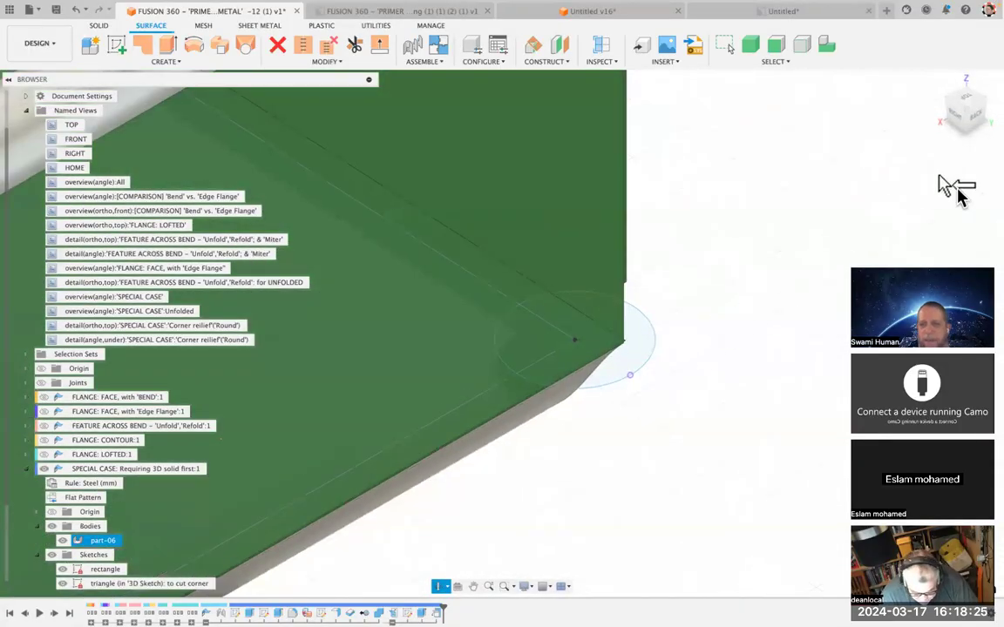
{"action": "key", "text": "Escape"}
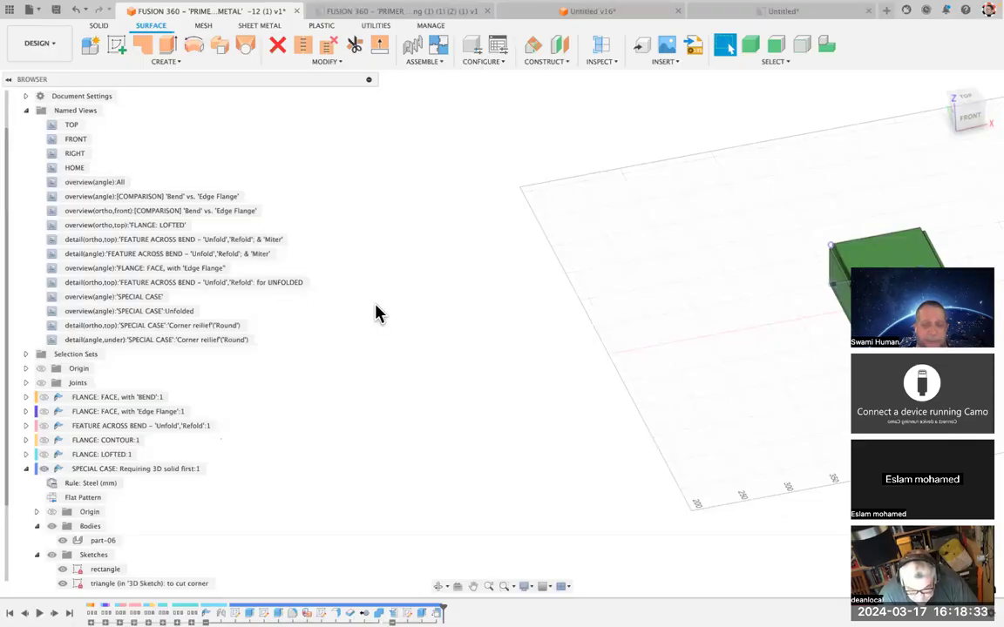
{"action": "double_click", "coordinate": [52, 299]}
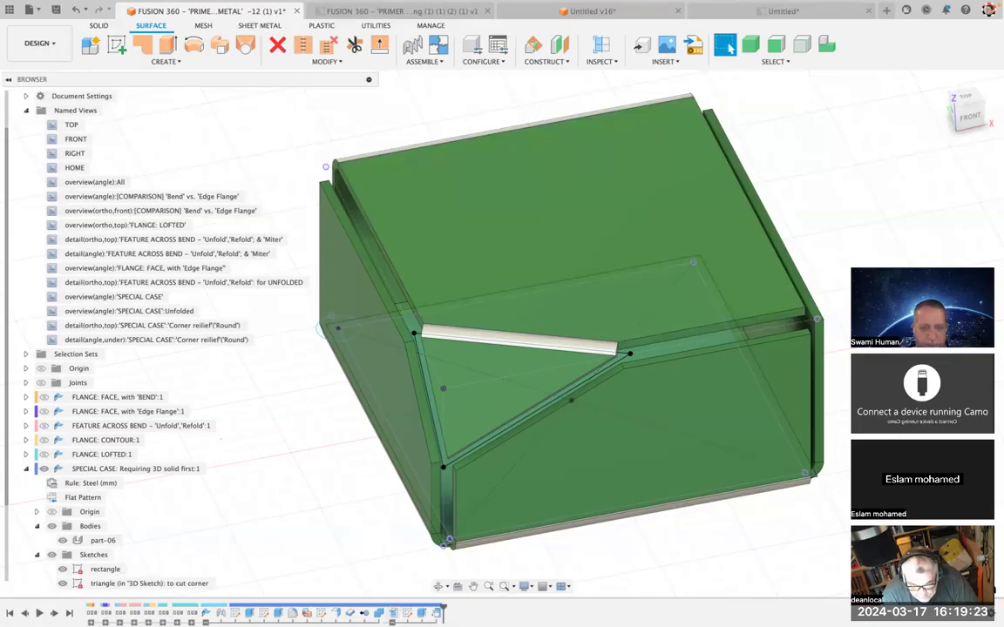
Step: Collapse the special case's expanded history groups and its component branch in the browser
{"action": "left_click", "coordinate": [392, 623]}
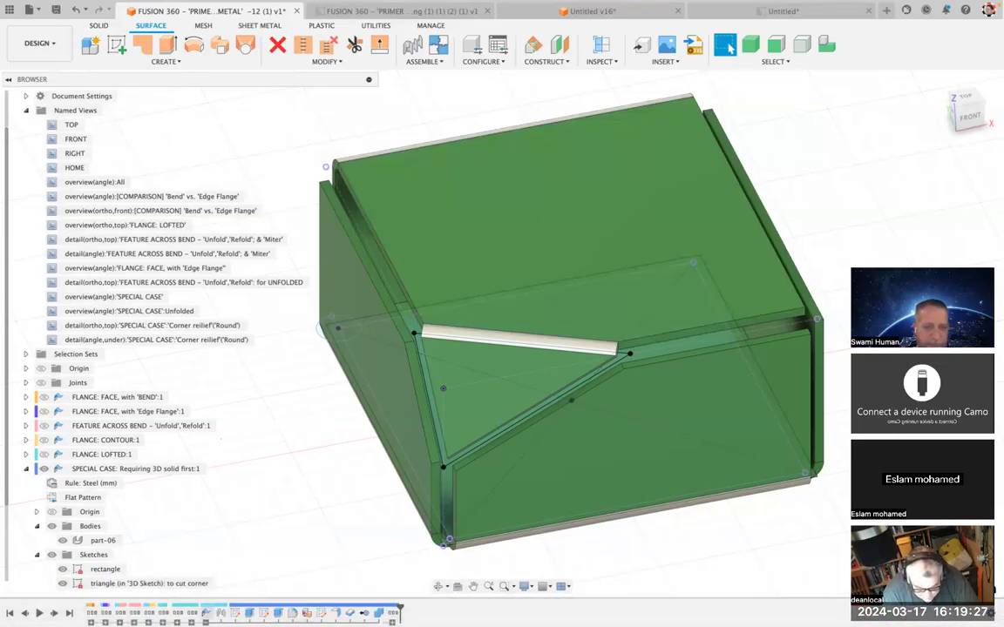
{"action": "left_click", "coordinate": [205, 623]}
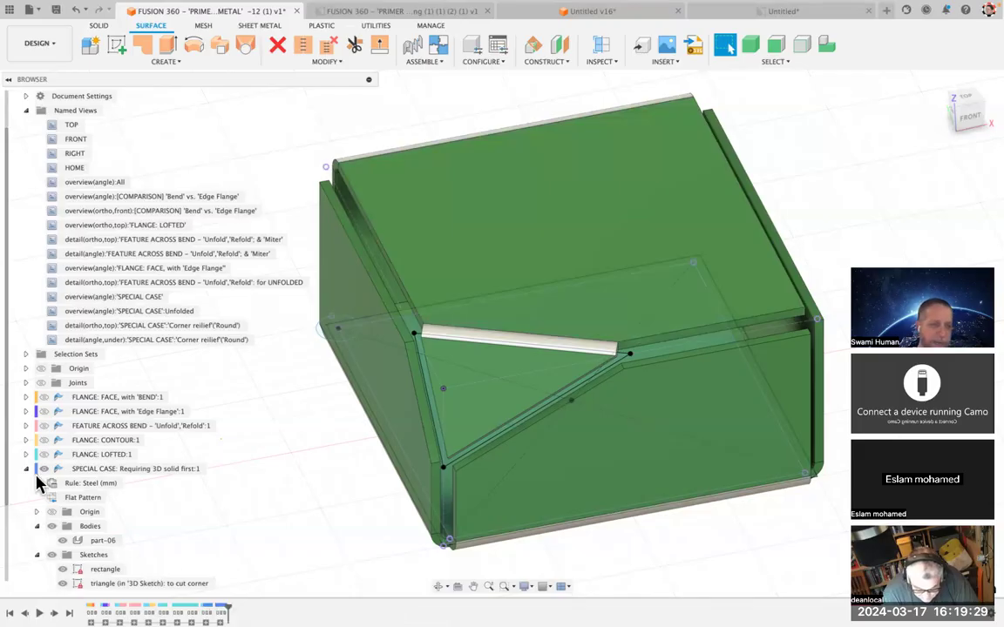
{"action": "left_click", "coordinate": [27, 471]}
Step: Show the five other components, from FLANGE: FACE, with 'BEND' to FLANGE: LOFTED, and restore the saved view overview(angle):All
{"action": "left_click", "coordinate": [90, 469]}
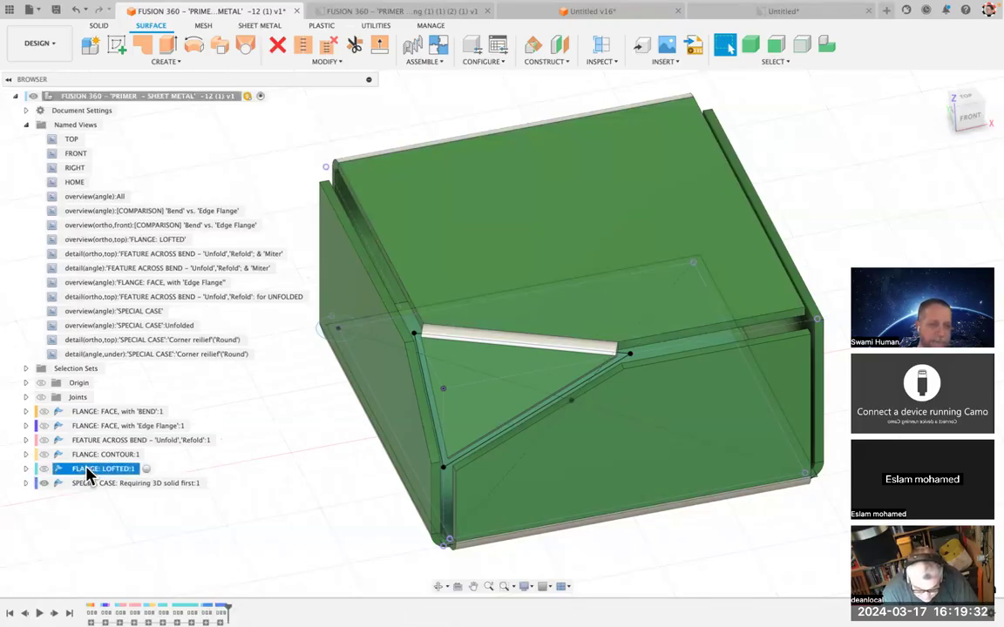
{"action": "left_click", "coordinate": [144, 416], "text": "shift"}
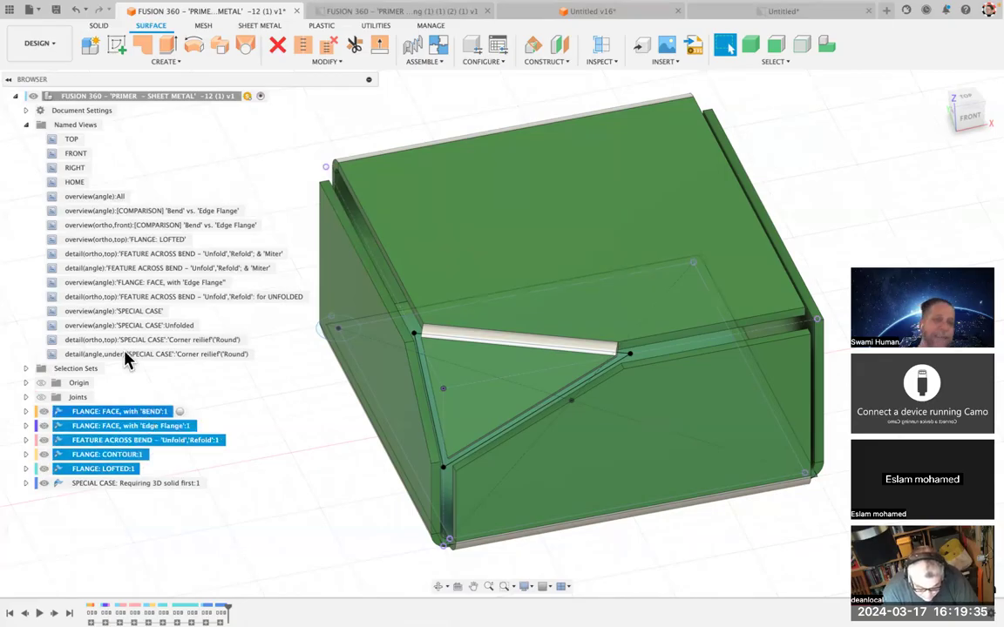
{"action": "double_click", "coordinate": [55, 199]}
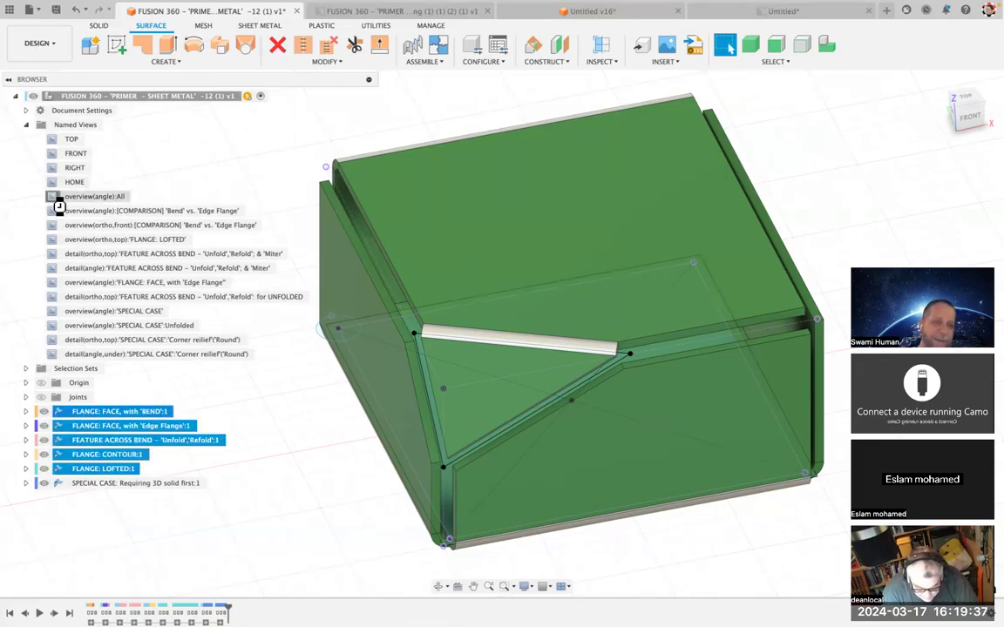
{"action": "left_click", "coordinate": [282, 514]}
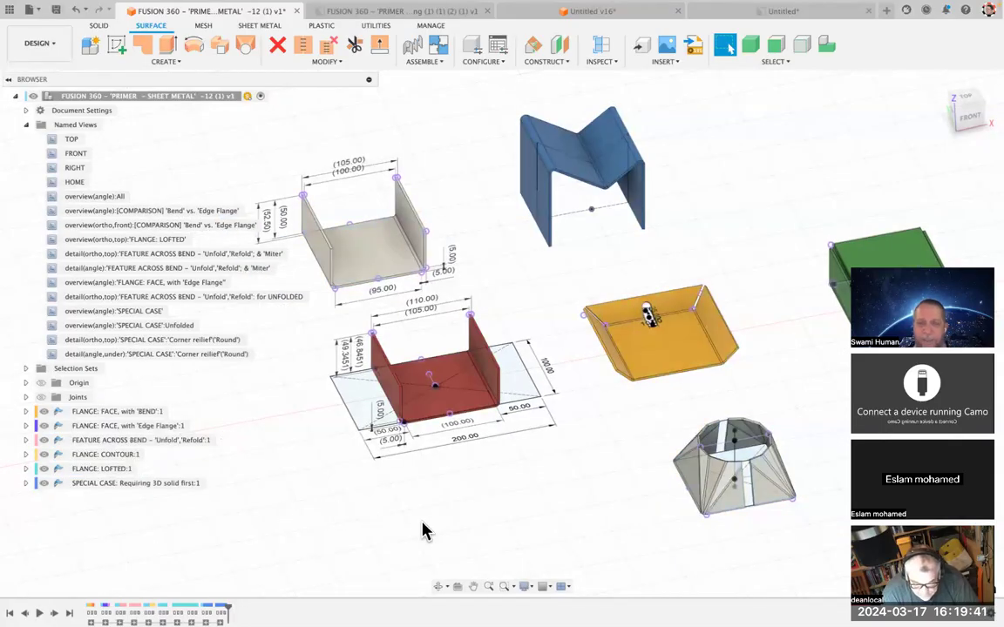
Step: Switch to the 'PRIMER - SHEET METAL' -TOPICS.txt notes and review the sheet metal specifics and the activities list
{"action": "key", "text": "ctrl+Up"}
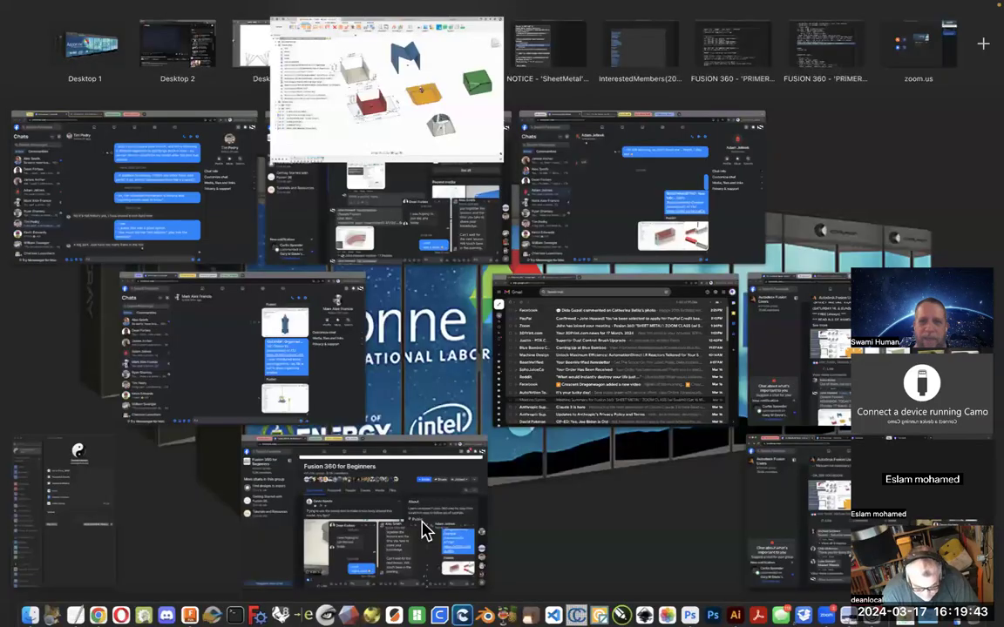
{"action": "left_click", "coordinate": [815, 57]}
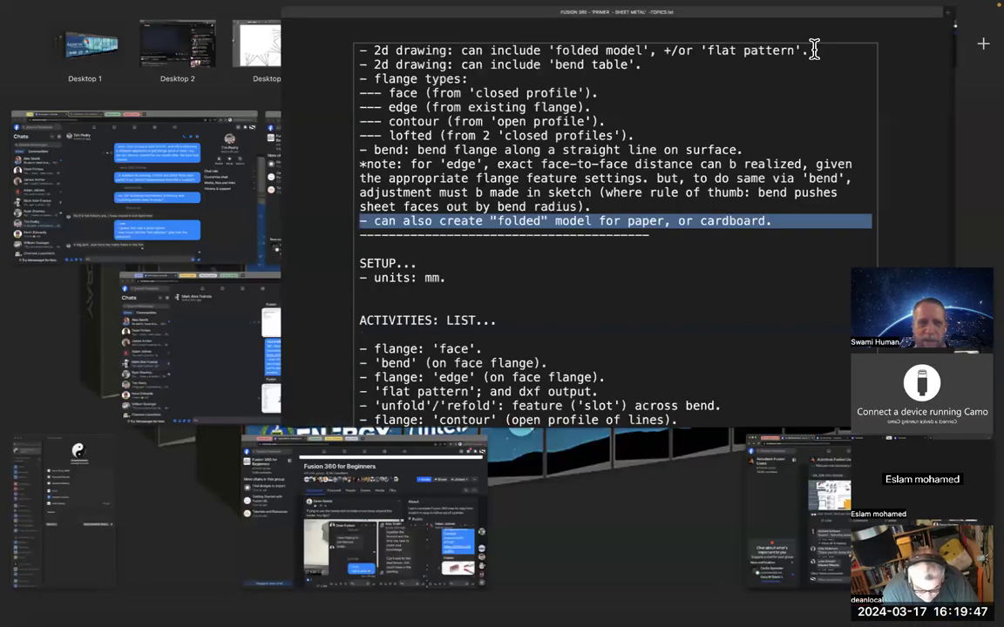
{"action": "scroll", "coordinate": [634, 246], "scroll_direction": "up", "scroll_amount": 15}
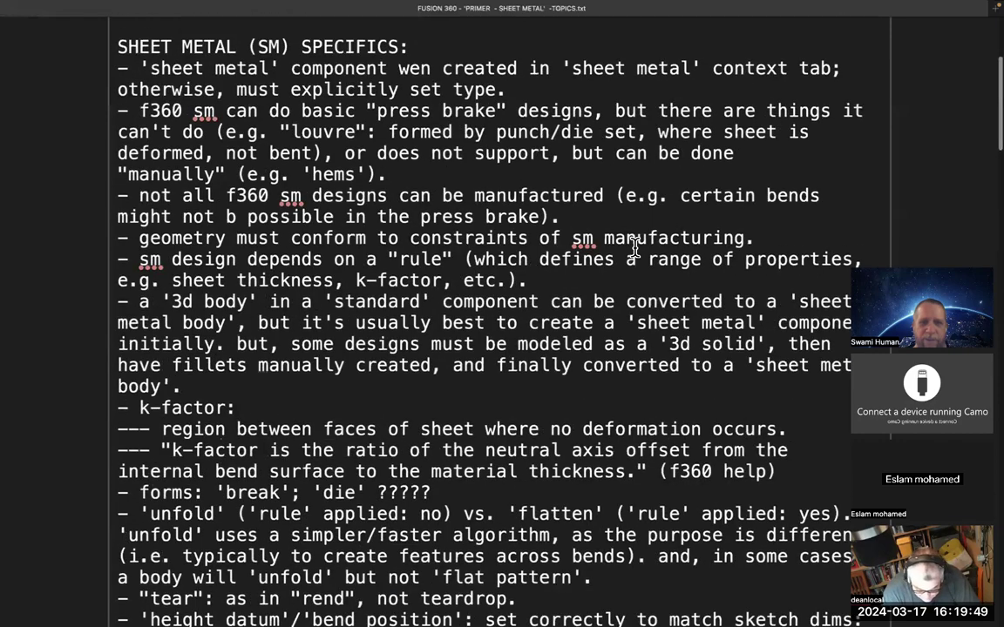
{"action": "scroll", "coordinate": [634, 247], "scroll_direction": "down", "scroll_amount": 10}
{"action": "scroll", "coordinate": [635, 246], "scroll_direction": "down", "scroll_amount": 10}
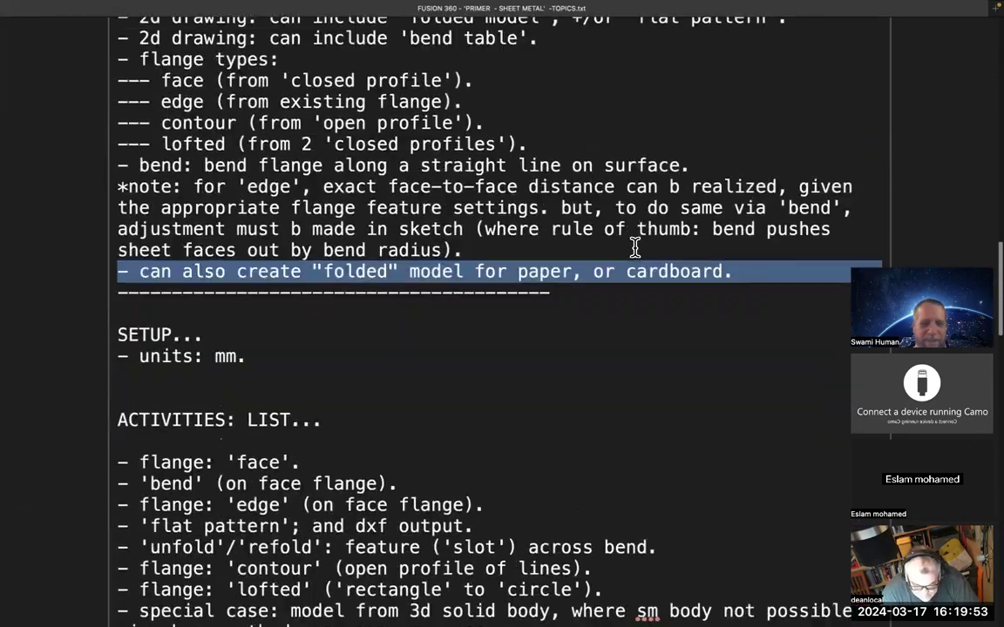
{"action": "scroll", "coordinate": [634, 246], "scroll_direction": "down", "scroll_amount": 10}
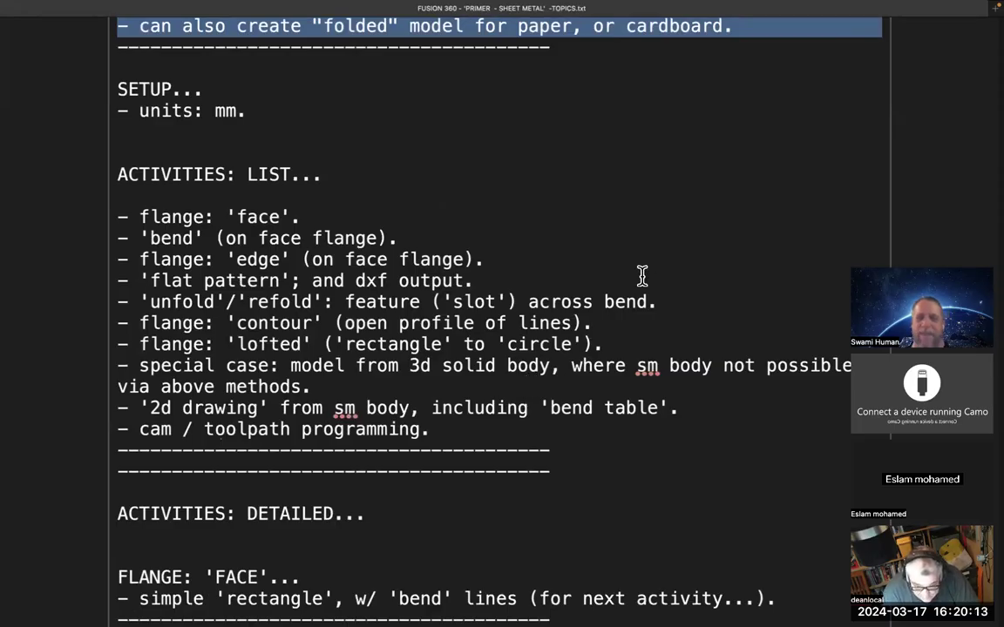
Step: Switch to Preview to view the reference sheet with bend allowance diagrams and corner relief types
{"action": "key", "text": "ctrl+Up"}
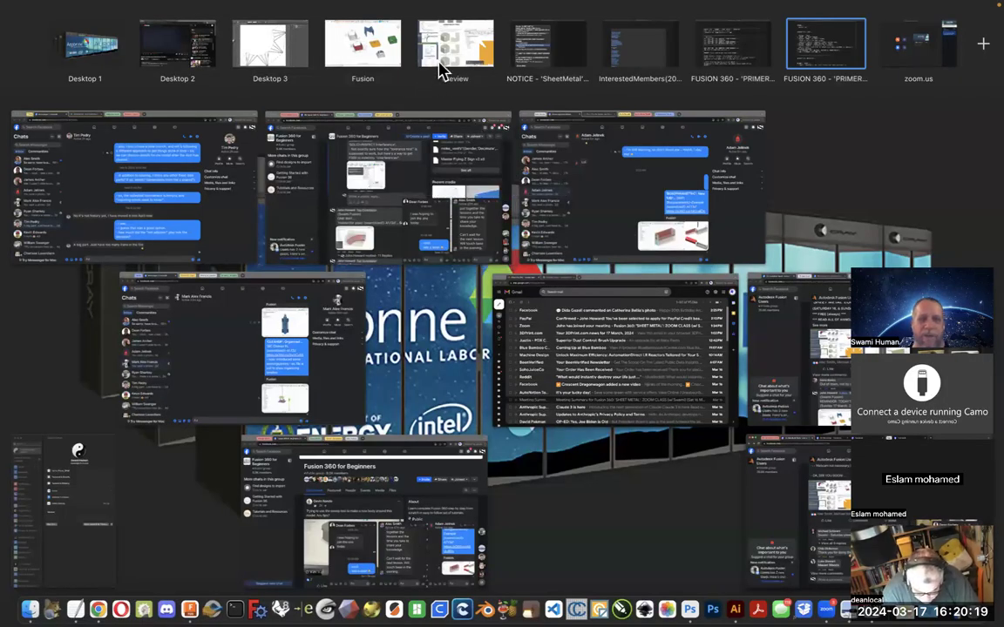
{"action": "left_click", "coordinate": [460, 45]}
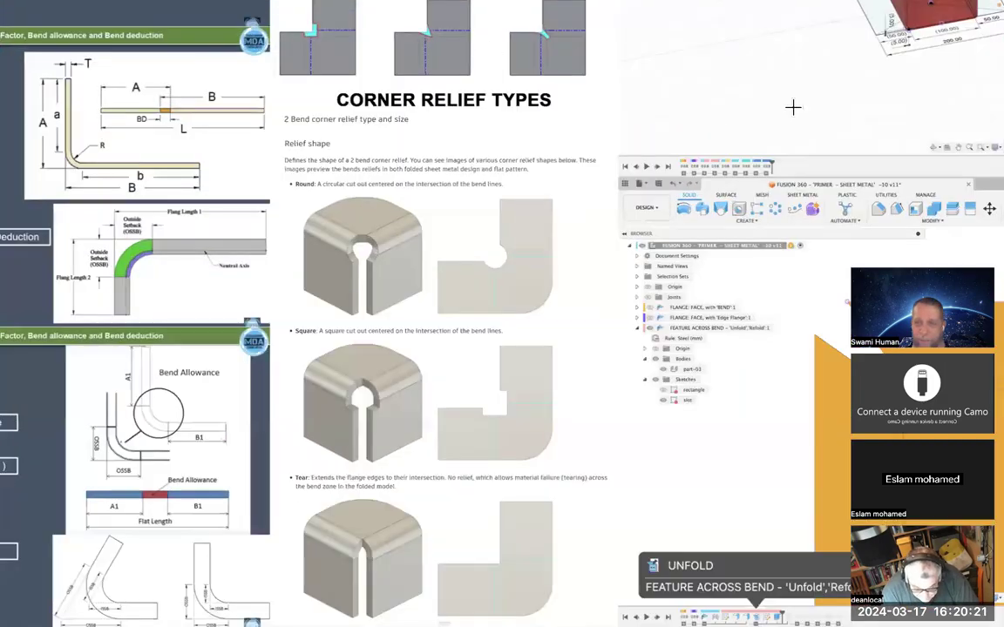